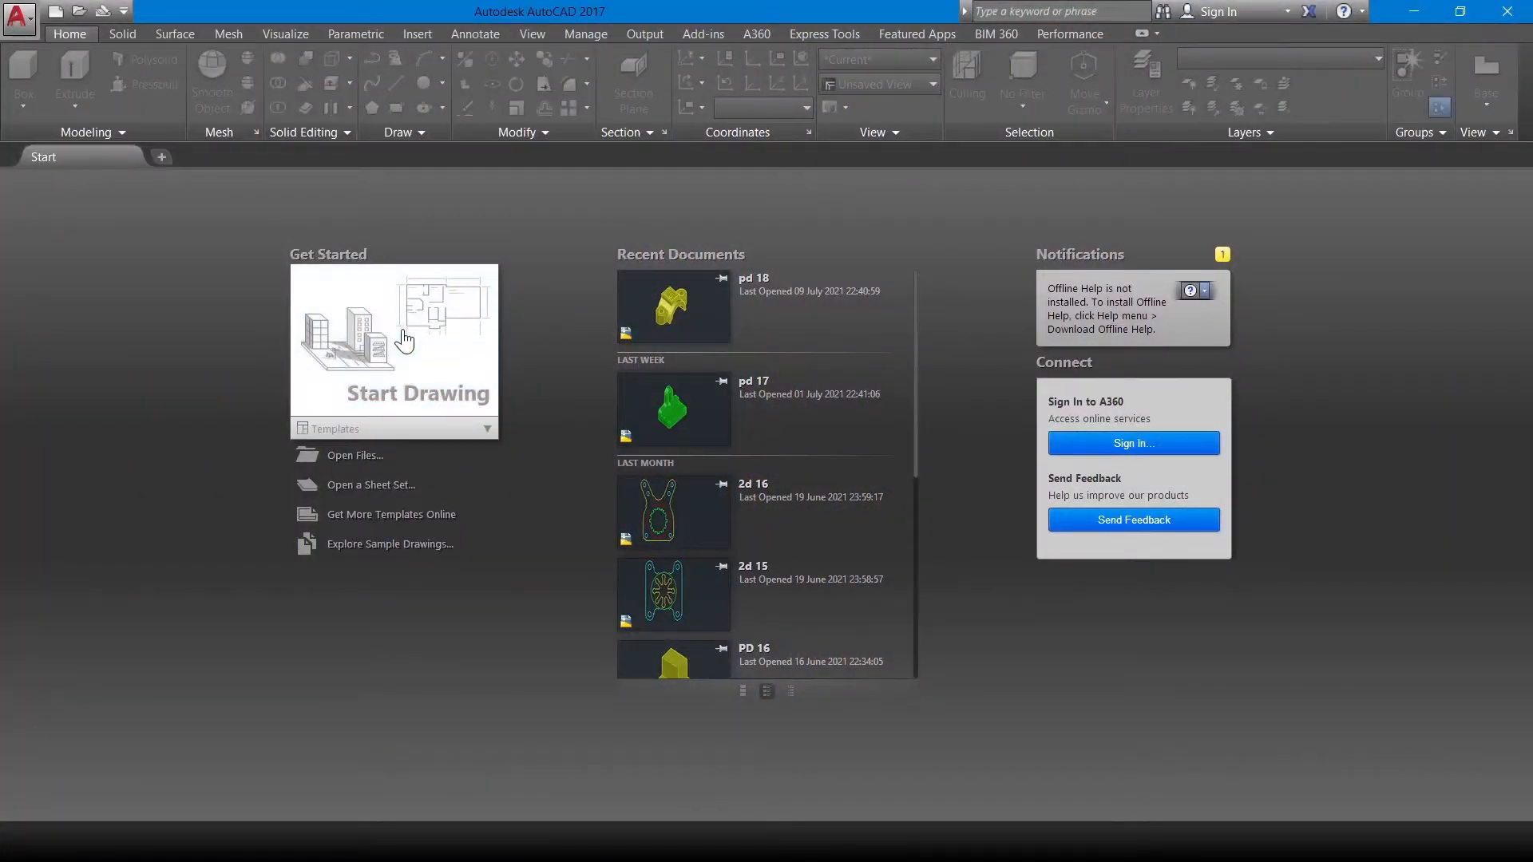
Start a new drawing and choose the 3D Modeling workspace
left_click(391, 327)
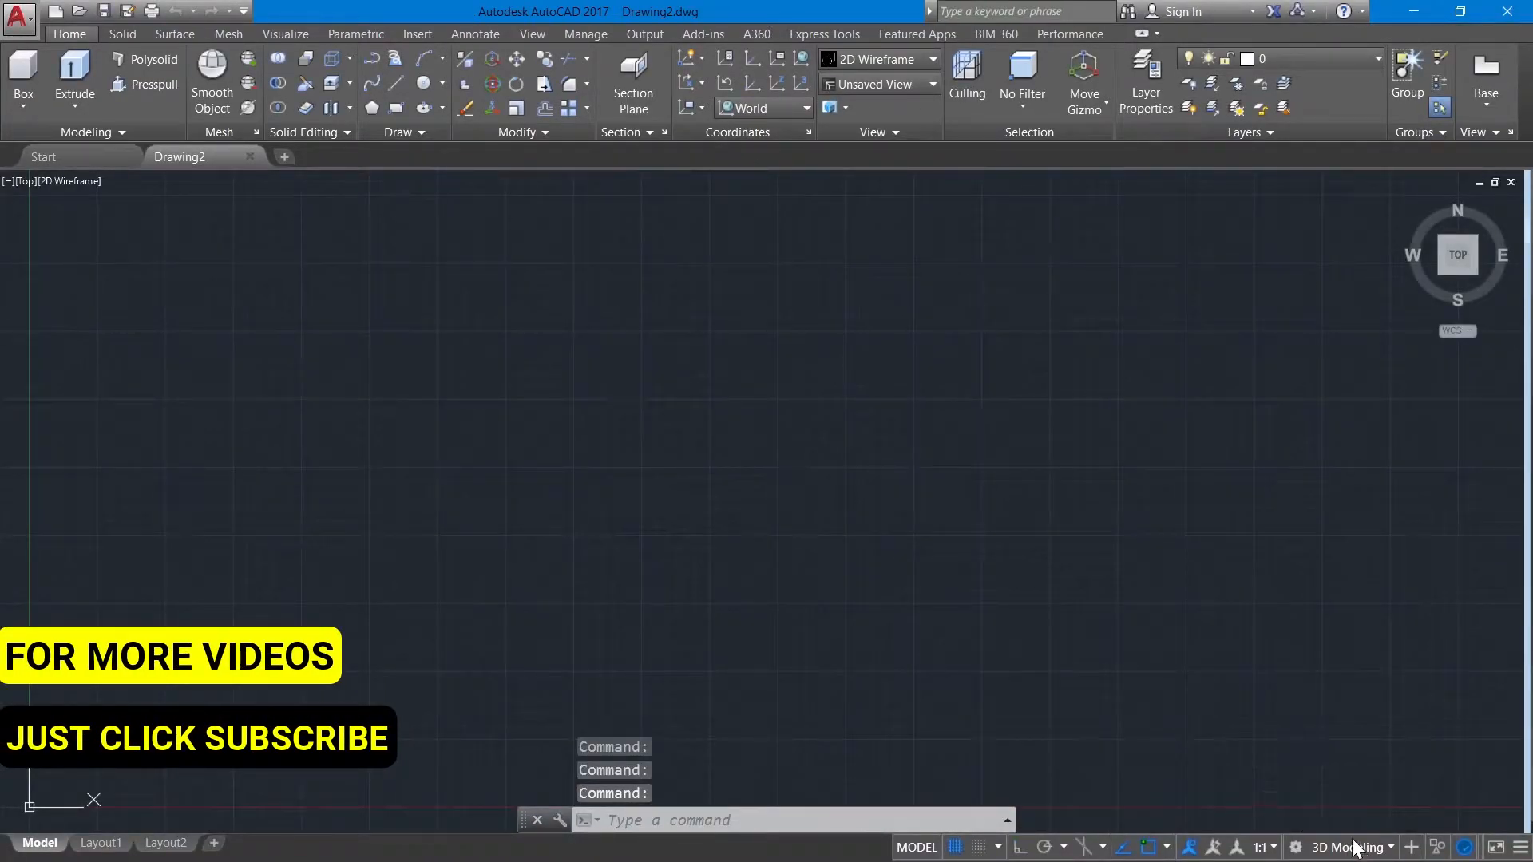
left_click(1354, 846)
left_click(1399, 722)
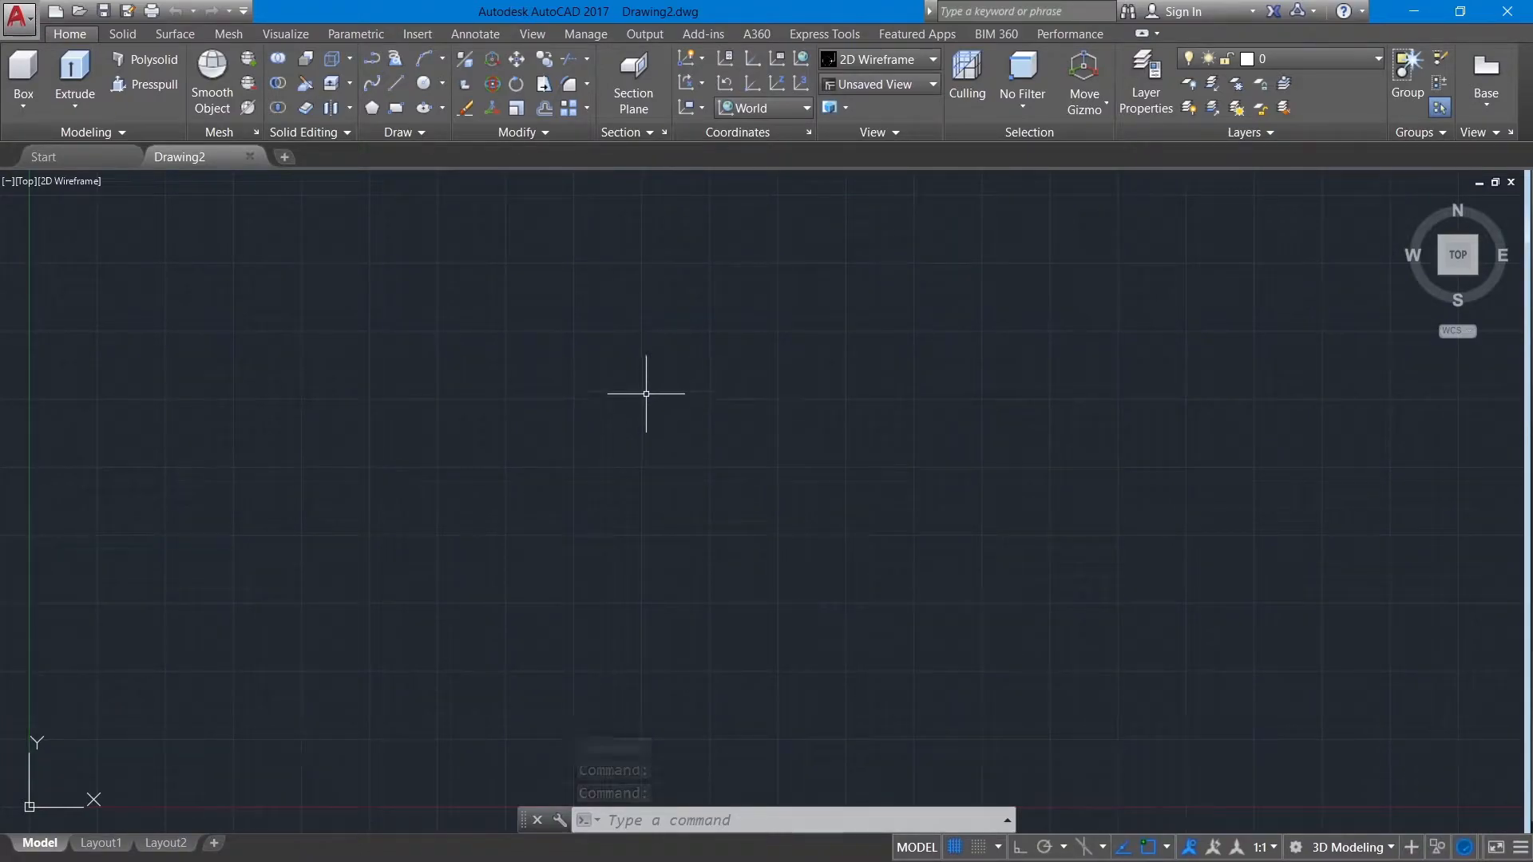
Configure the drawing units to a length precision of 0.0 and an insertion scale in millimeters
type("units")
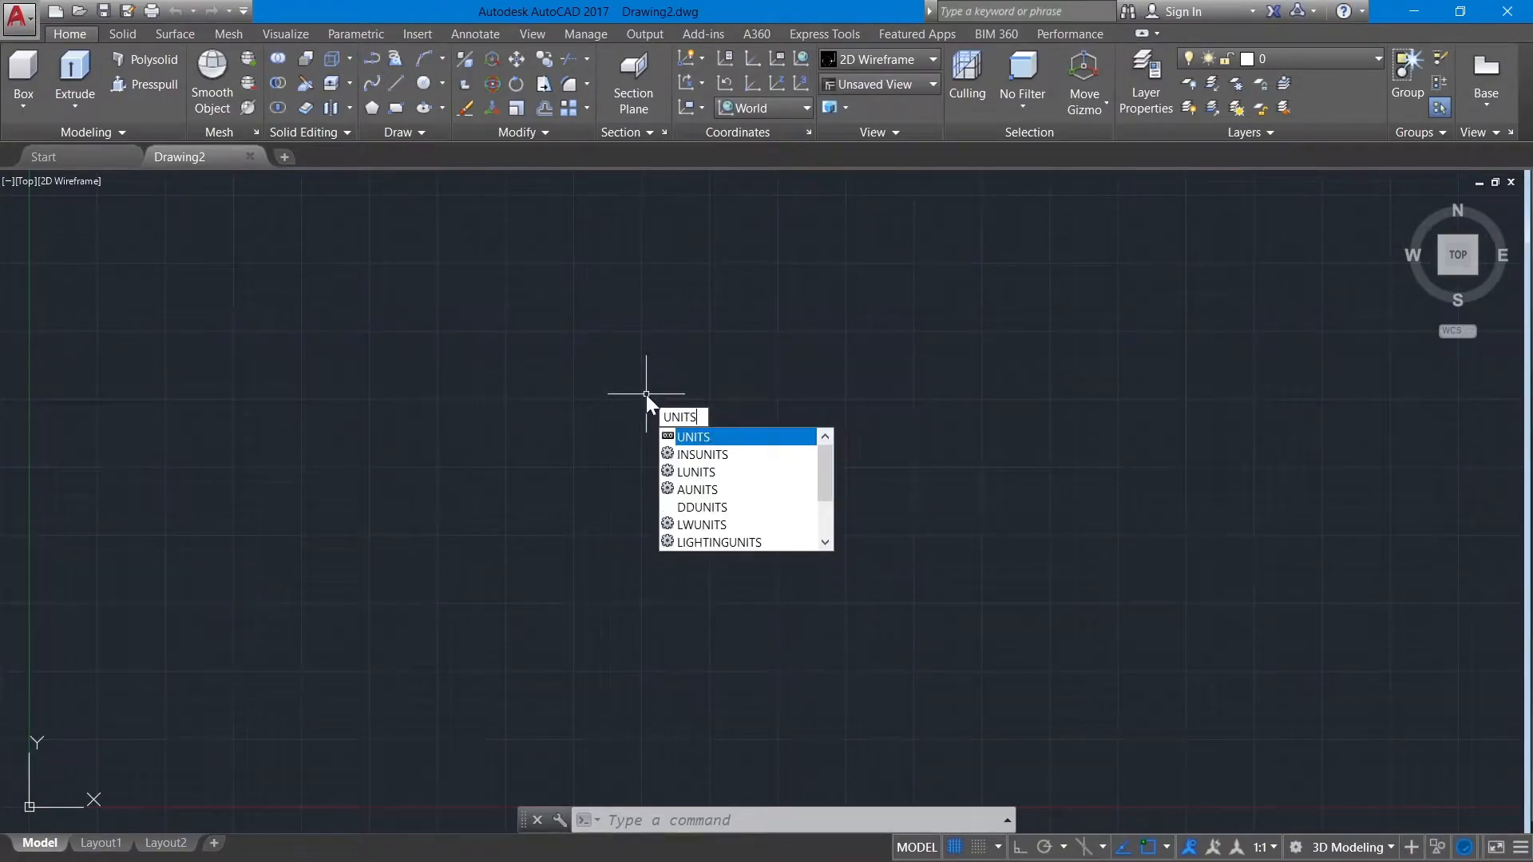
key("Return")
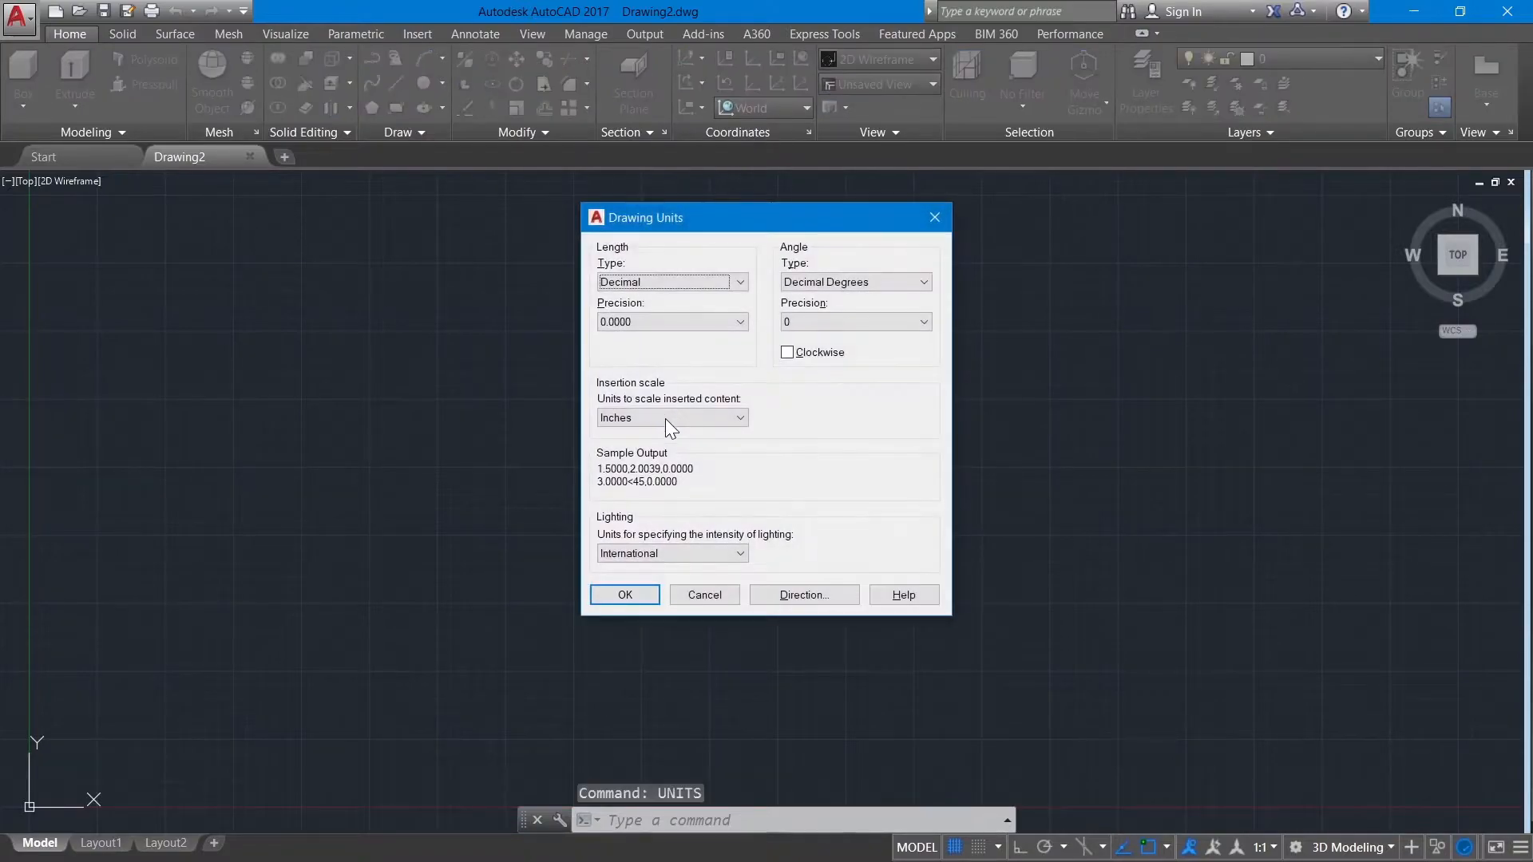
left_click(639, 322)
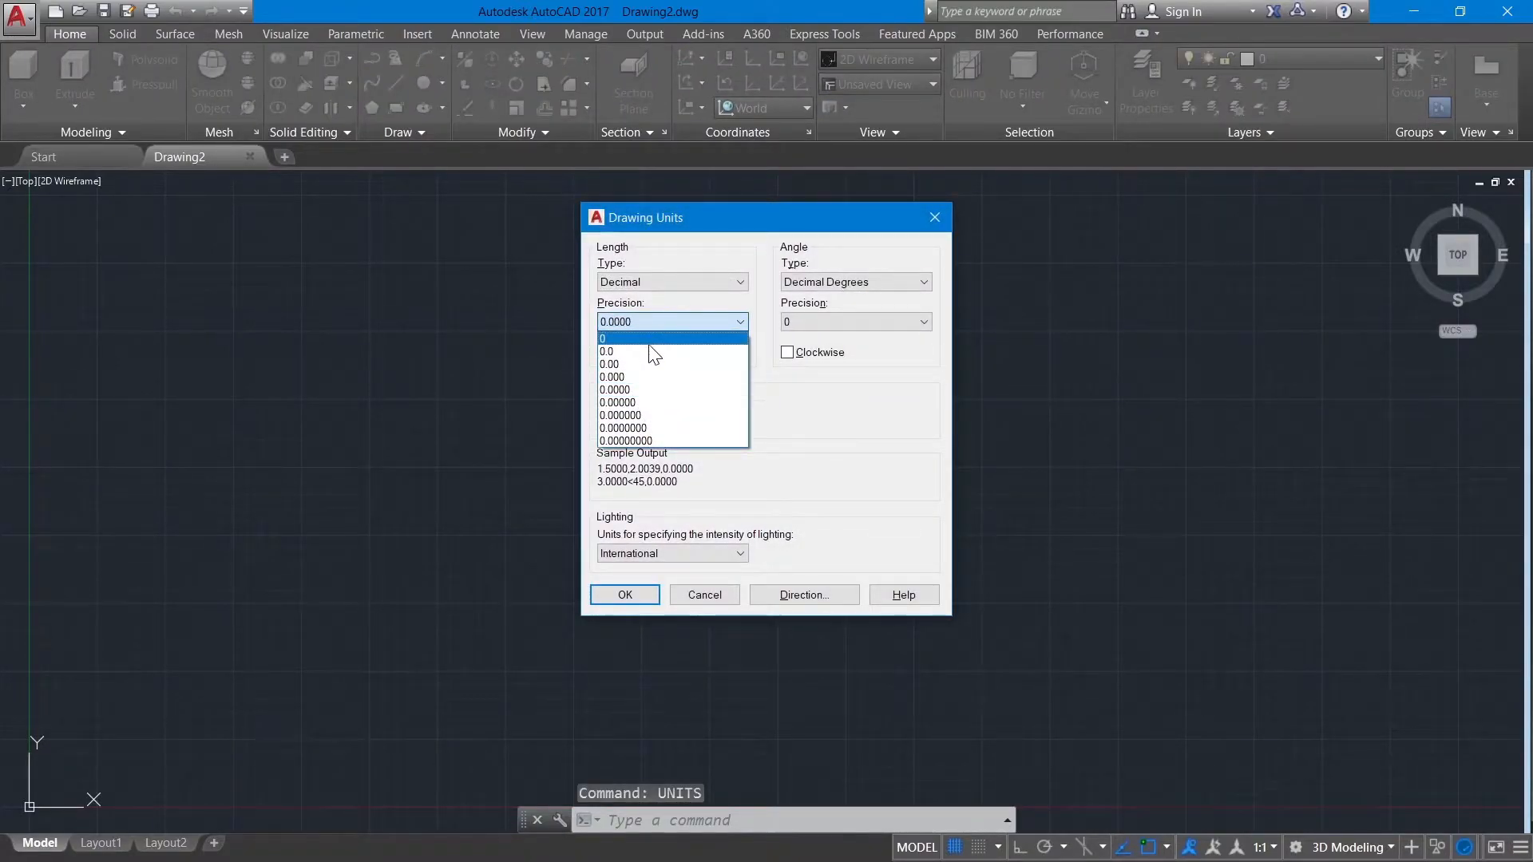
left_click(650, 351)
left_click(631, 418)
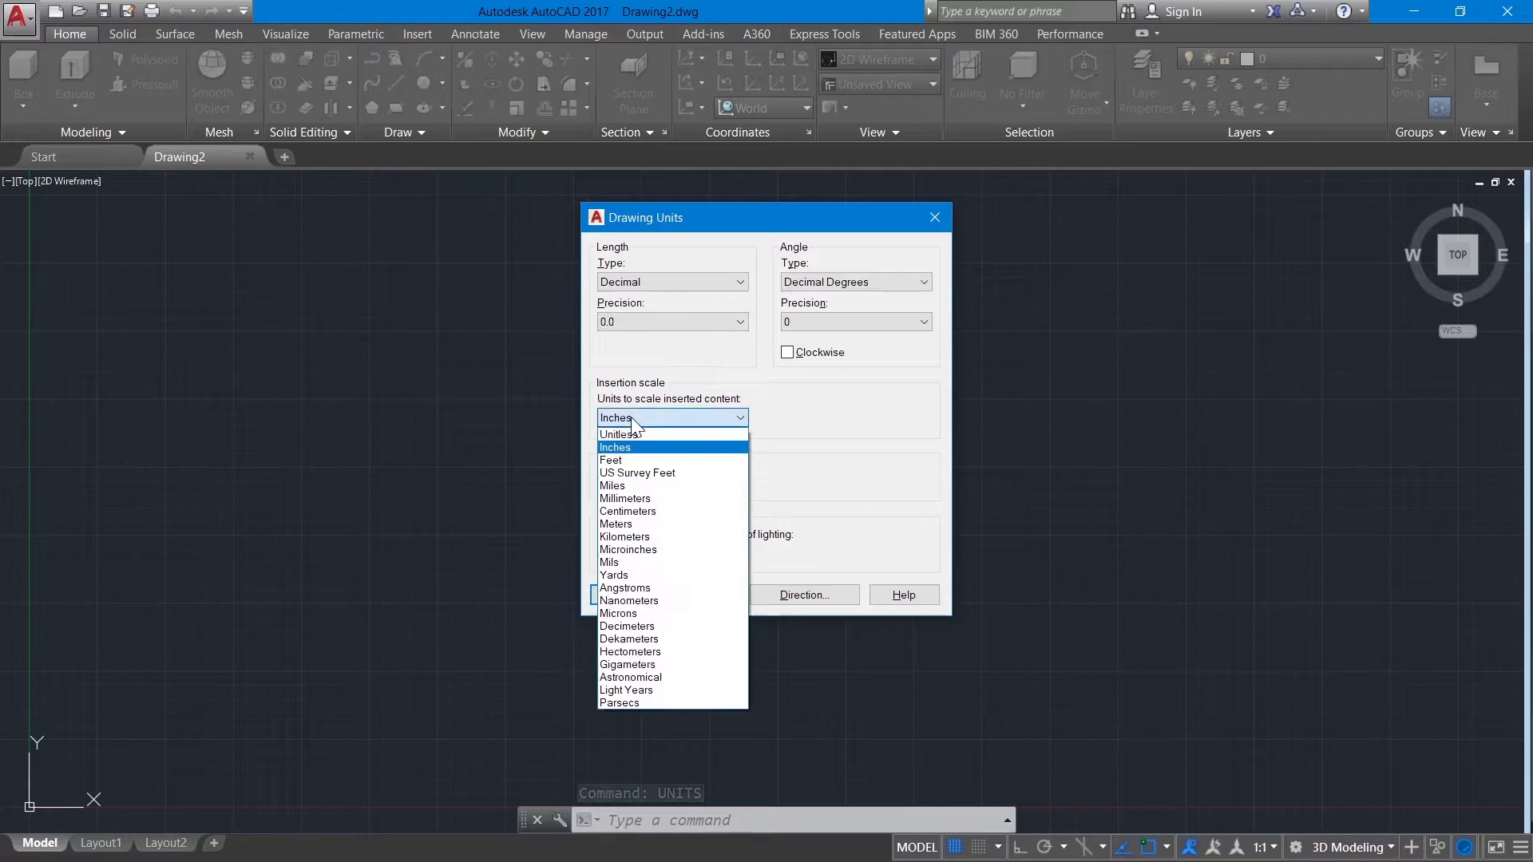
left_click(638, 499)
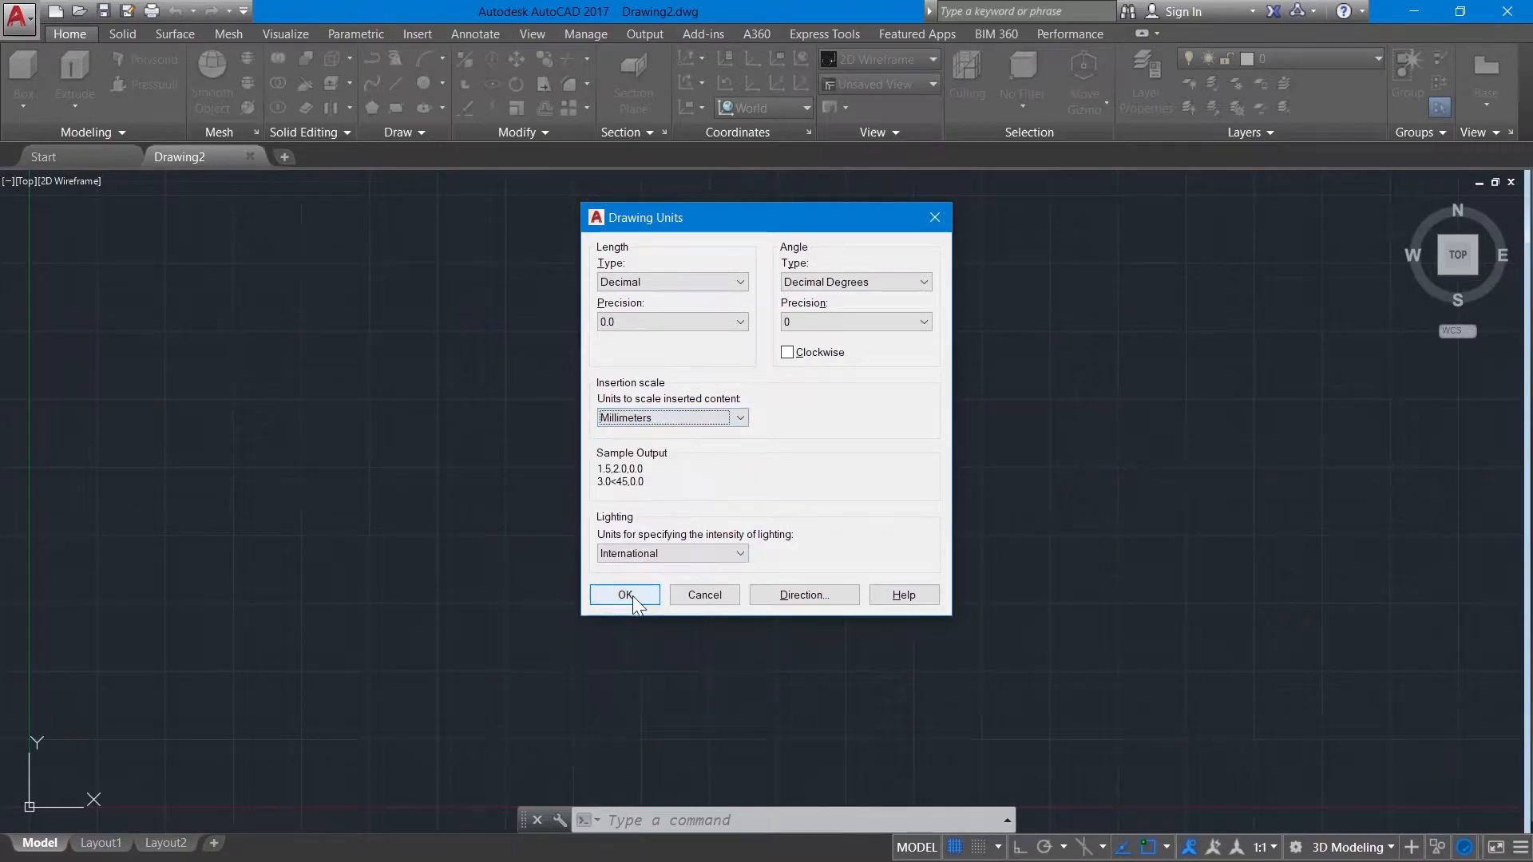
left_click(633, 597)
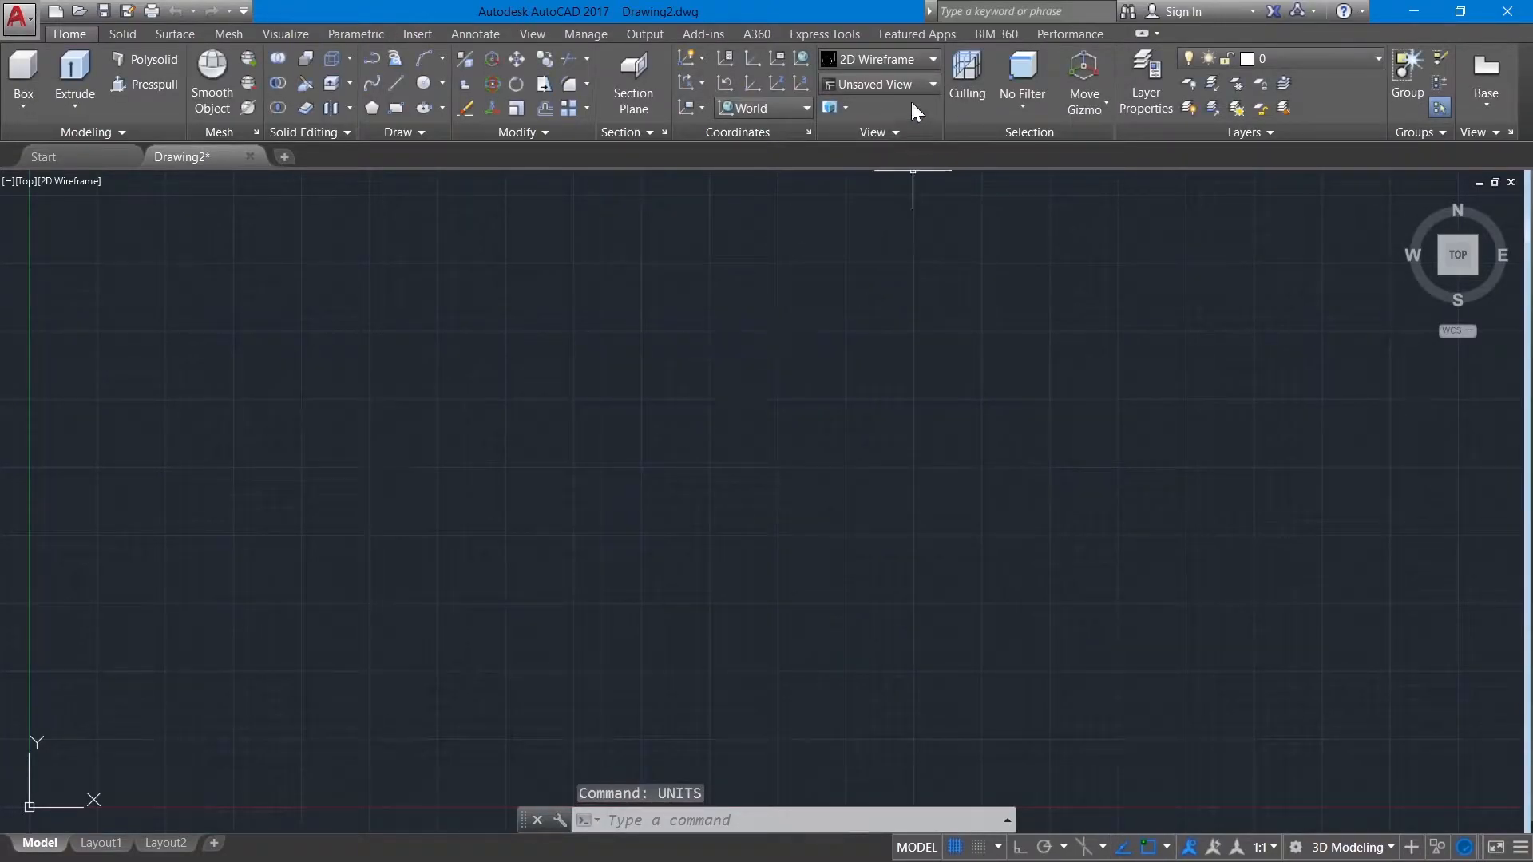
Switch to the Front view and draw a circle with a radius of 40 mm
left_click(901, 83)
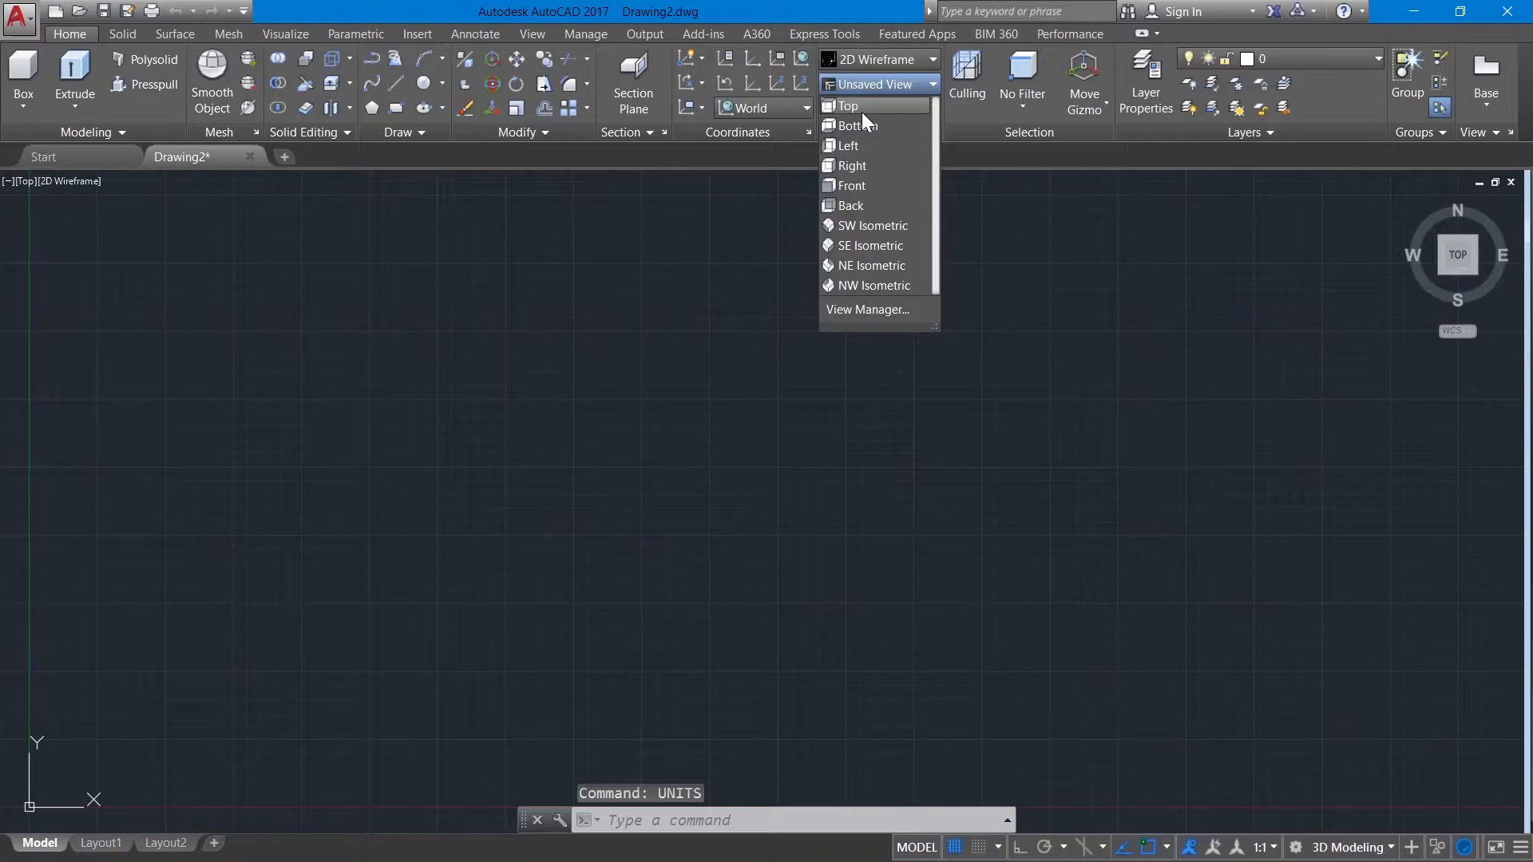
left_click(859, 187)
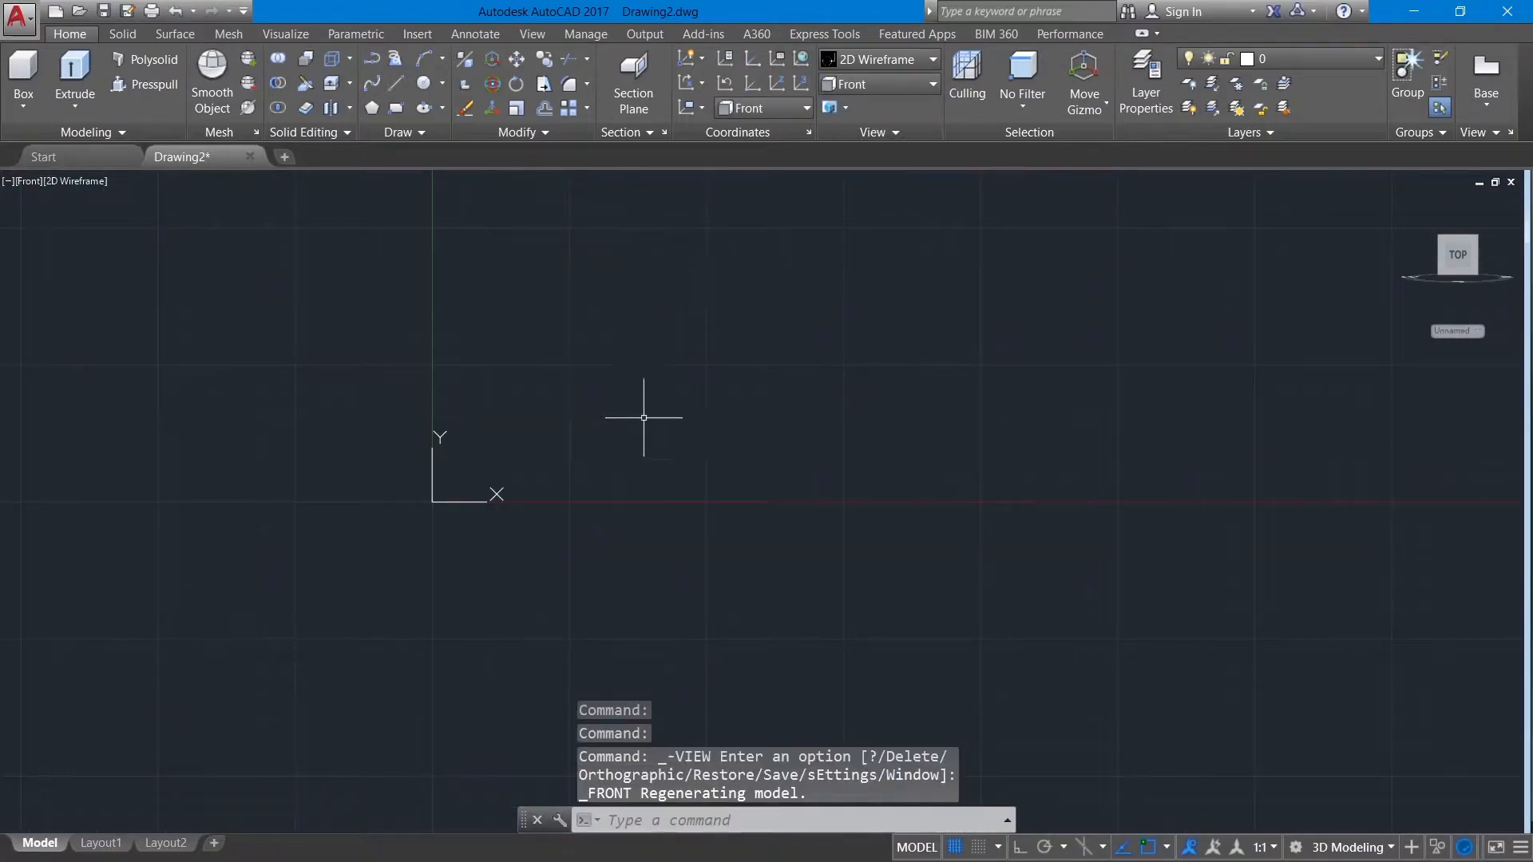
middle_click_drag(652, 406, 528, 491)
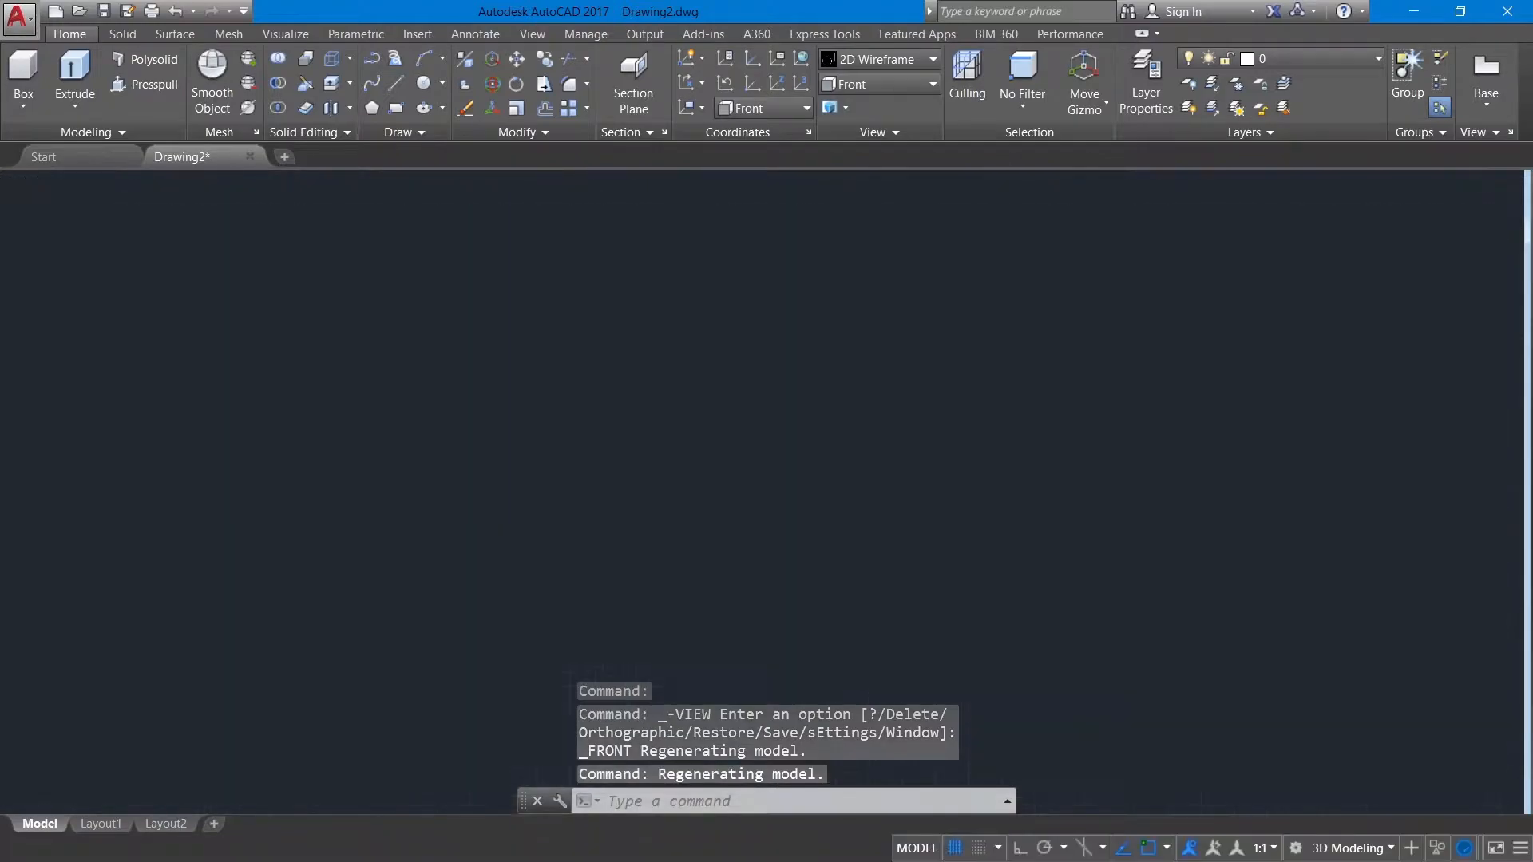
left_click(441, 84)
left_click(465, 112)
left_click(830, 311)
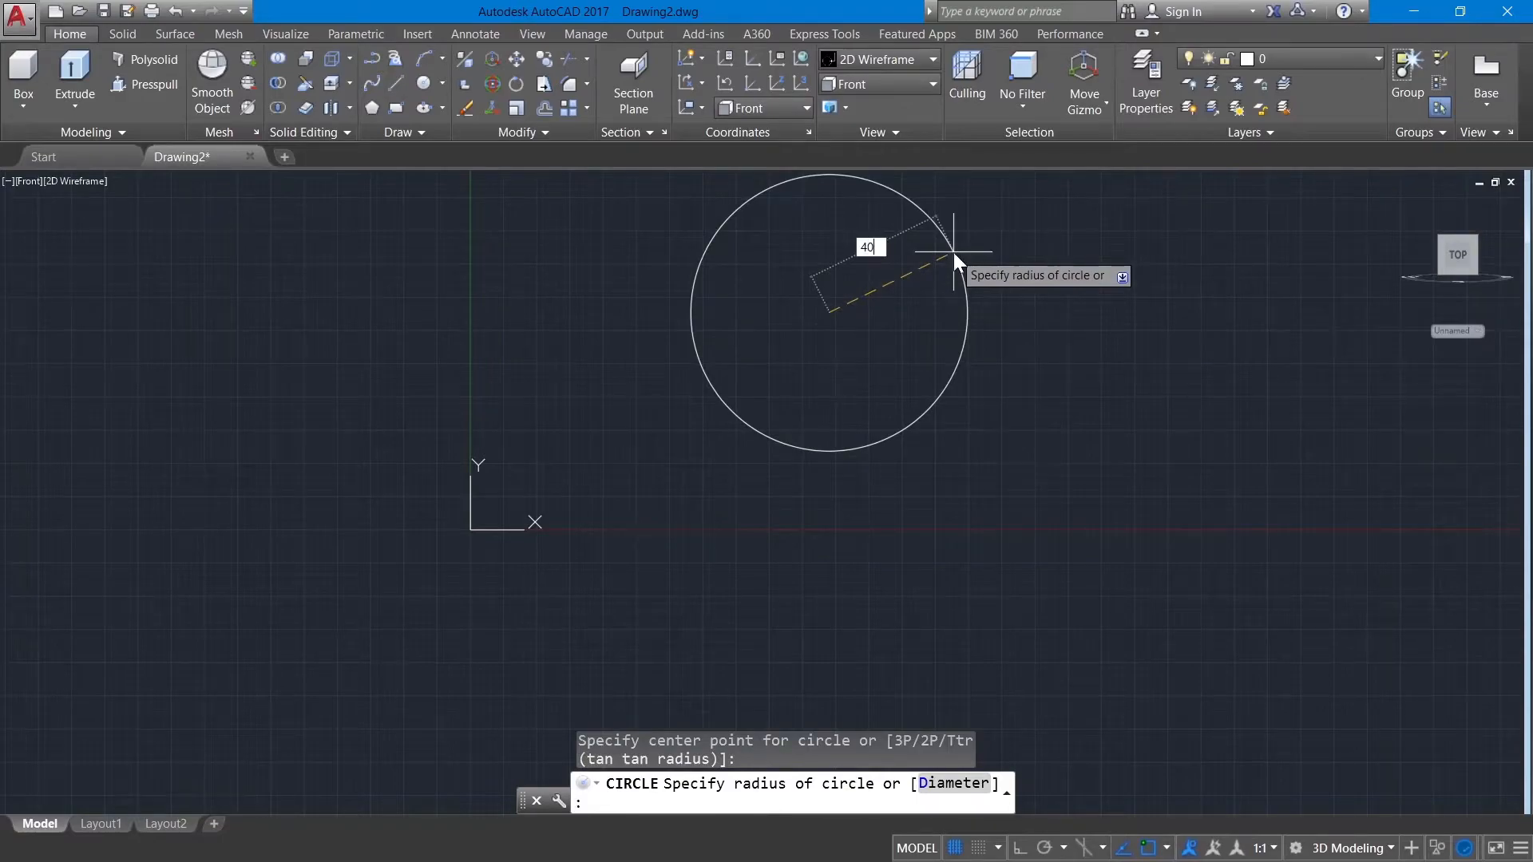
key("Return")
Move the circle by its centre about 148 mm at 42°, away from the UCS icon, and deselect it
scroll(934, 272, "down", 5)
middle_click_drag(926, 294, 634, 504)
left_click(682, 447)
left_click(628, 505)
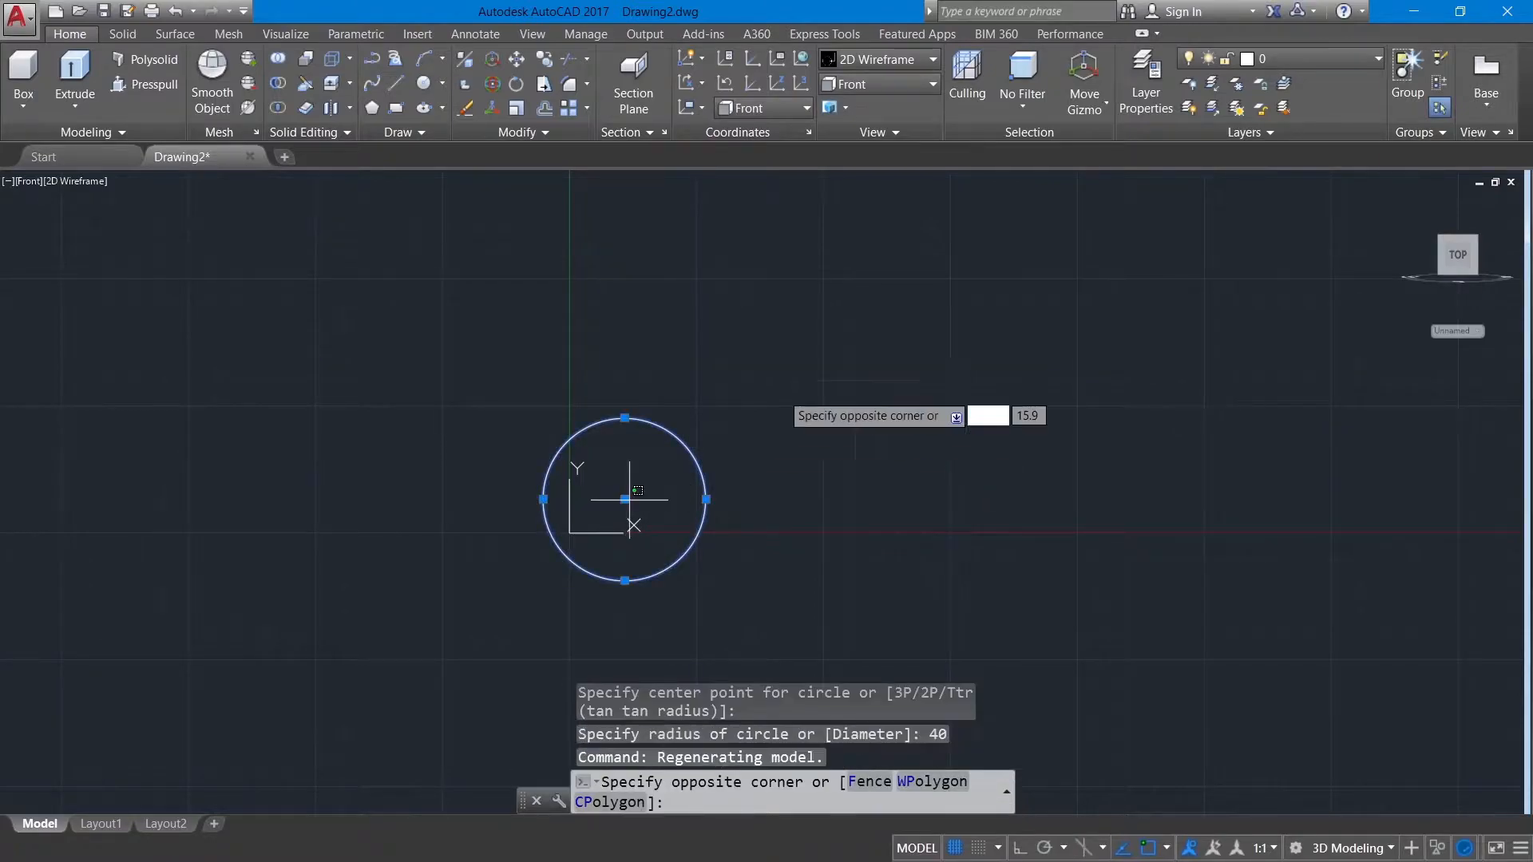
left_click(758, 402)
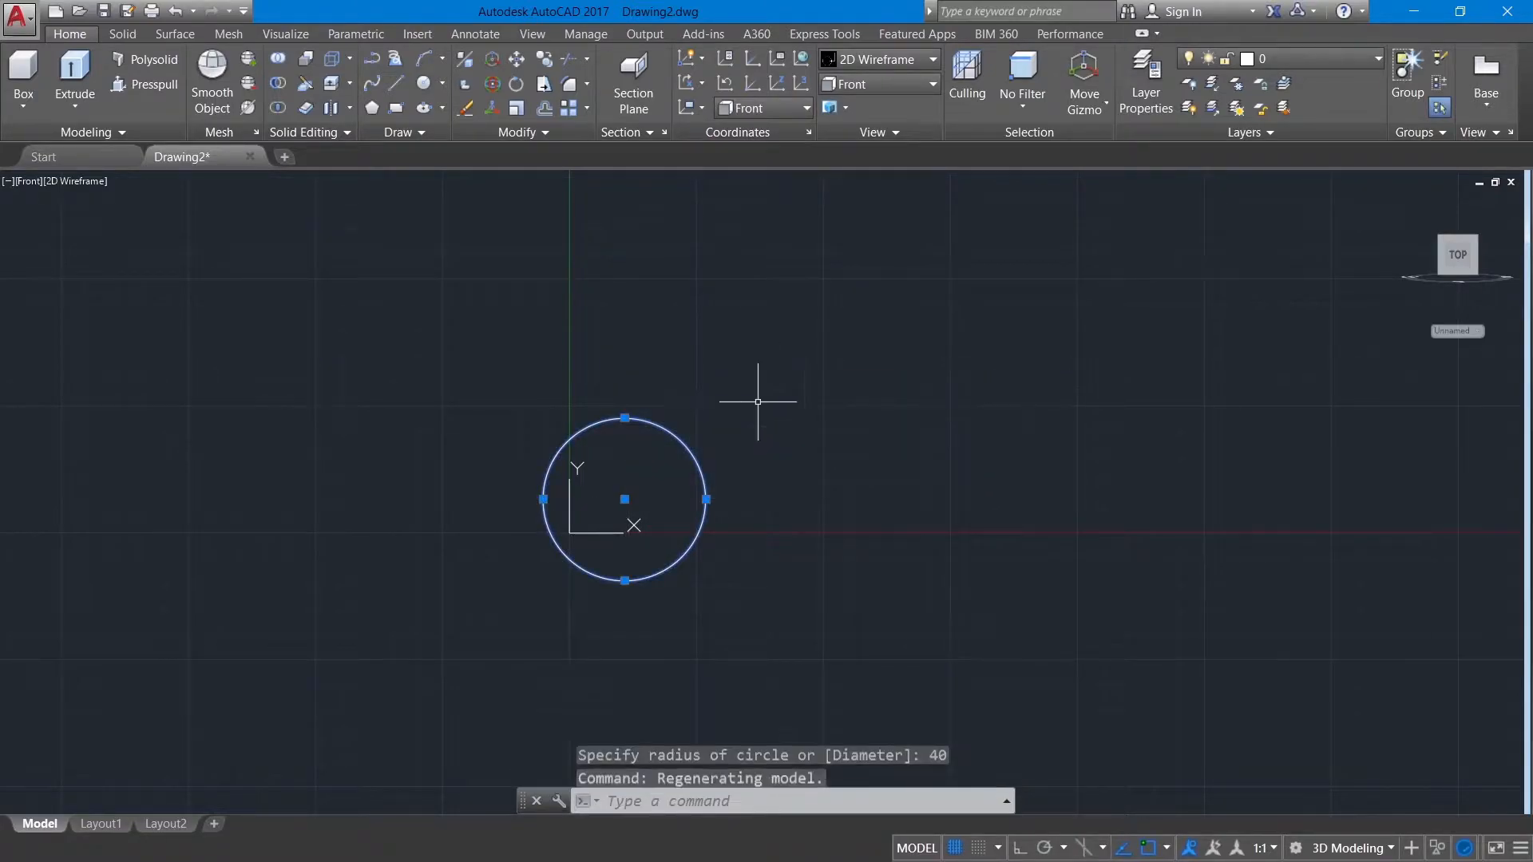
left_click(624, 498)
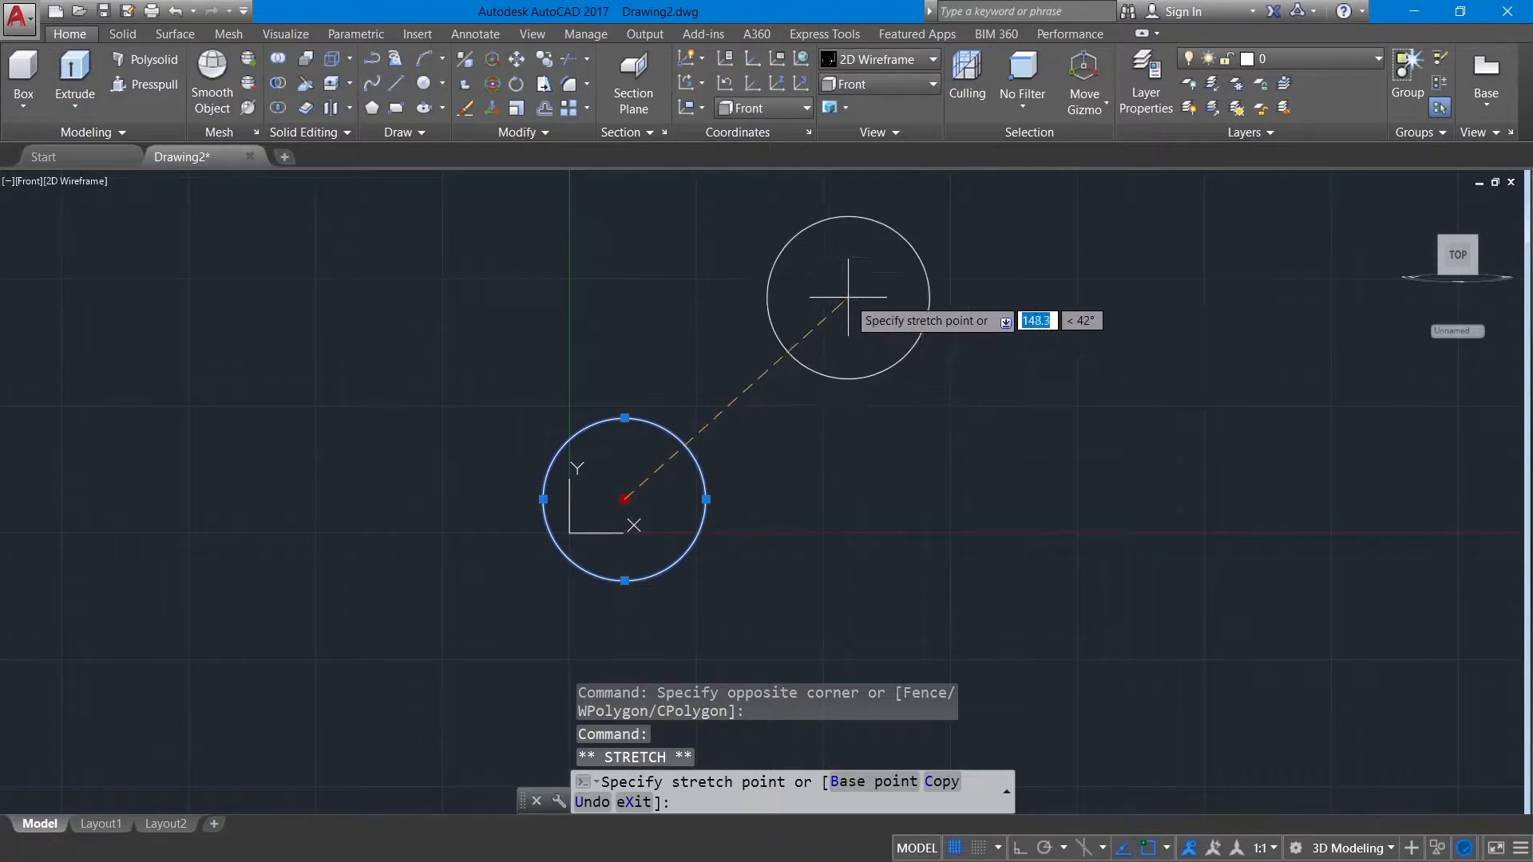
left_click(848, 297)
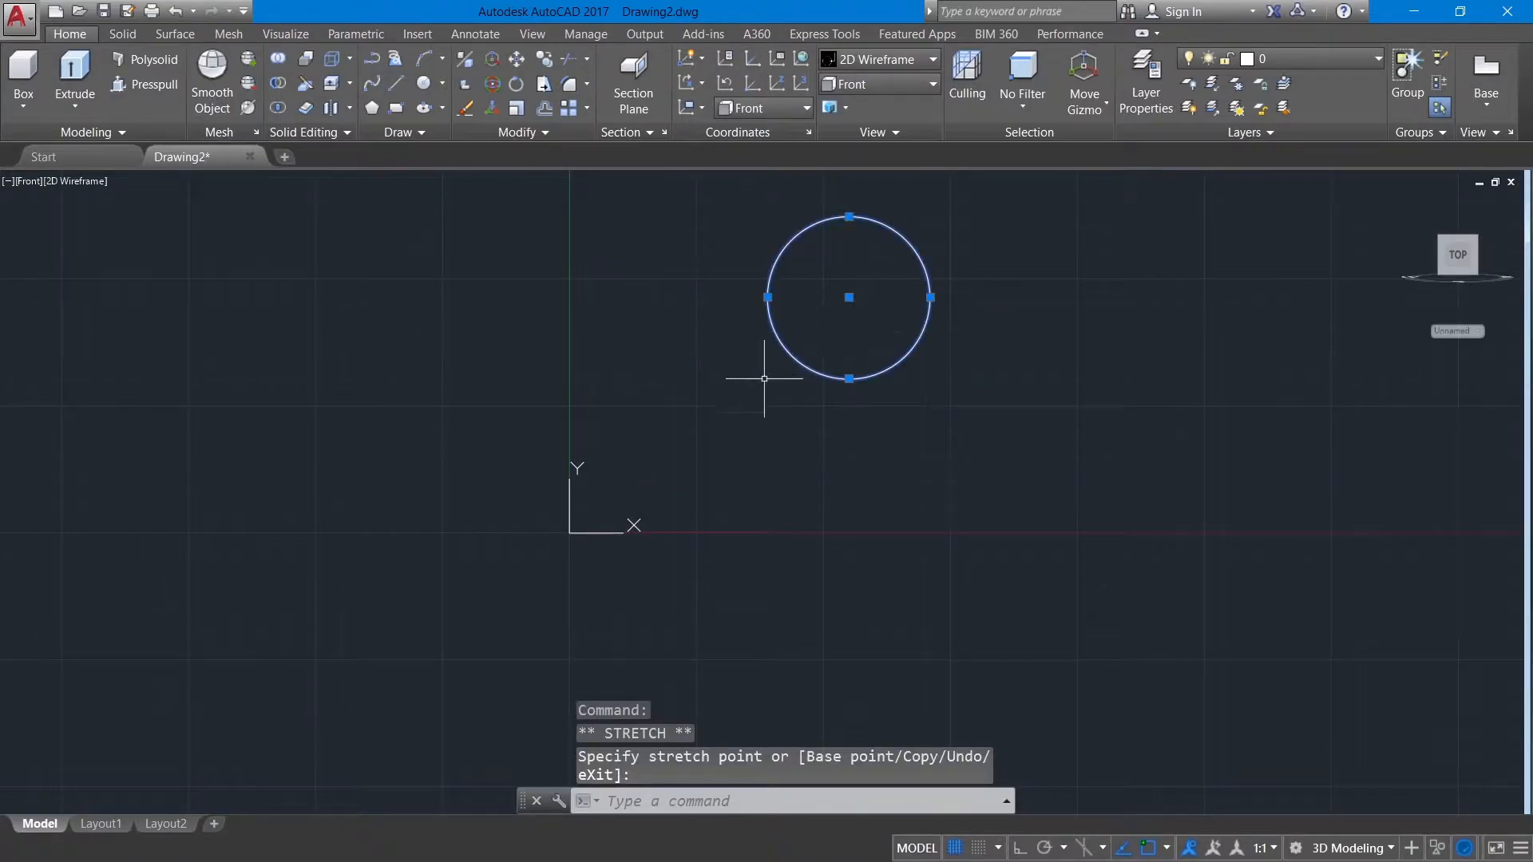
key("Escape")
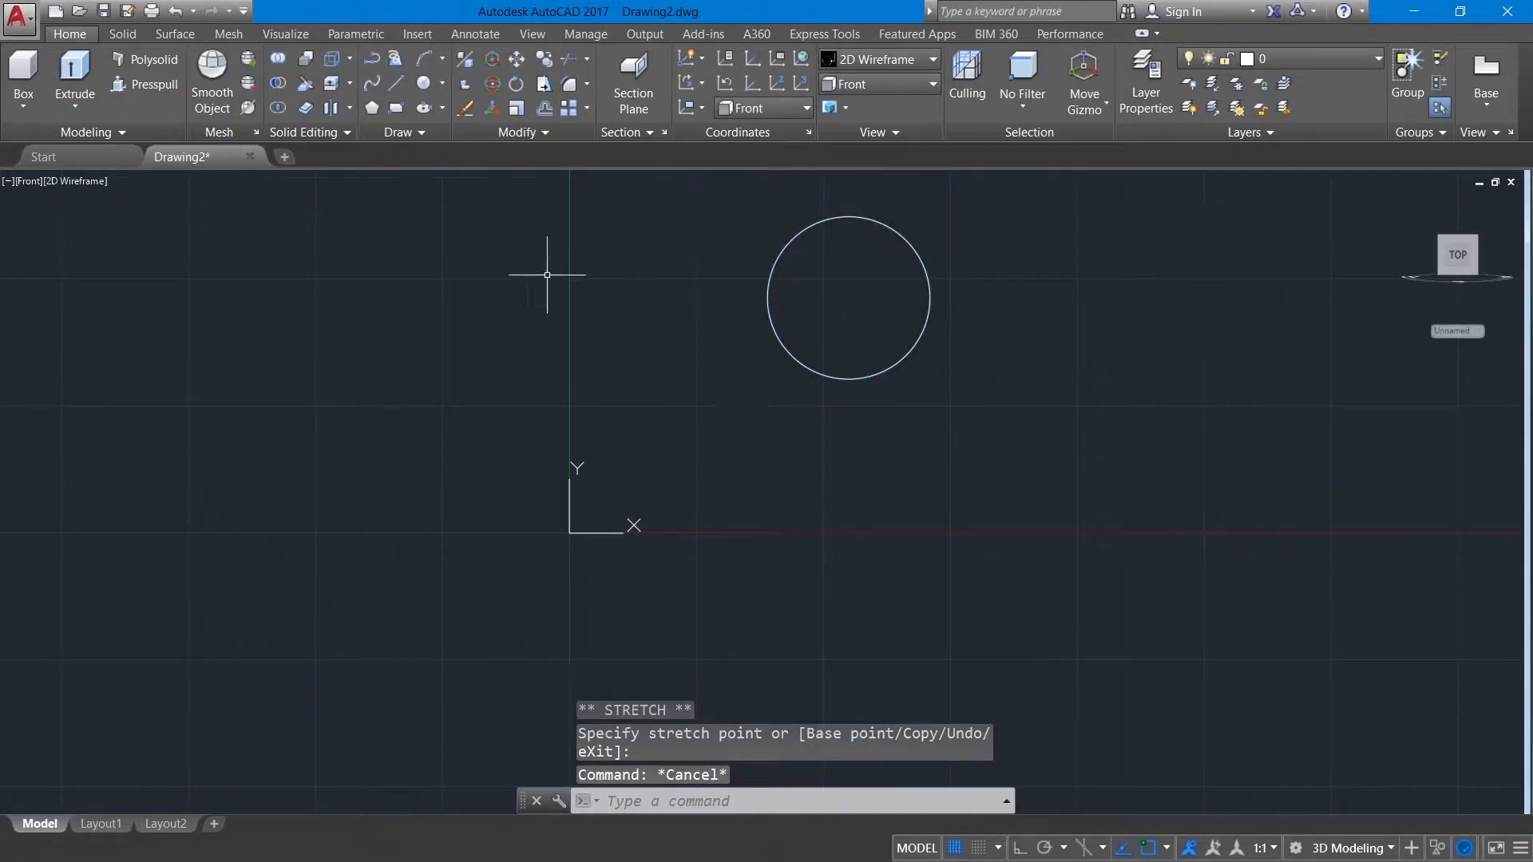
Draw a concentric circle with a radius of 30 mm inside the 40 mm radius circle
left_click(443, 86)
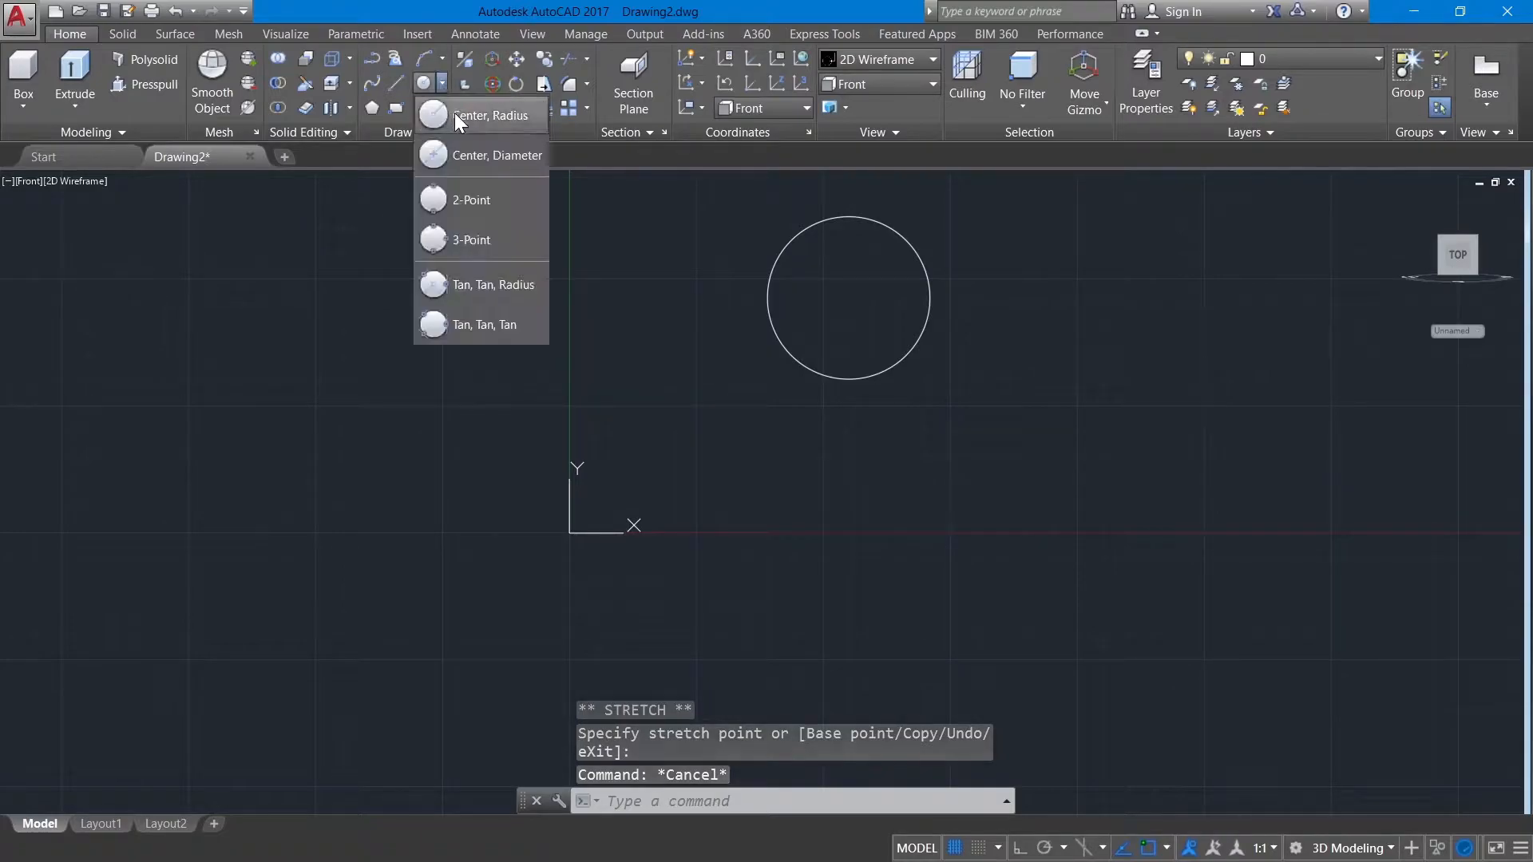
left_click(453, 112)
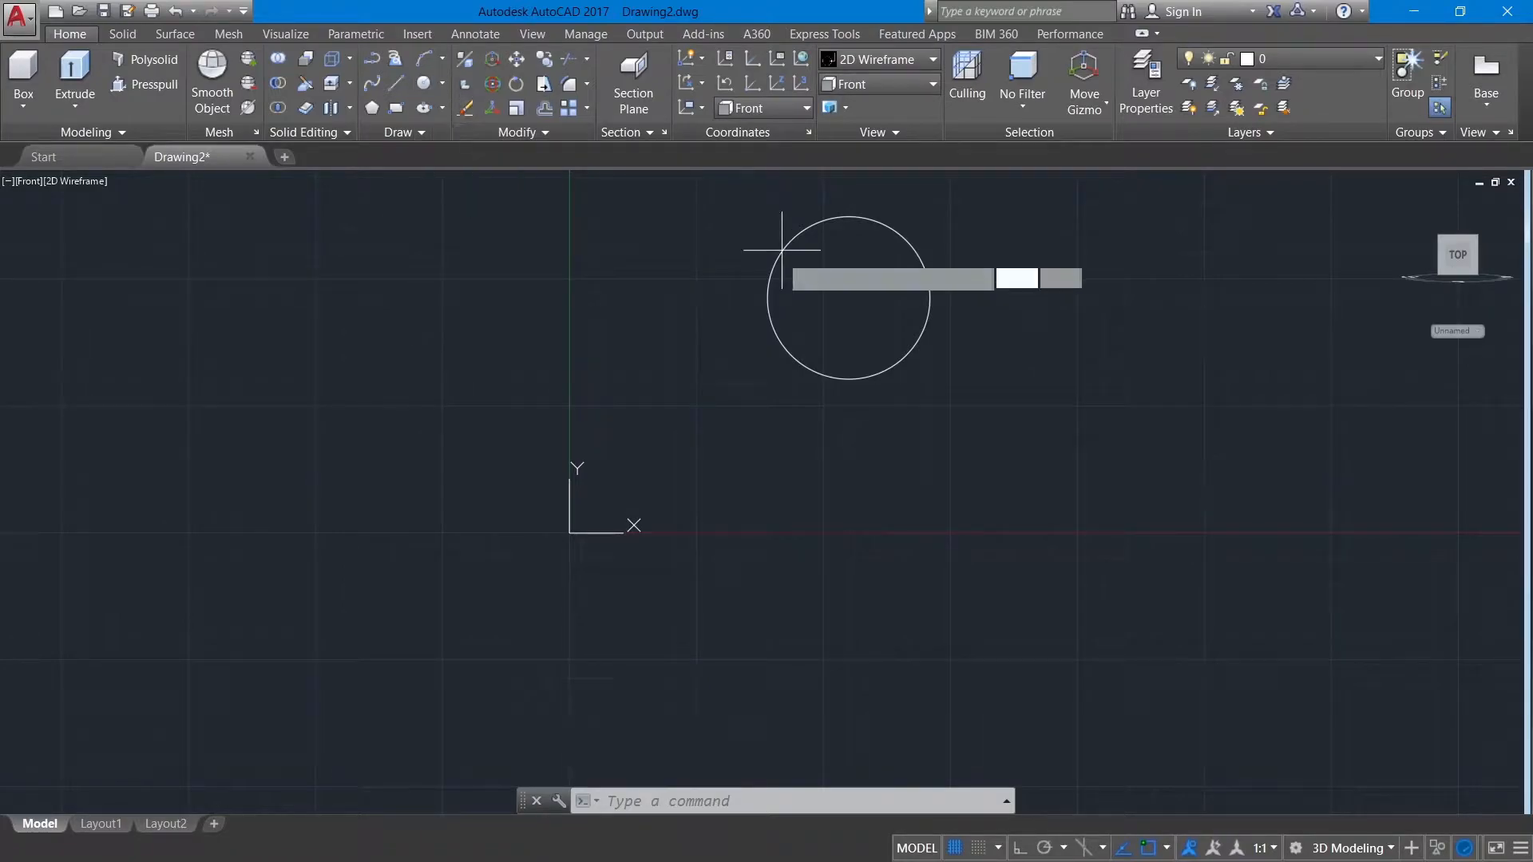
left_click(848, 297)
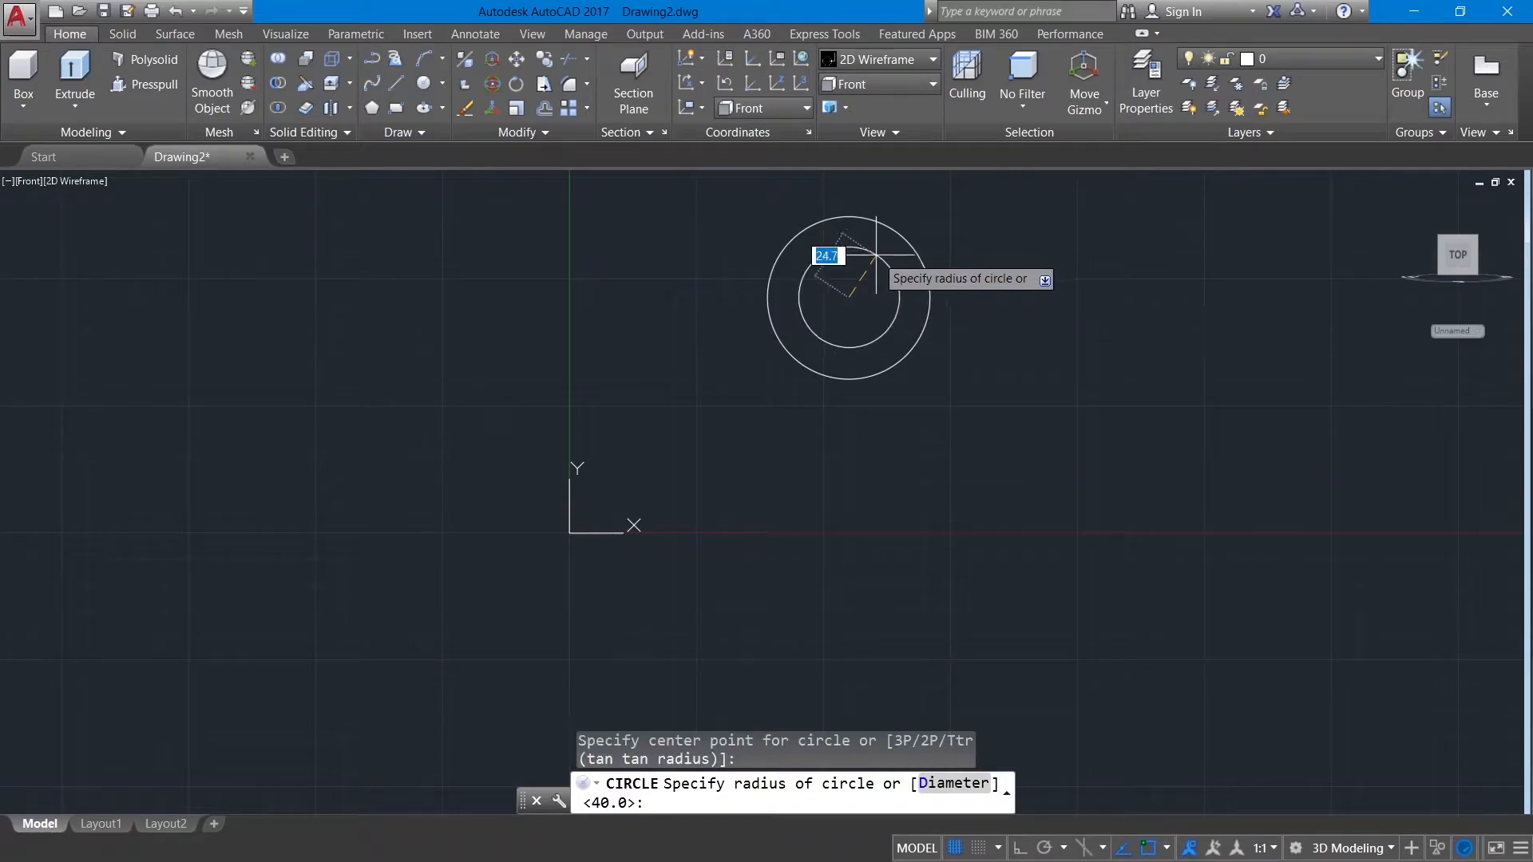
type("30")
key("Return")
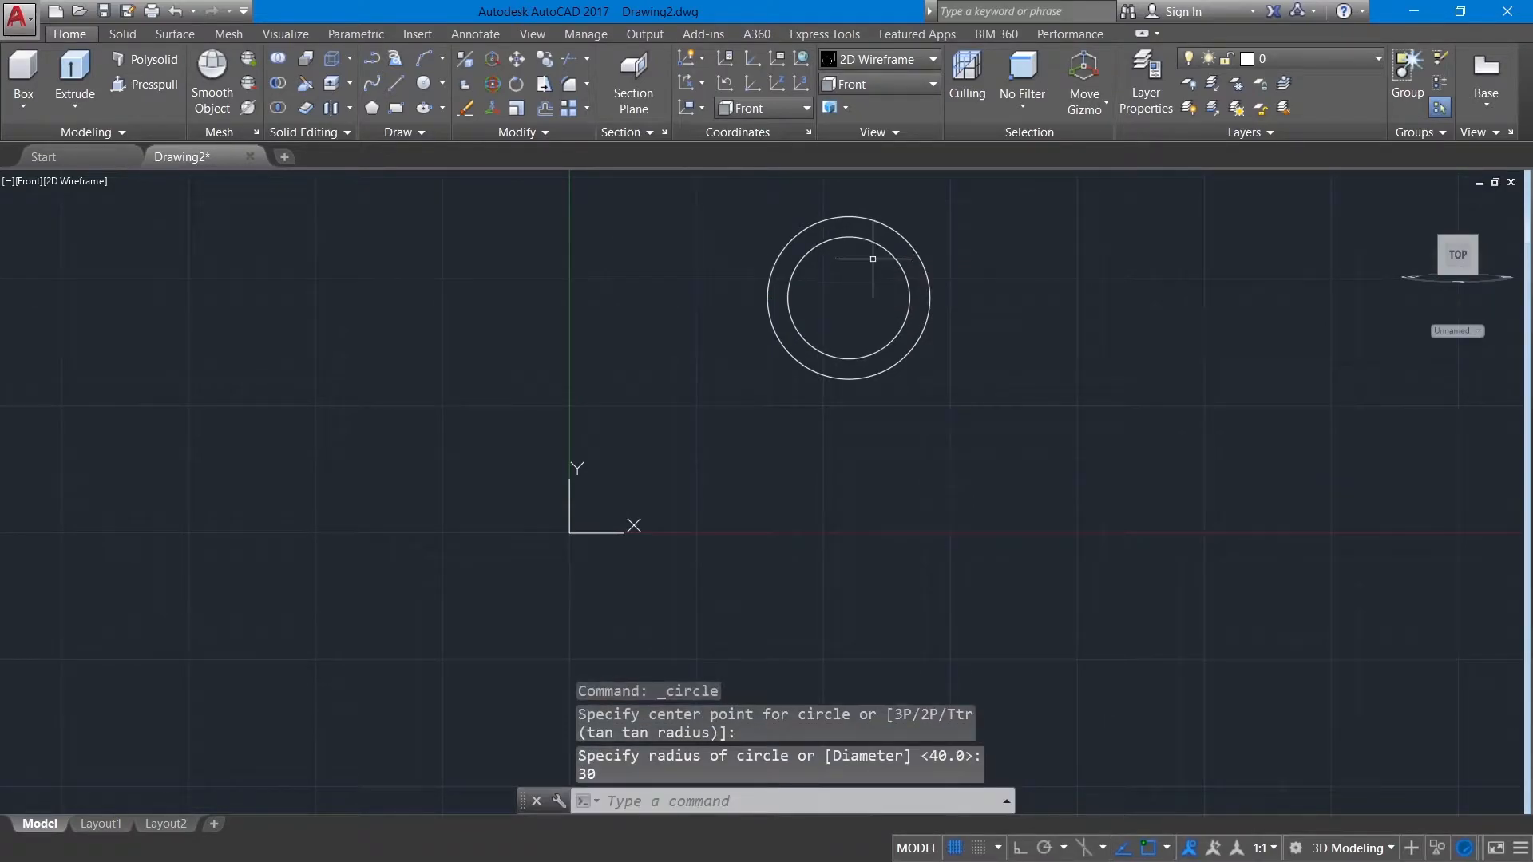
Turn on Ortho and start a line chain at the circles' centre with a horizontal segment of 69/2 mm to the right
mouse_move(996, 293)
middle_mouse_down()
mouse_move(900, 349)
mouse_move(953, 348)
middle_mouse_up()
scroll(889, 329, "up", 2)
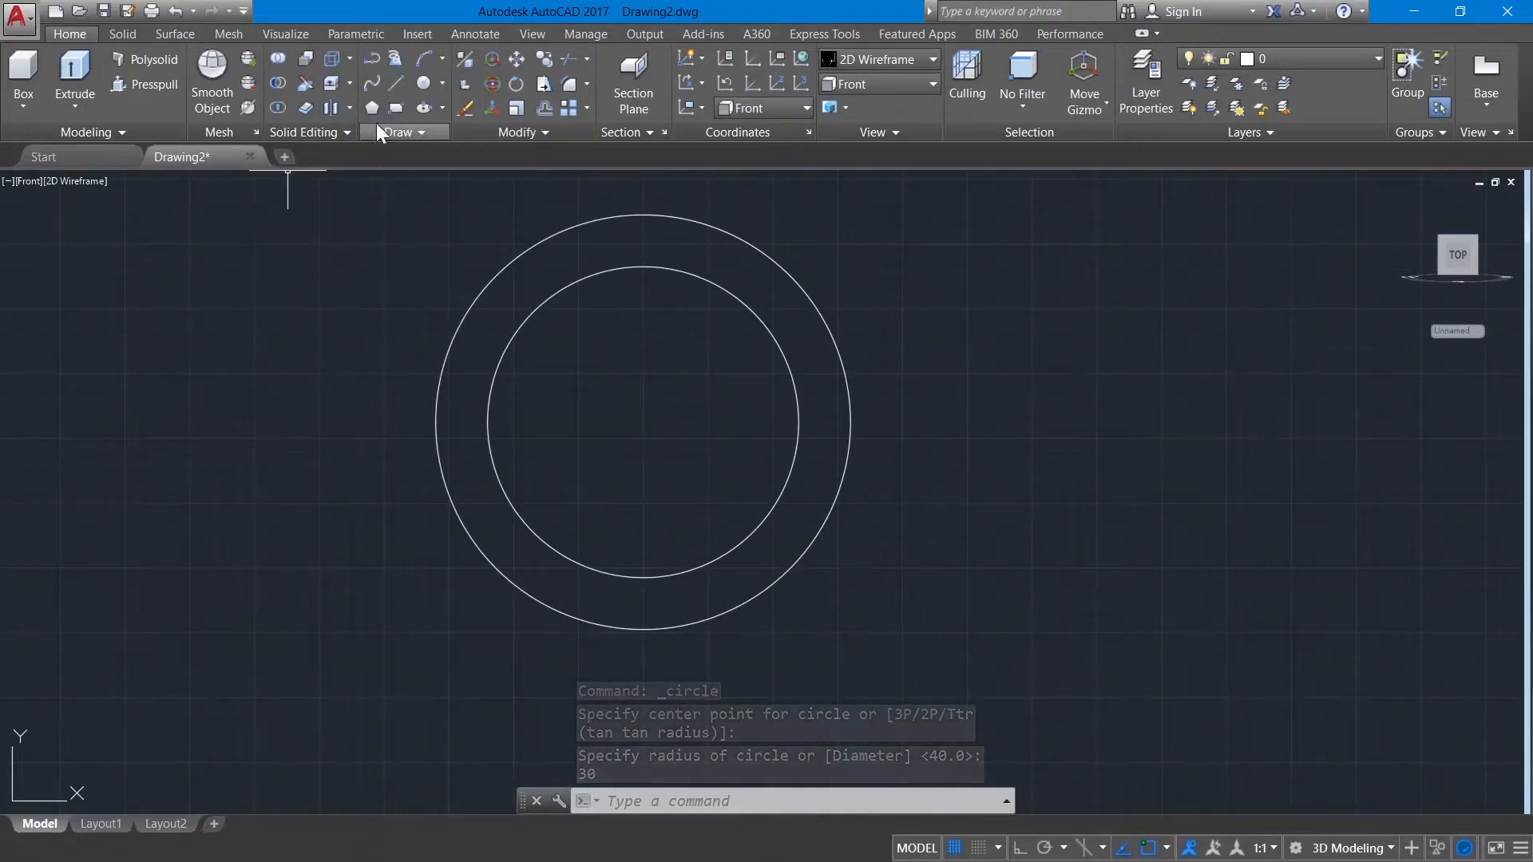
left_click(395, 83)
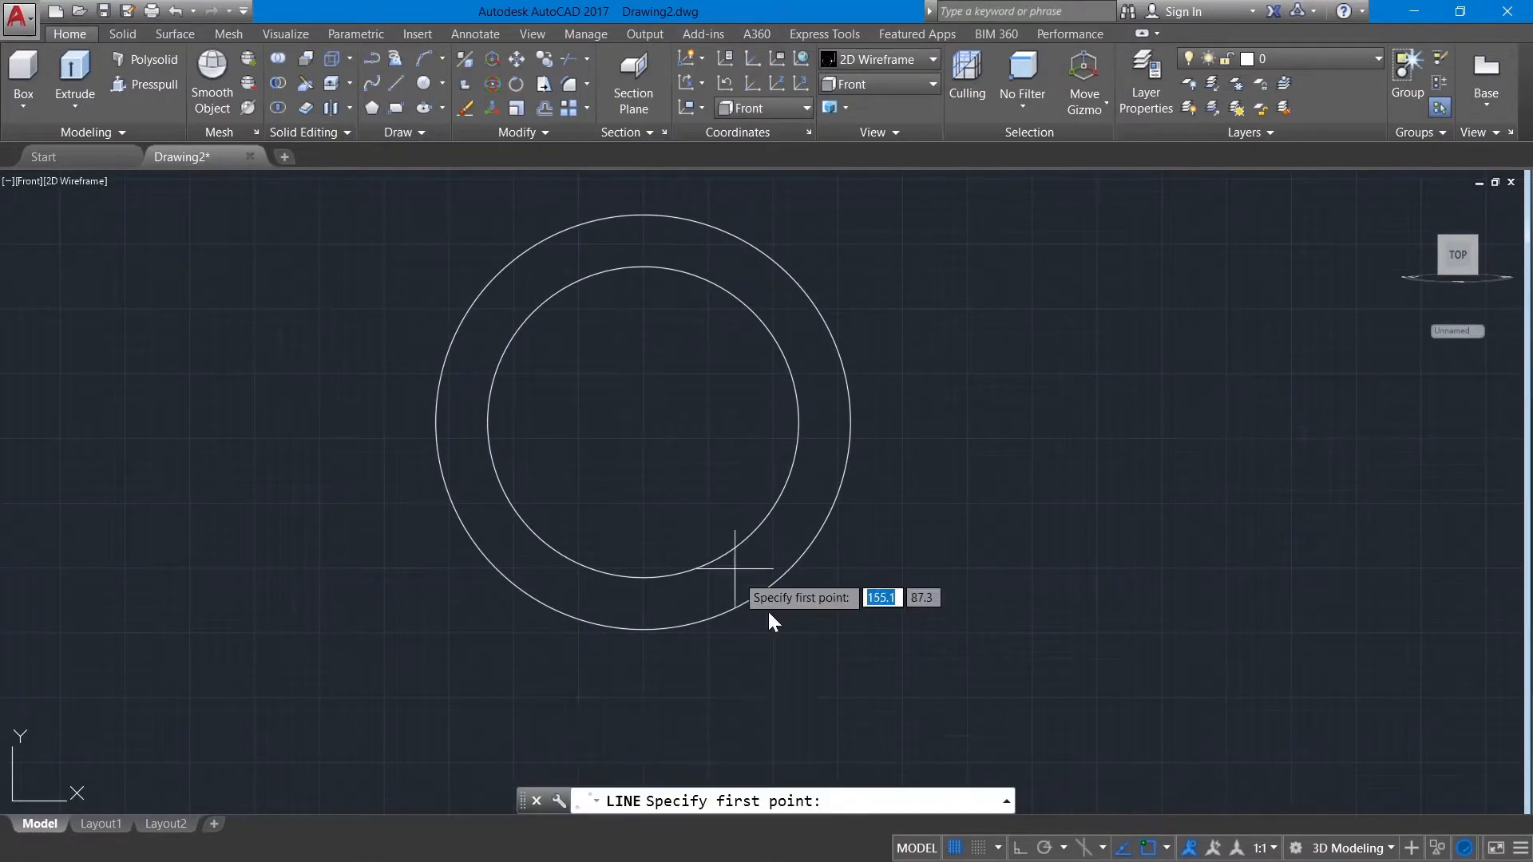
left_click(1021, 848)
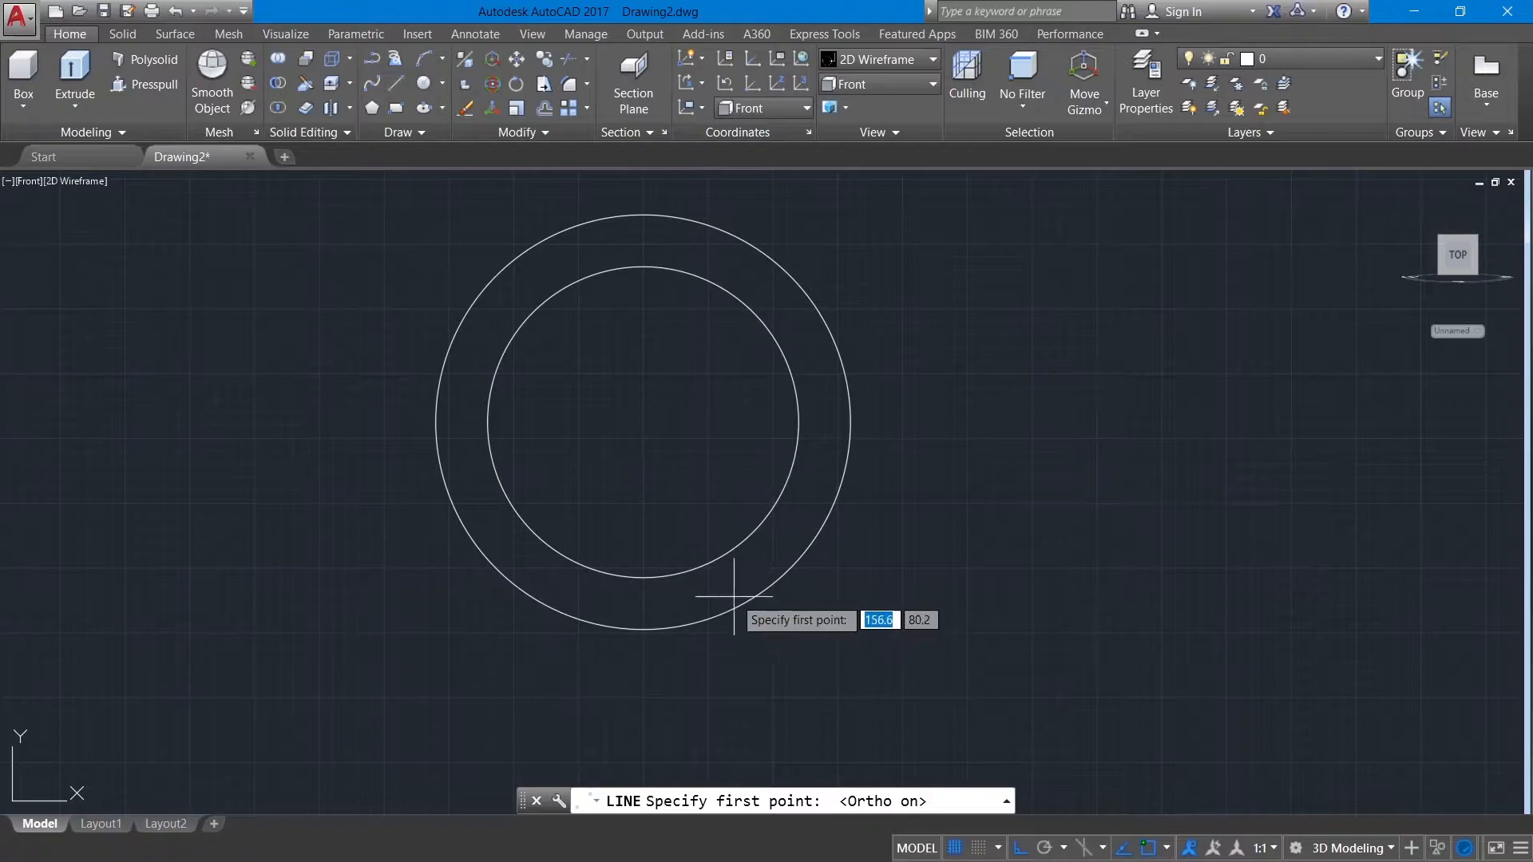
left_click(642, 422)
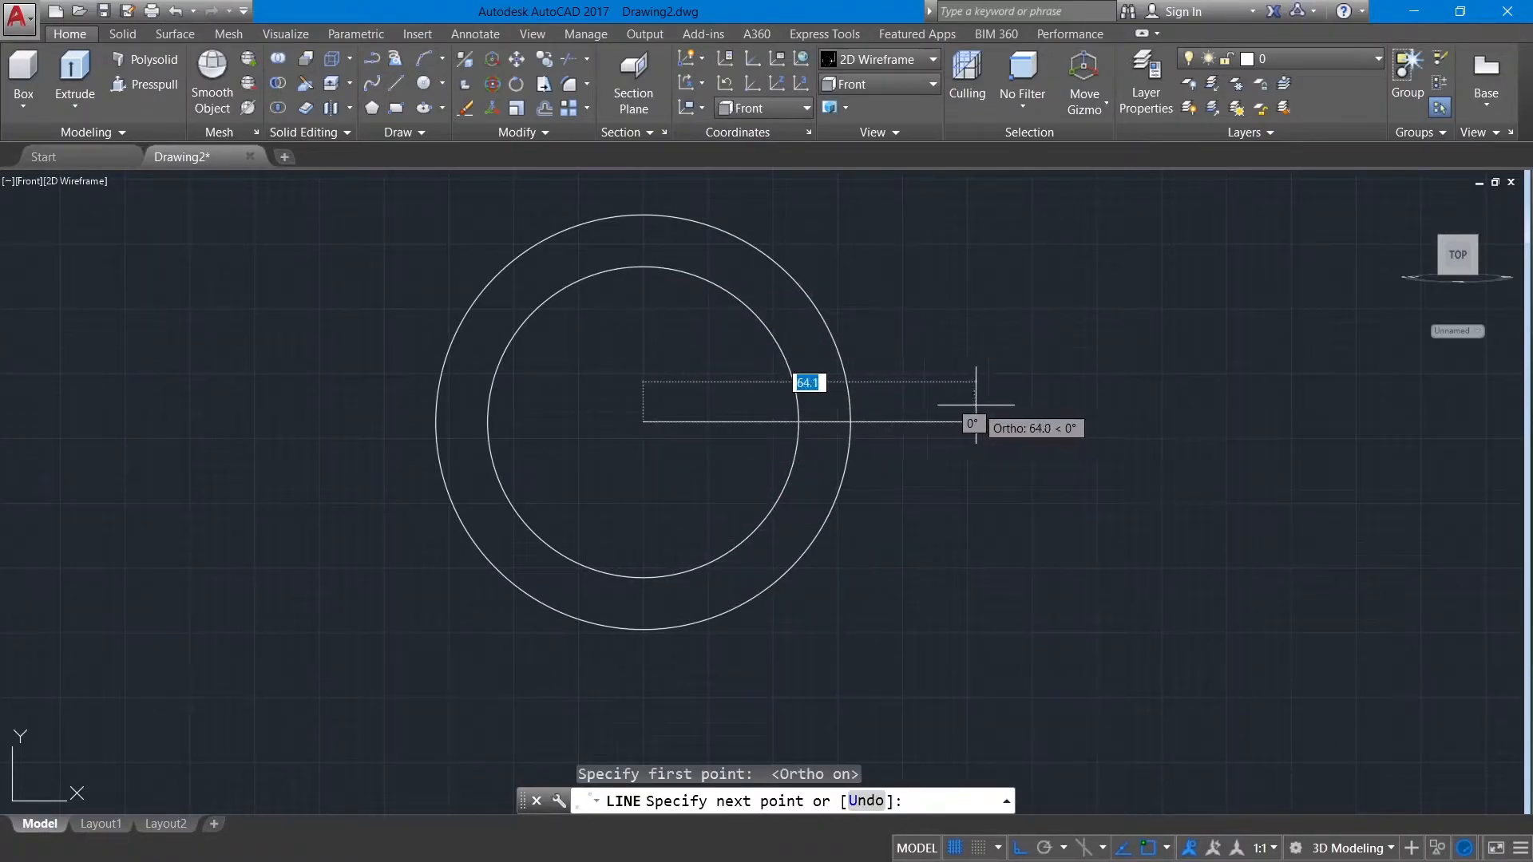
type("69/2")
key("Return")
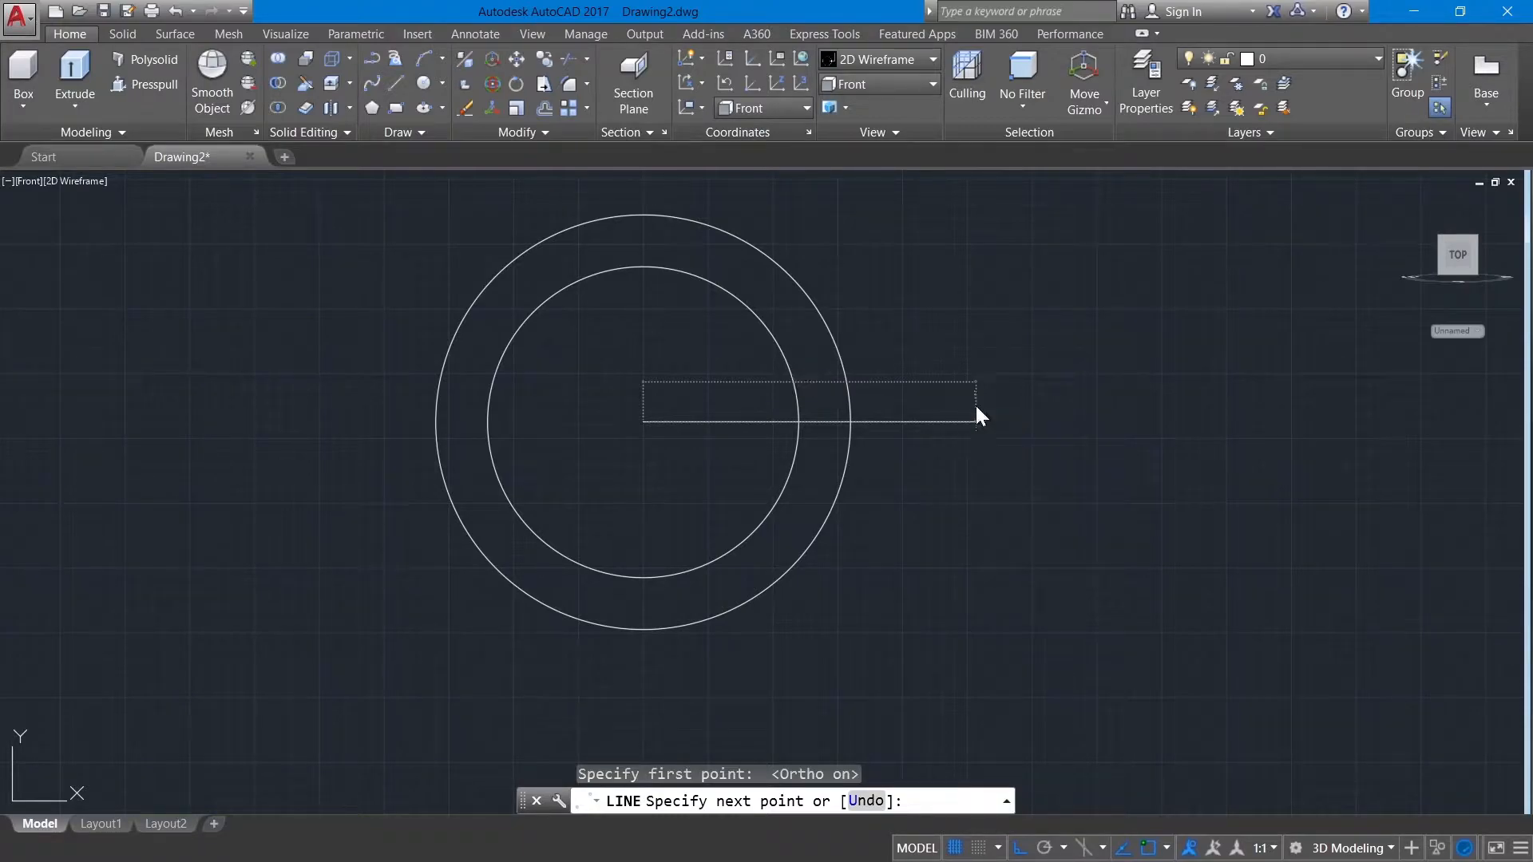
Continue the line chain 6 mm up, 69 mm left and 6 mm down, then back to the circles' centre to complete the rectangle
type("6")
key("Return")
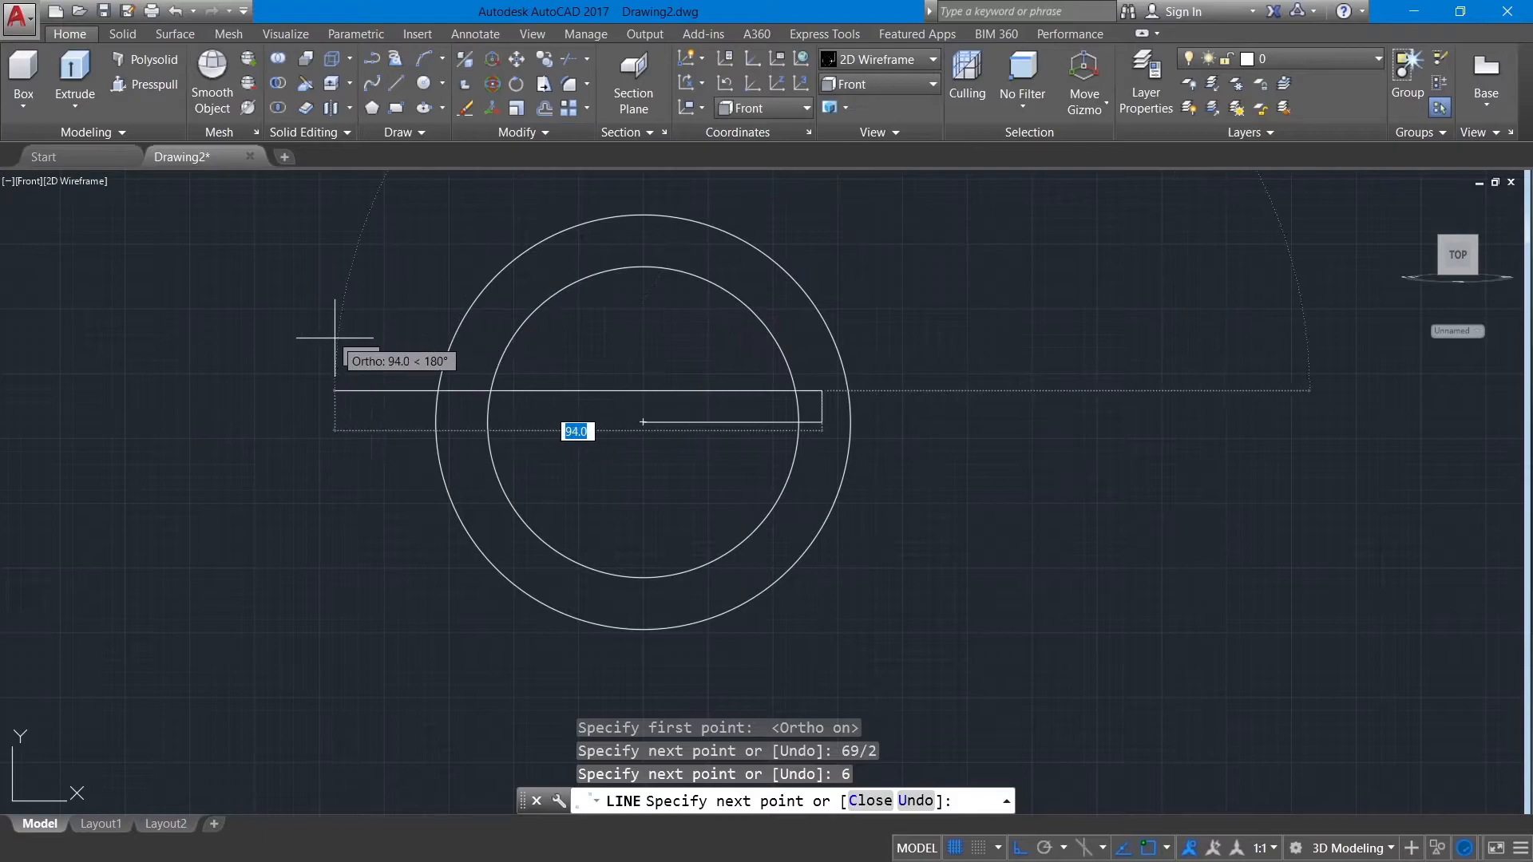
type("69")
key("Return")
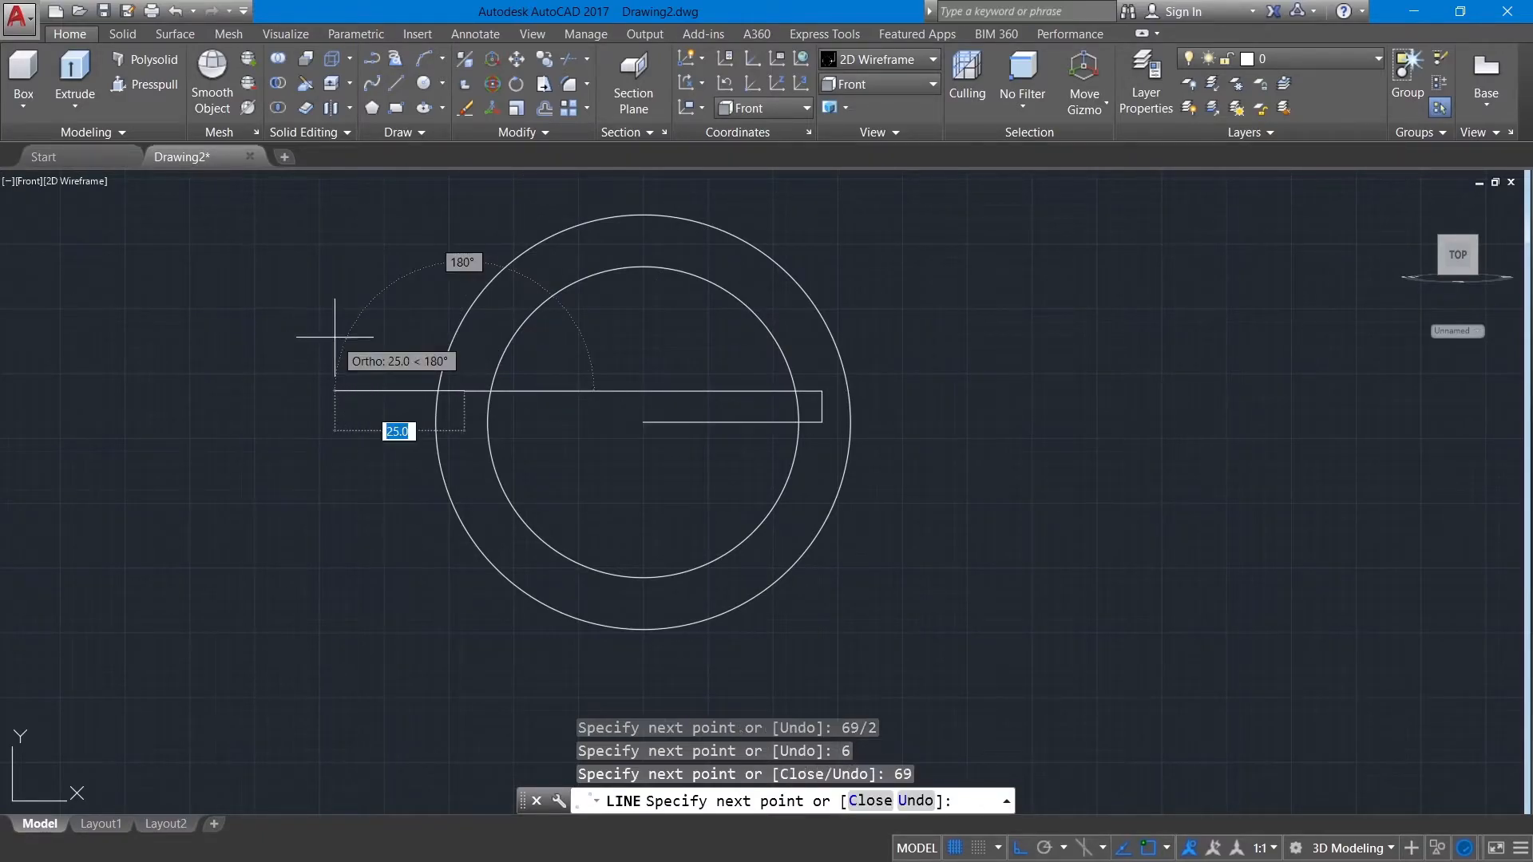
type("6")
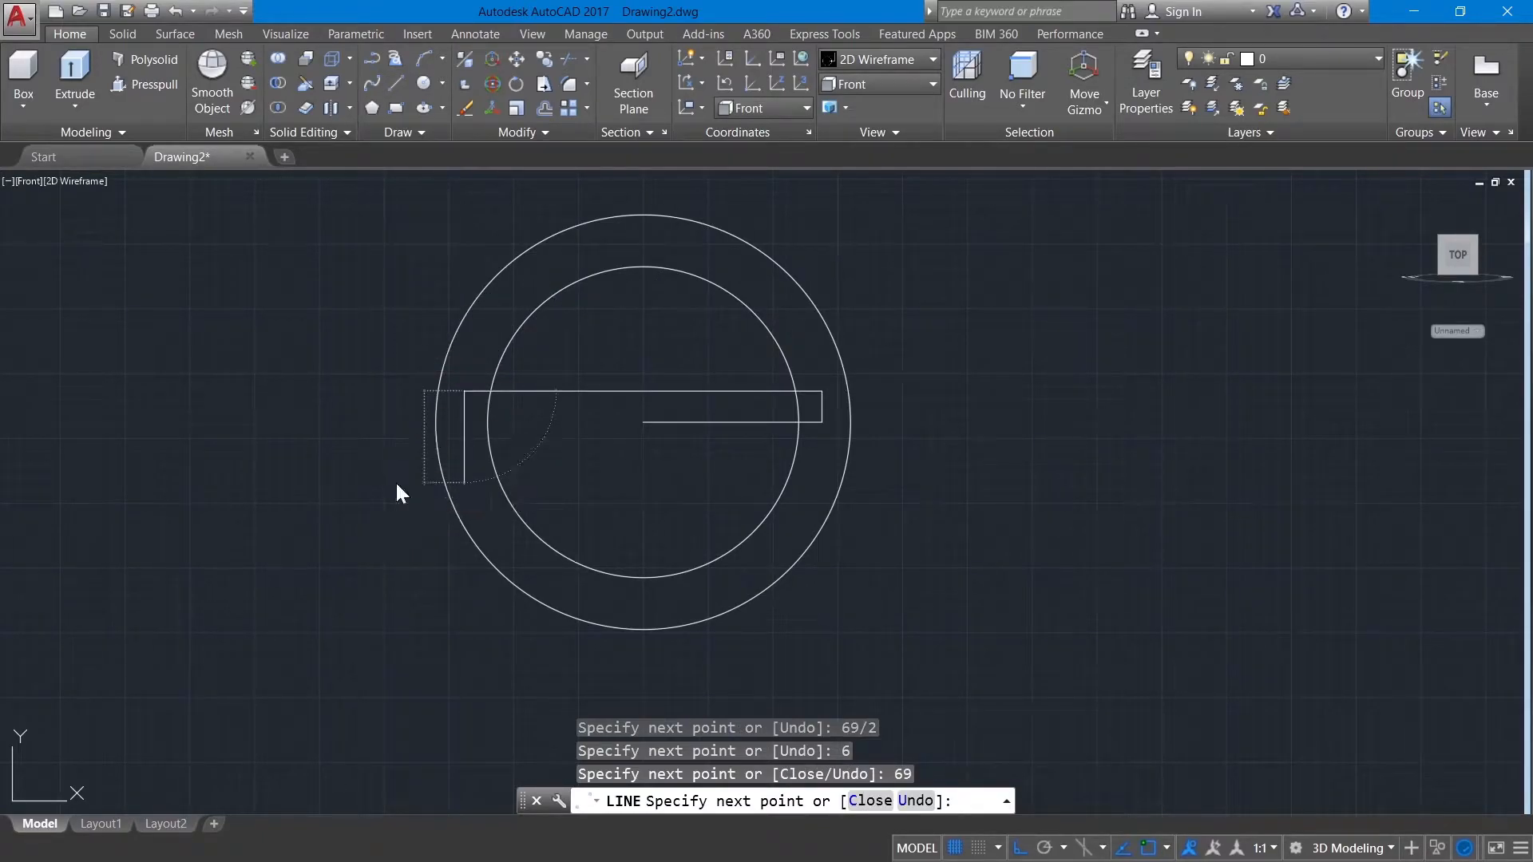
key("Return")
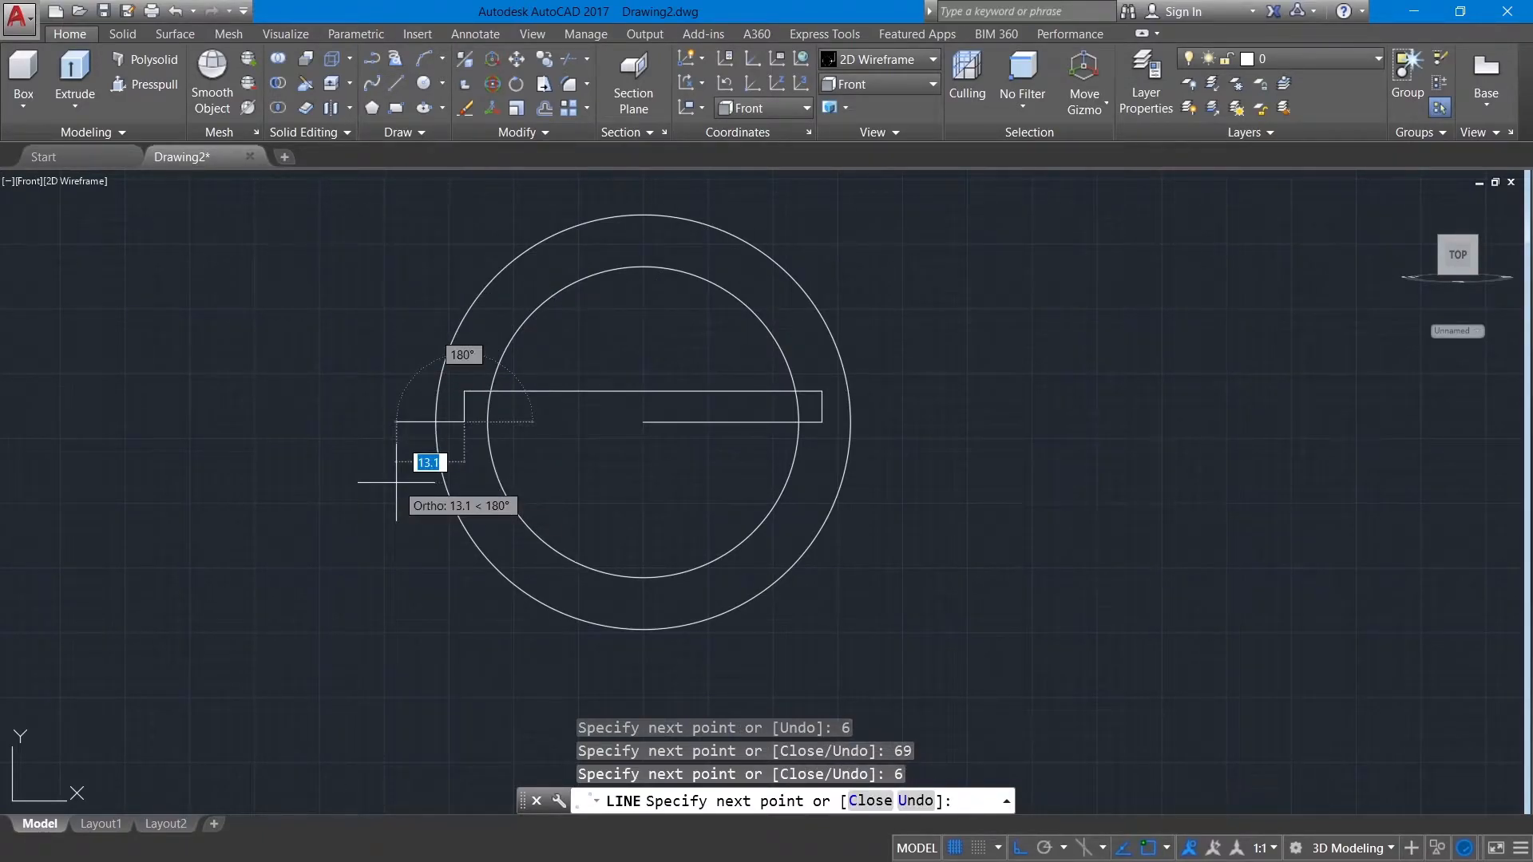
left_click(643, 421)
right_click(641, 422)
left_click(673, 432)
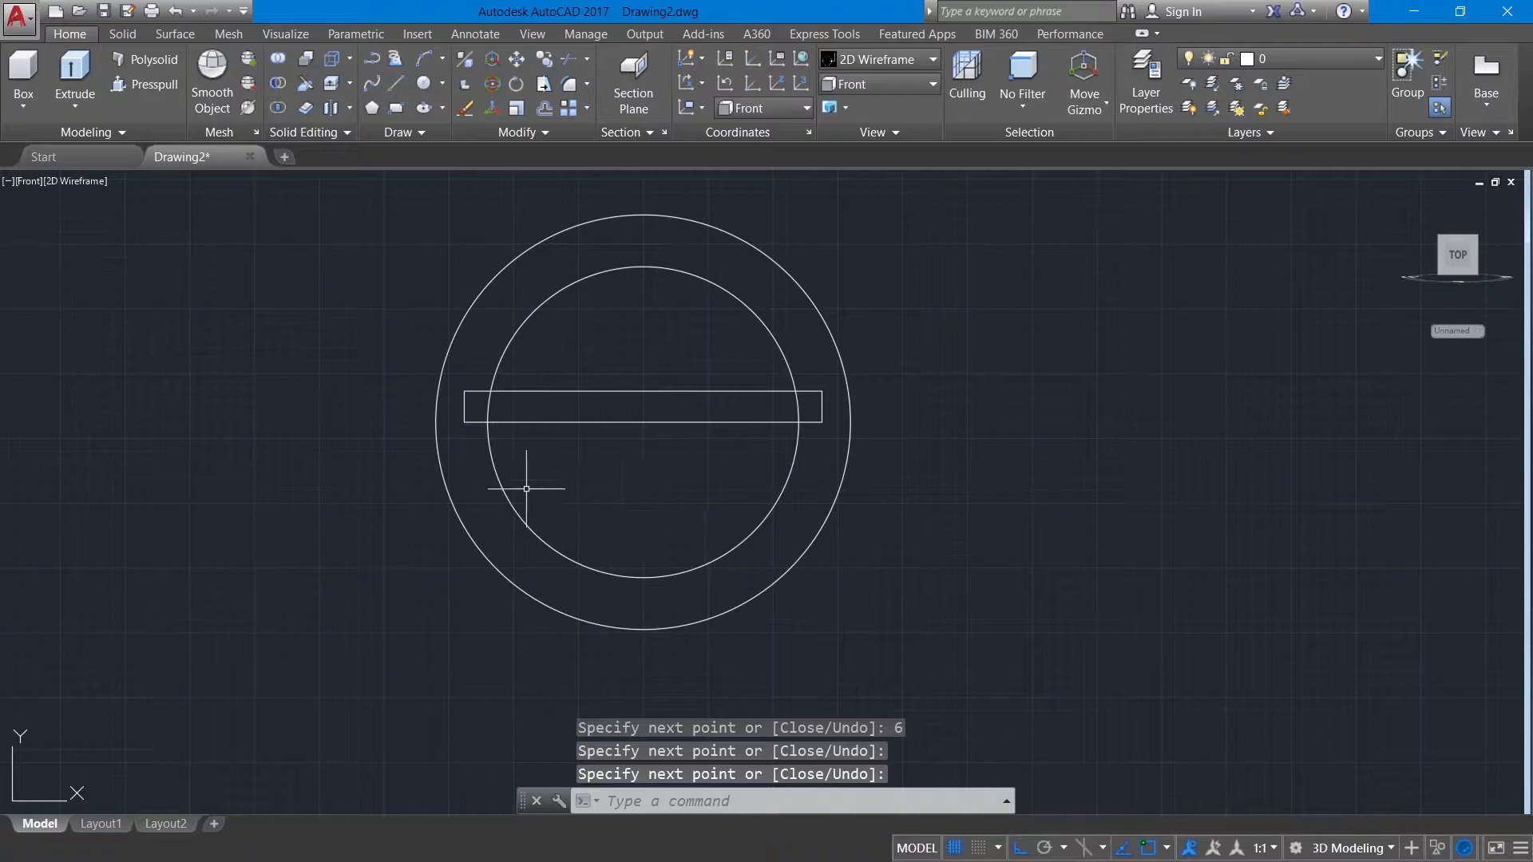
Draw a horizontal line through the circles' centre that extends past the outer circle on both sides
left_click(397, 85)
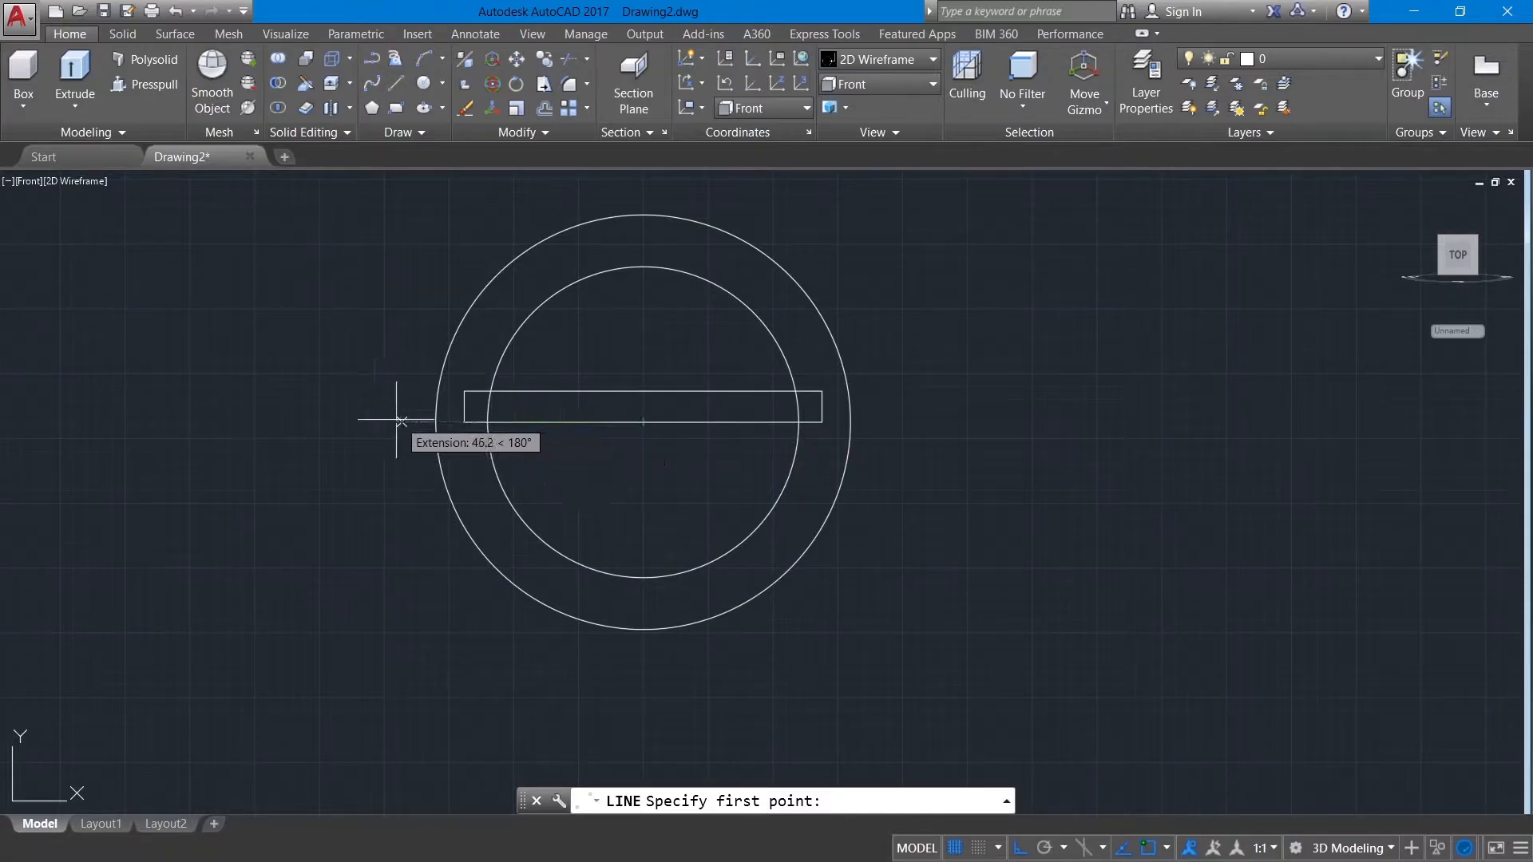
left_click(388, 422)
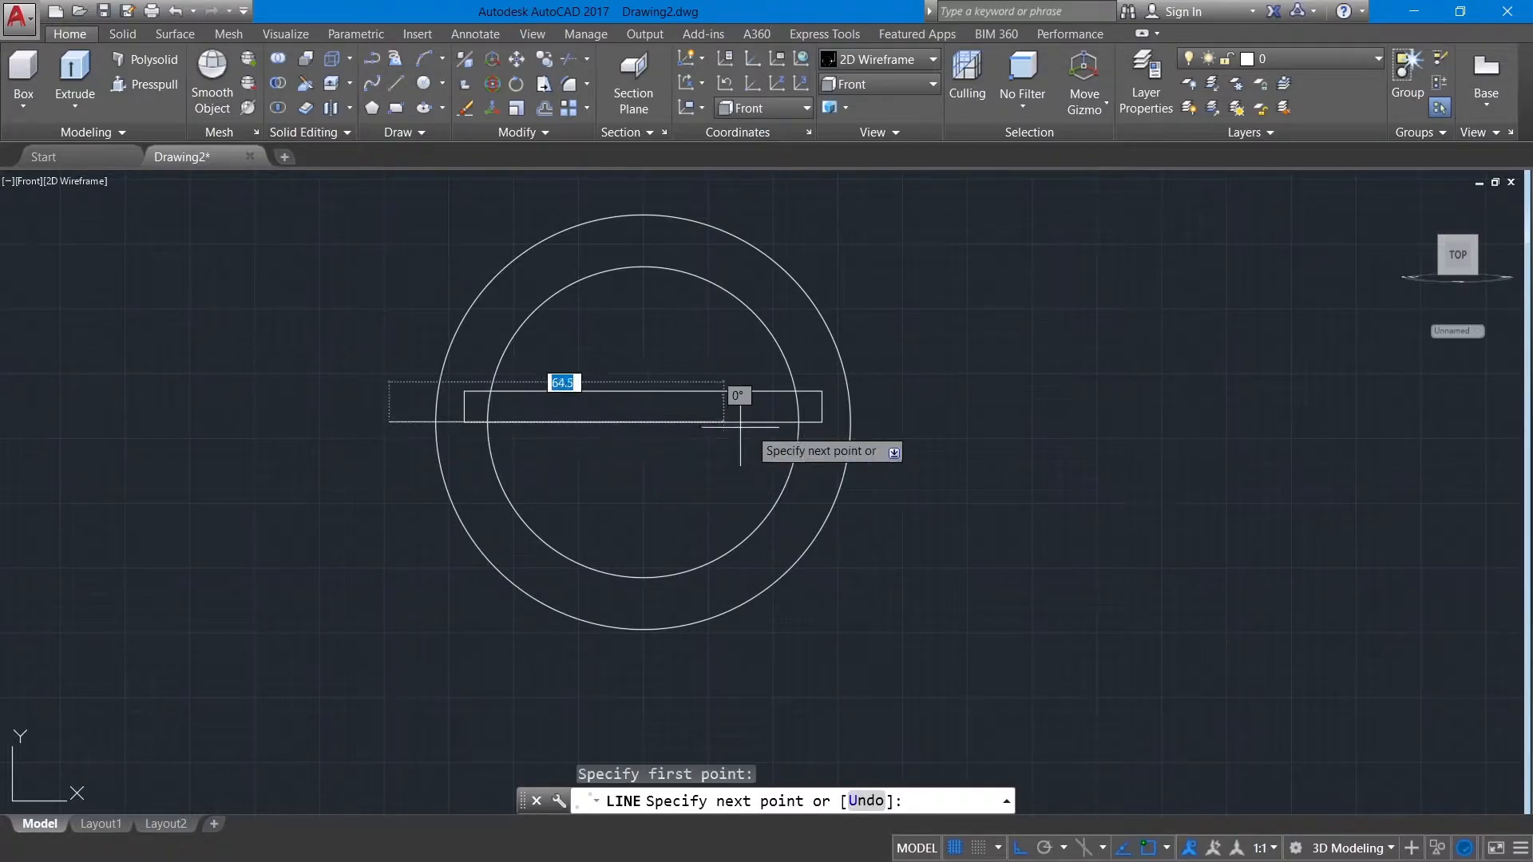
right_click(929, 422)
left_click(976, 436)
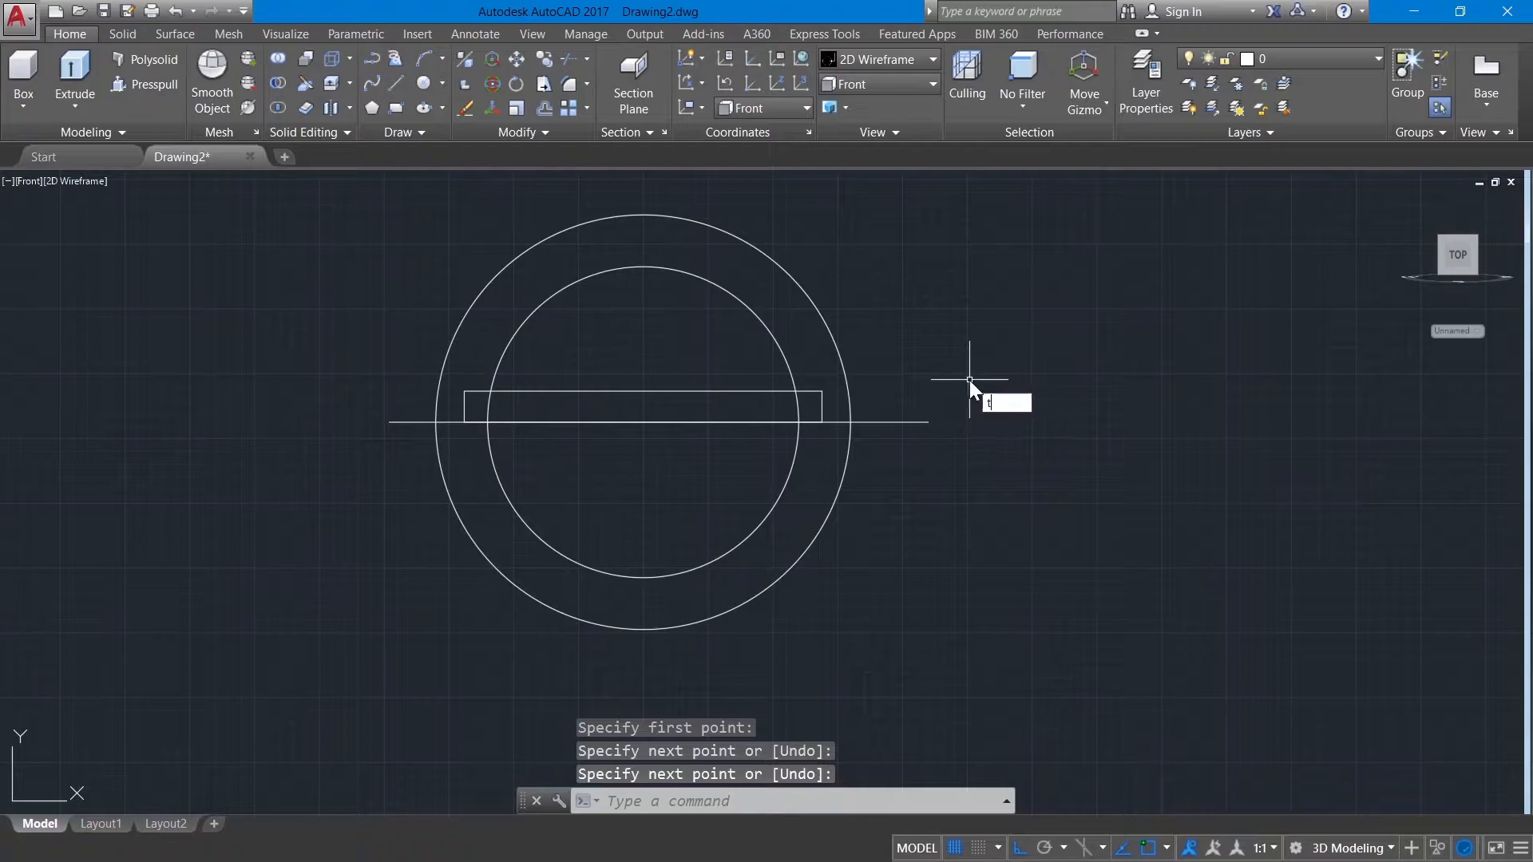
Trim away the lower halves of both circles and the horizontal line's two ends outside the outer circle
type("tr")
key("Return")
key("Return")
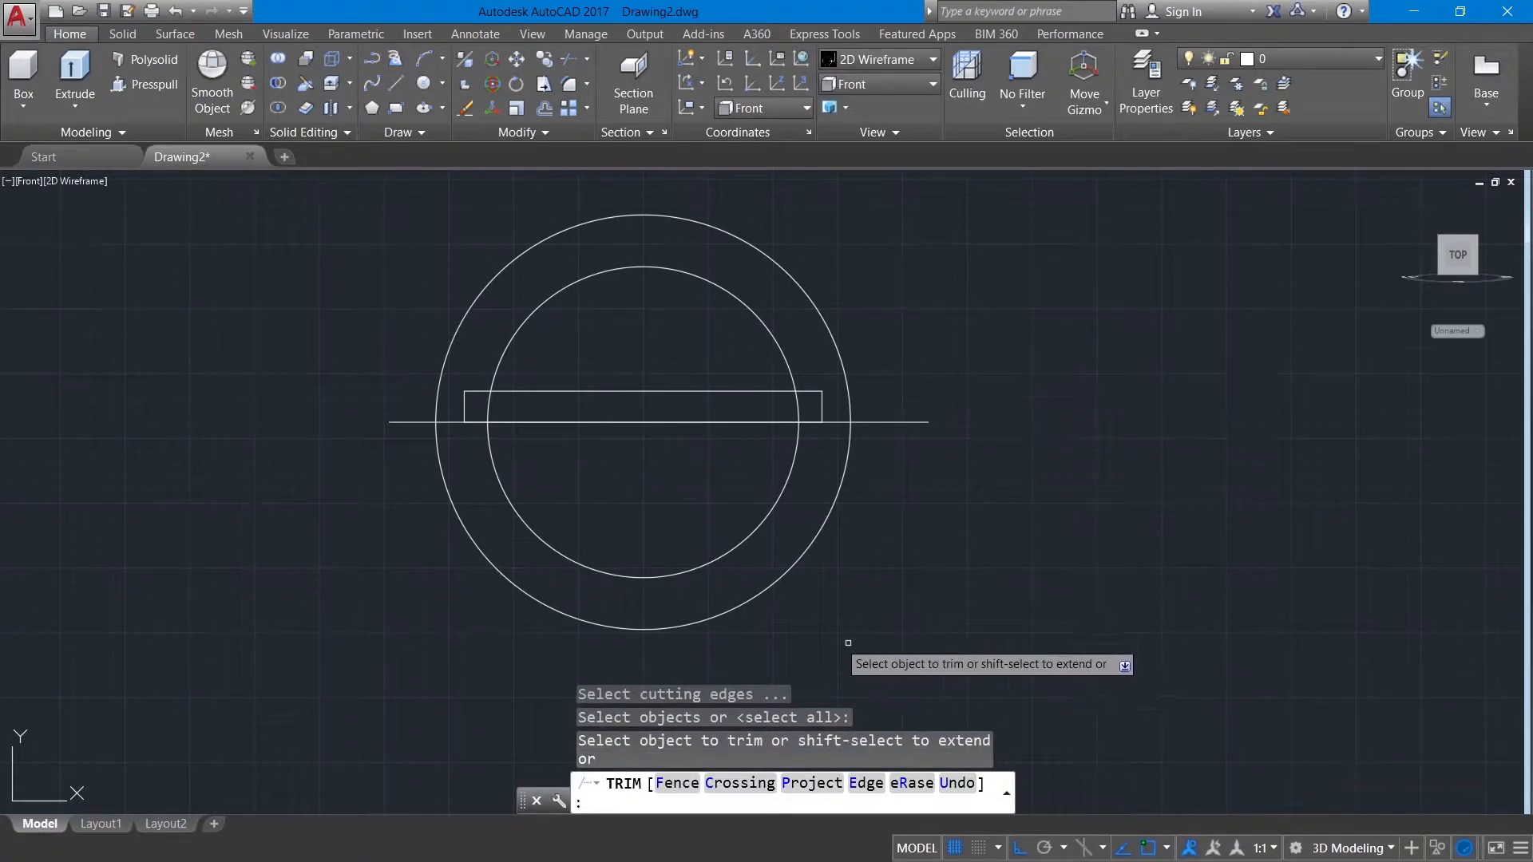
left_click(807, 623)
left_click(687, 551)
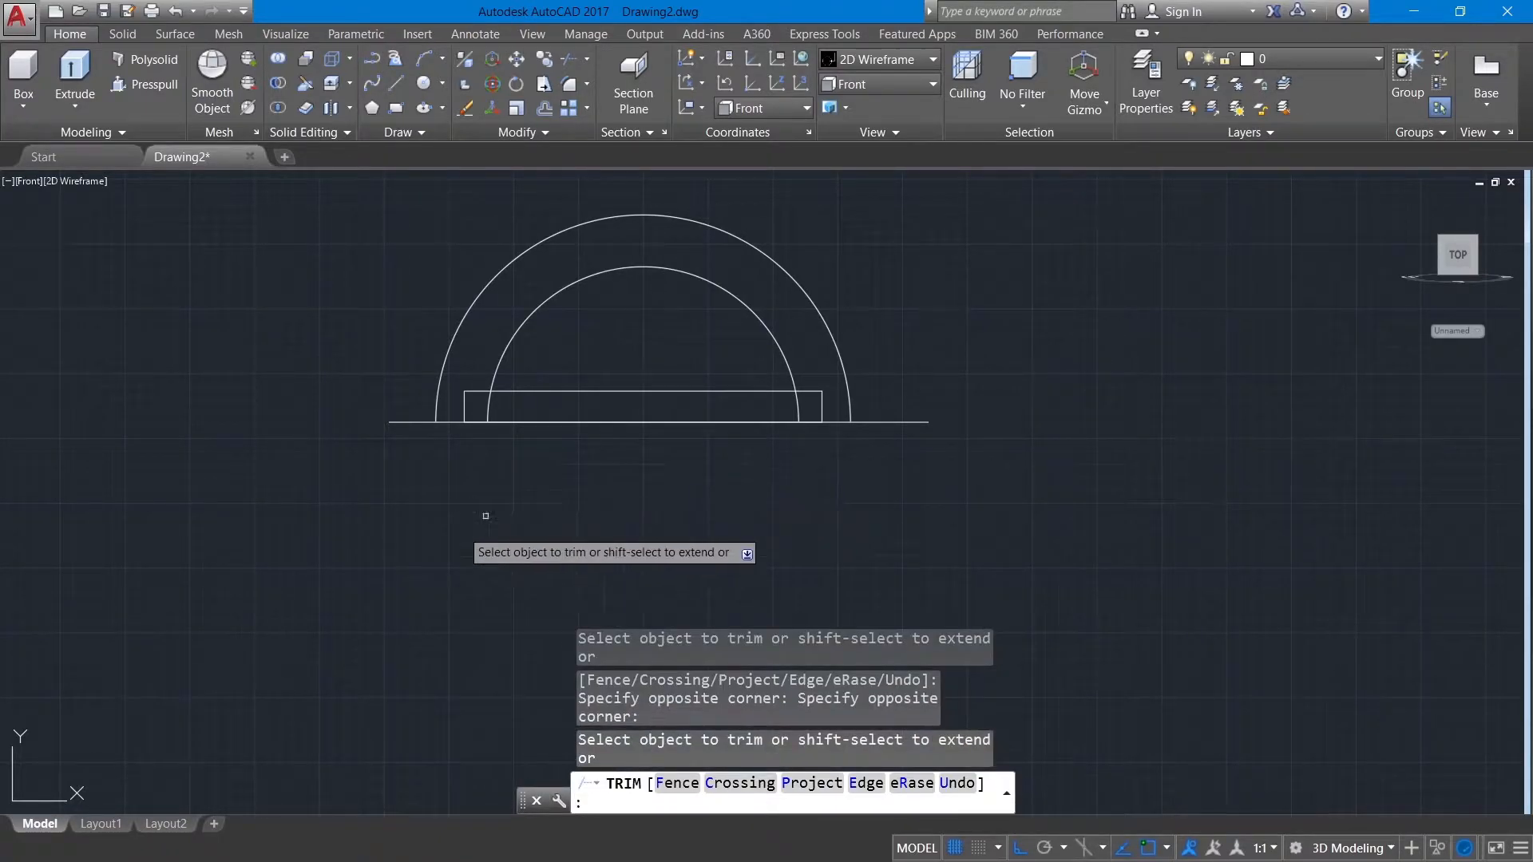
left_click(401, 422)
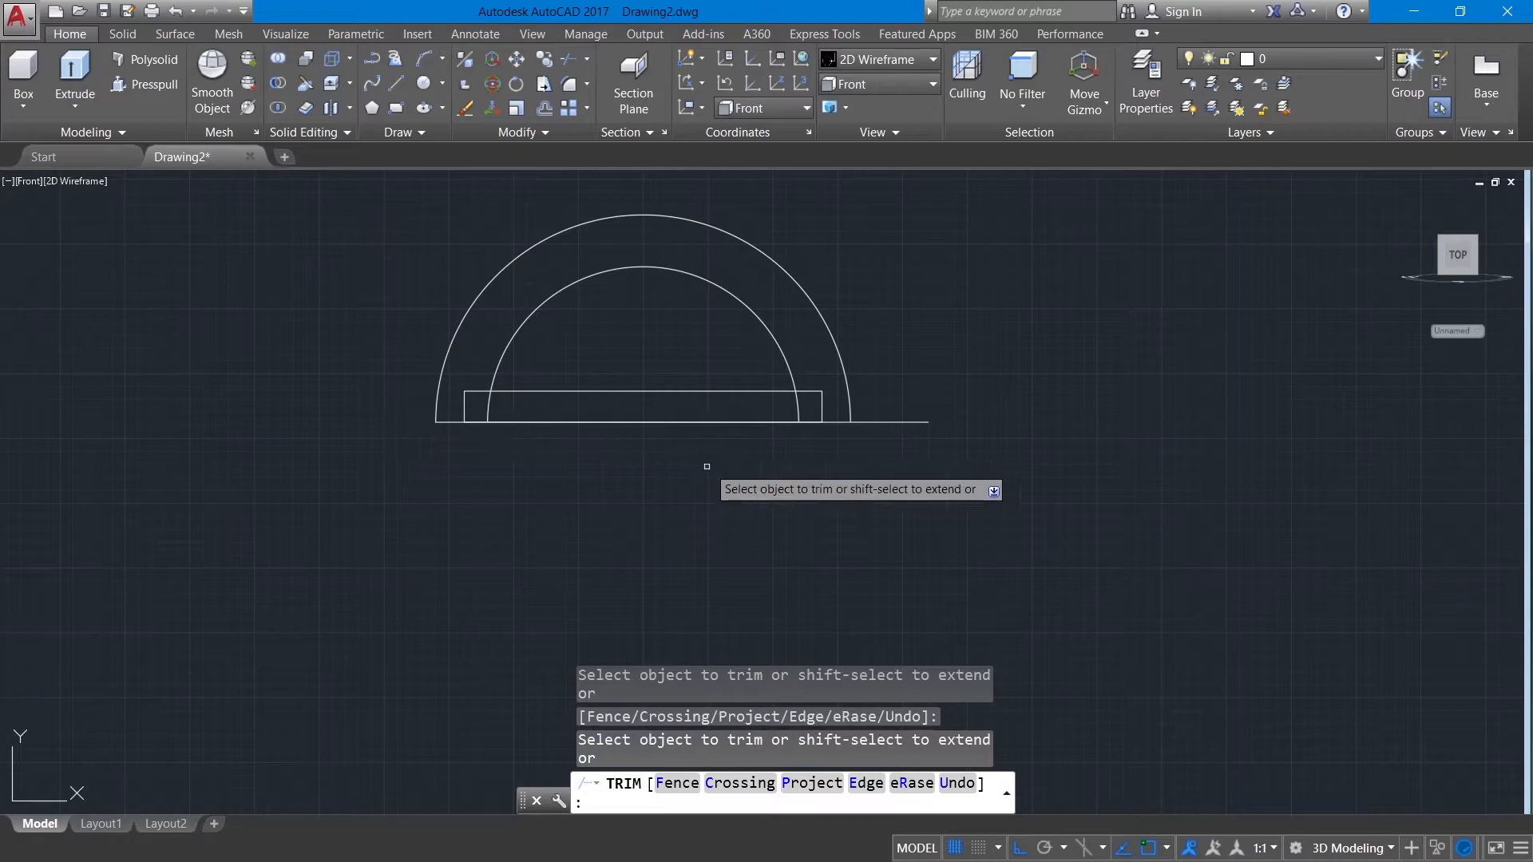
left_click(877, 421)
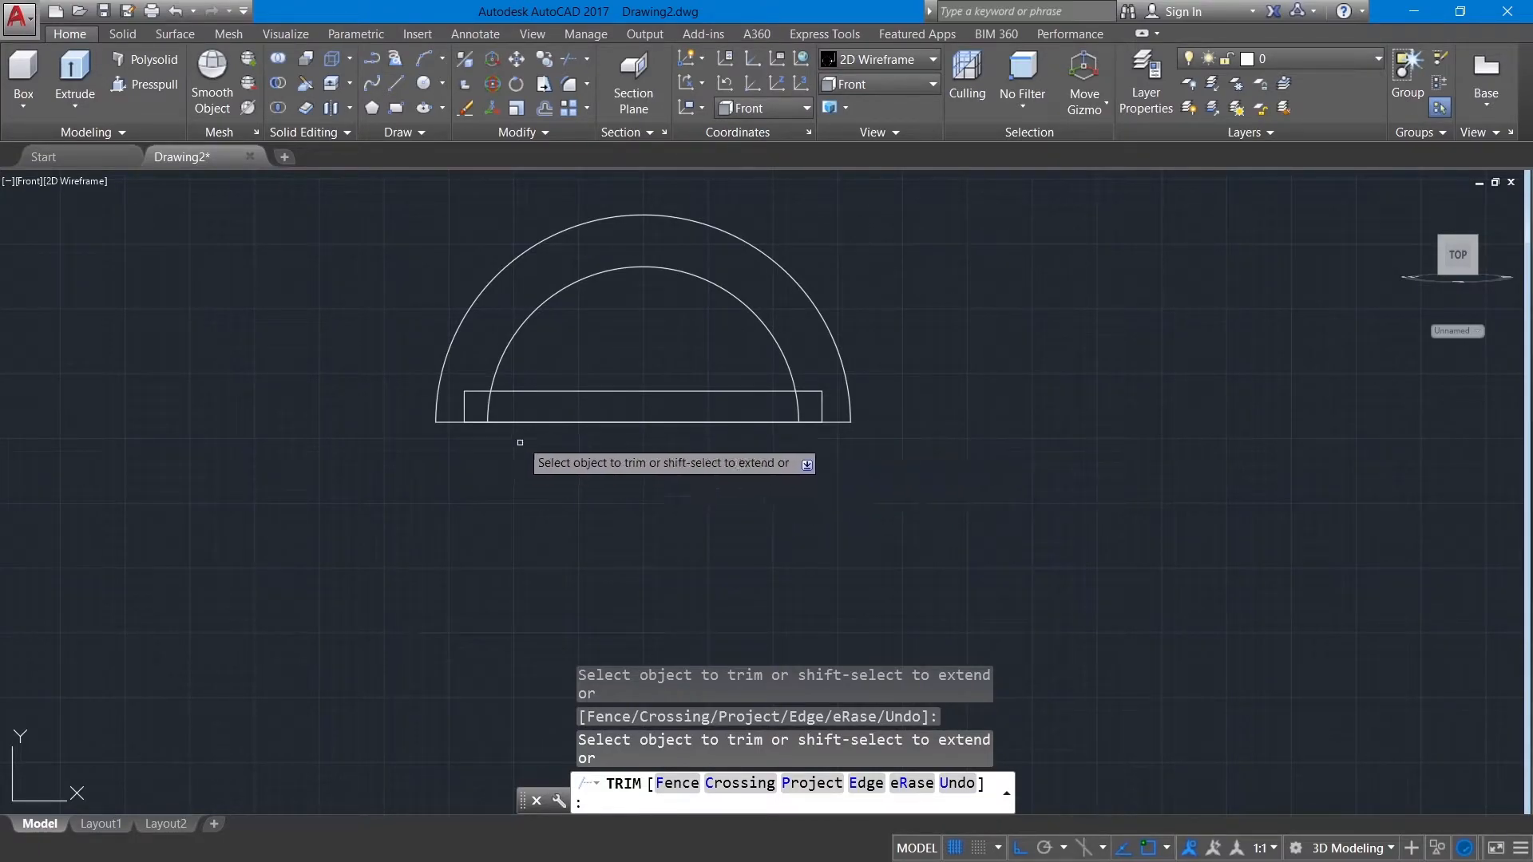
Trim the inner arc's short ends inside the rectangle and the rectangle's upper edge between the sides of the inner arc
left_click(490, 414)
left_click(517, 391)
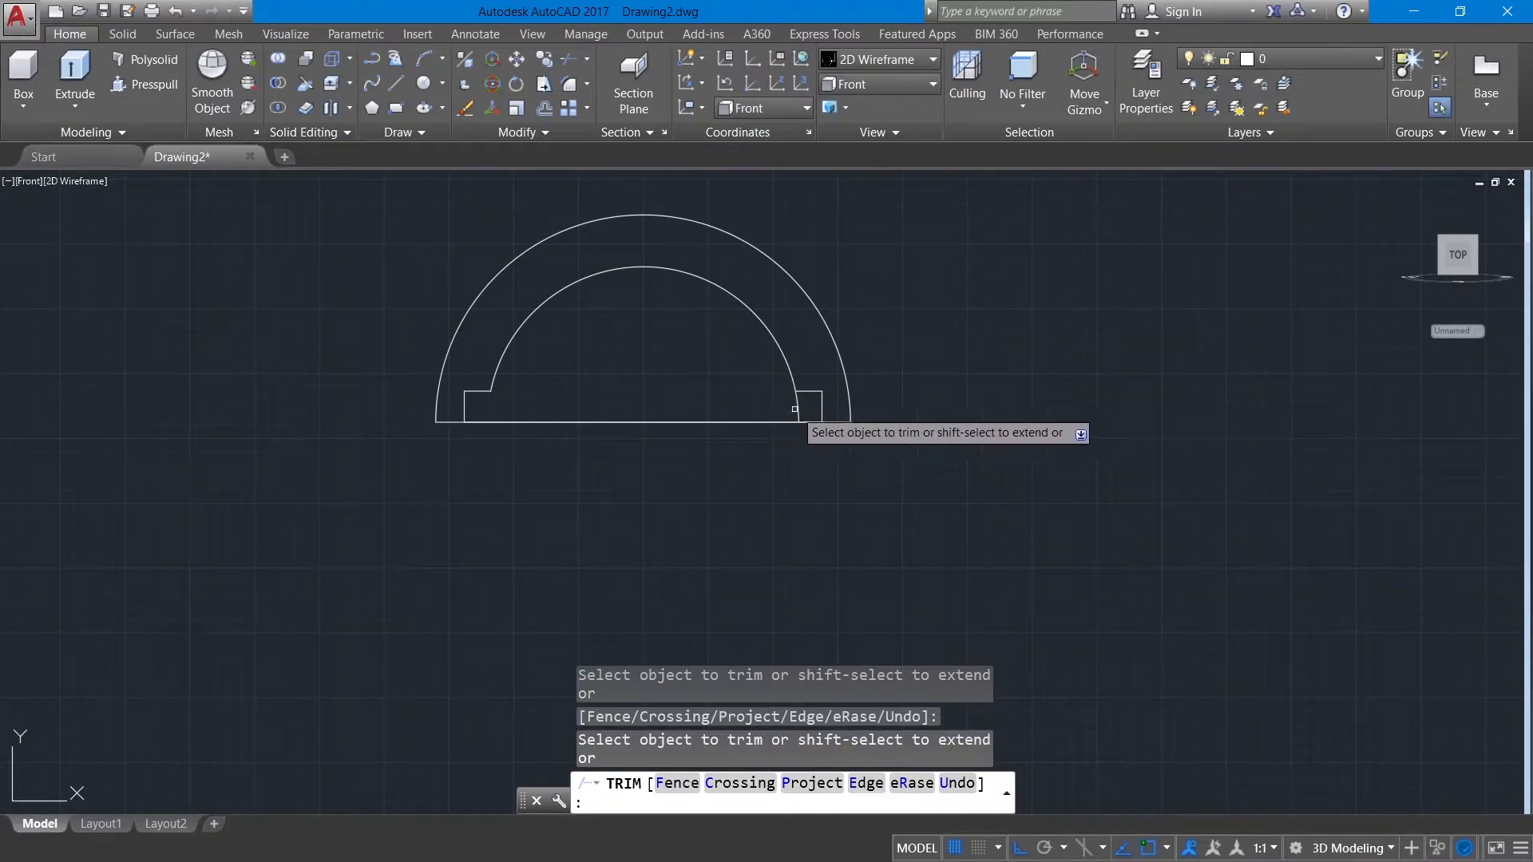
right_click(583, 442)
left_click(621, 455)
right_click(559, 465)
left_click(578, 474)
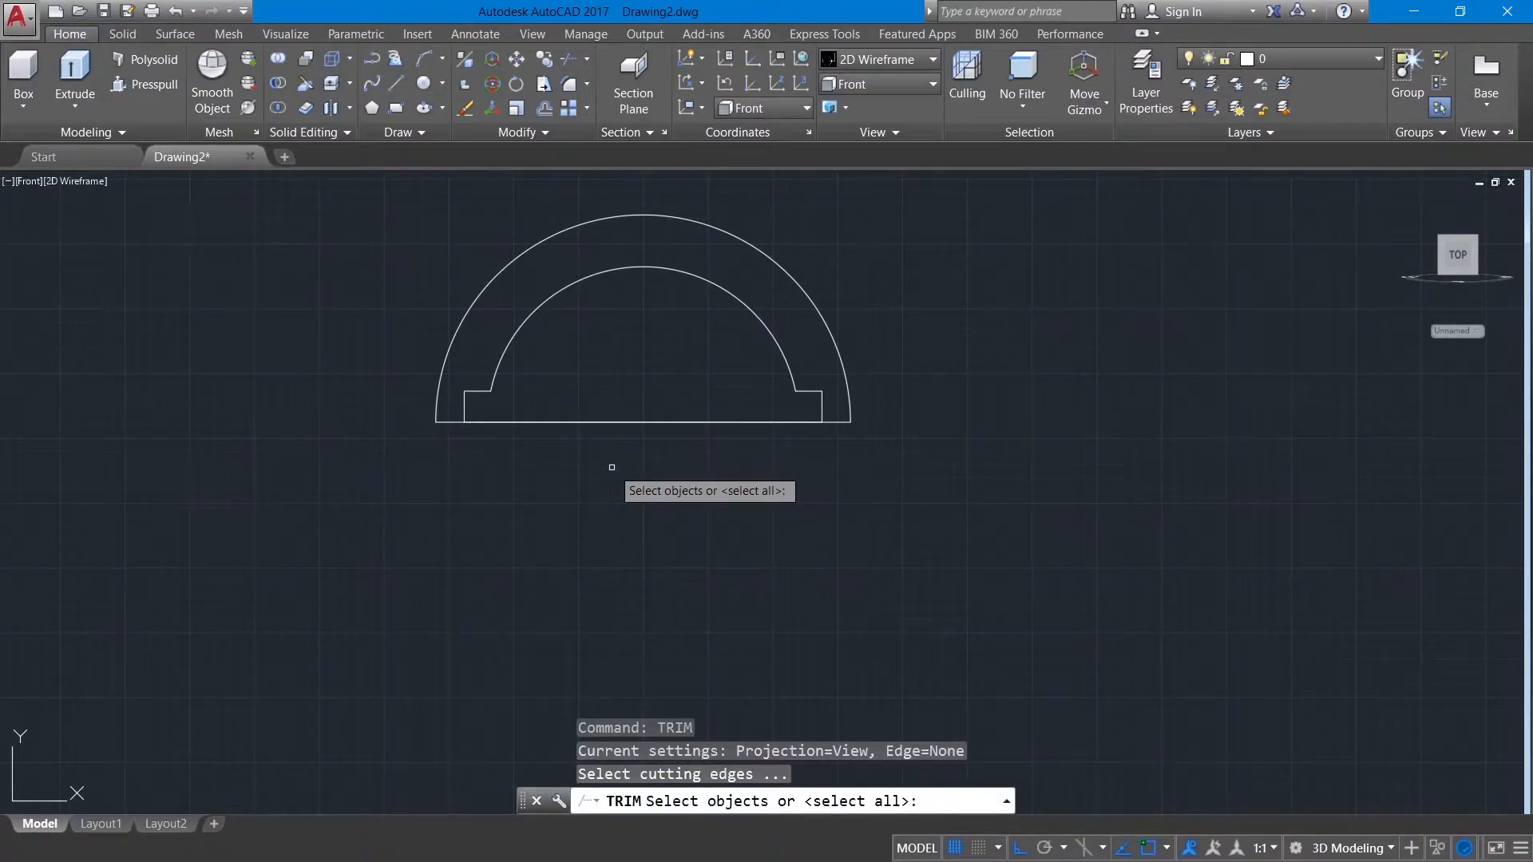
left_click(602, 421)
right_click(600, 433)
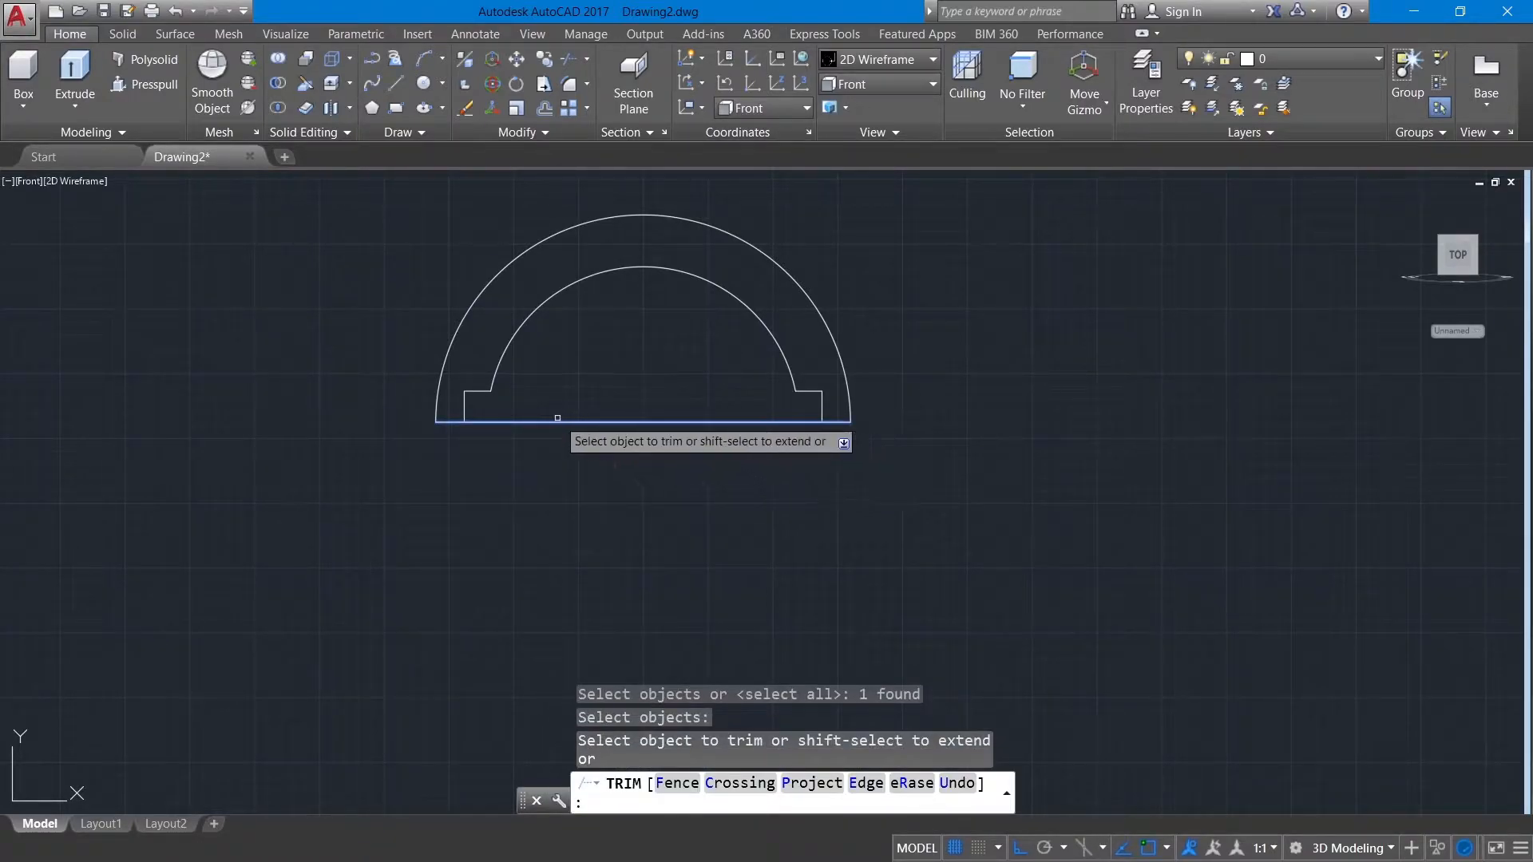
key("Escape")
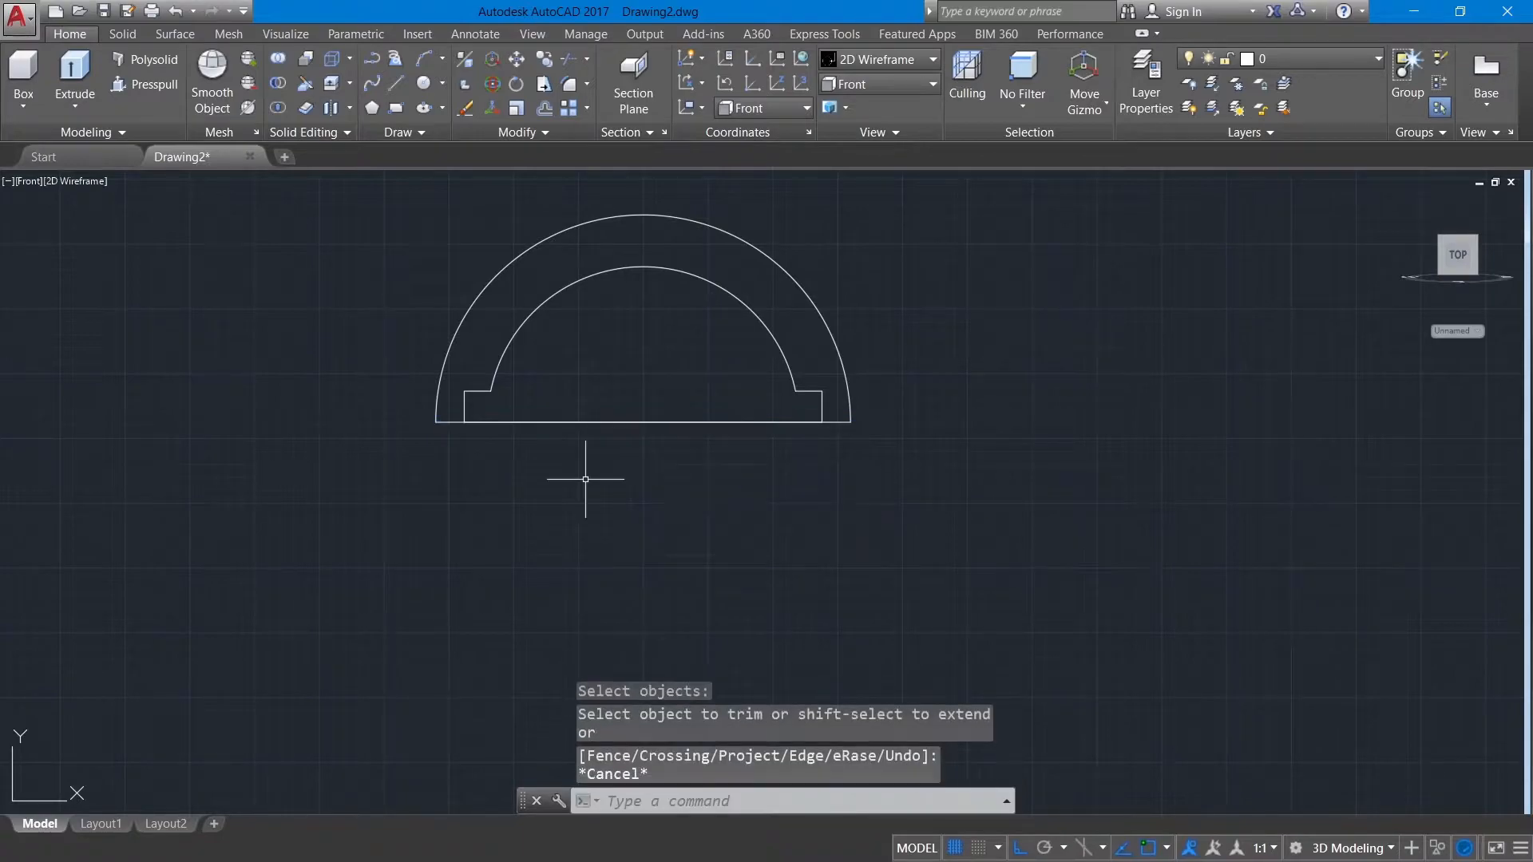
Erase the long horizontal line that spans the two ends of the outer arc
type("e")
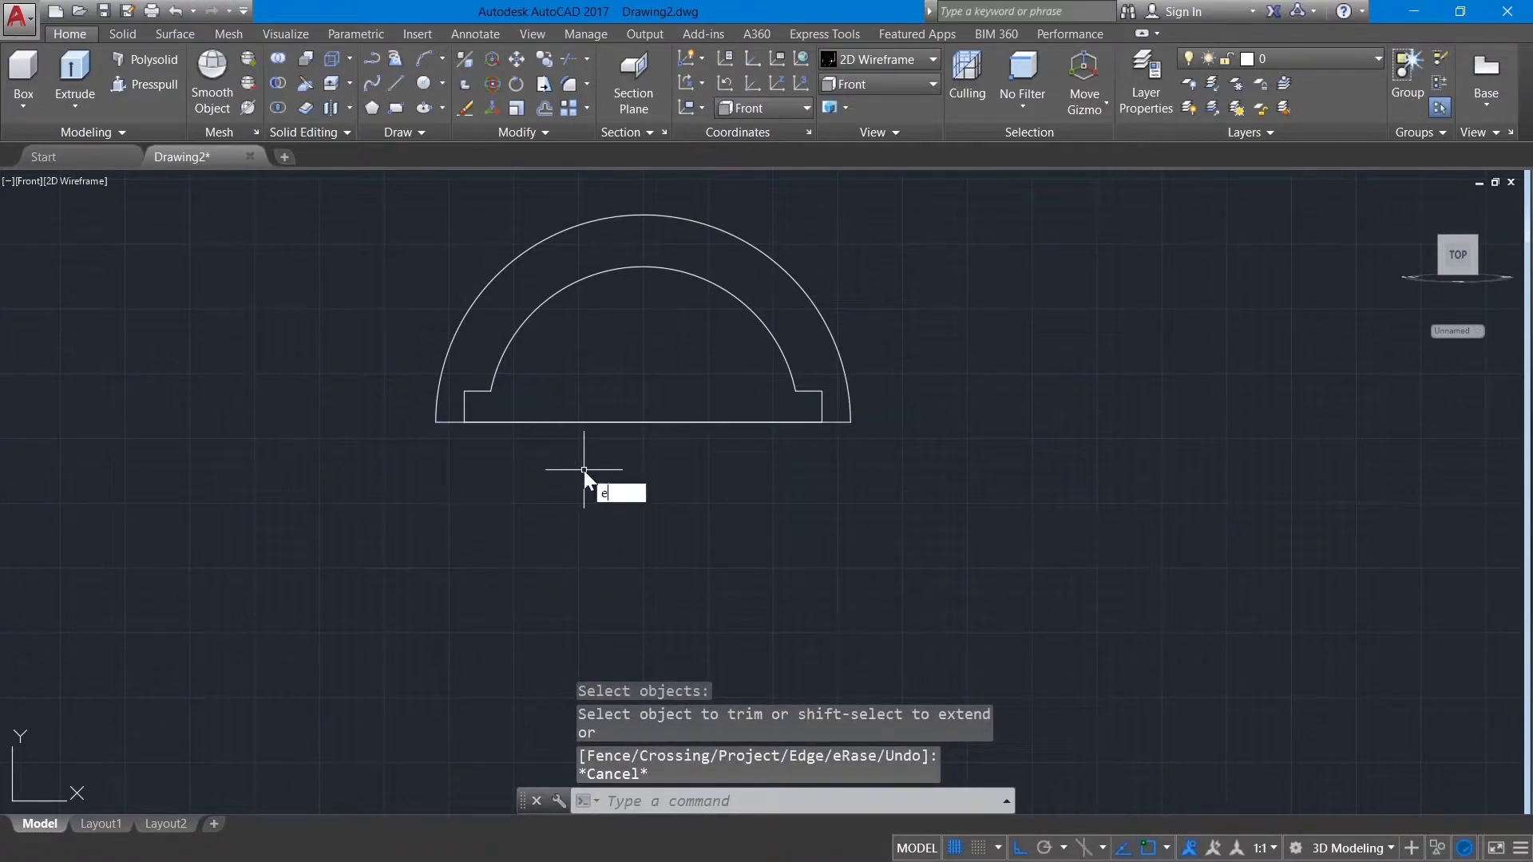
type("r")
key("Return")
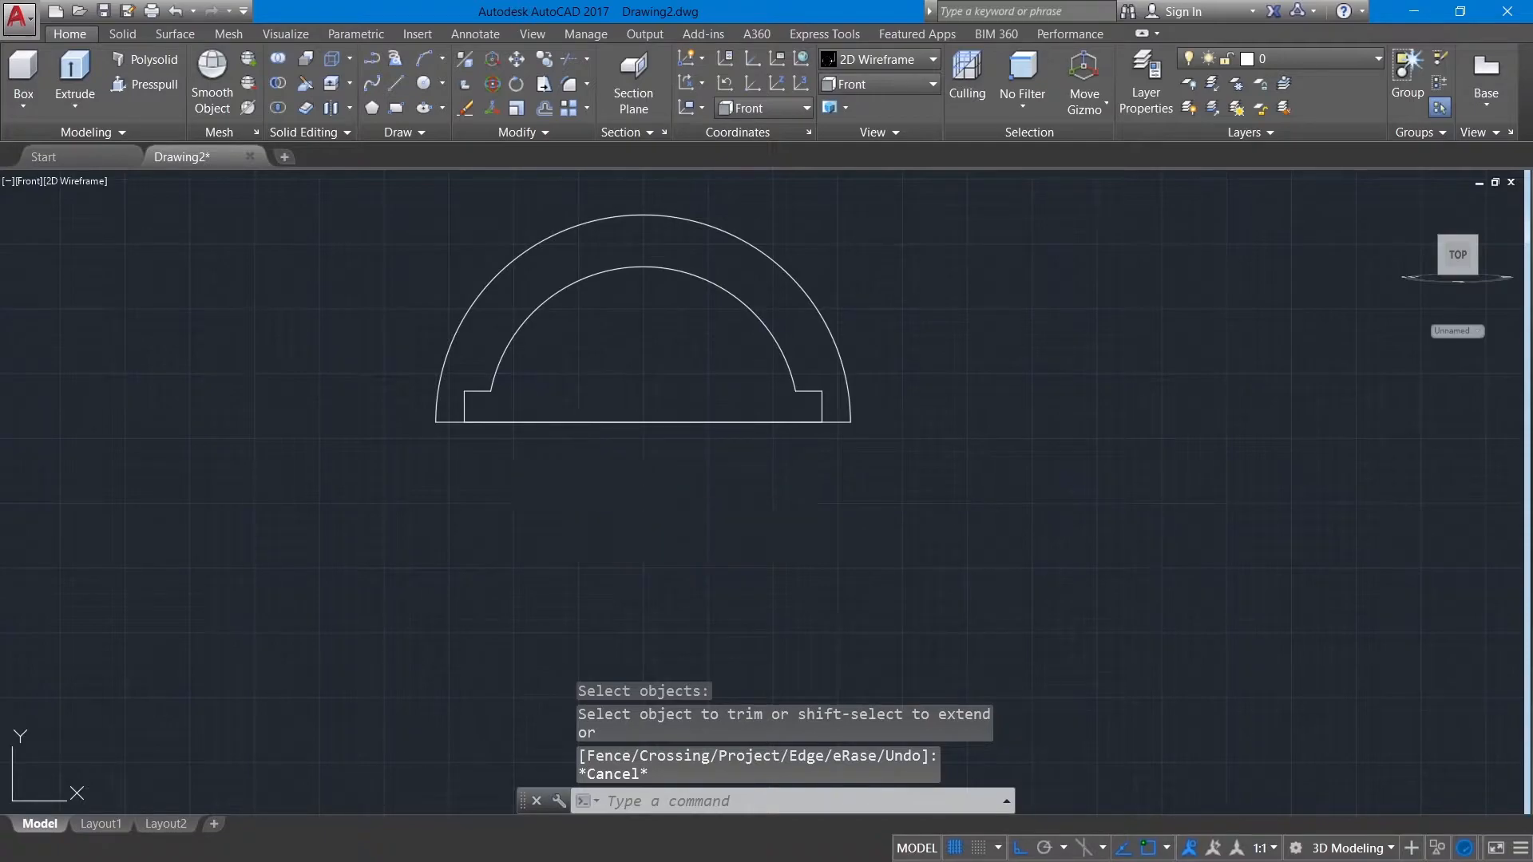
left_click(626, 422)
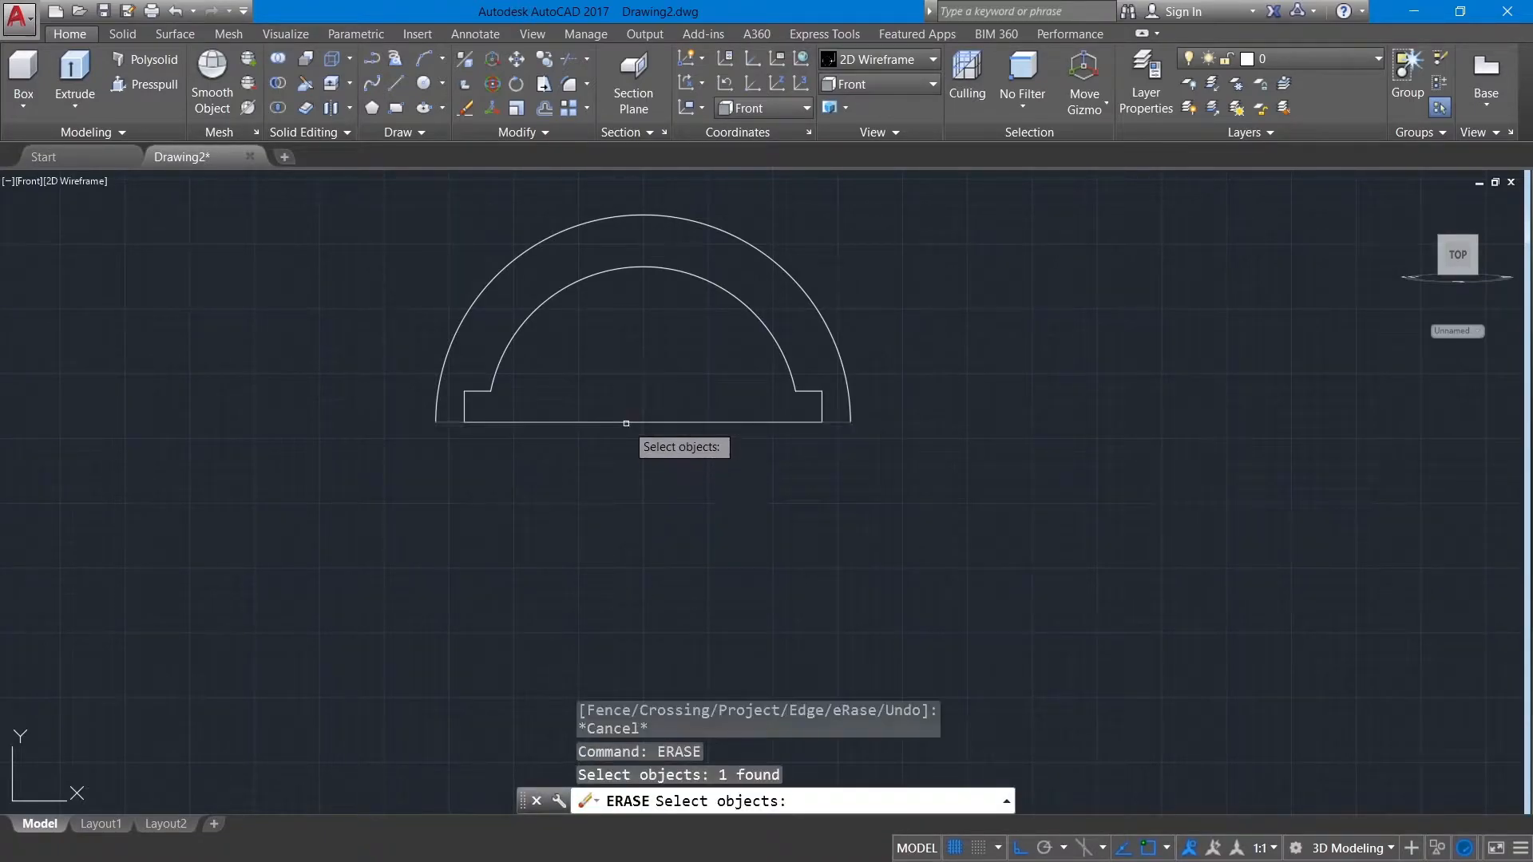
key("Return")
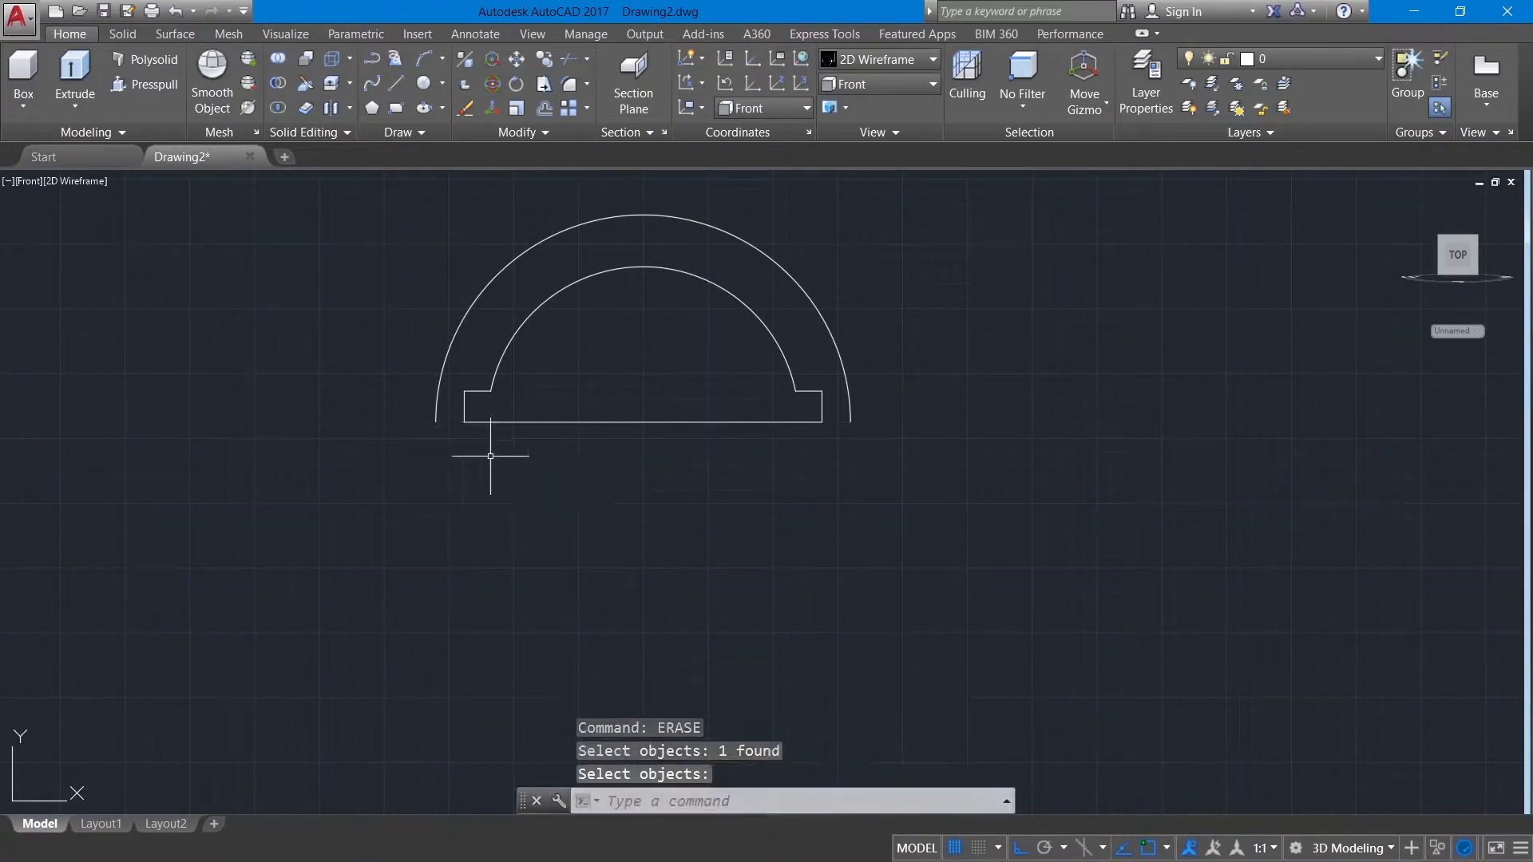
Delete the two base segments of the rectangle on either side of the arcs' centre
left_click(634, 422)
mouse_move(643, 422)
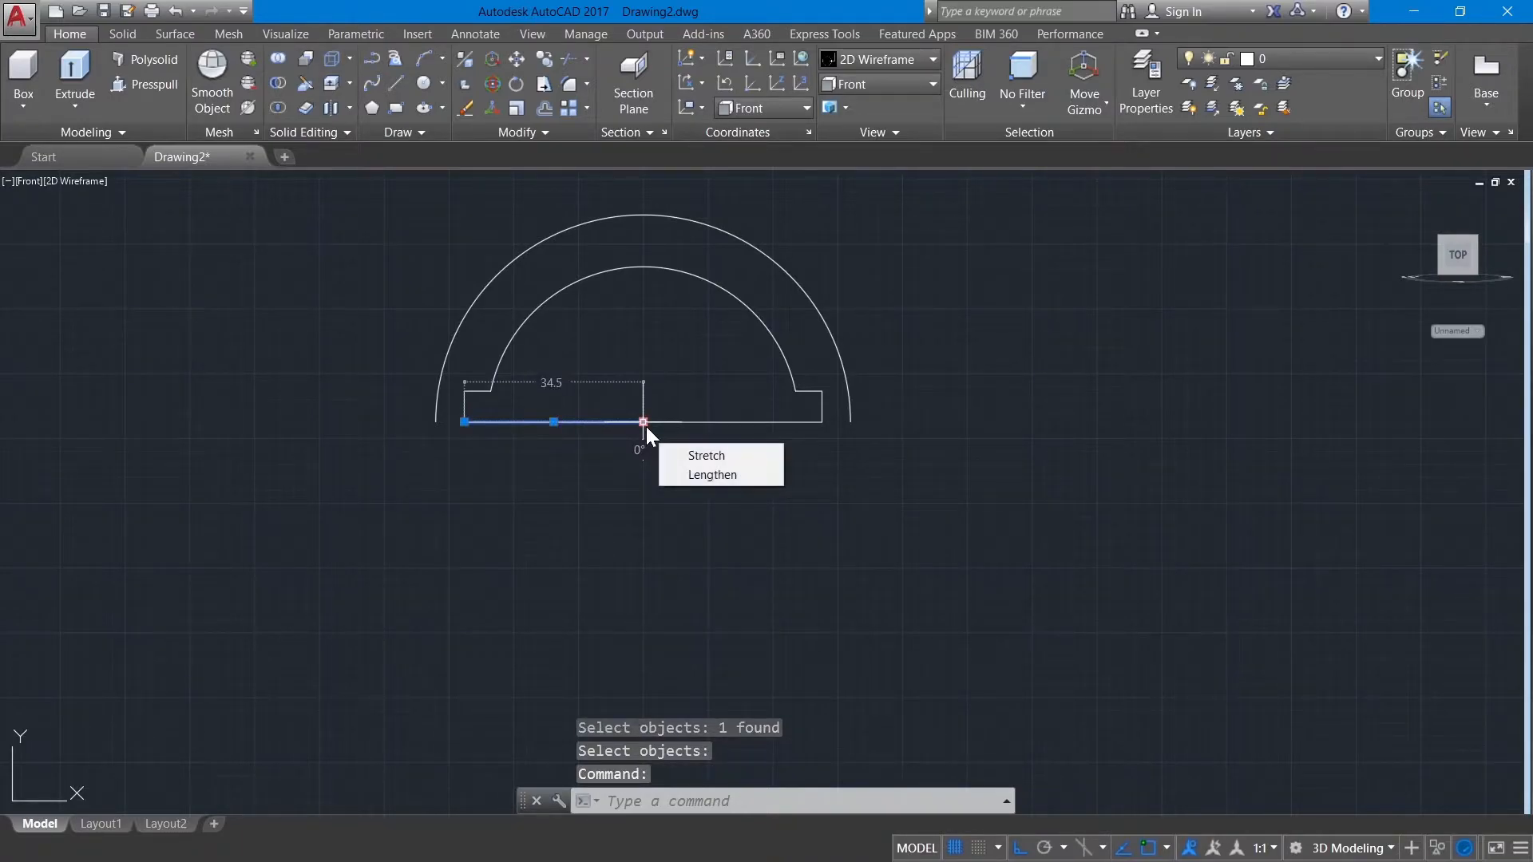
key("Delete")
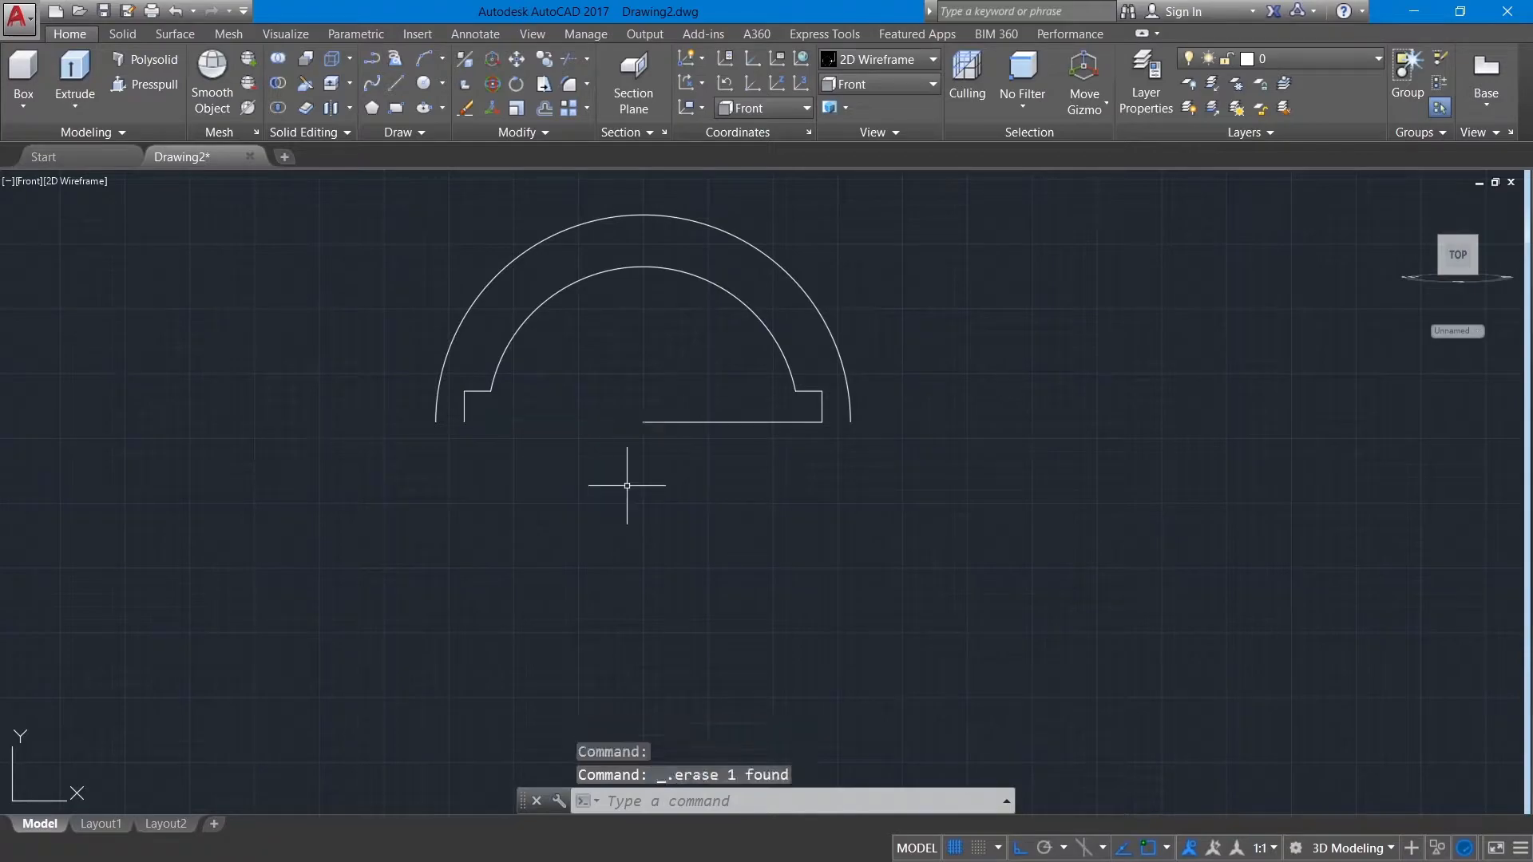
left_click(678, 422)
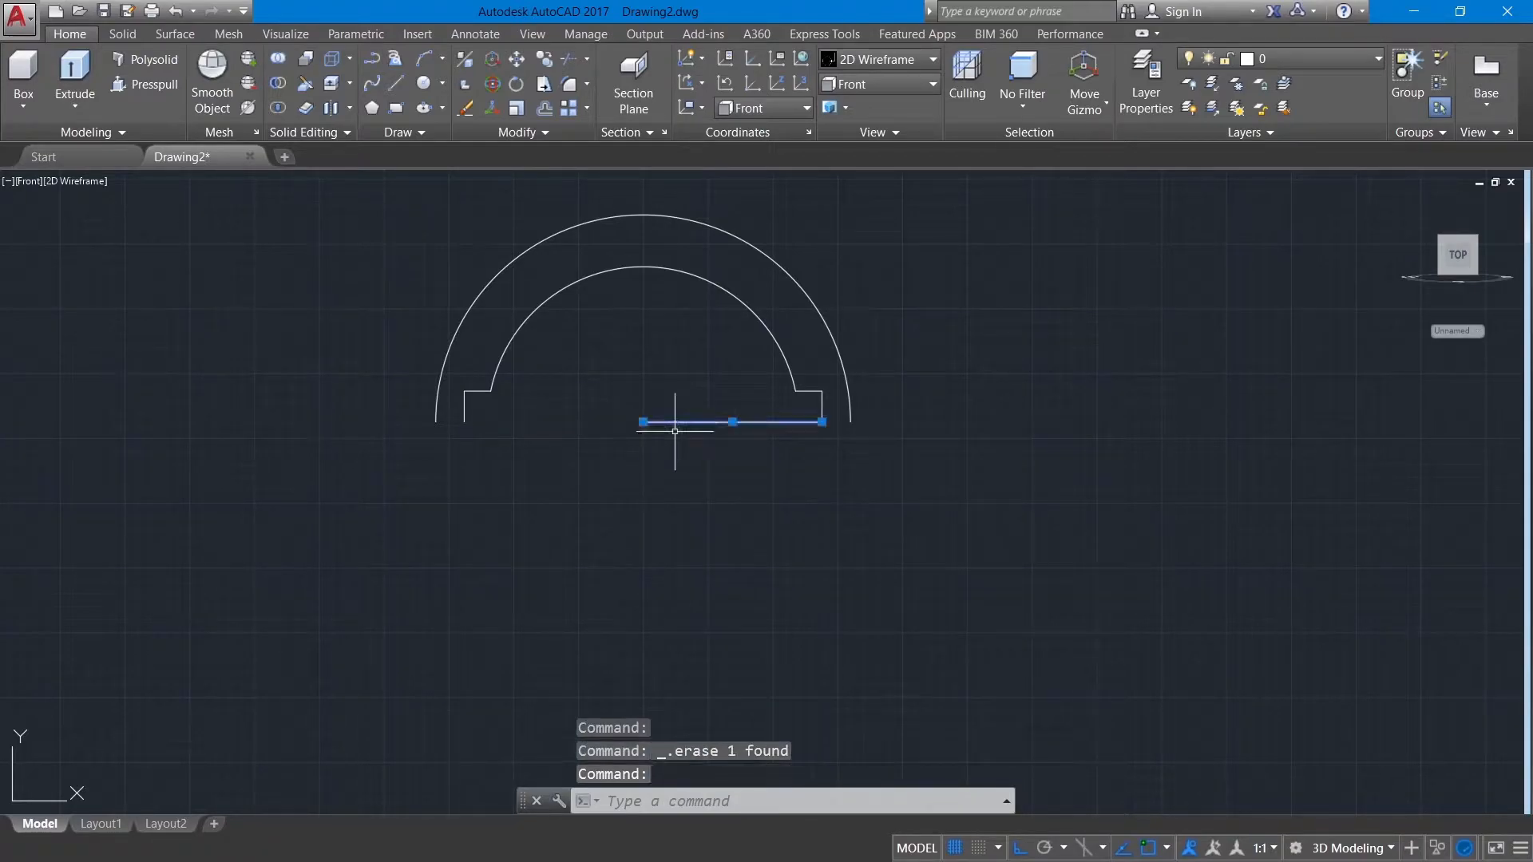
key("Delete")
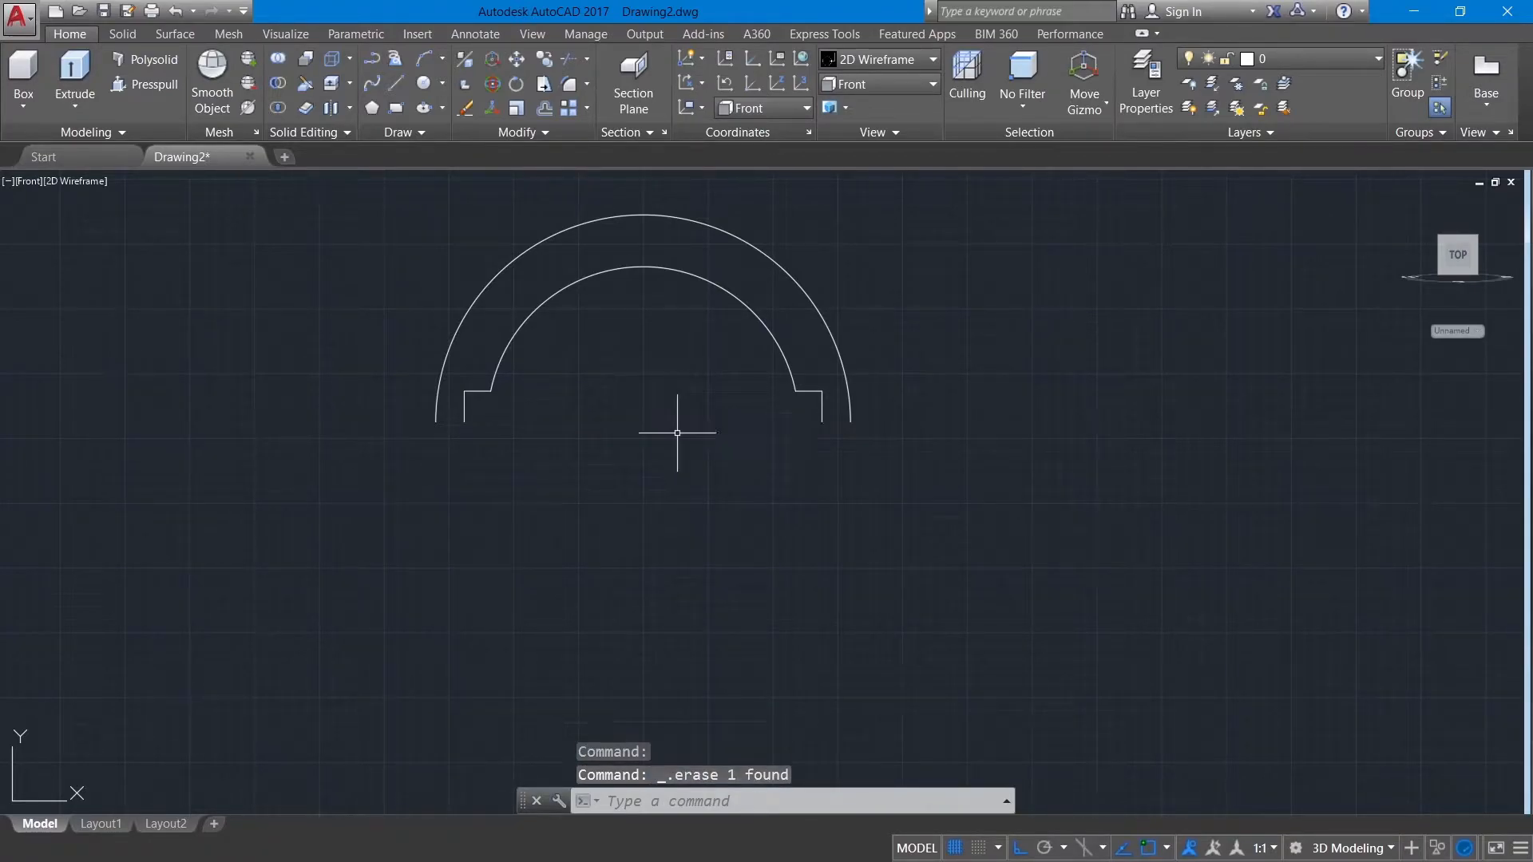
Draw a line from the outer arc's right end to the lower end of the adjacent short vertical line
right_click(515, 471)
mouse_move(587, 501)
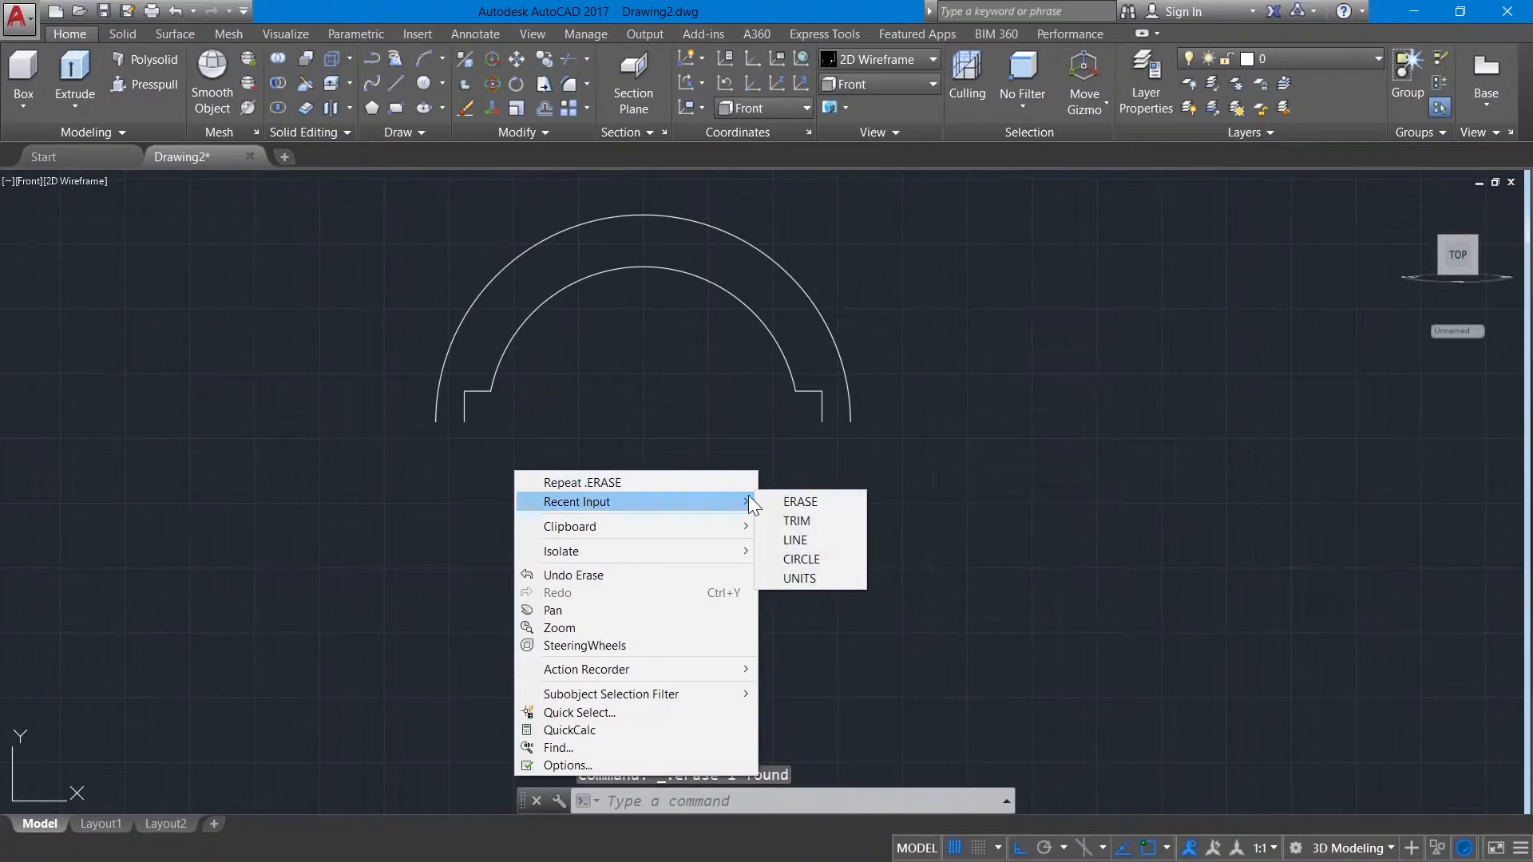
left_click(787, 546)
left_click(850, 421)
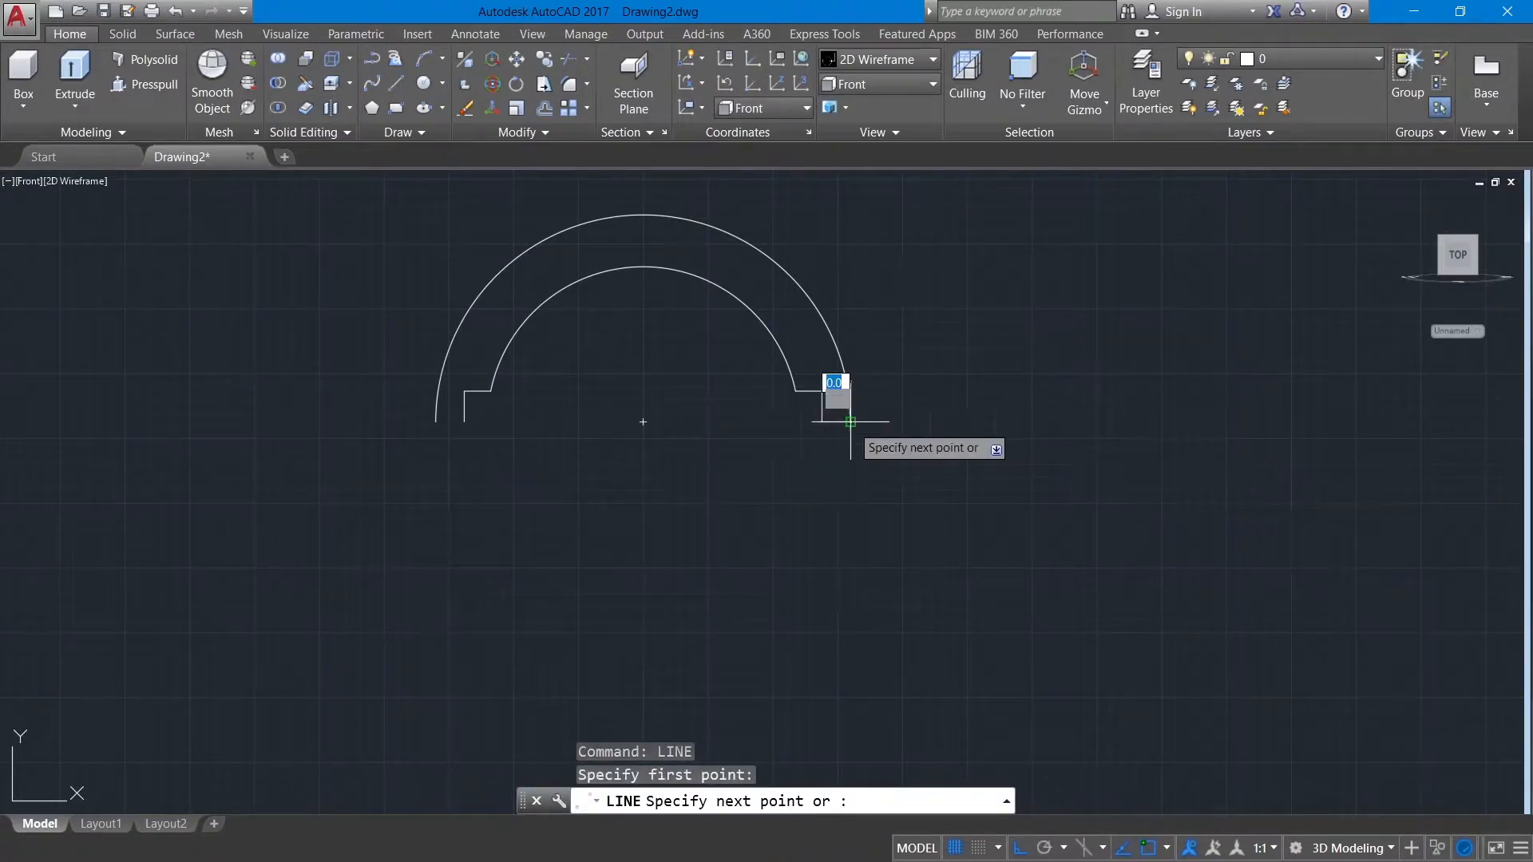
left_click(824, 422)
right_click(855, 428)
left_click(870, 435)
Draw a line closing the profile's left foot, from the outer arc's end to the short vertical line
right_click(635, 464)
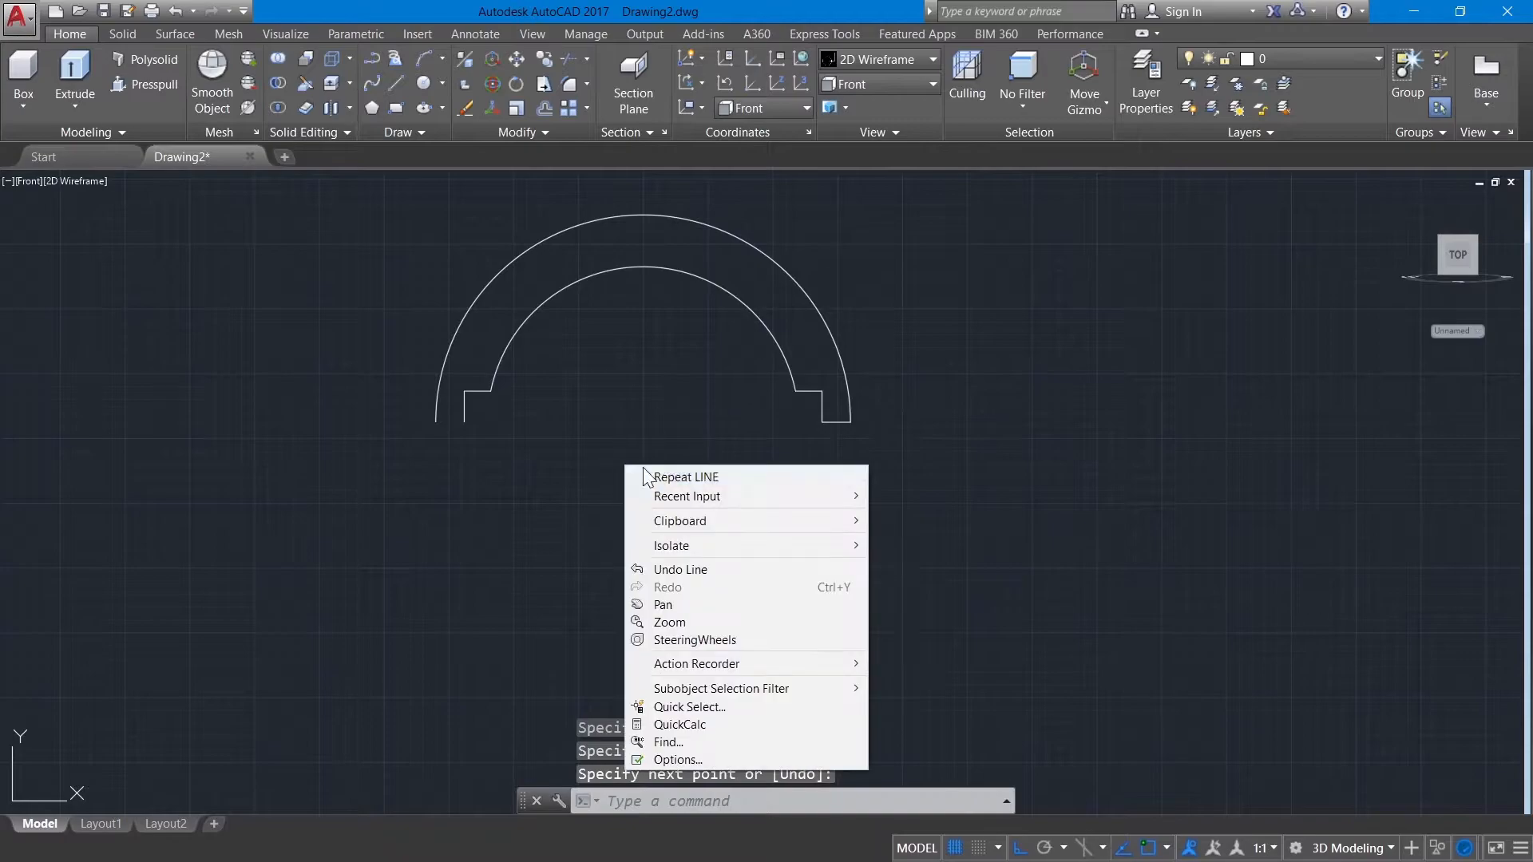
left_click(648, 476)
left_click(435, 422)
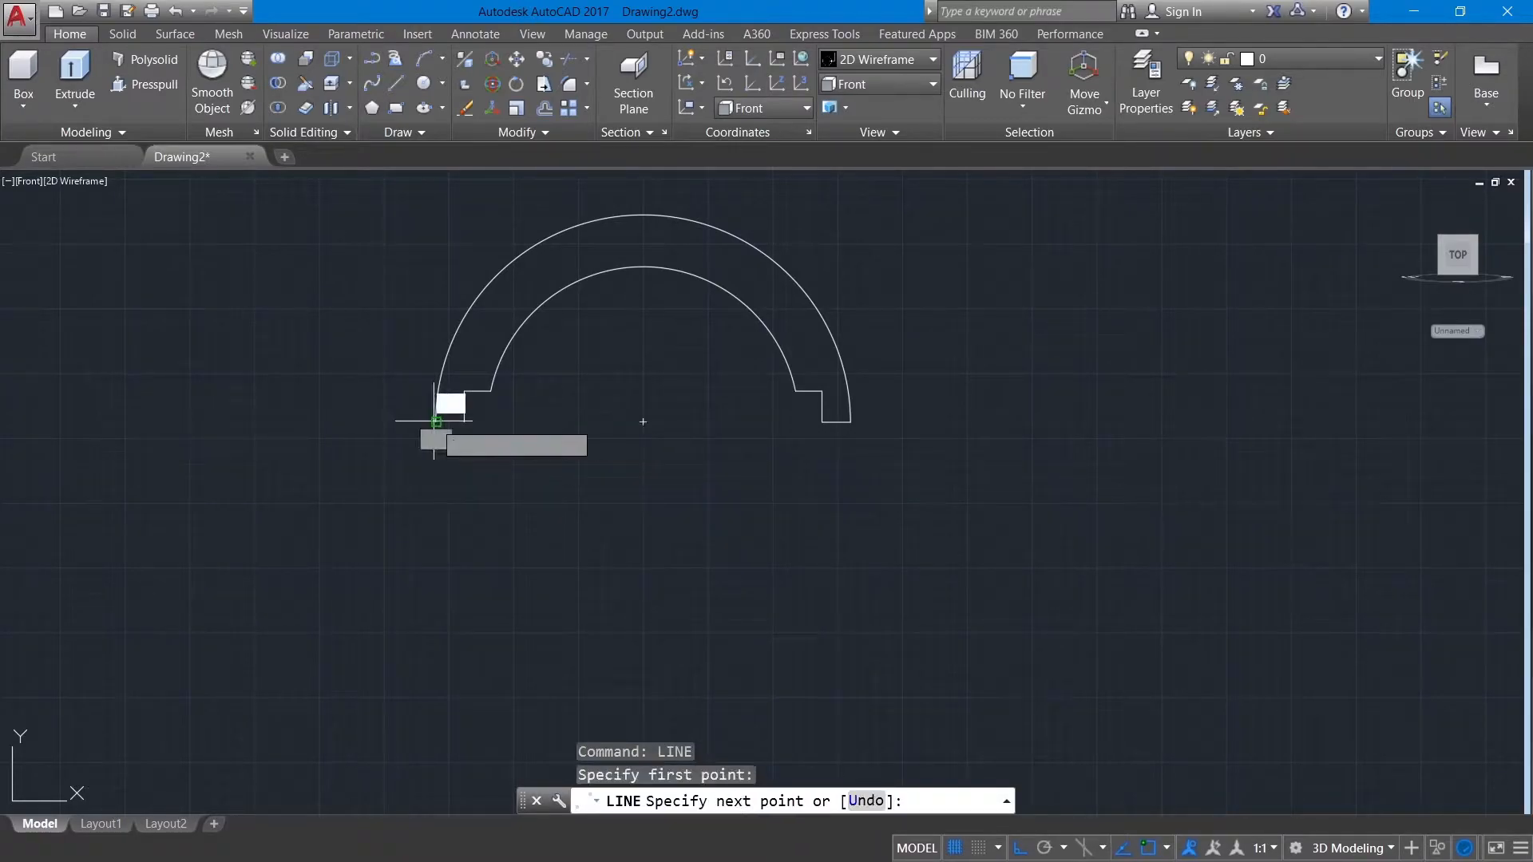
left_click(464, 421)
right_click(466, 423)
left_click(511, 438)
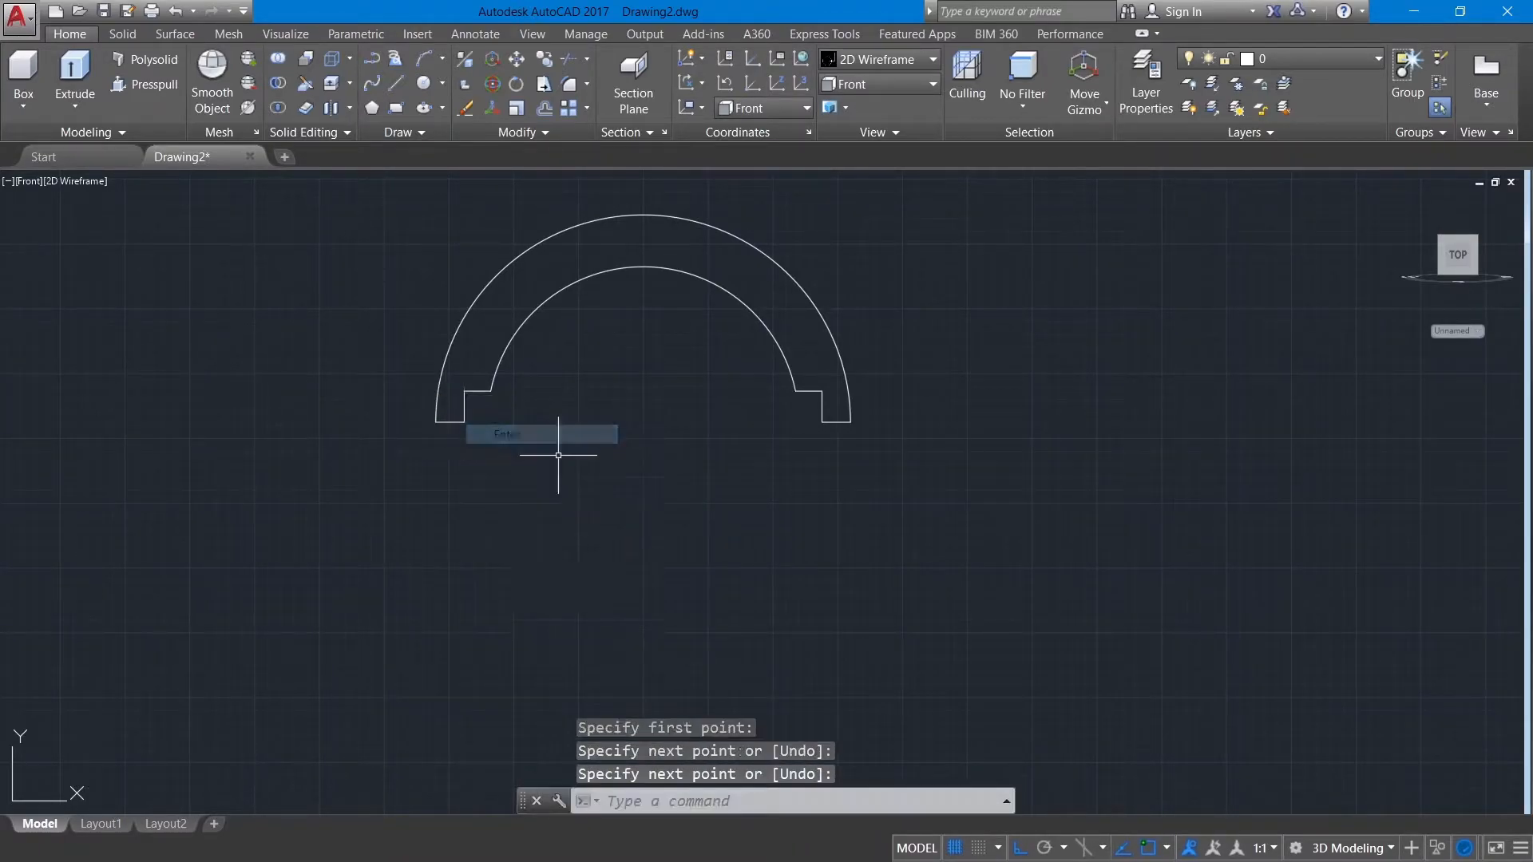
Join the two arcs and all the connecting lines of the profile into one closed polyline
type("j")
key("Return")
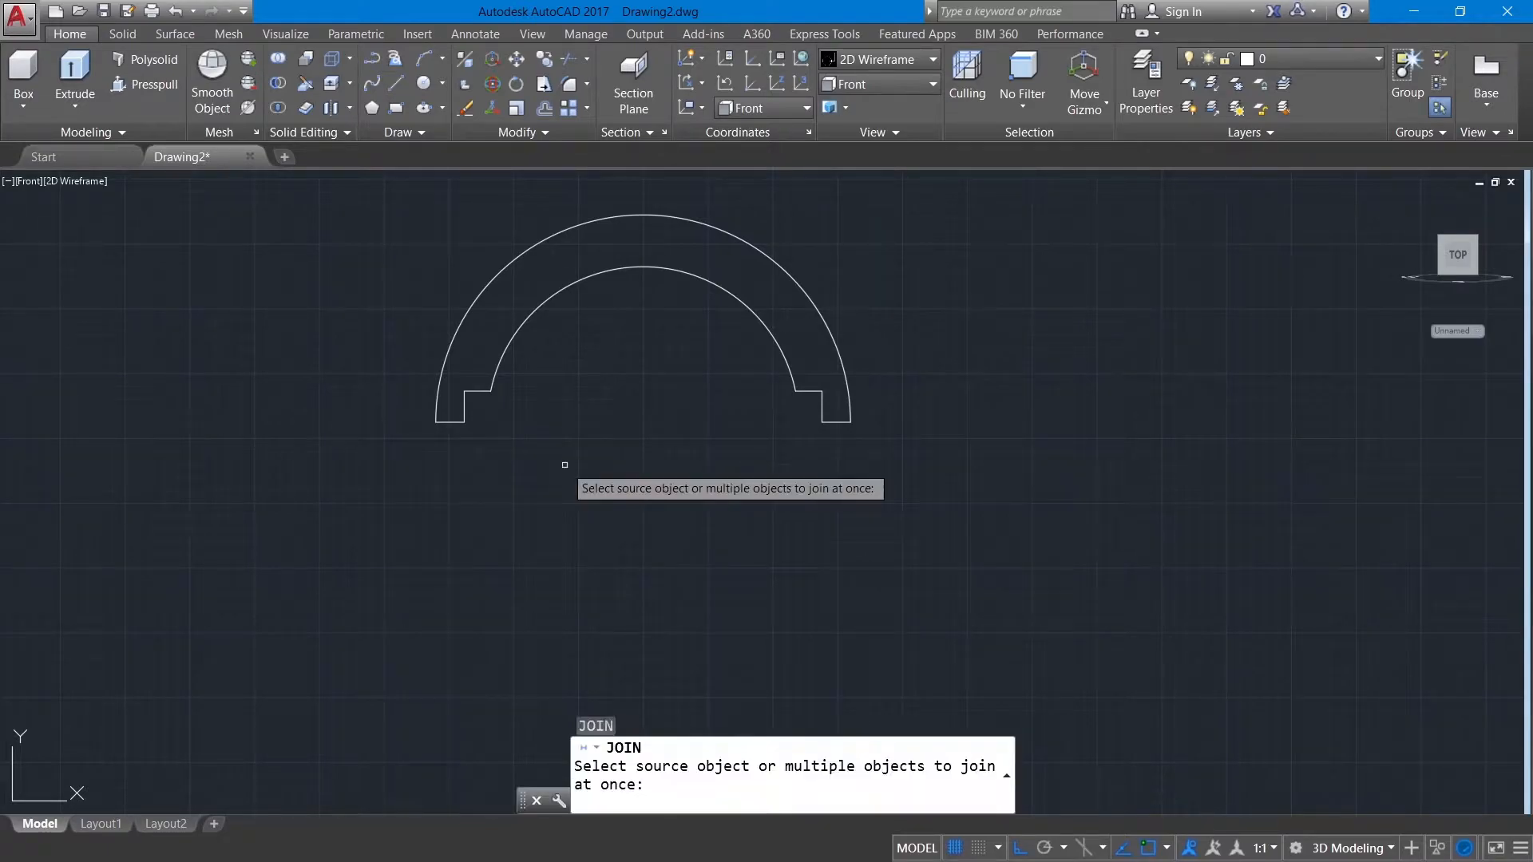
left_click(598, 462)
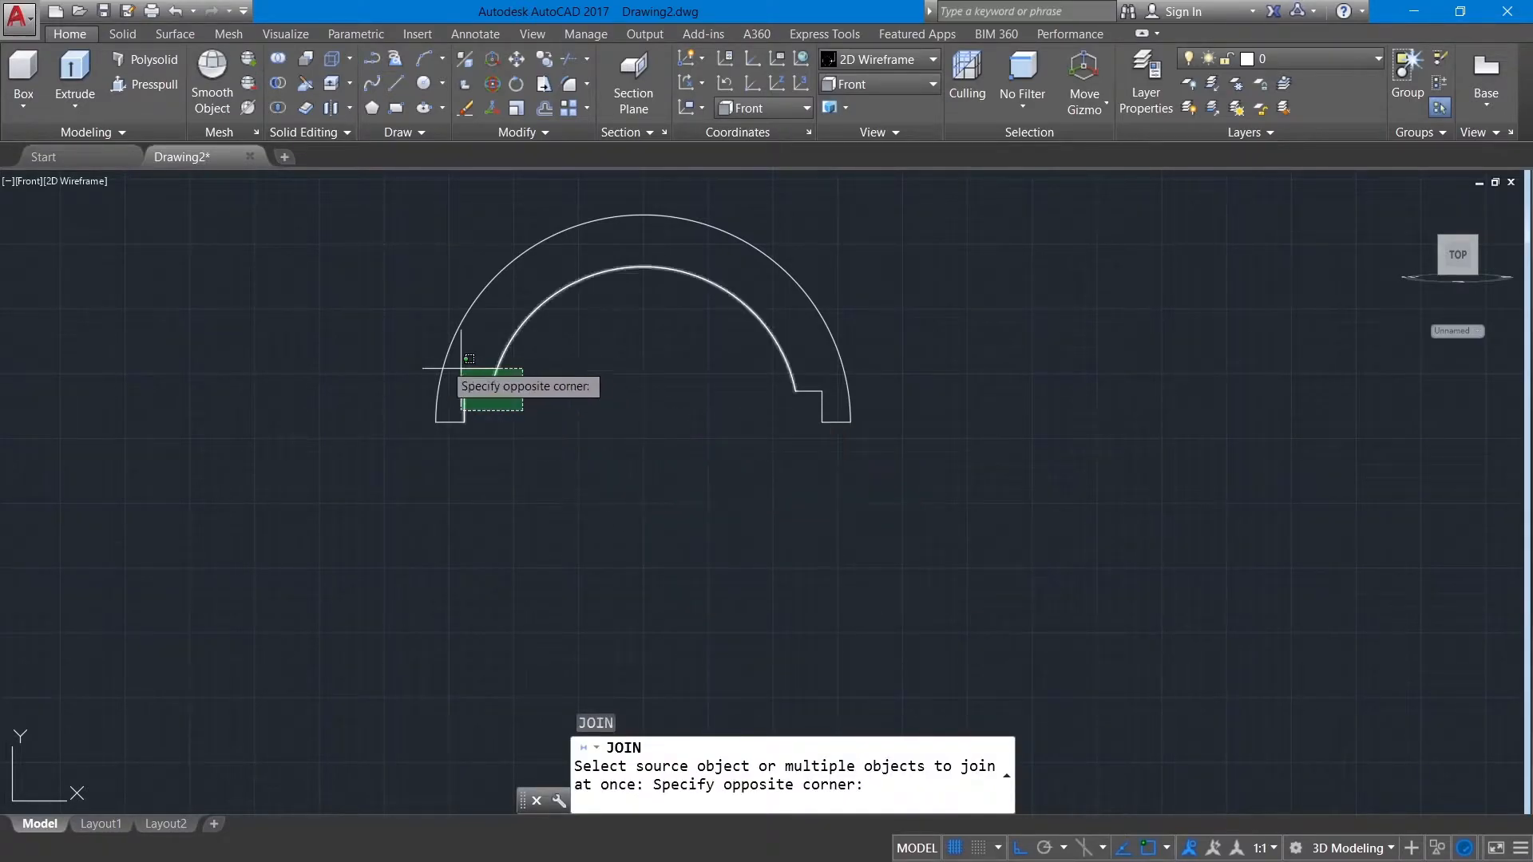
left_click(426, 351)
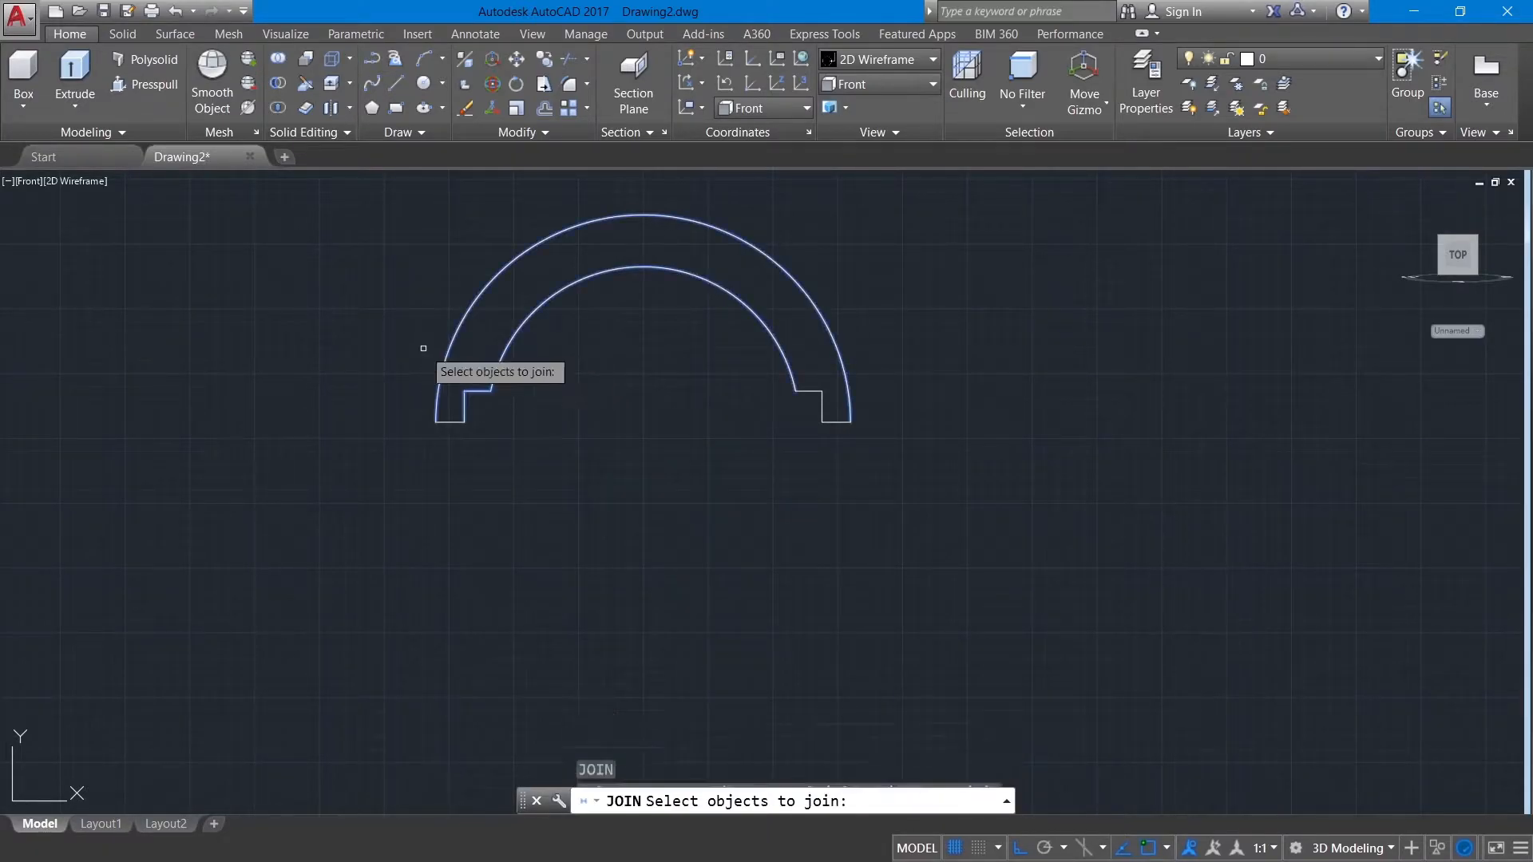
left_click(446, 421)
left_click(830, 430)
left_click(806, 391)
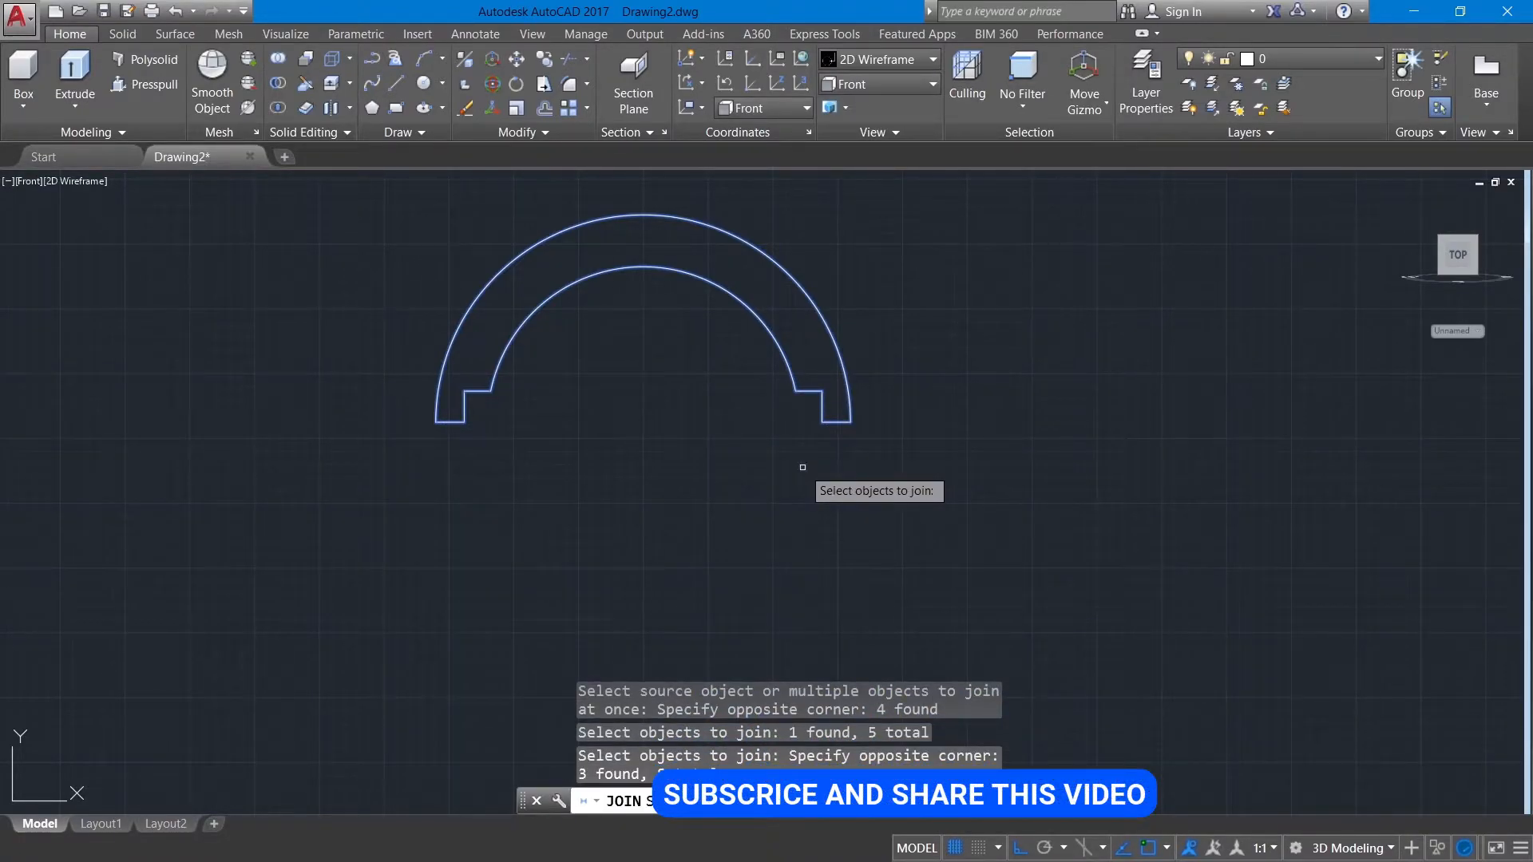
key("Return")
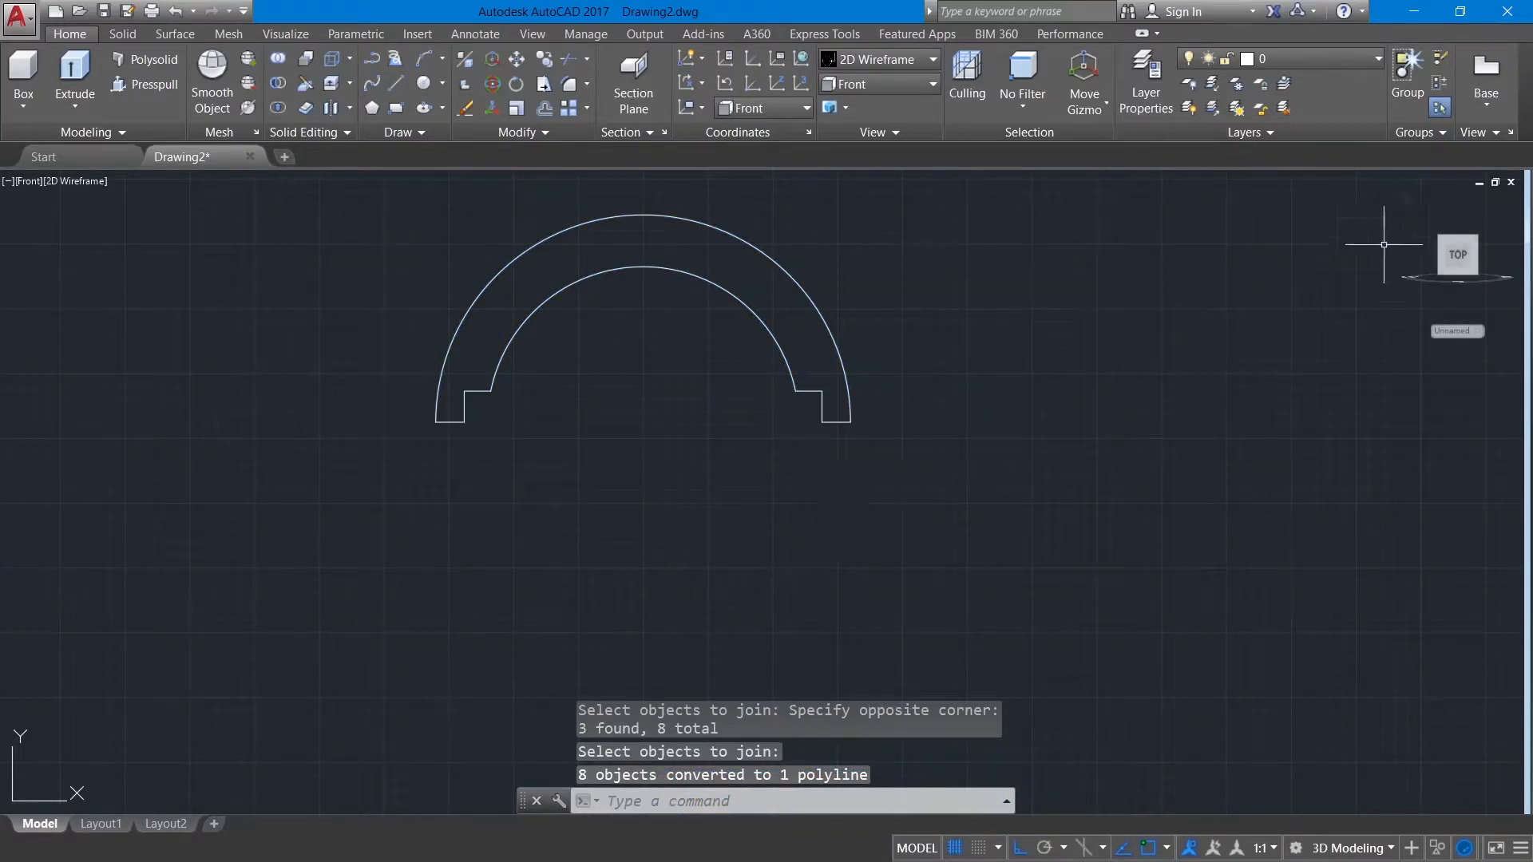
Switch to an isometric view and press-pull the arch profile 60 mm backward into a solid
left_click(1405, 204)
scroll(787, 539, "up", 4)
scroll(787, 540, "down", 5)
middle_click_drag(787, 539, 709, 474)
scroll(709, 475, "up", 1)
left_click(138, 91)
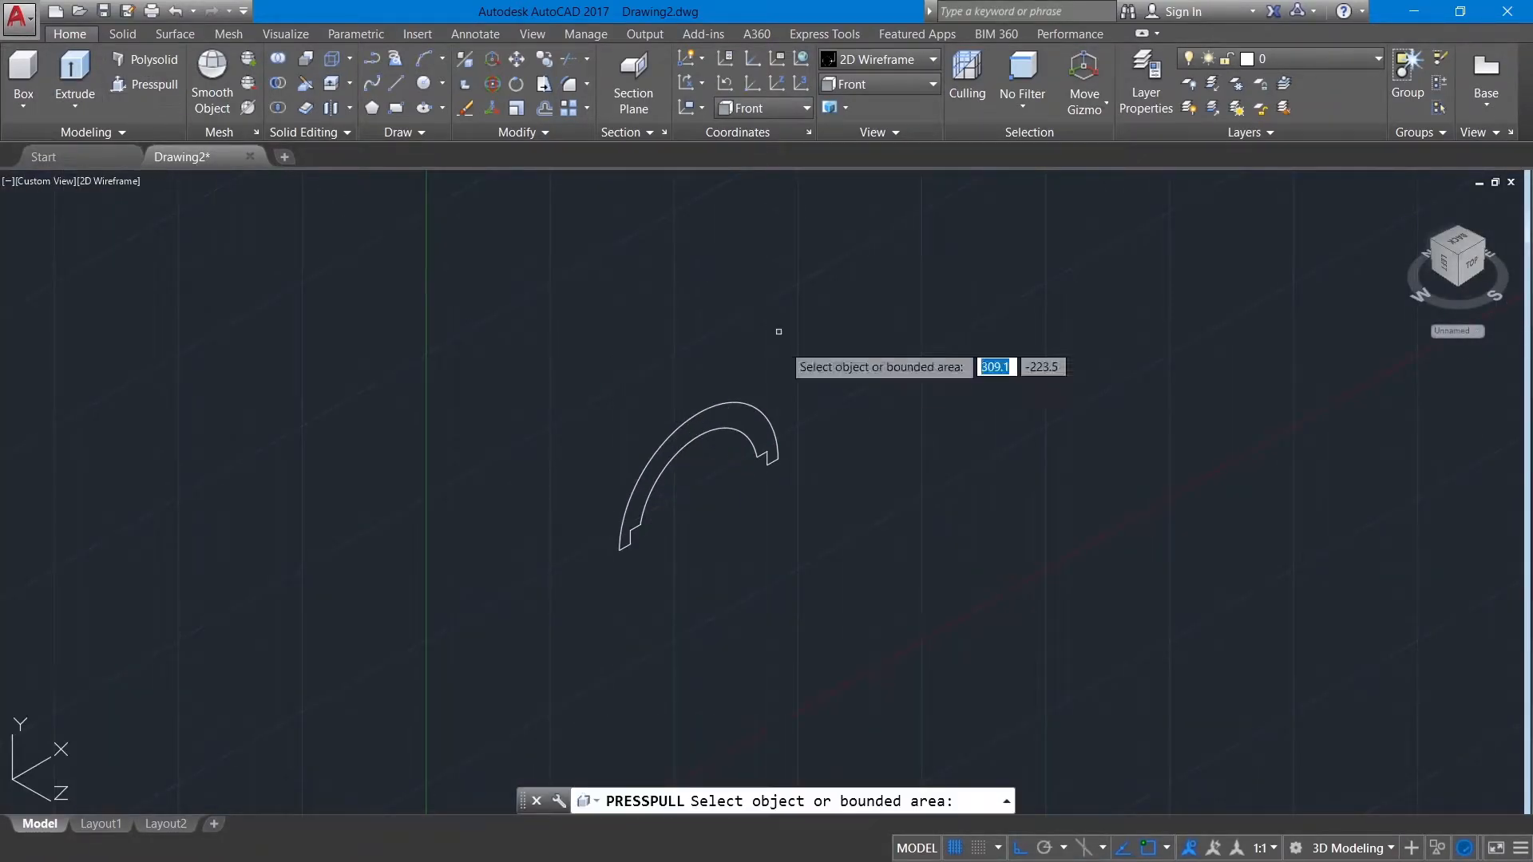
left_click(773, 426)
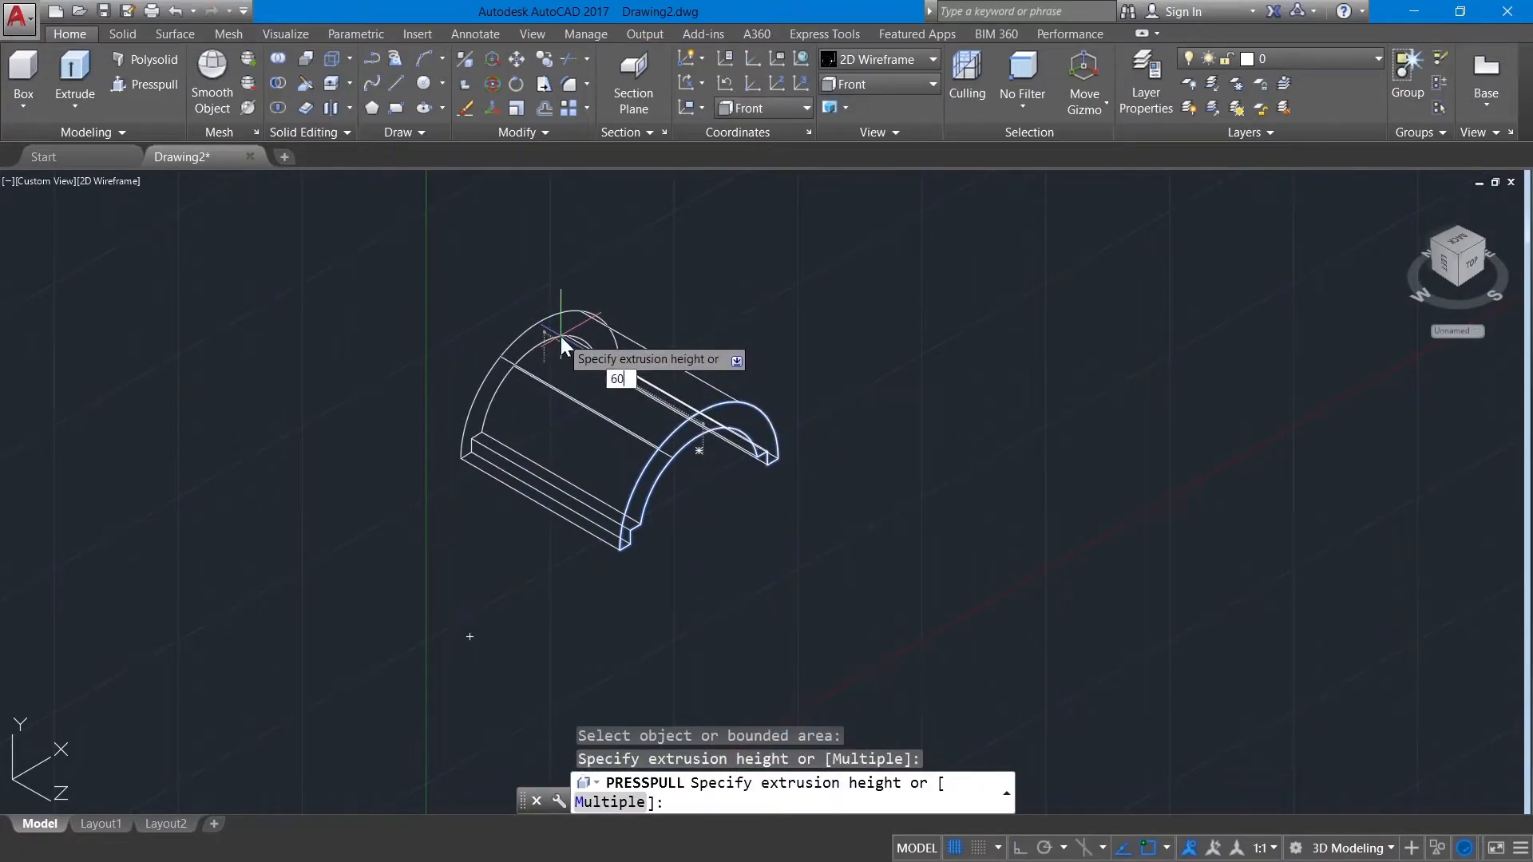
type("60")
key("Return")
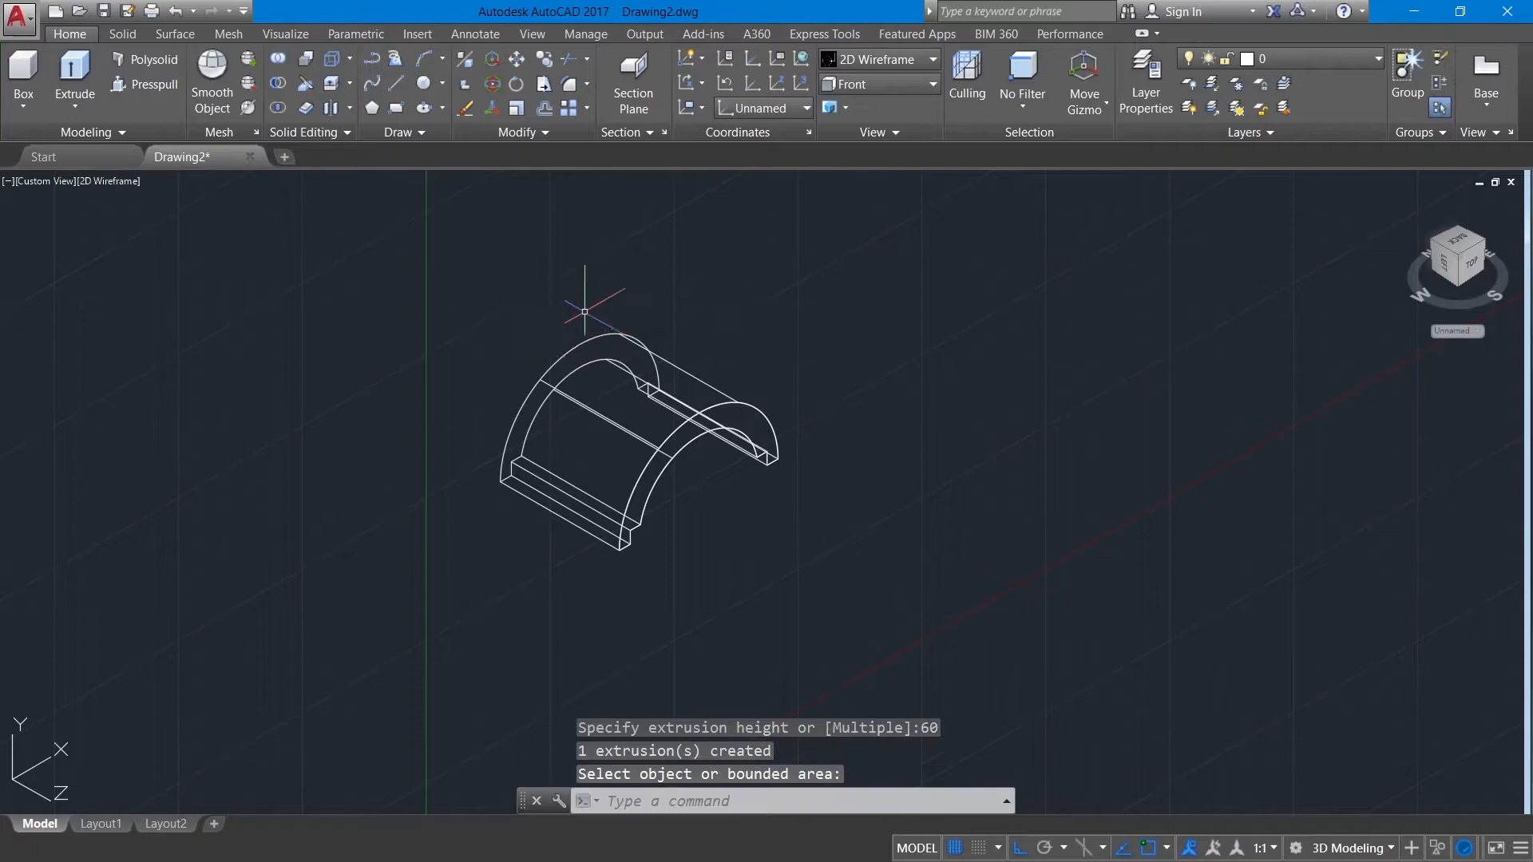
Switch to the Top view and draw a 50 mm horizontal line to the right of the arch solid
left_click(853, 85)
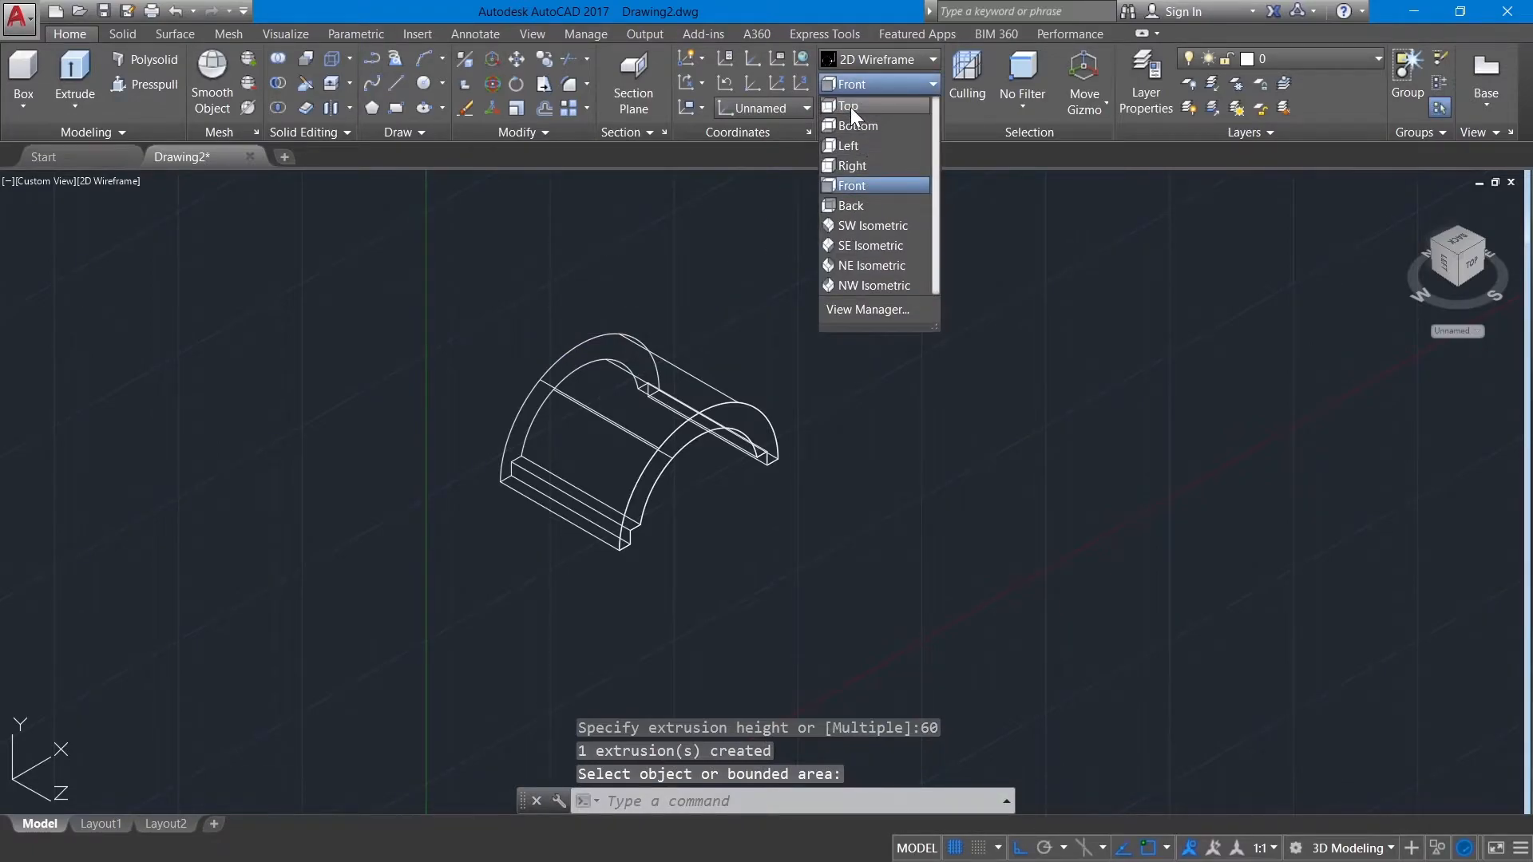
left_click(850, 107)
mouse_move(854, 449)
middle_mouse_down()
mouse_move(421, 448)
mouse_move(359, 431)
middle_mouse_up()
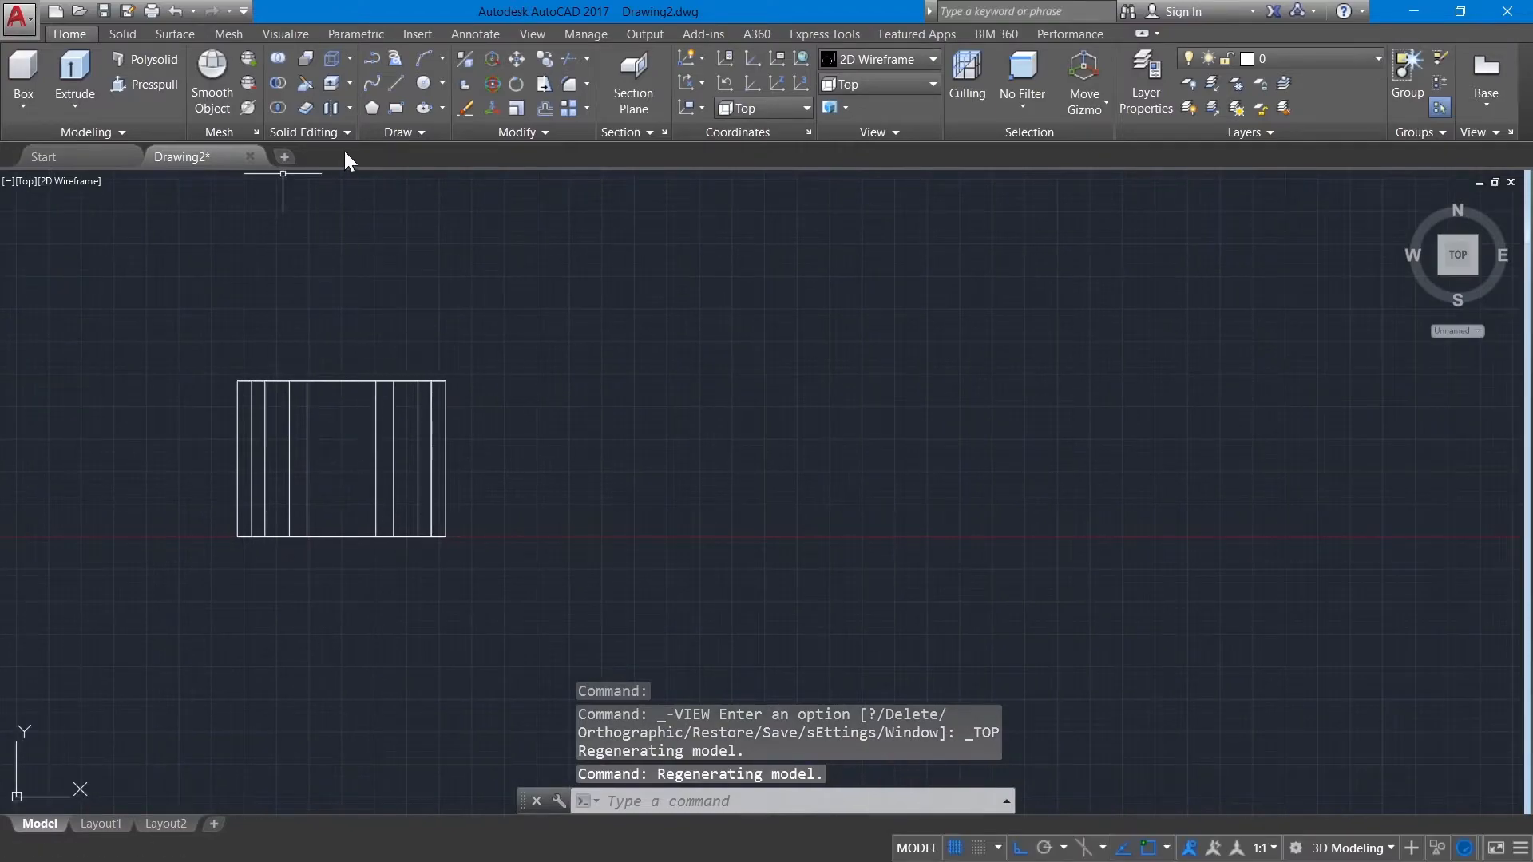
left_click(390, 91)
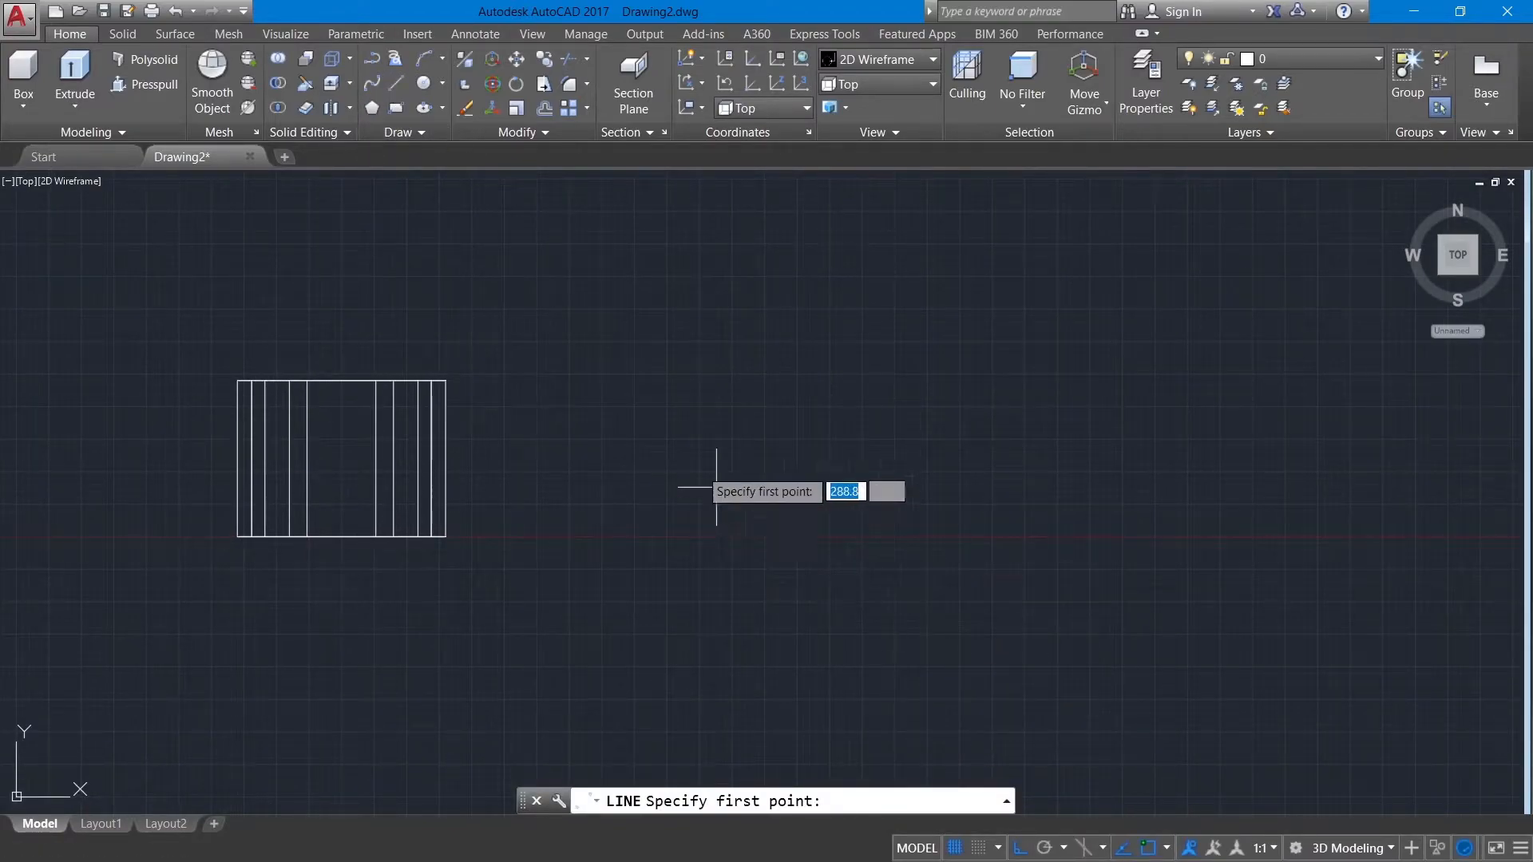
left_click(694, 438)
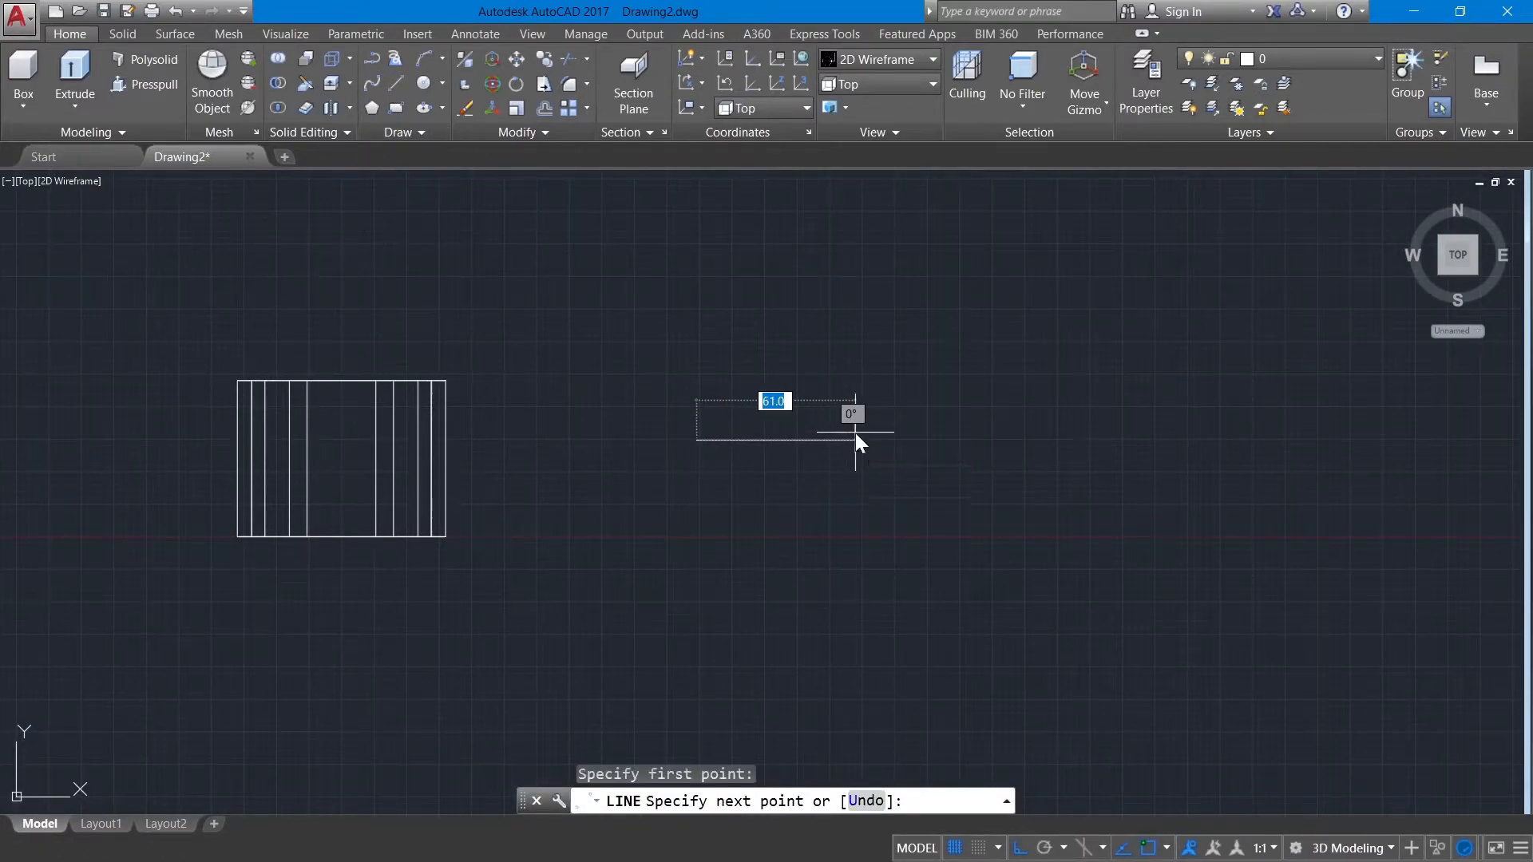
key("Return")
right_click(855, 433)
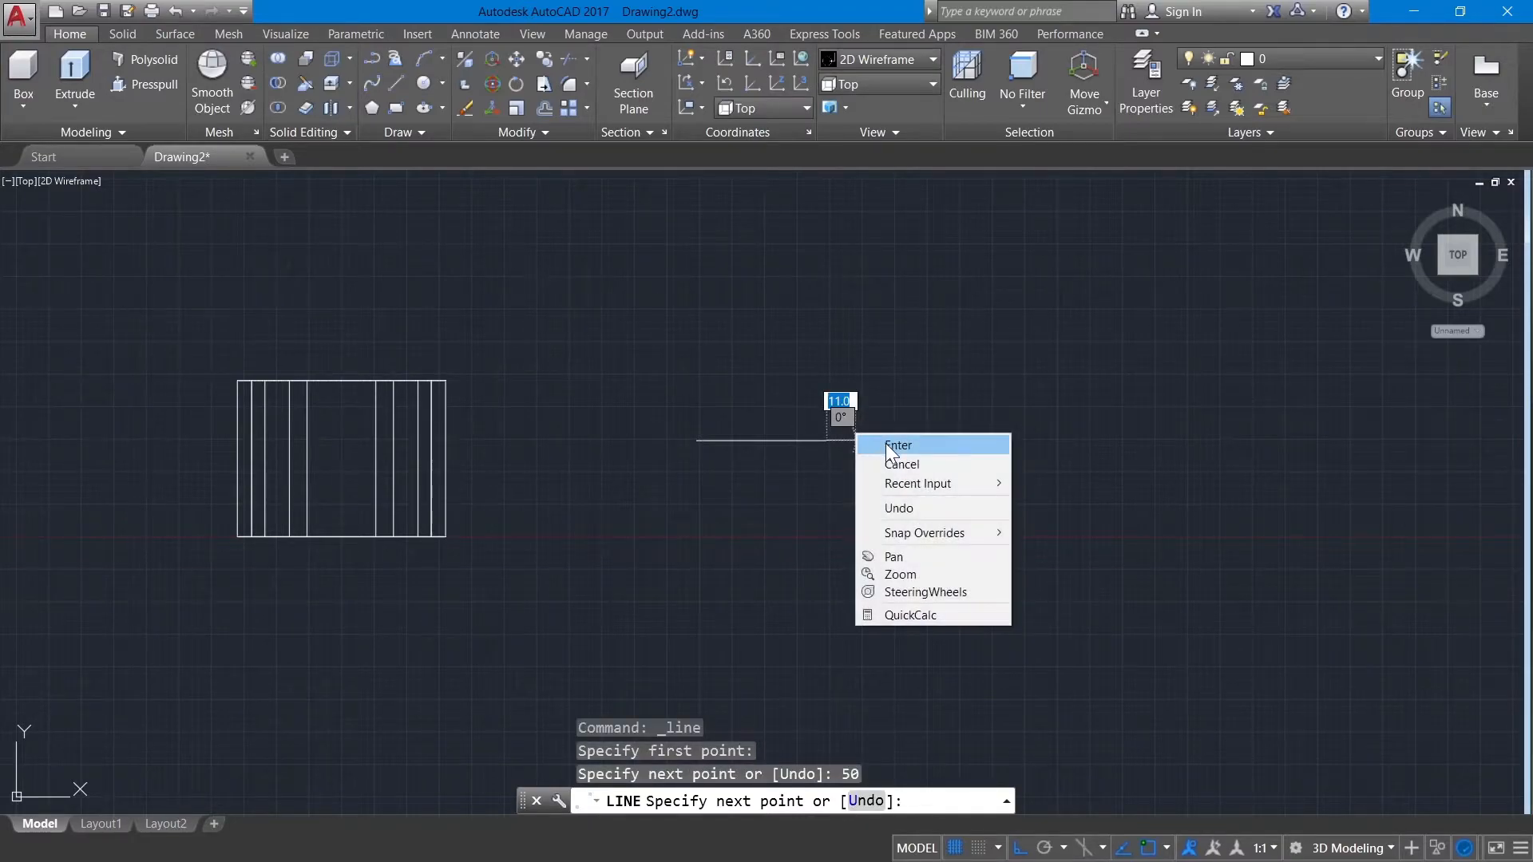
left_click(884, 443)
Draw a circle of radius 18 mm centred on the free east end of the 50 mm horizontal line
left_click(441, 83)
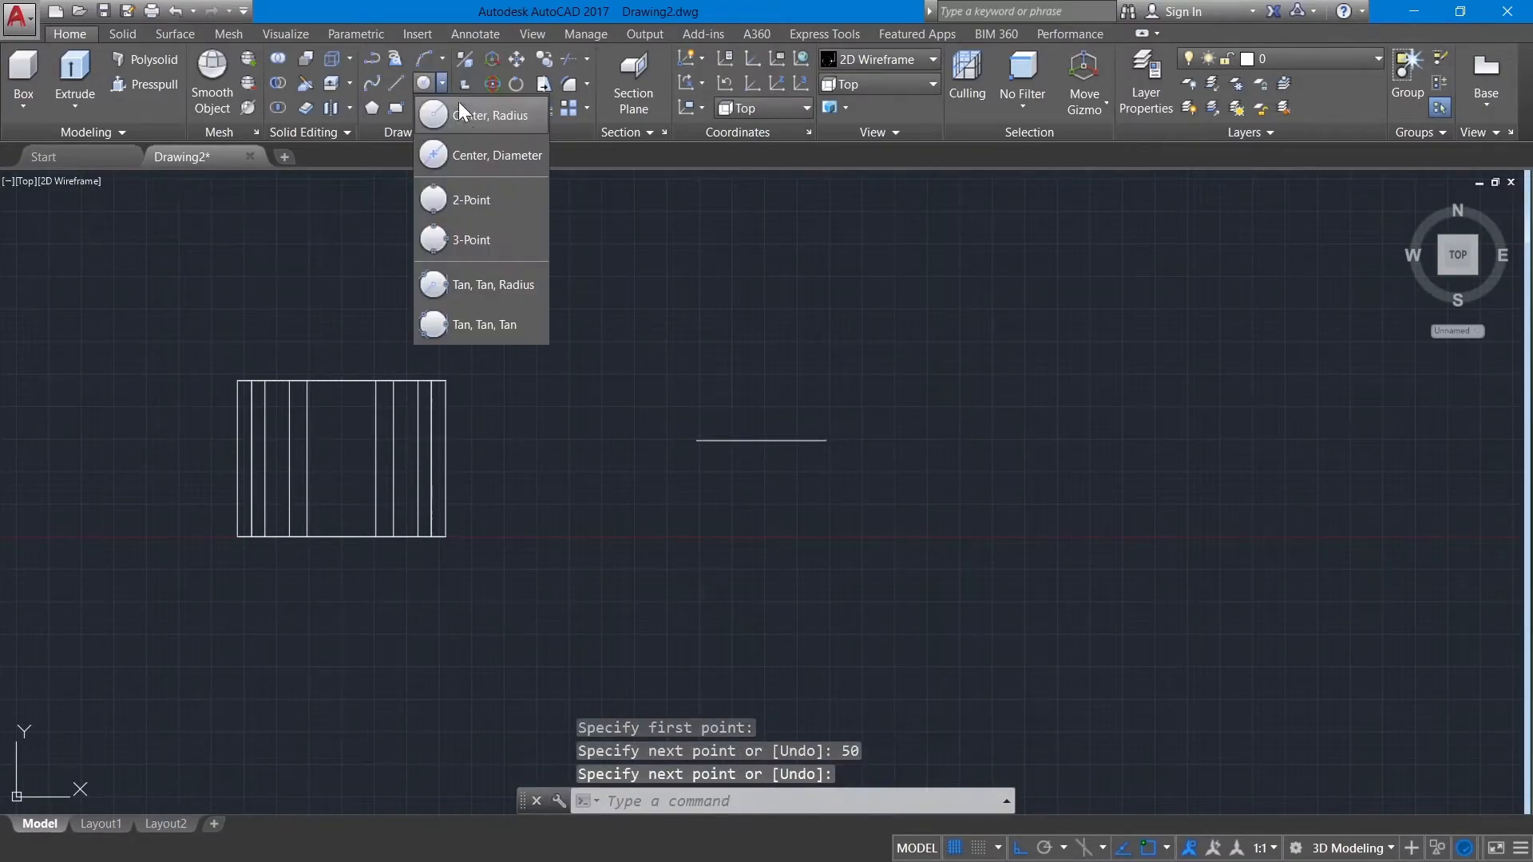
left_click(476, 153)
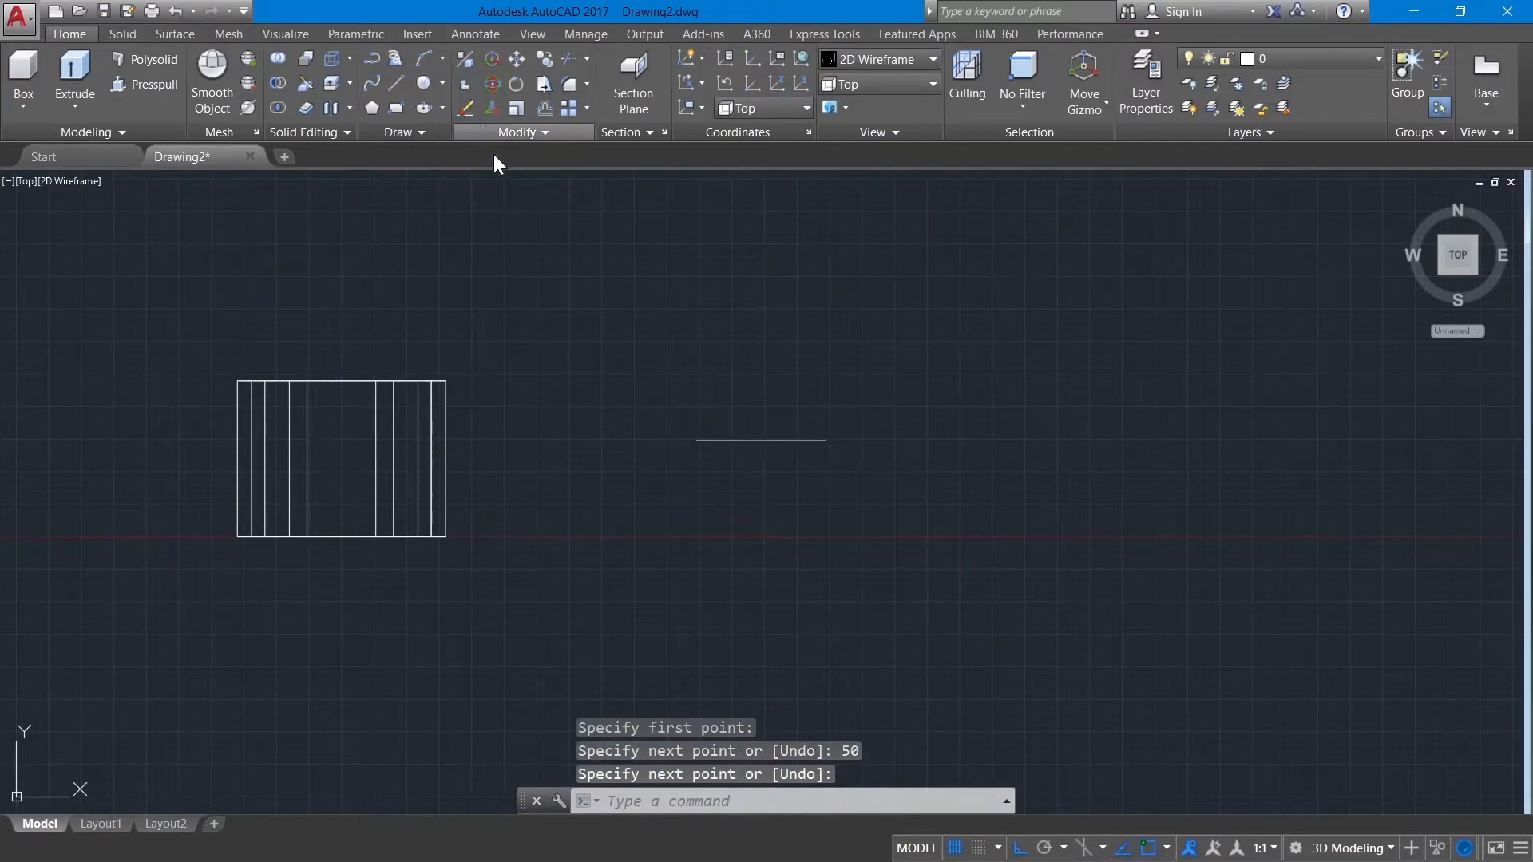
left_click(826, 440)
type("8")
key("Return")
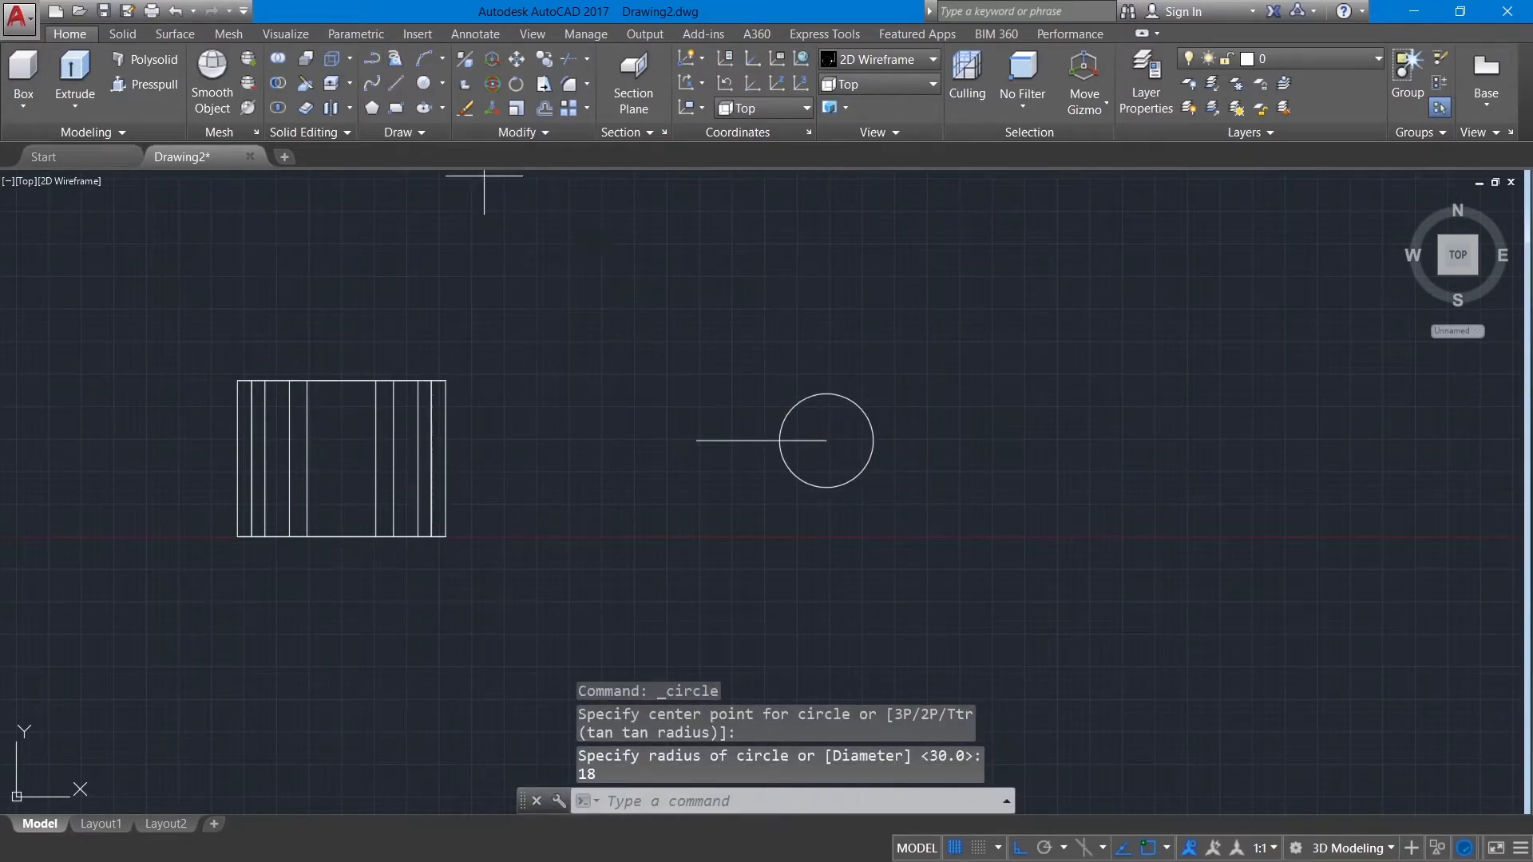
Draw connected lines from the circle's top point: 50 mm west, 36 mm down, and back east to the circle's bottom point
left_click(393, 80)
left_click(826, 393)
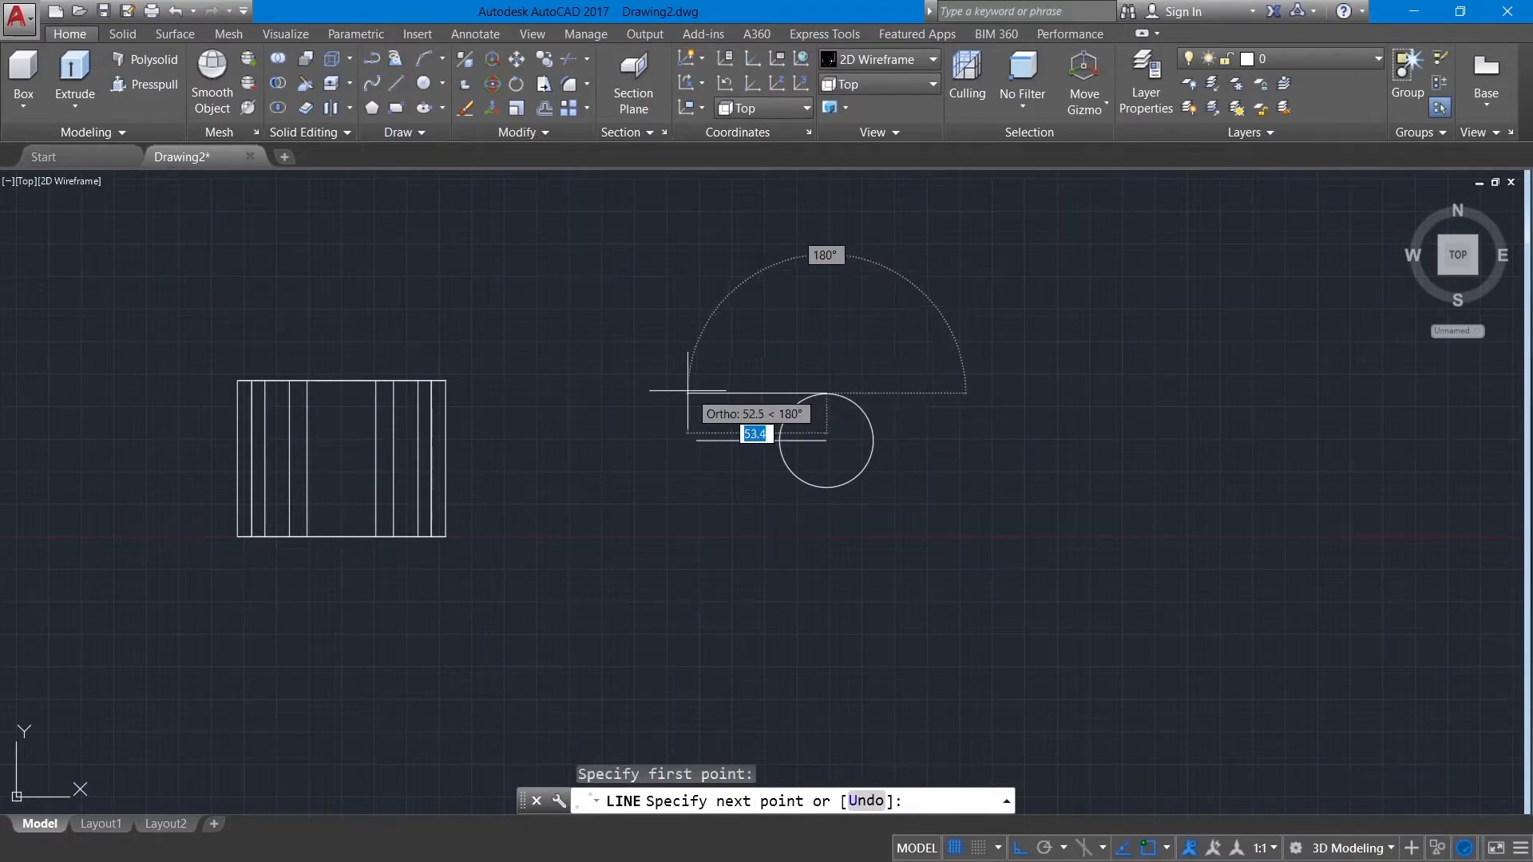
type("50")
key("Return")
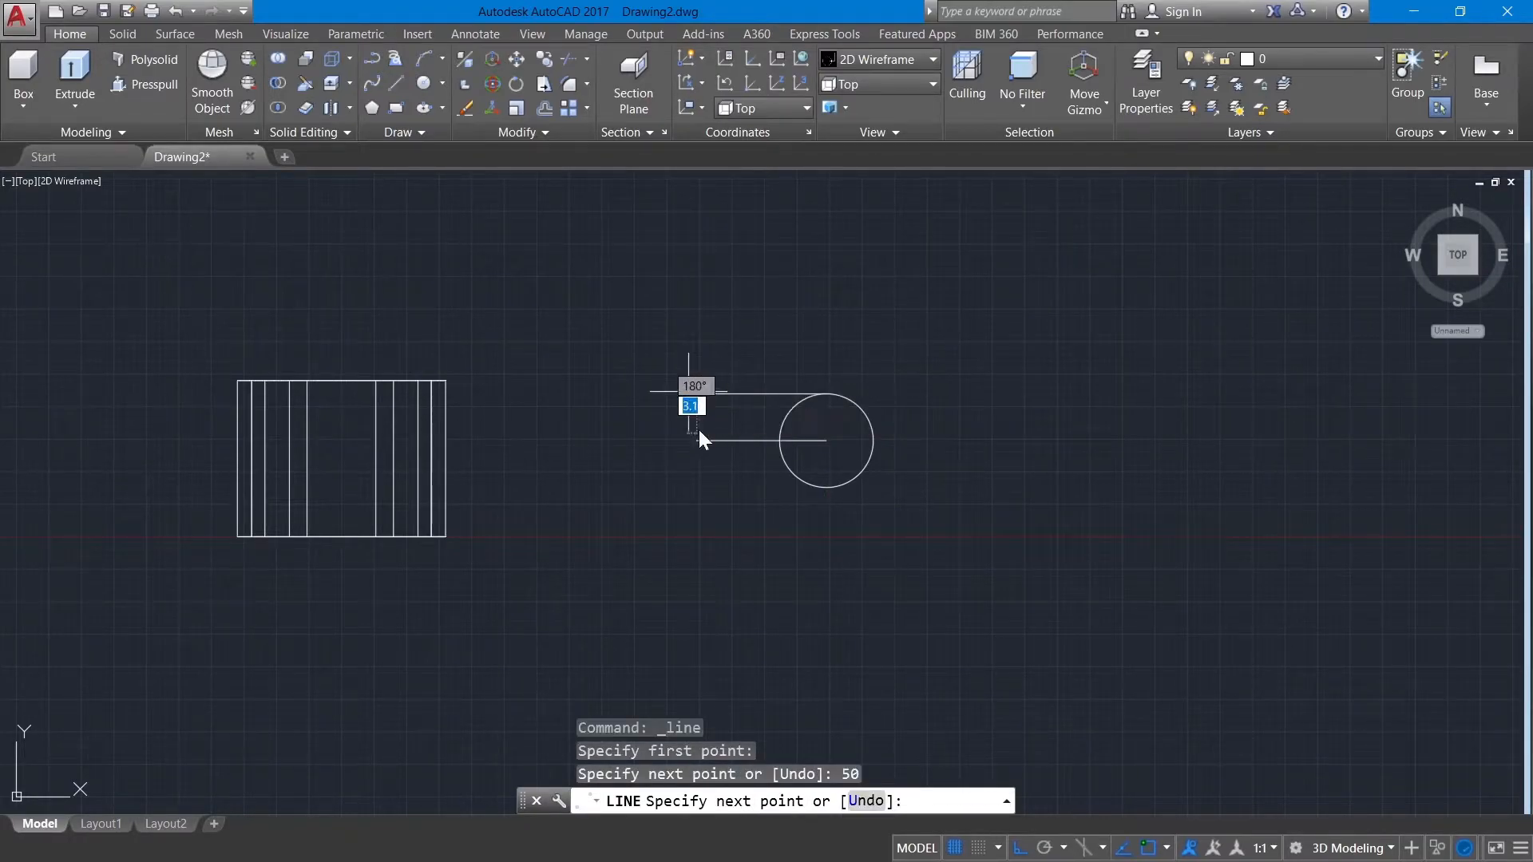
type("36")
key("Return")
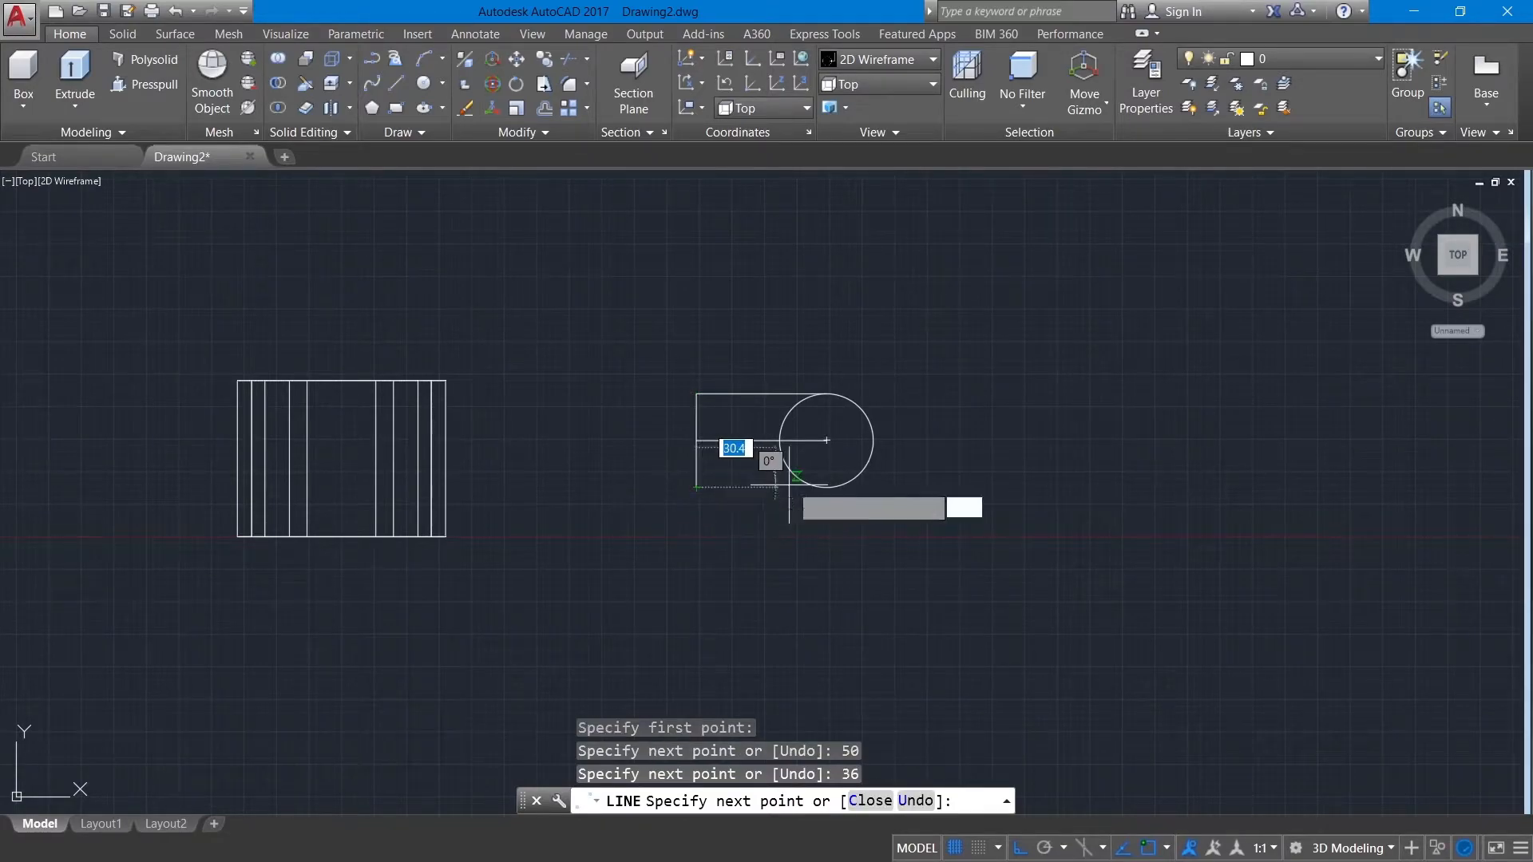
left_click(826, 488)
right_click(835, 488)
left_click(884, 499)
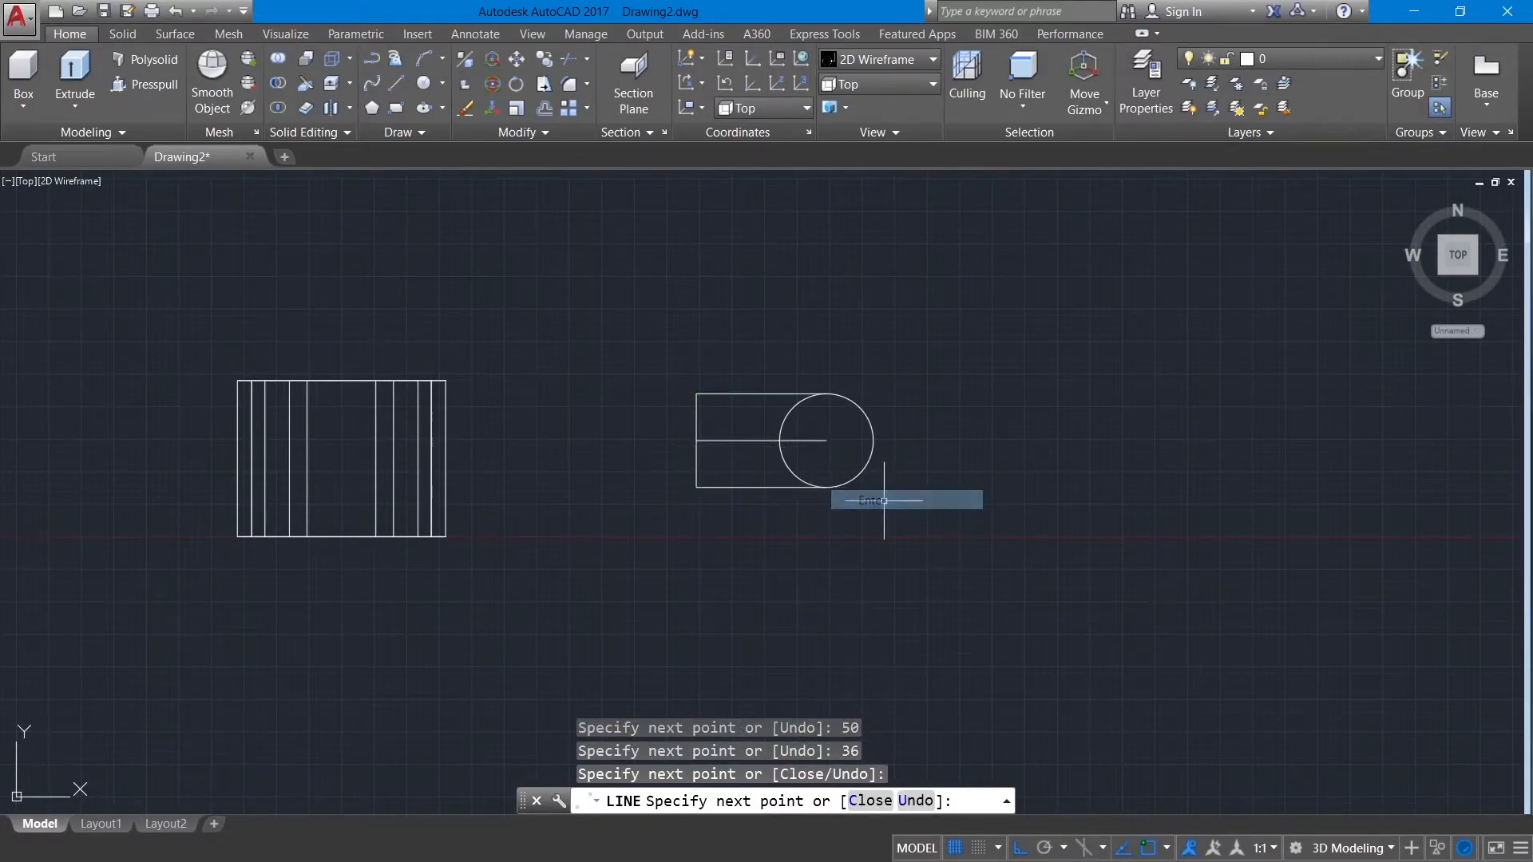
Mirror the circle and its two tangent horizontal lines about the 36 mm vertical line, keeping the source objects
type("m")
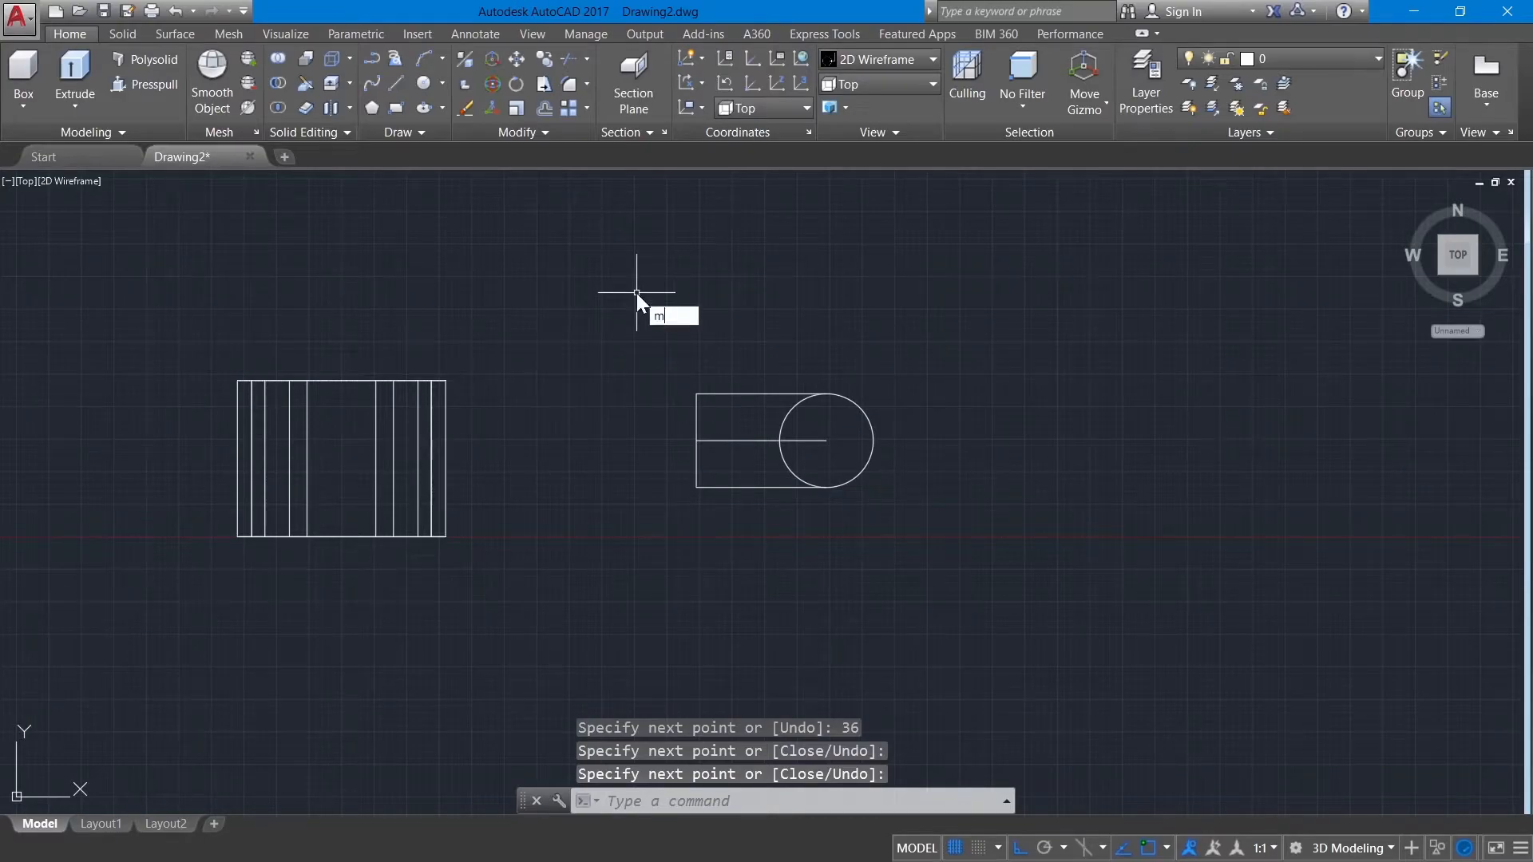
type("i")
key("Return")
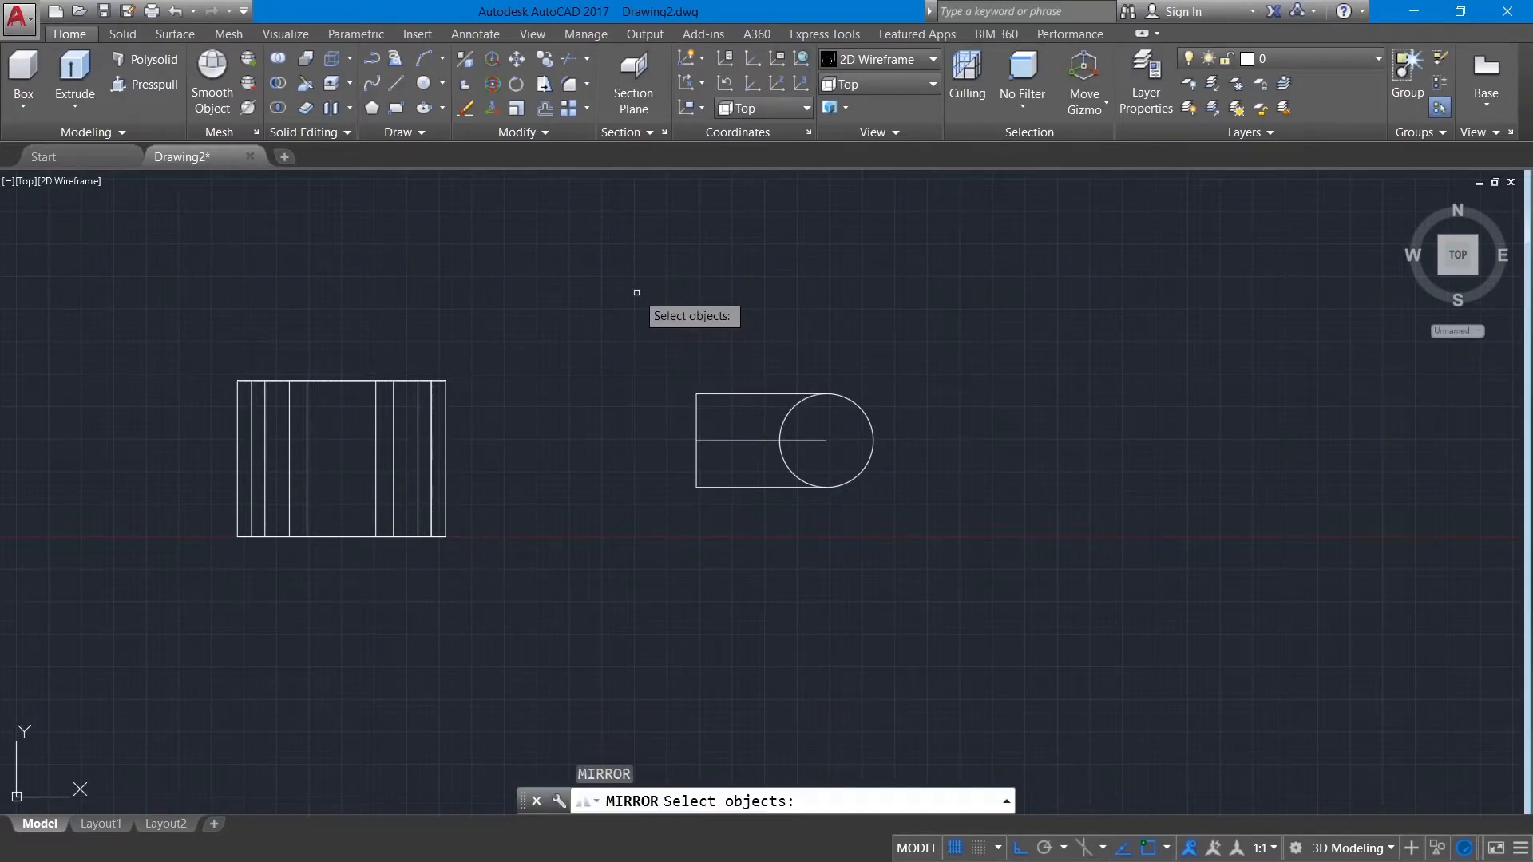
left_click(763, 484)
left_click(785, 467)
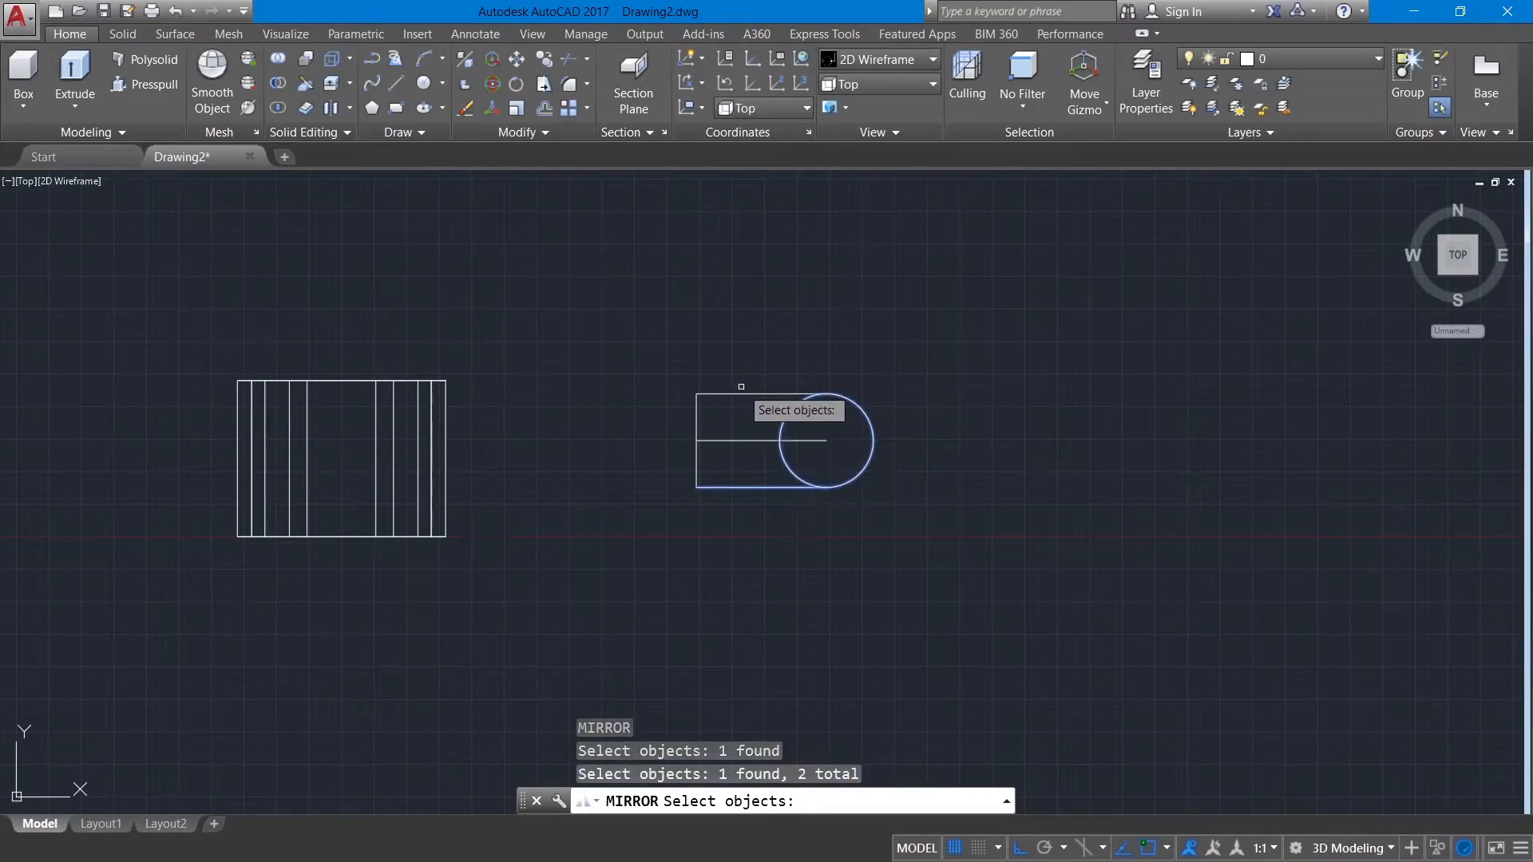
left_click(741, 393)
key("Return")
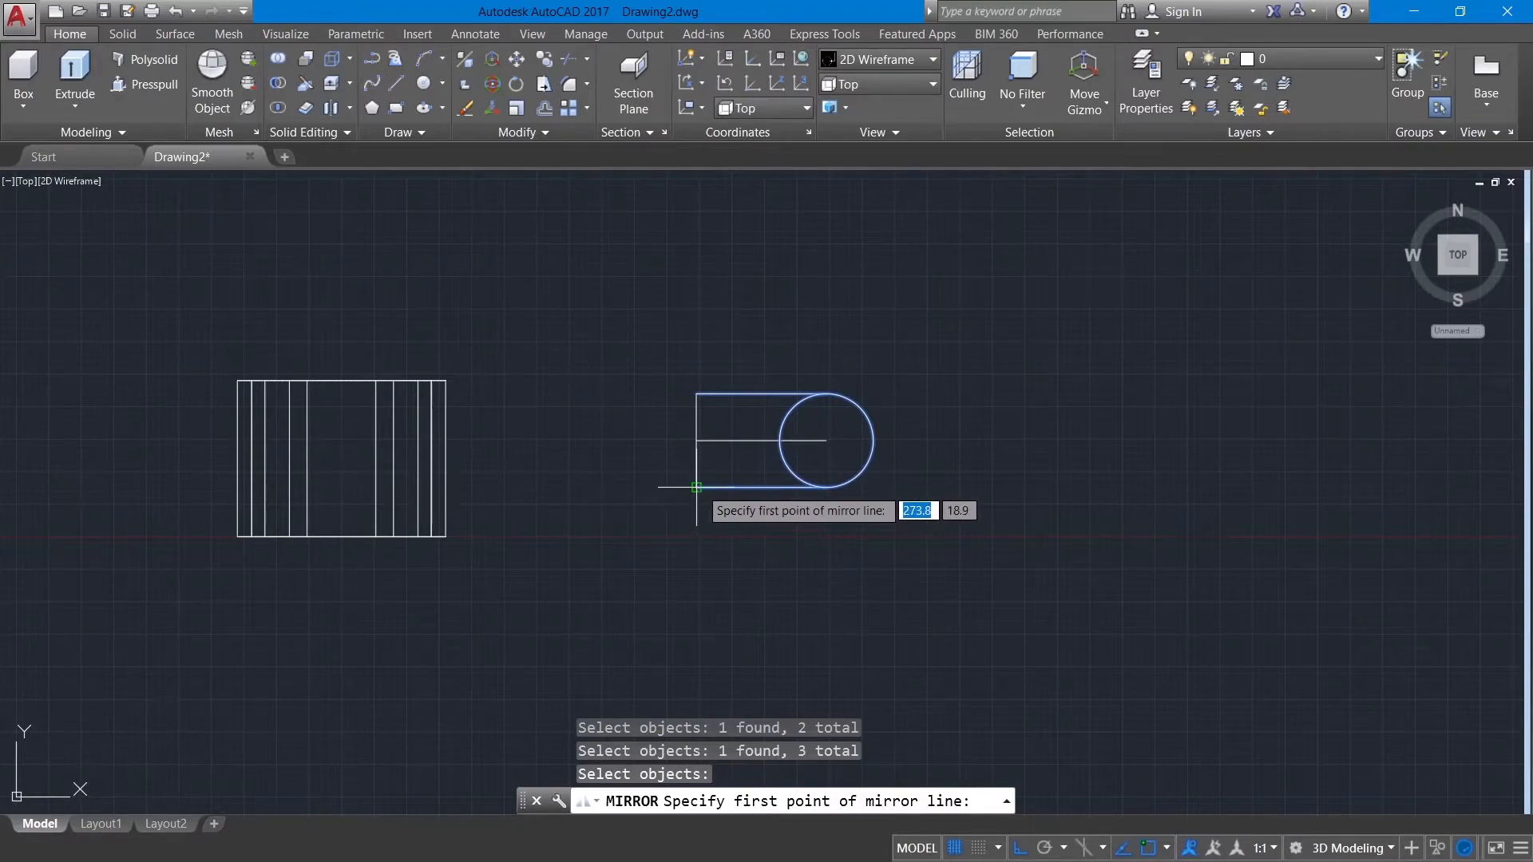
left_click(696, 486)
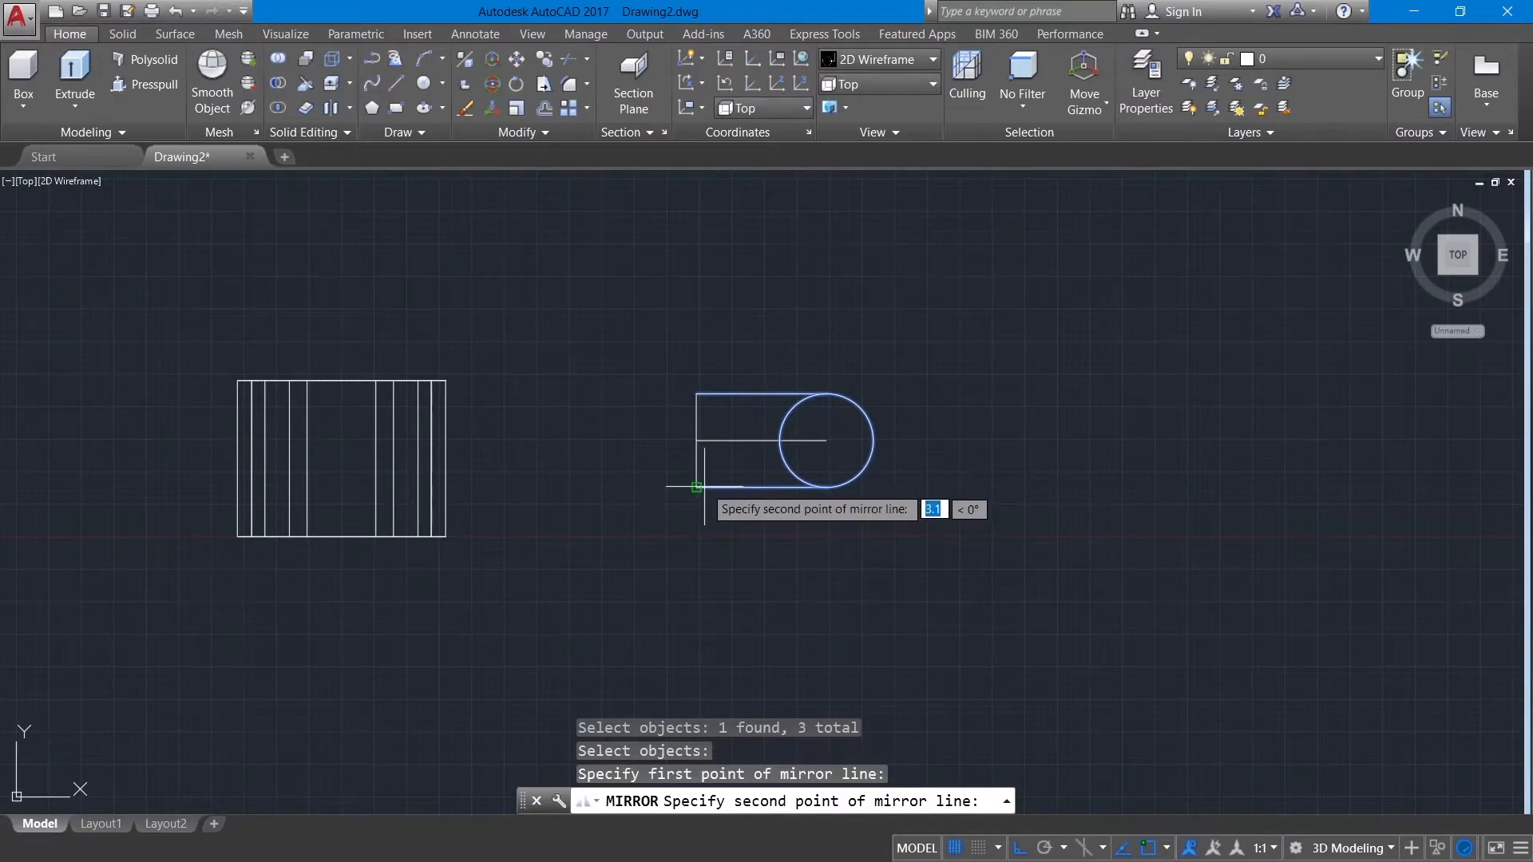
left_click(696, 392)
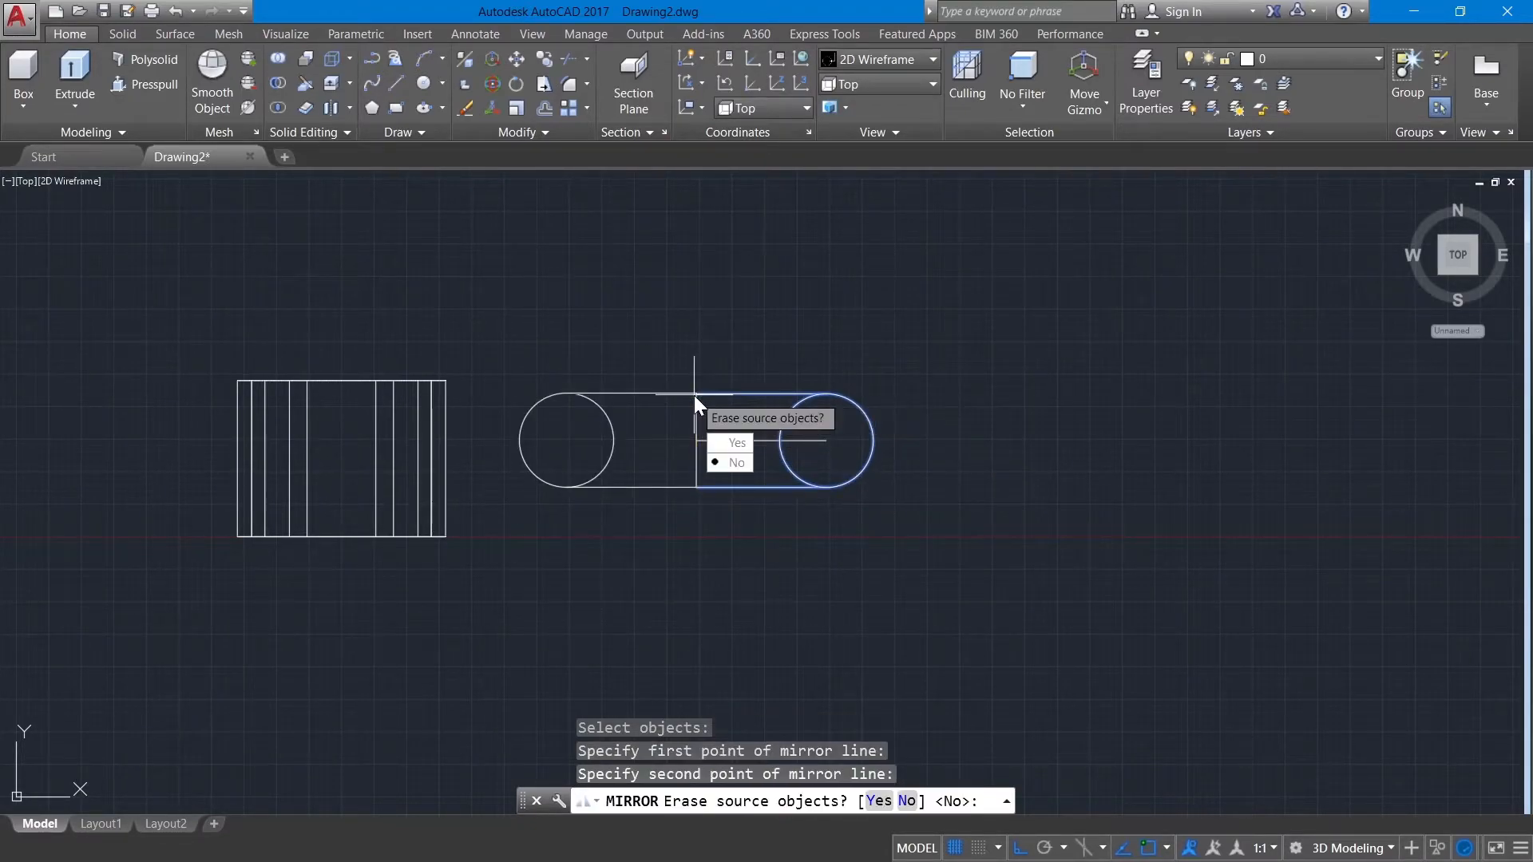
left_click(730, 463)
right_click(649, 291)
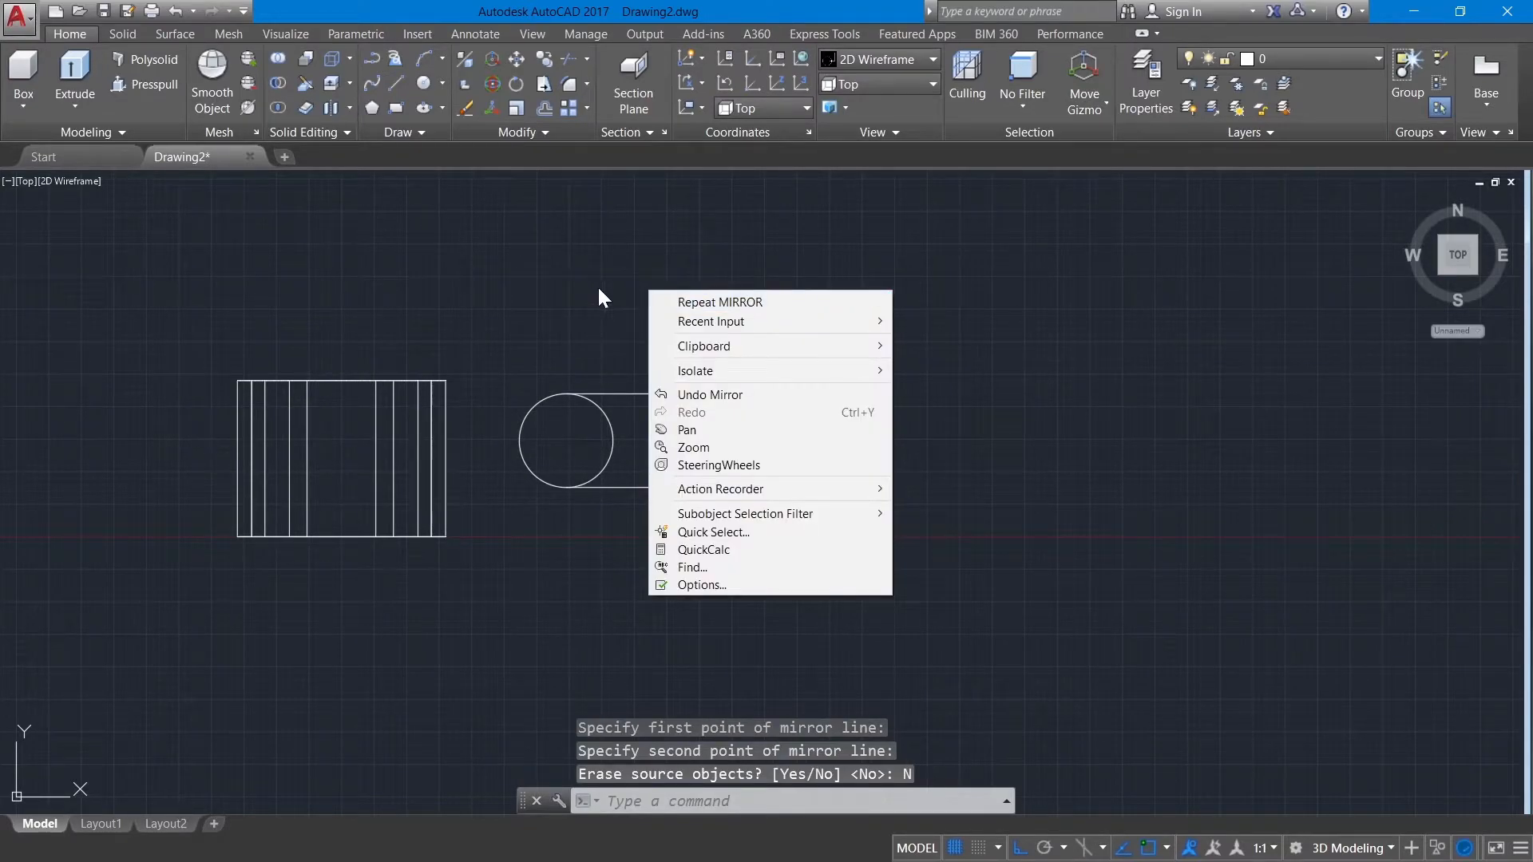
key("Escape")
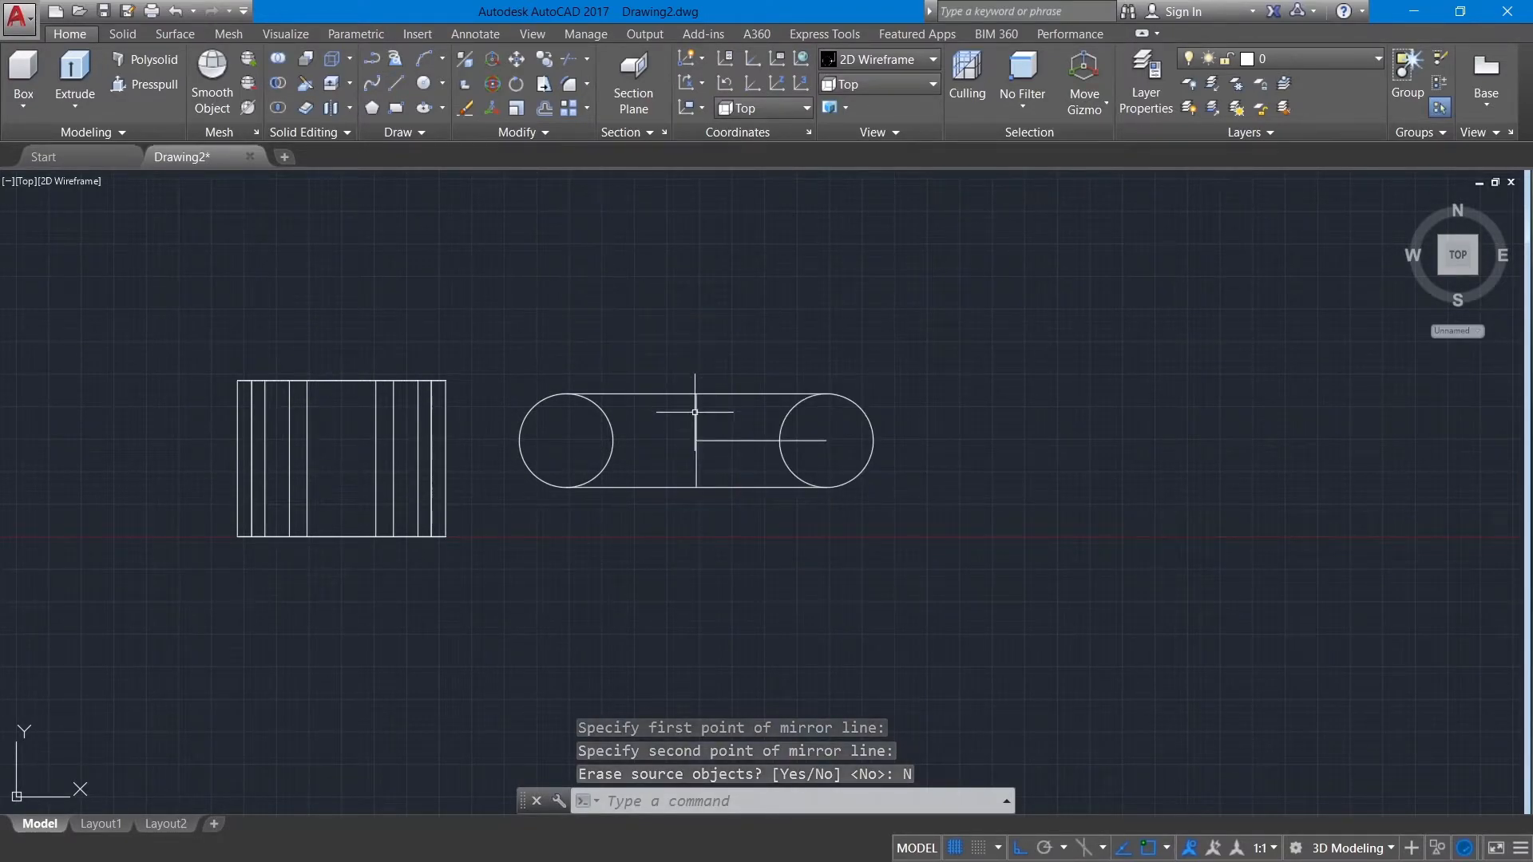
Erase the vertical mirror line and the horizontal centre line inside the slot outline
left_click(721, 452)
left_click(680, 431)
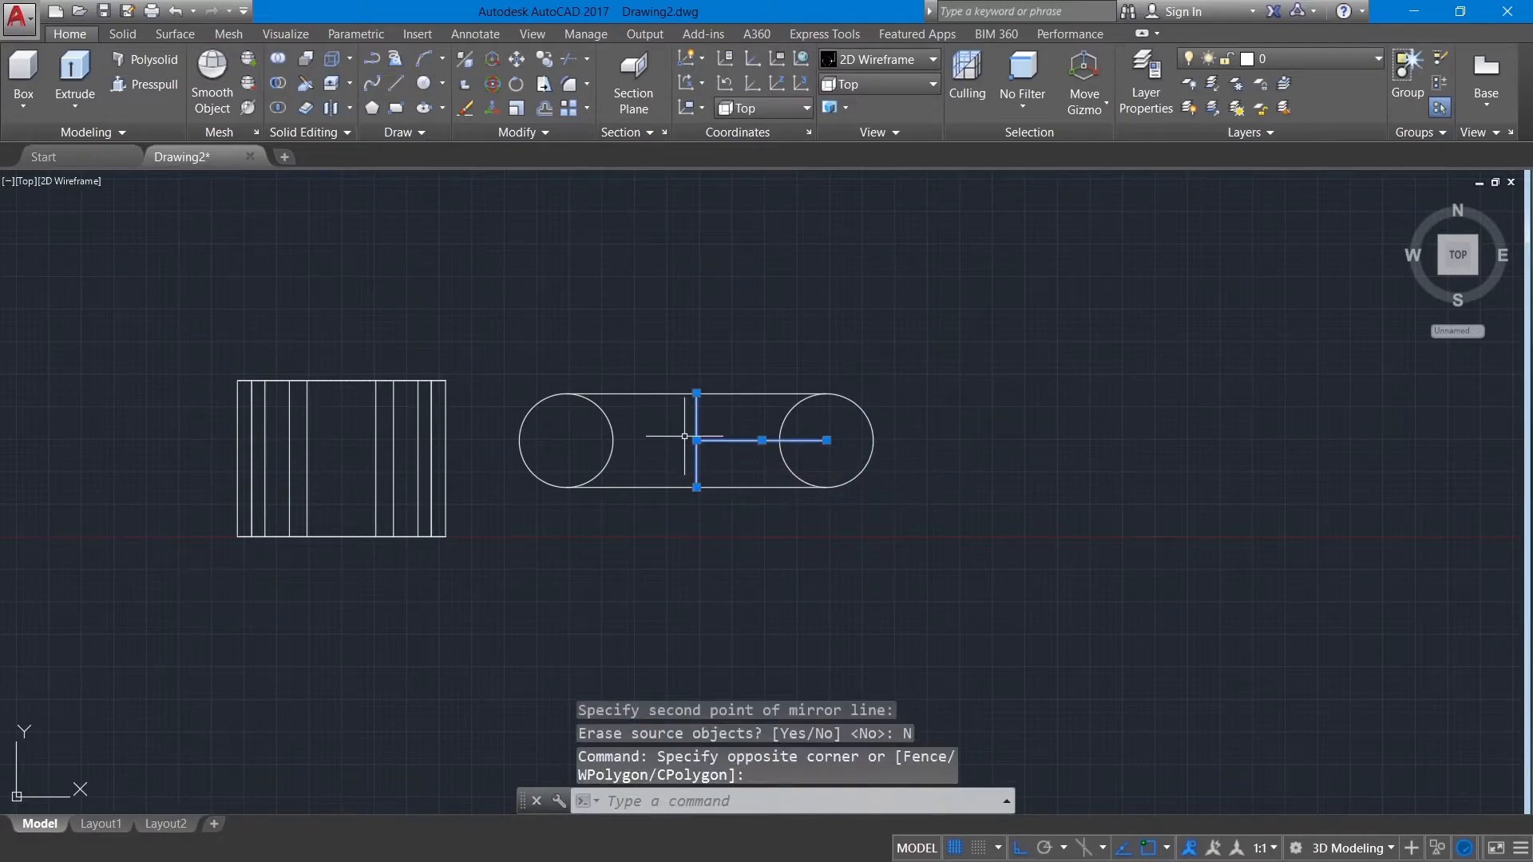
key("Delete")
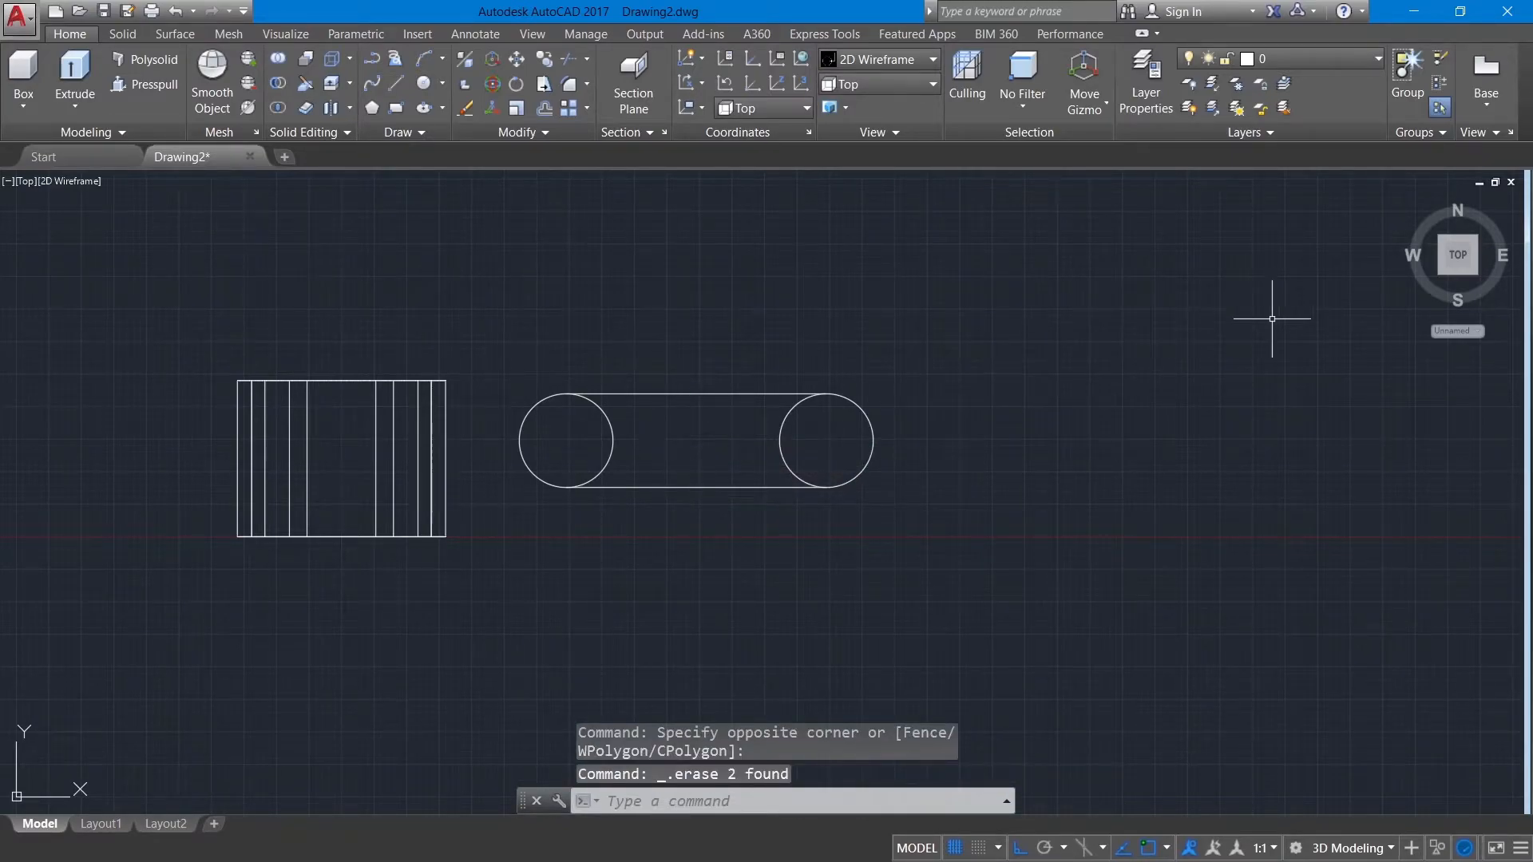
Switch to an isometric view and trim away both circles' inner halves using View projection, leaving a slot outline
left_click(1407, 204)
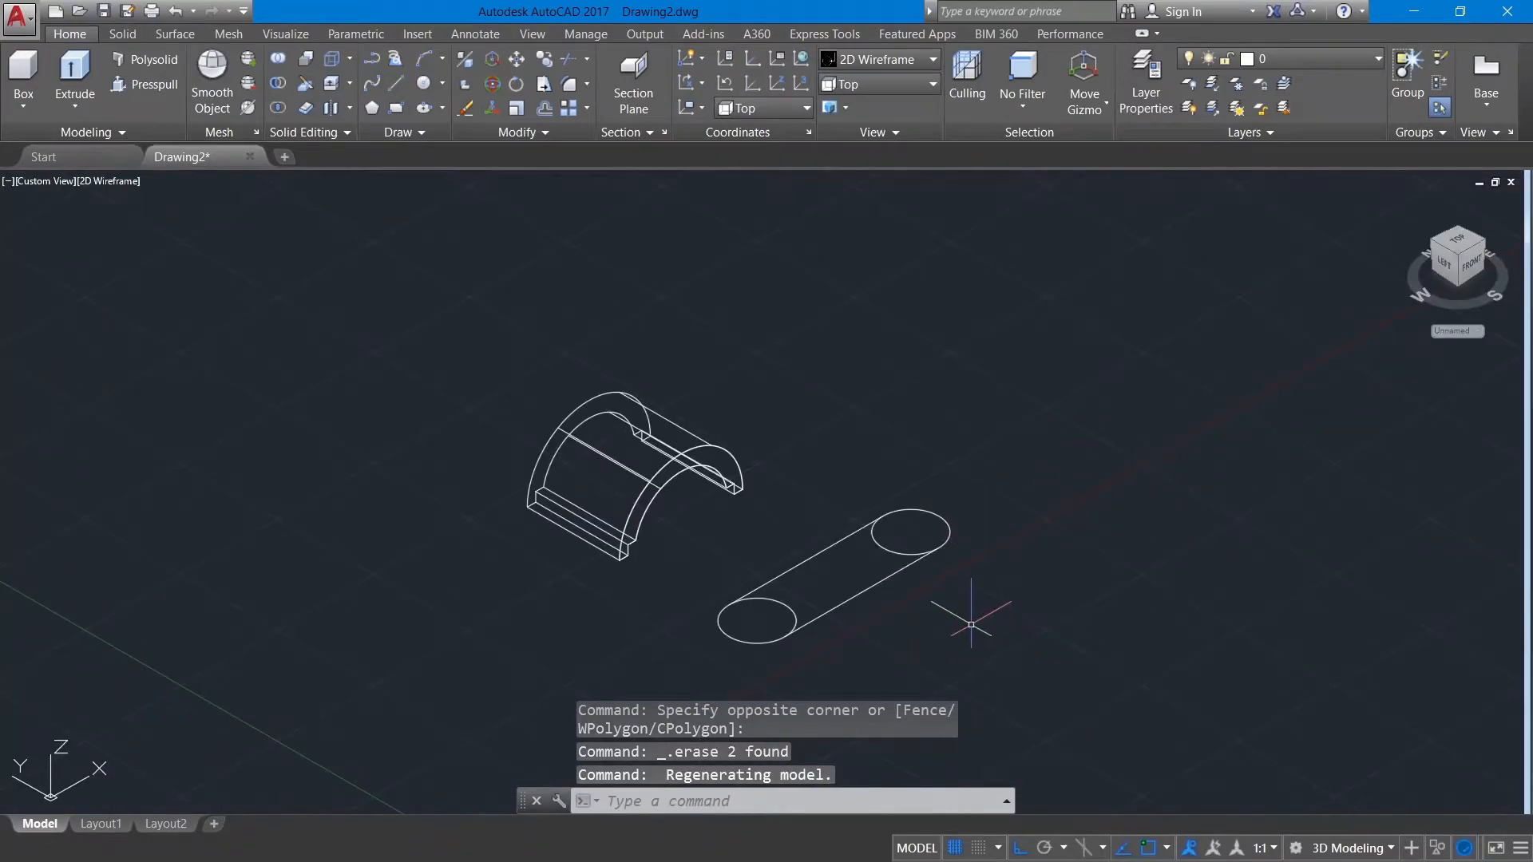
middle_click_drag(956, 598, 913, 549)
key("Return")
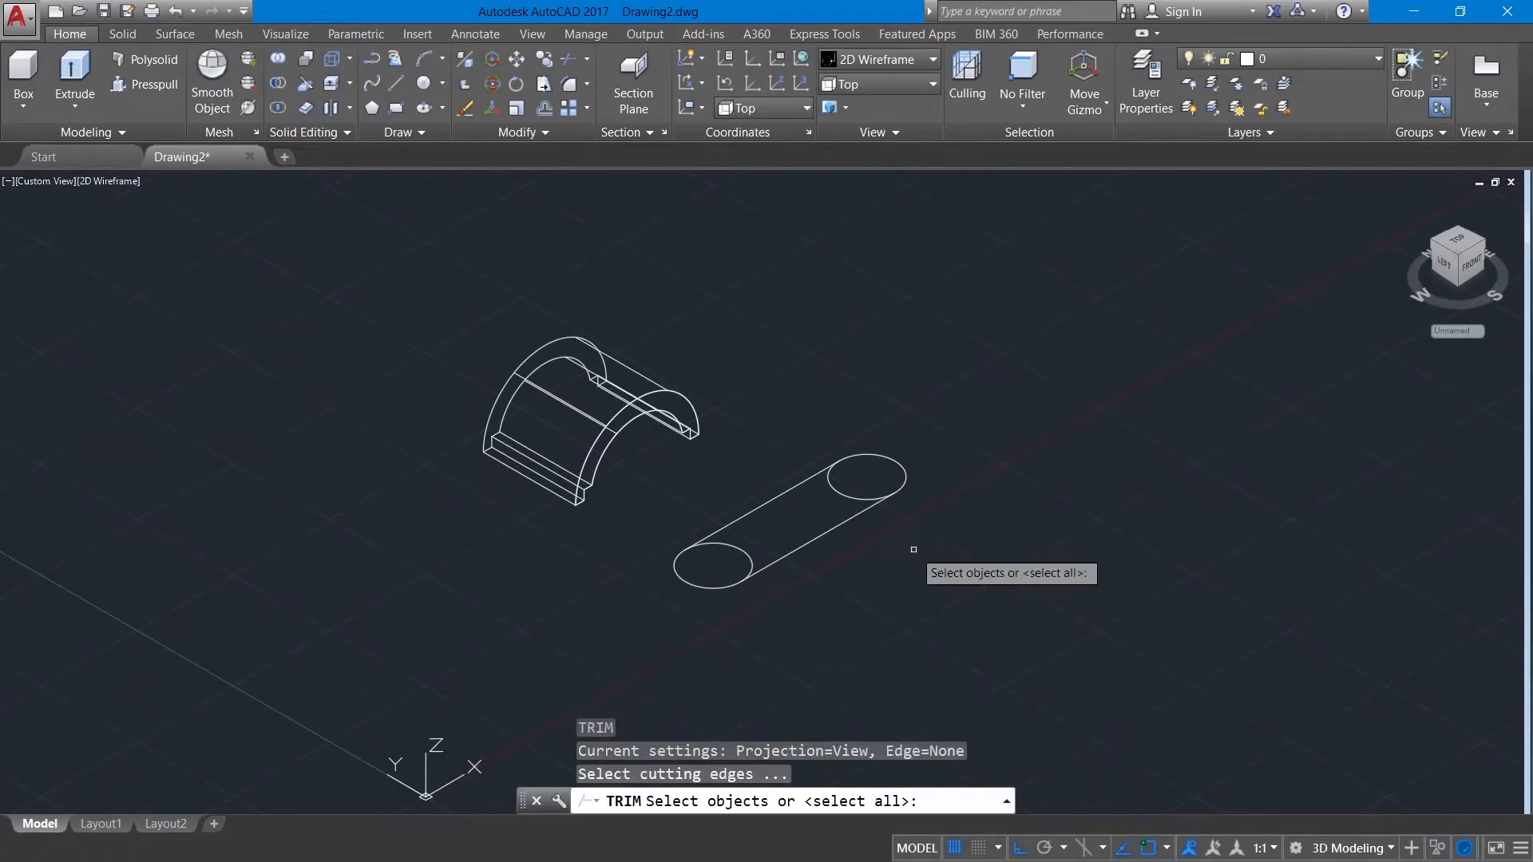
key("Return")
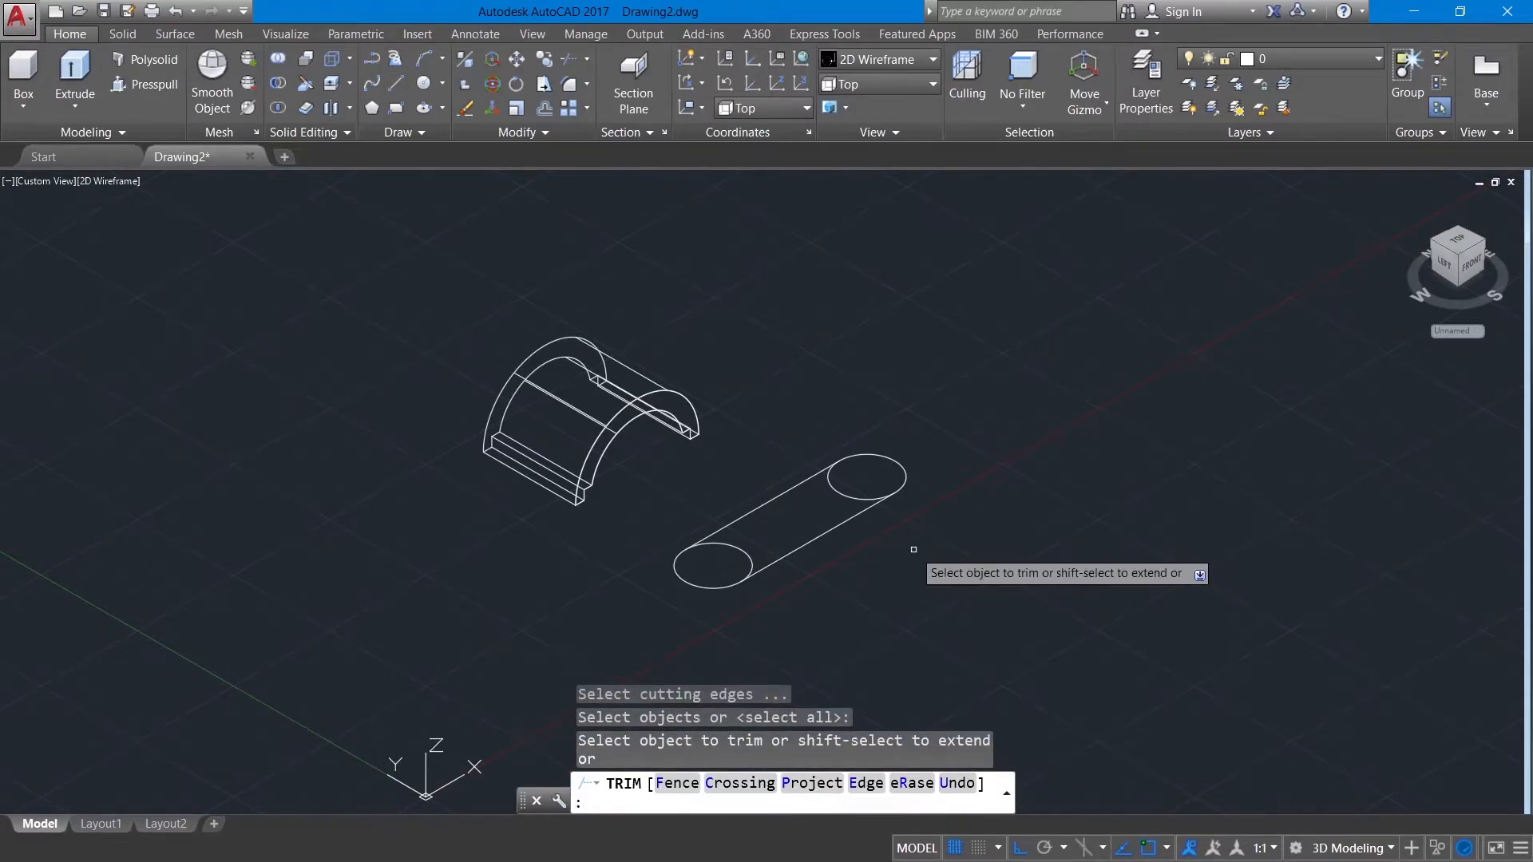
left_click(820, 783)
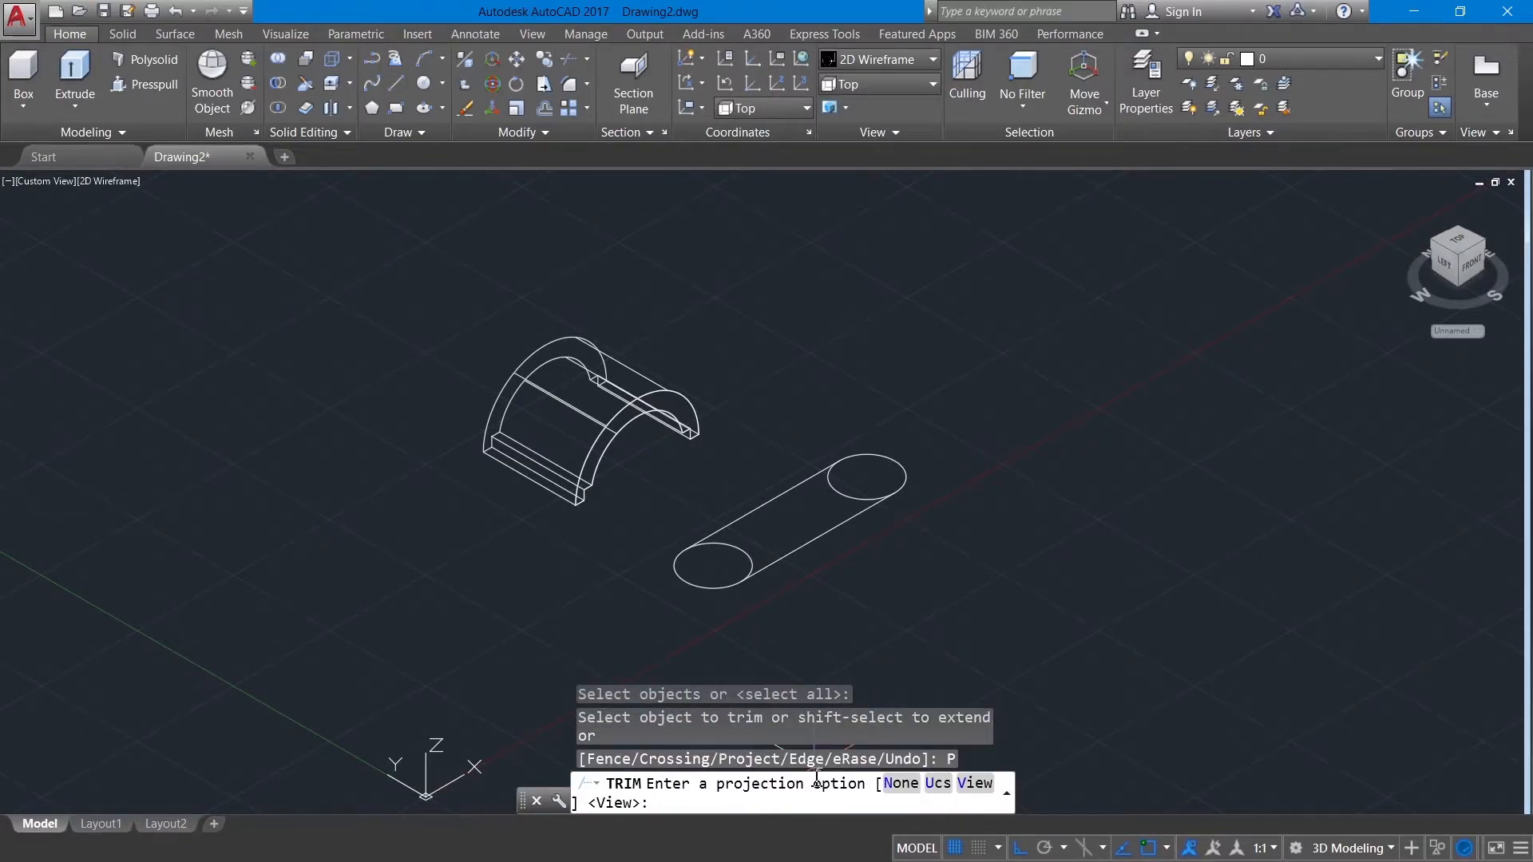
left_click(974, 783)
left_click(727, 548)
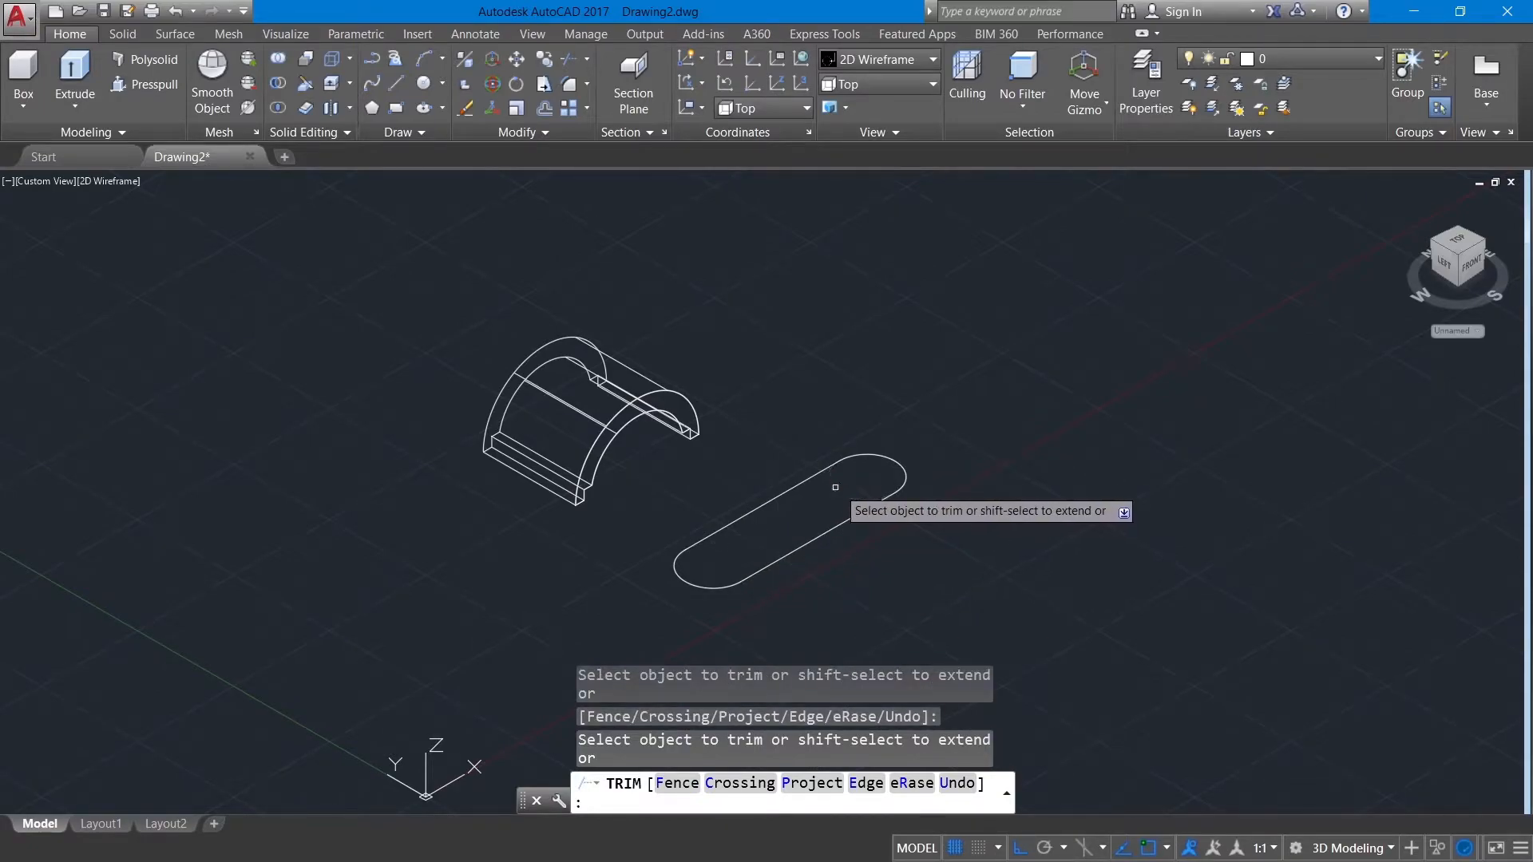
right_click(802, 377)
left_click(840, 389)
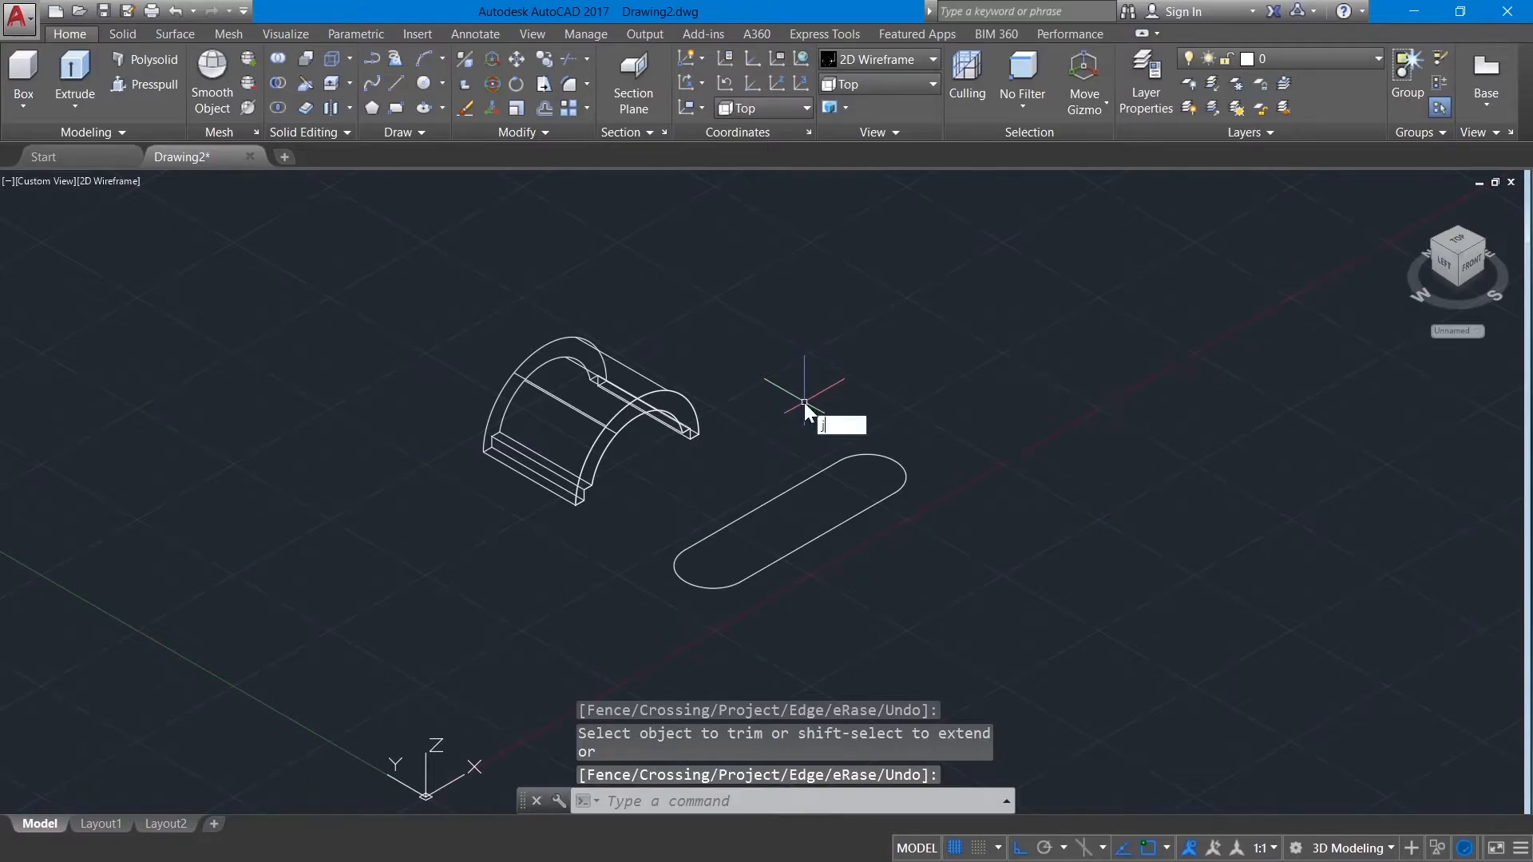
Join the slot outline's end arcs and straight lines into one closed polyline
type("j")
key("Return")
left_click(865, 572)
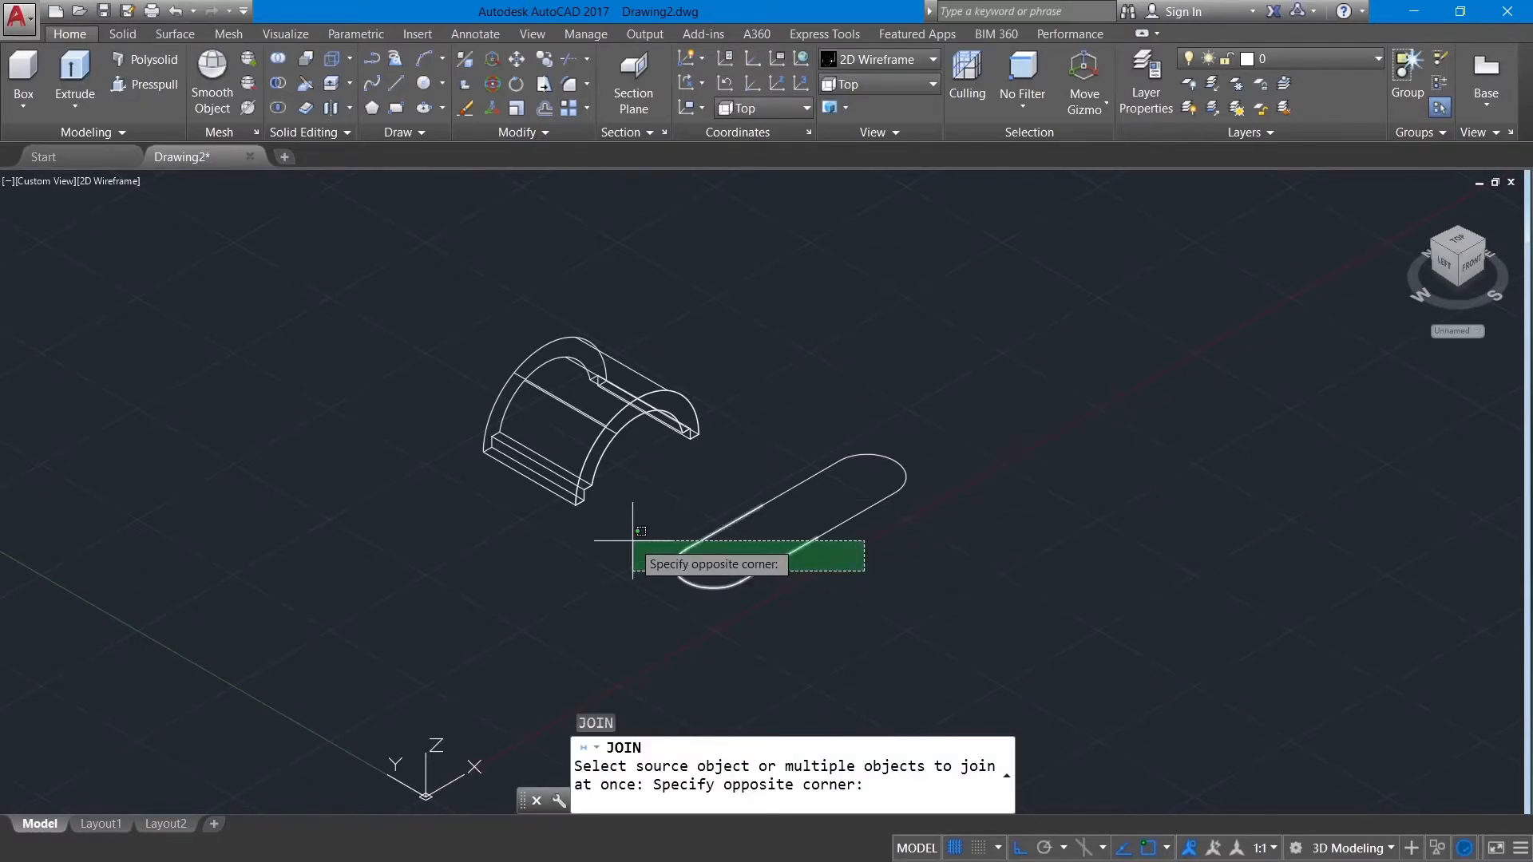
left_click(632, 540)
left_click(795, 470)
left_click(860, 438)
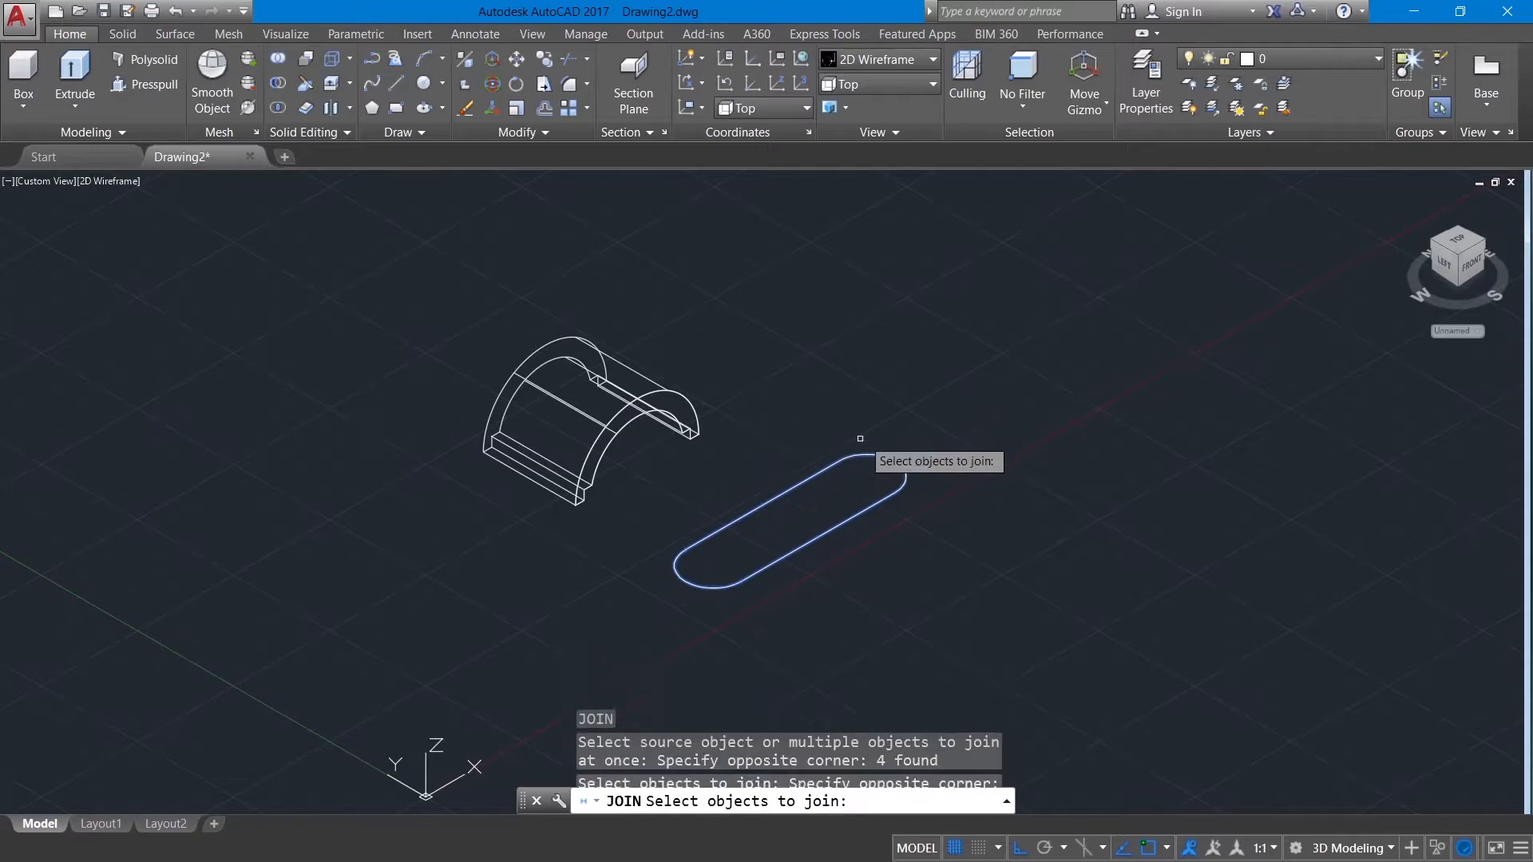
key("Return")
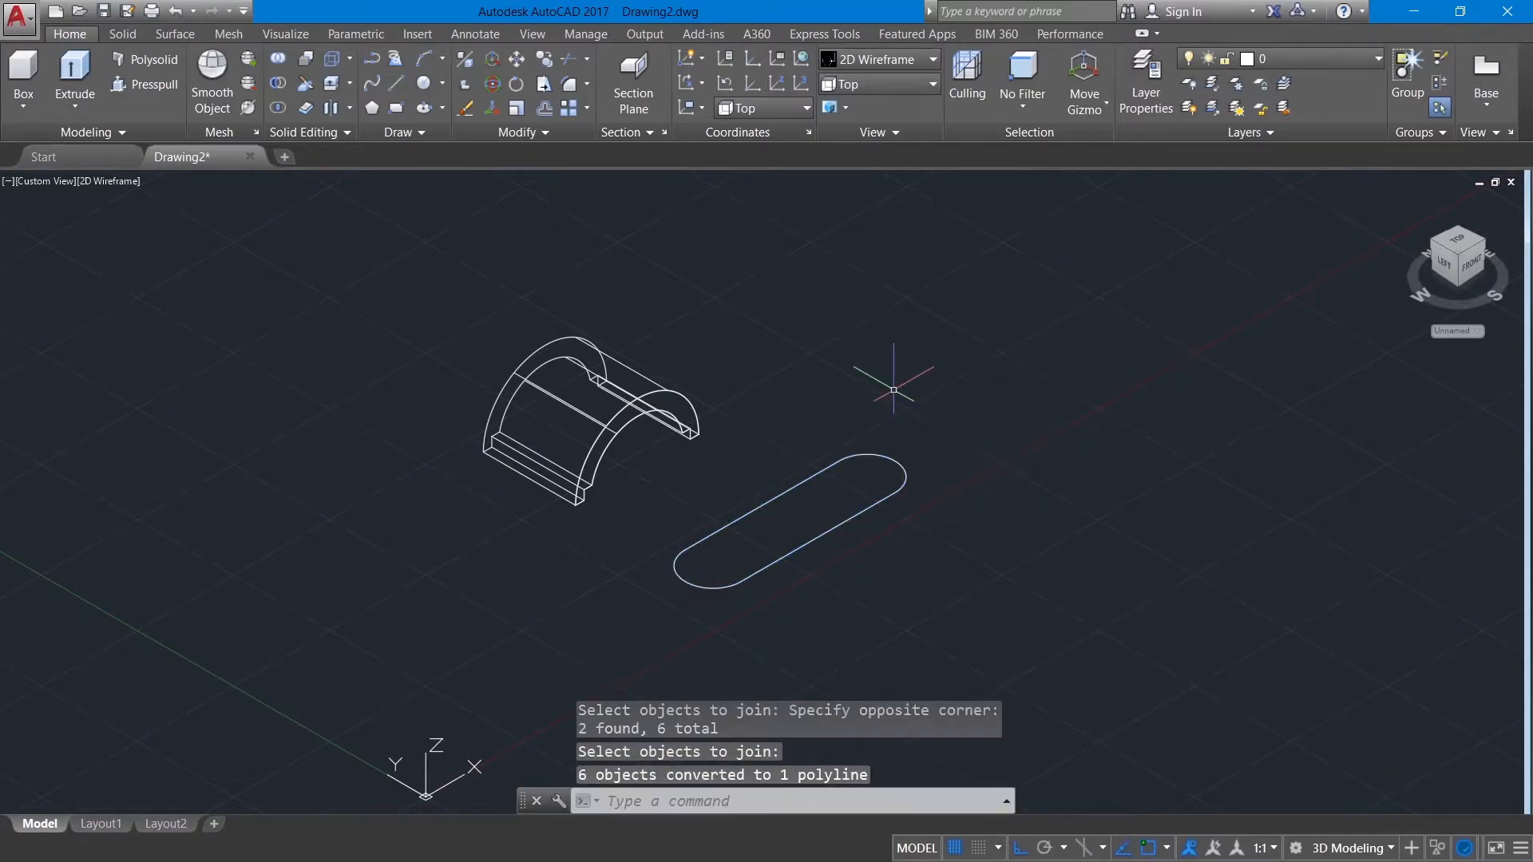
Press-pull the closed slot outline 25 mm upward into a solid
left_click(159, 90)
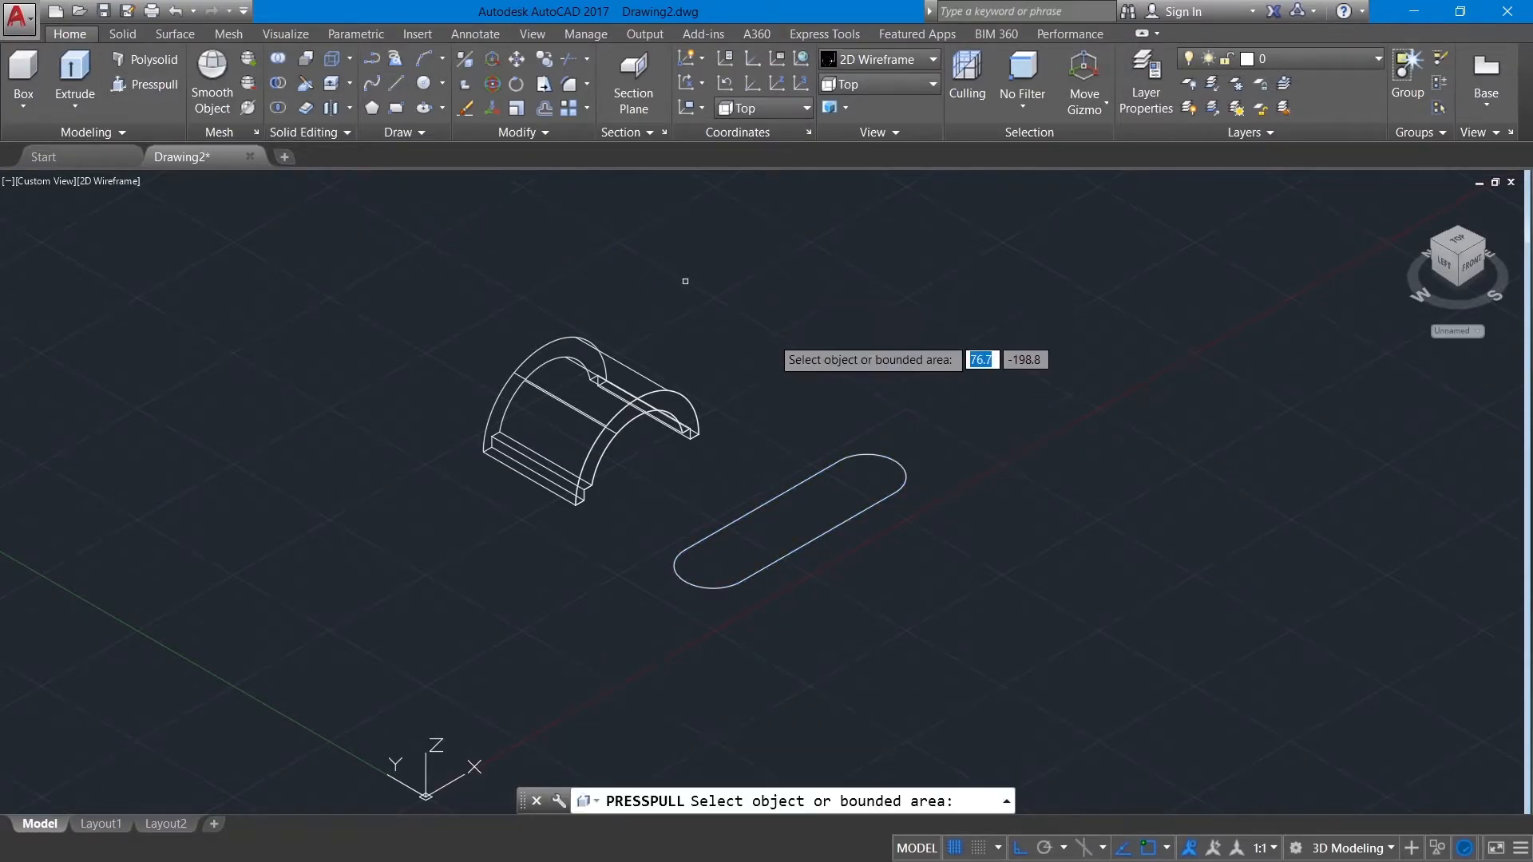
left_click(857, 469)
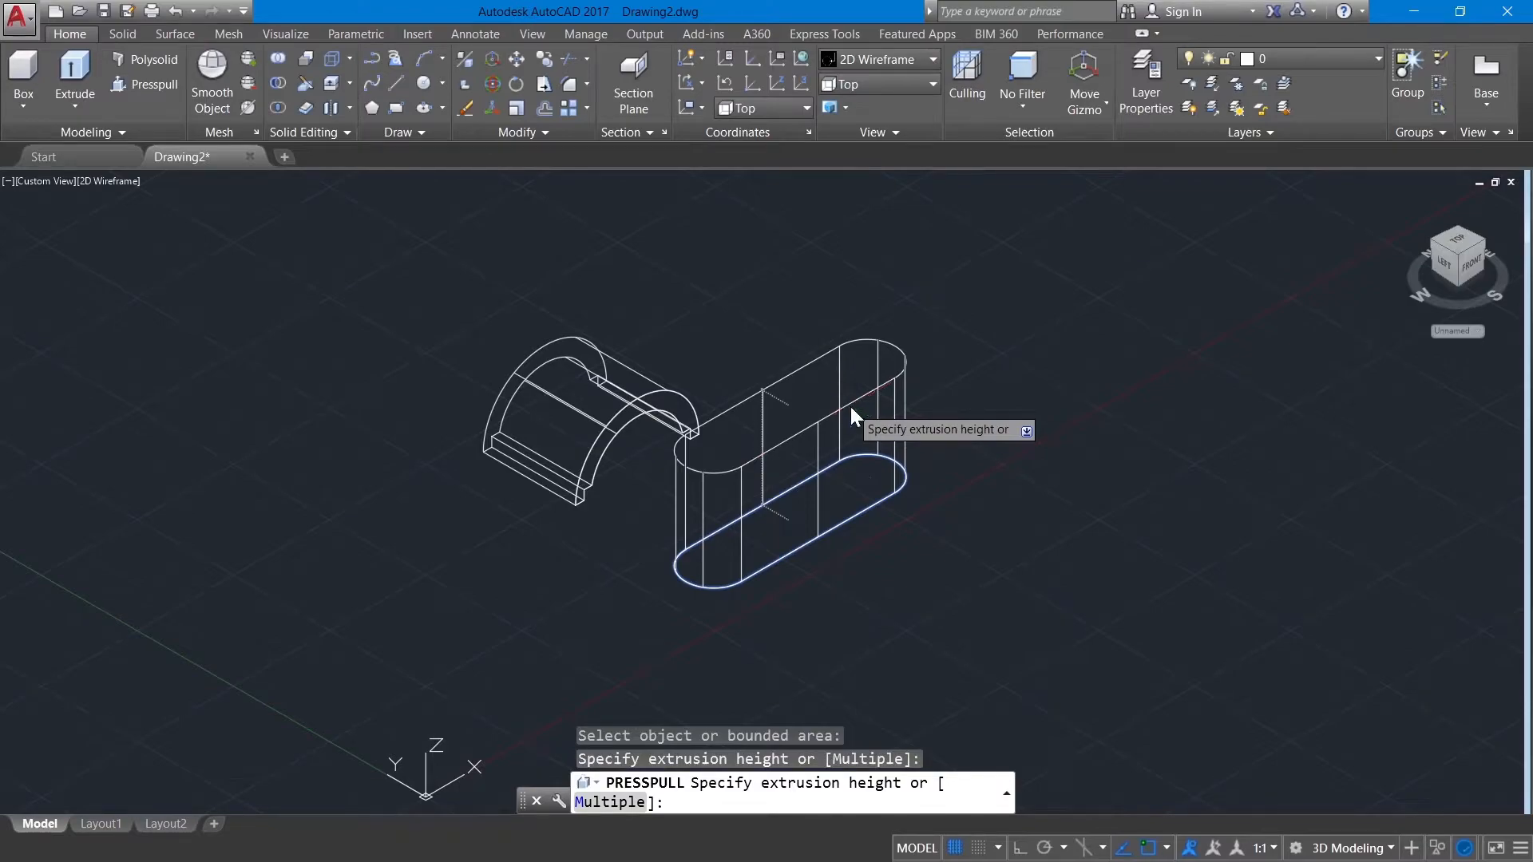
key("Return")
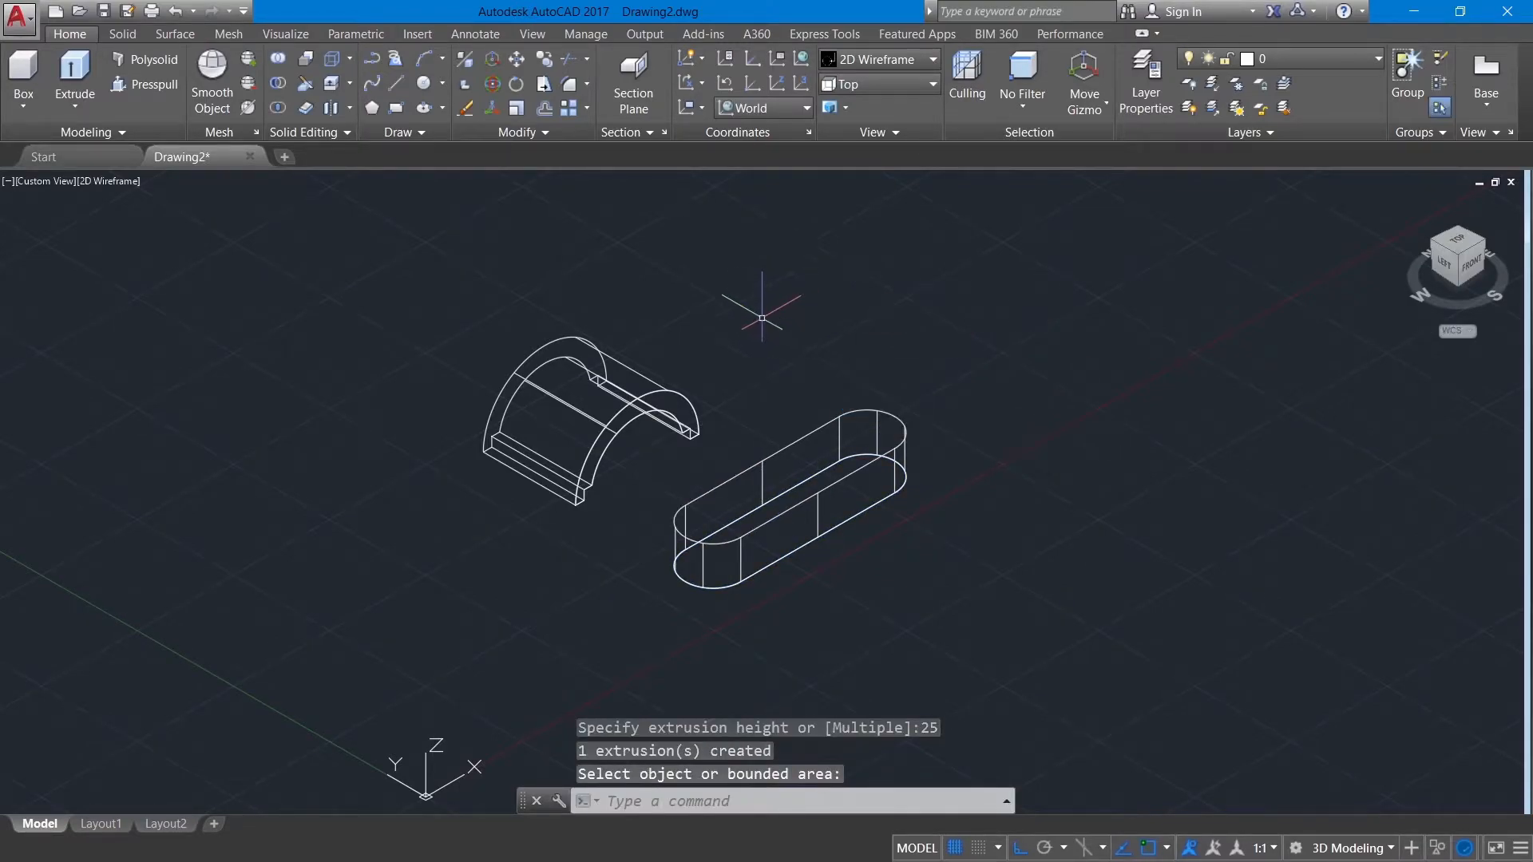
Turn Ortho off and move the slot solid by its lower front edge's midpoint to the middle between the arch solid's front feet
type("m")
key("Return")
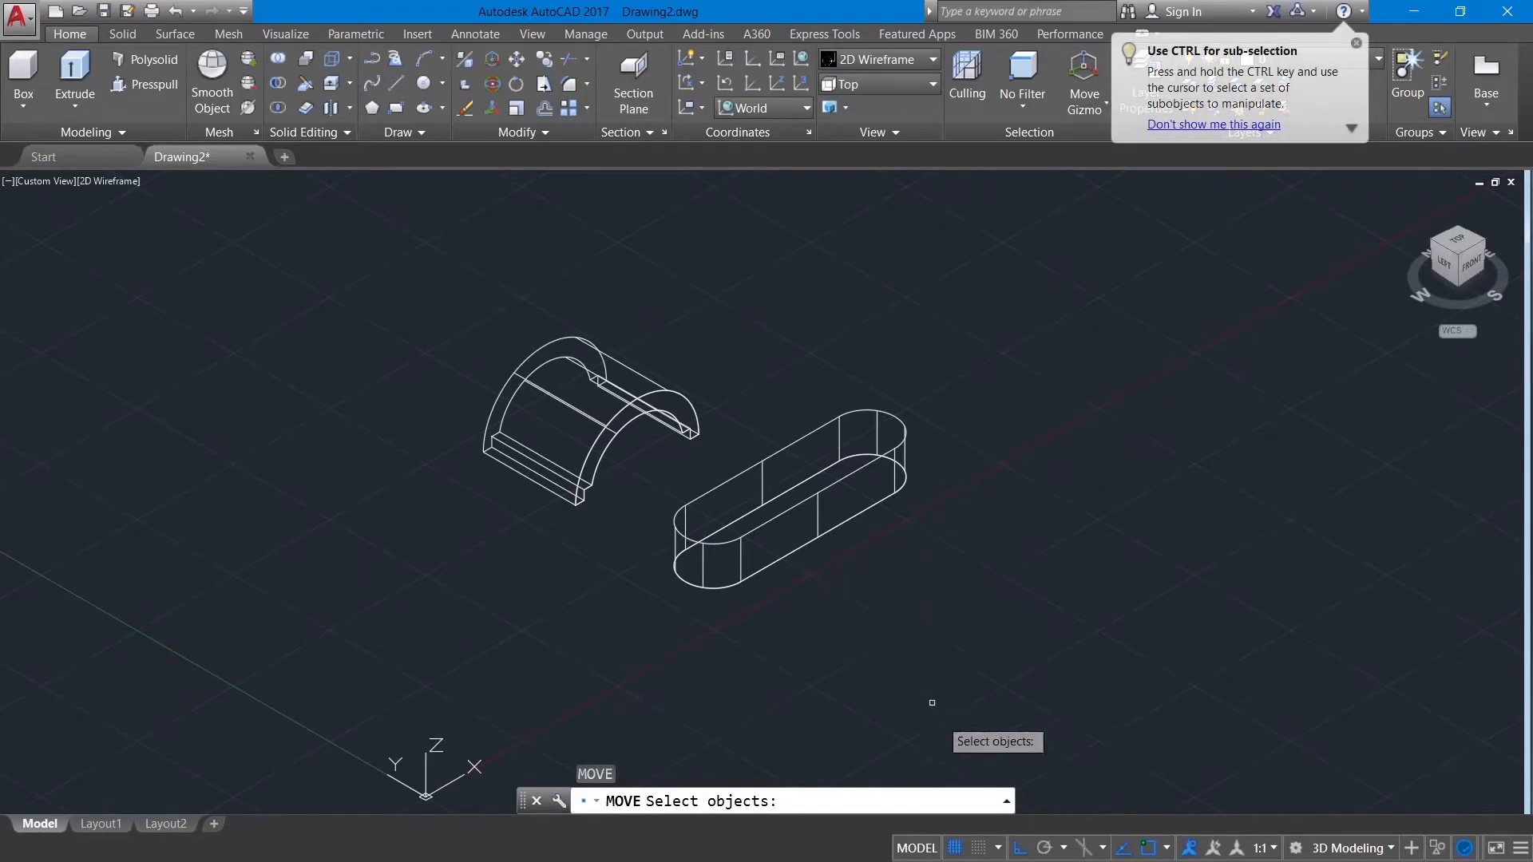
left_click(1020, 847)
left_click(804, 523)
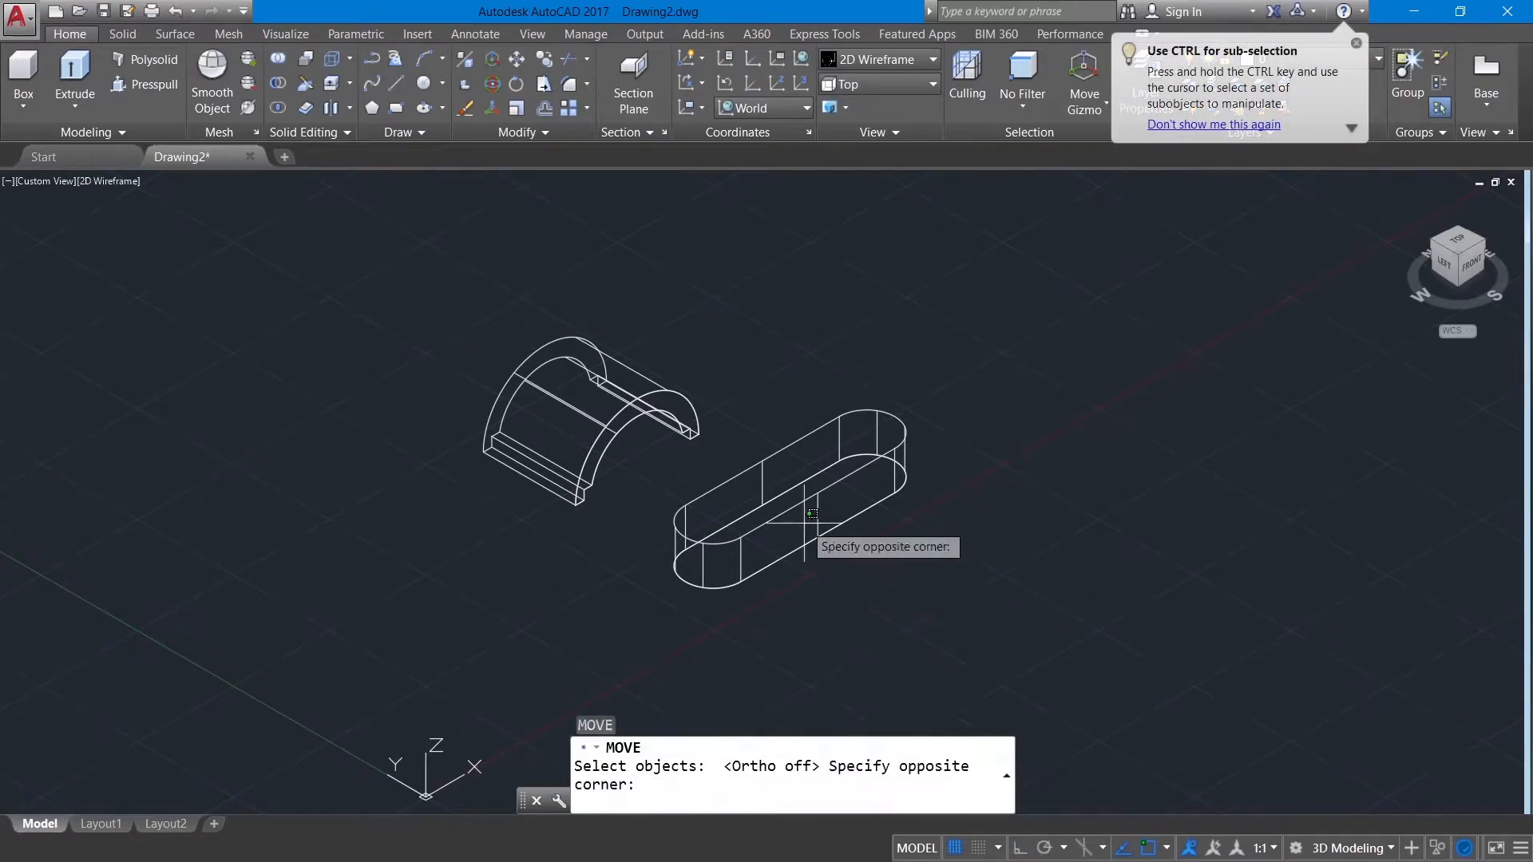
left_click(785, 503)
key("Return")
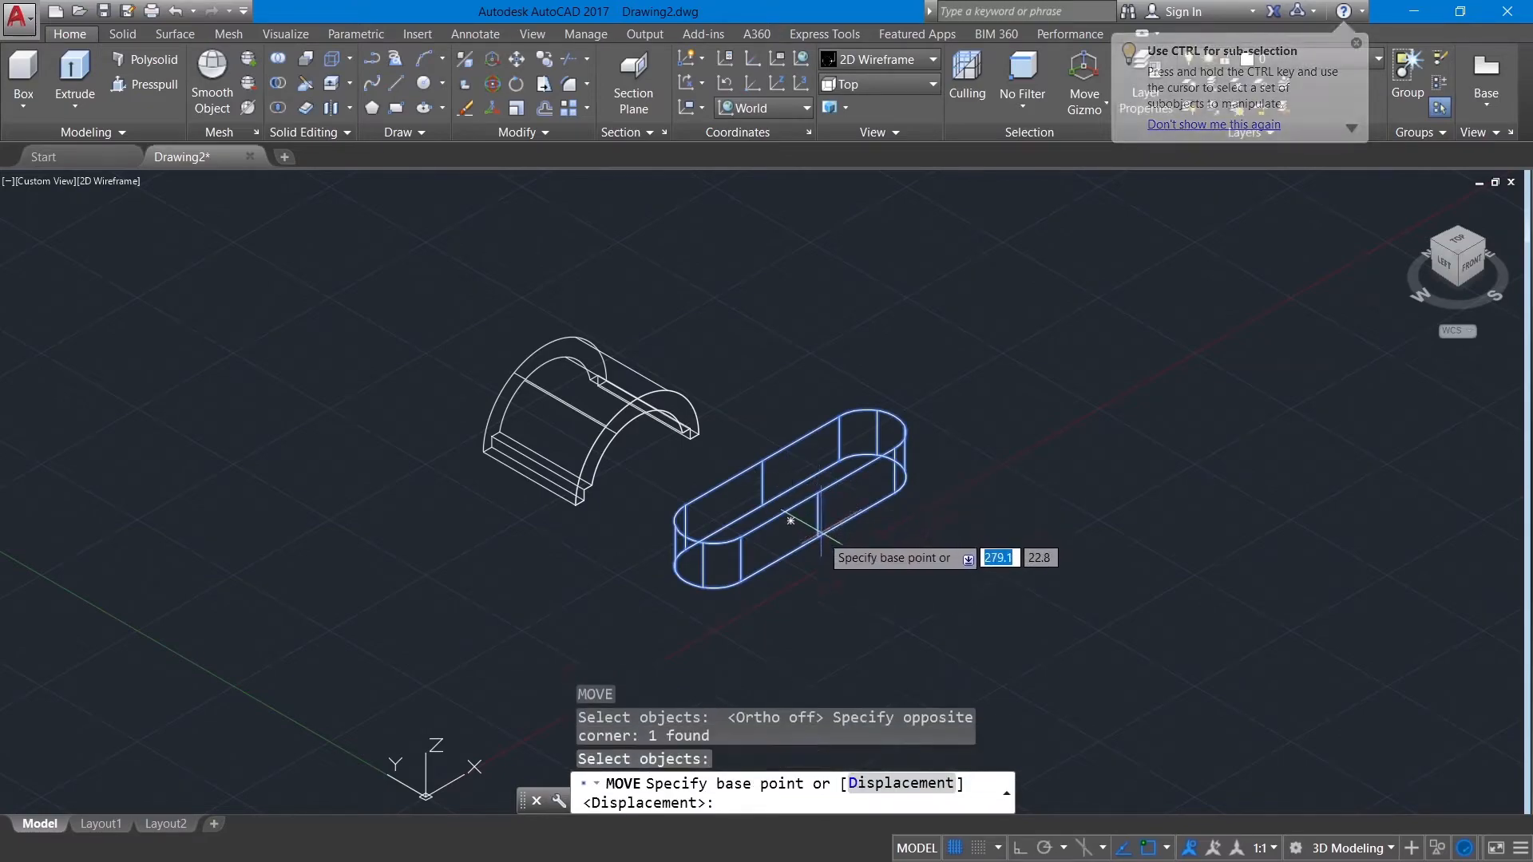
left_click(818, 535)
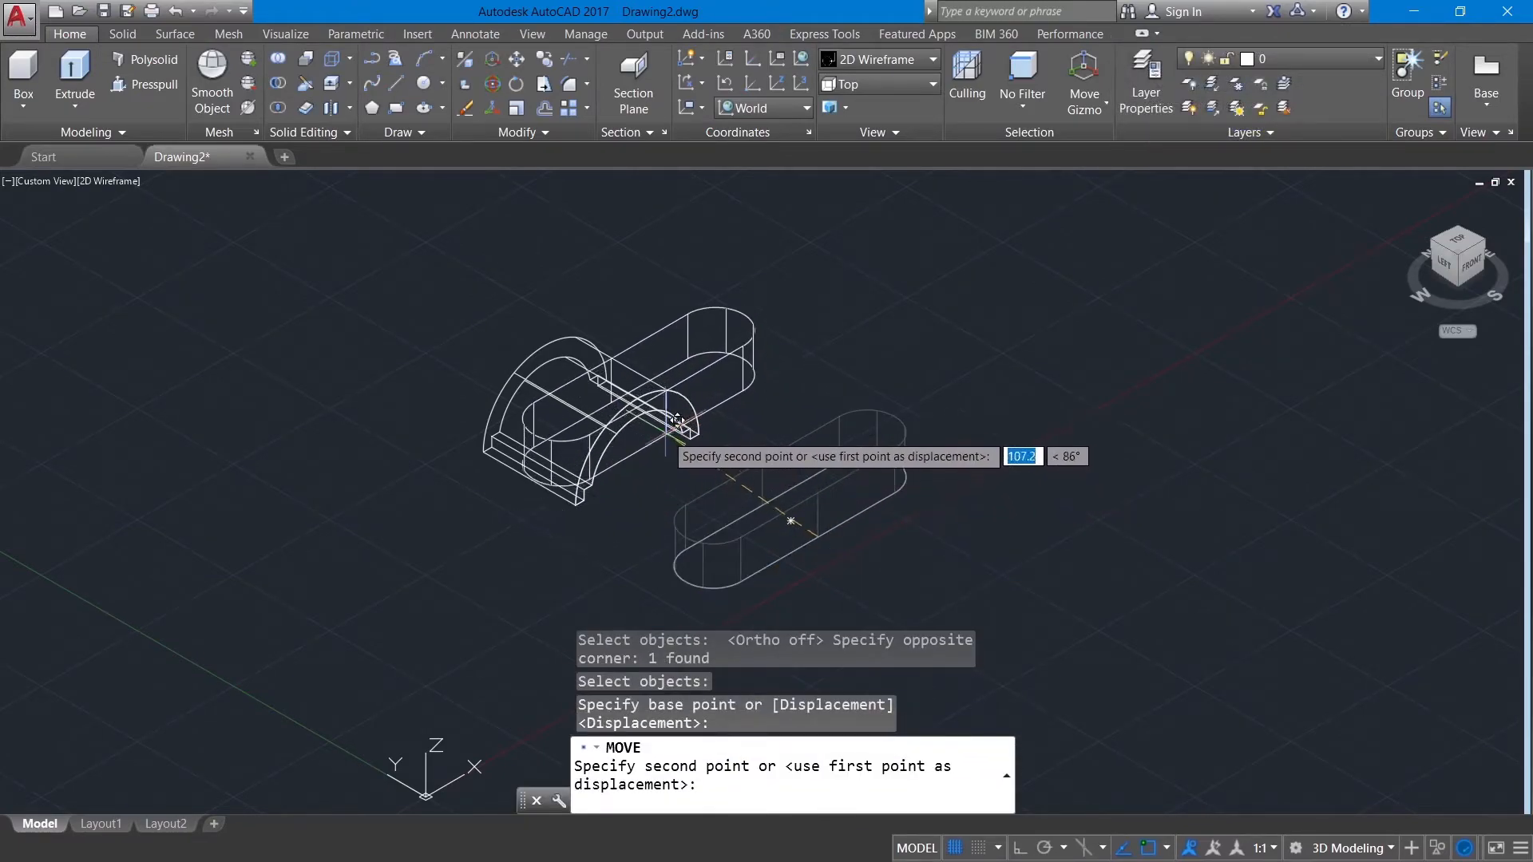
left_click(648, 452)
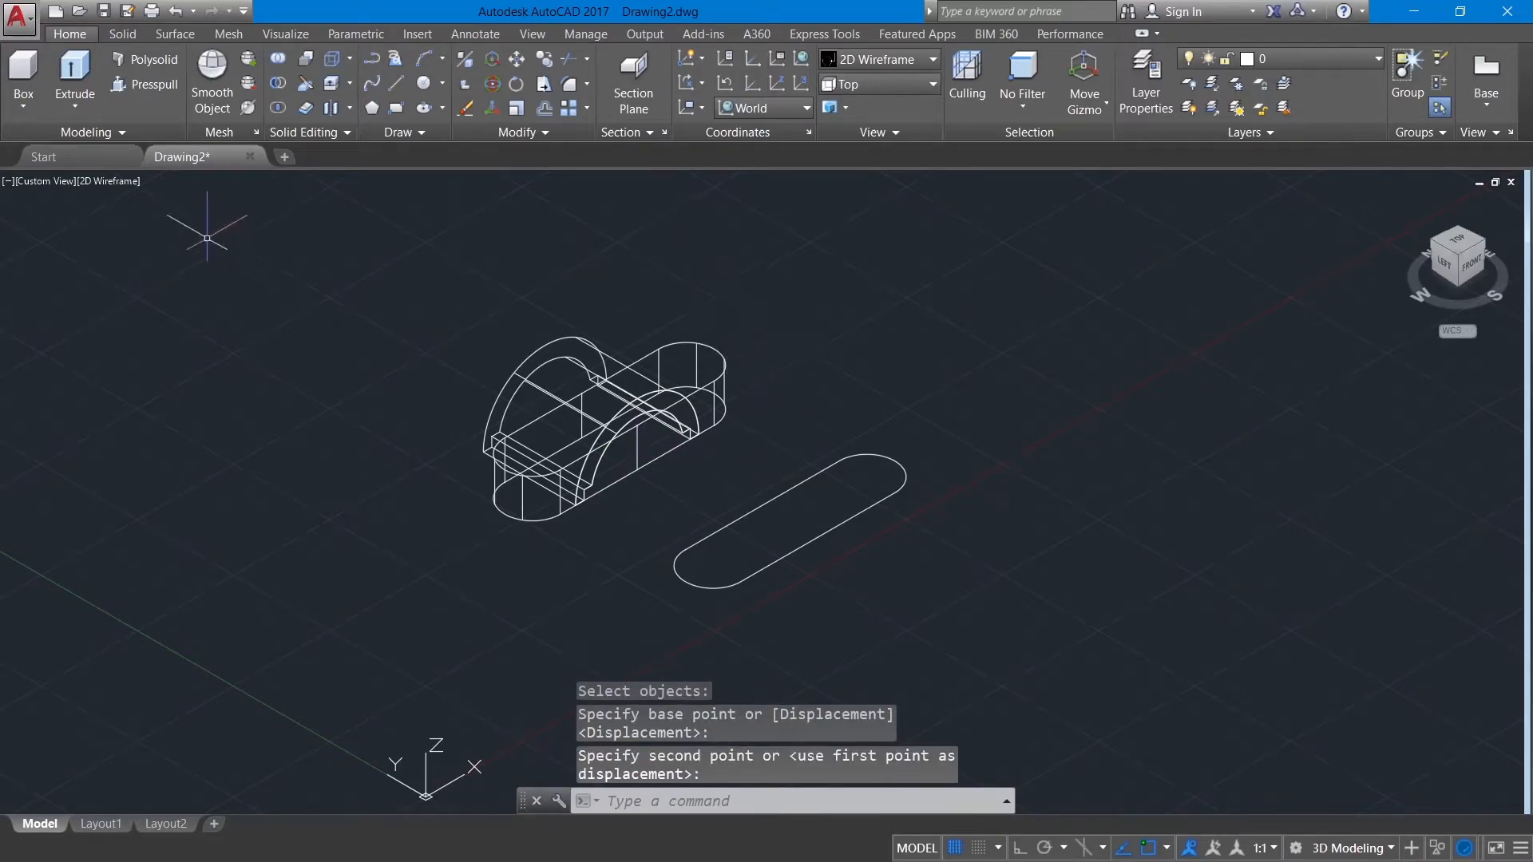
Show the model in the Shaded with Edges style and move the slot solid 15 mm back along the arch with Ortho on
left_click(105, 182)
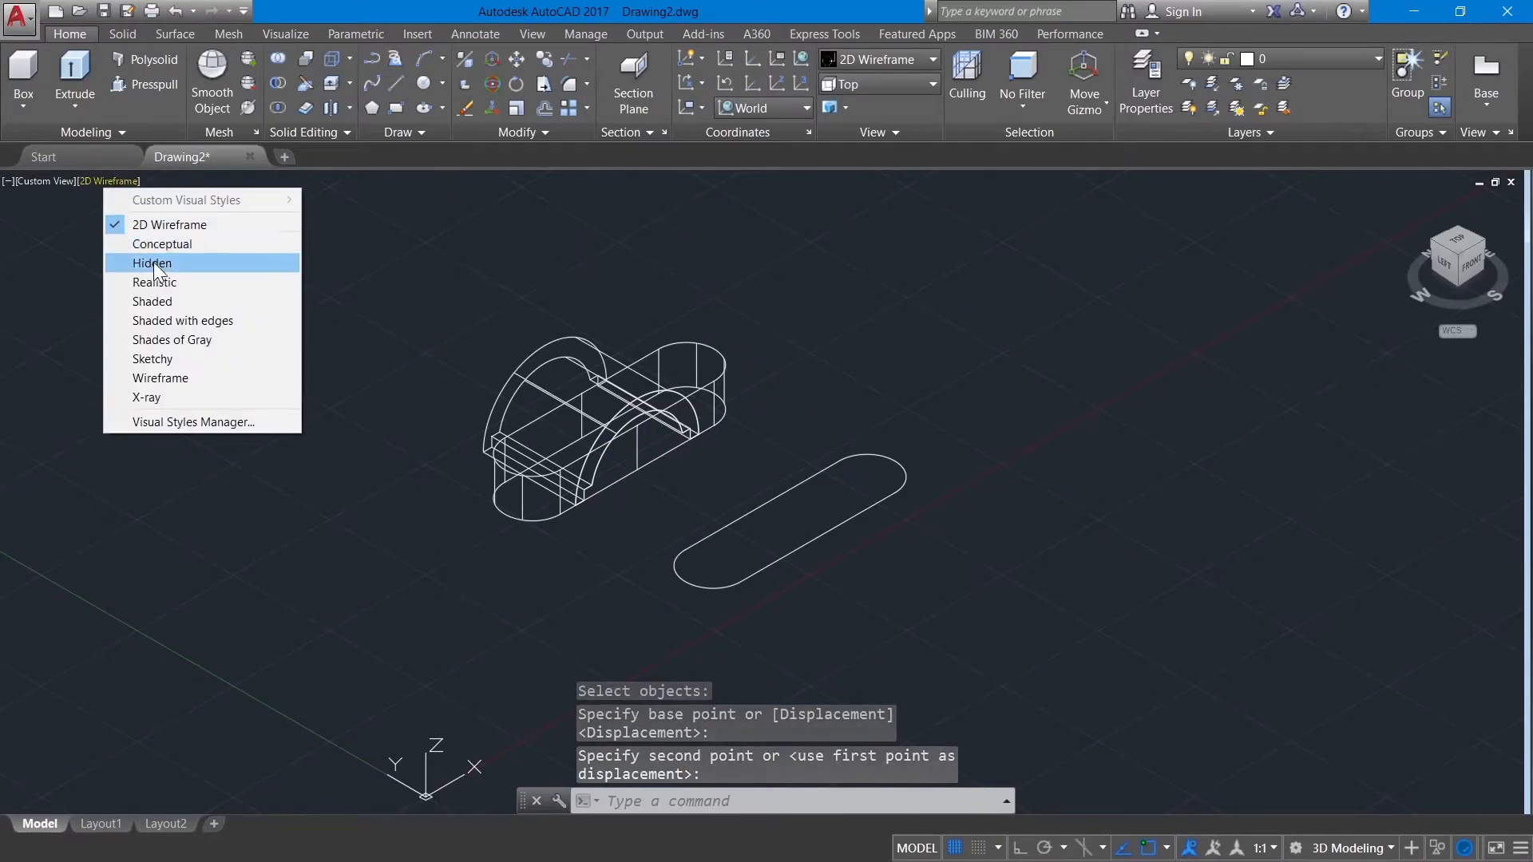
left_click(175, 322)
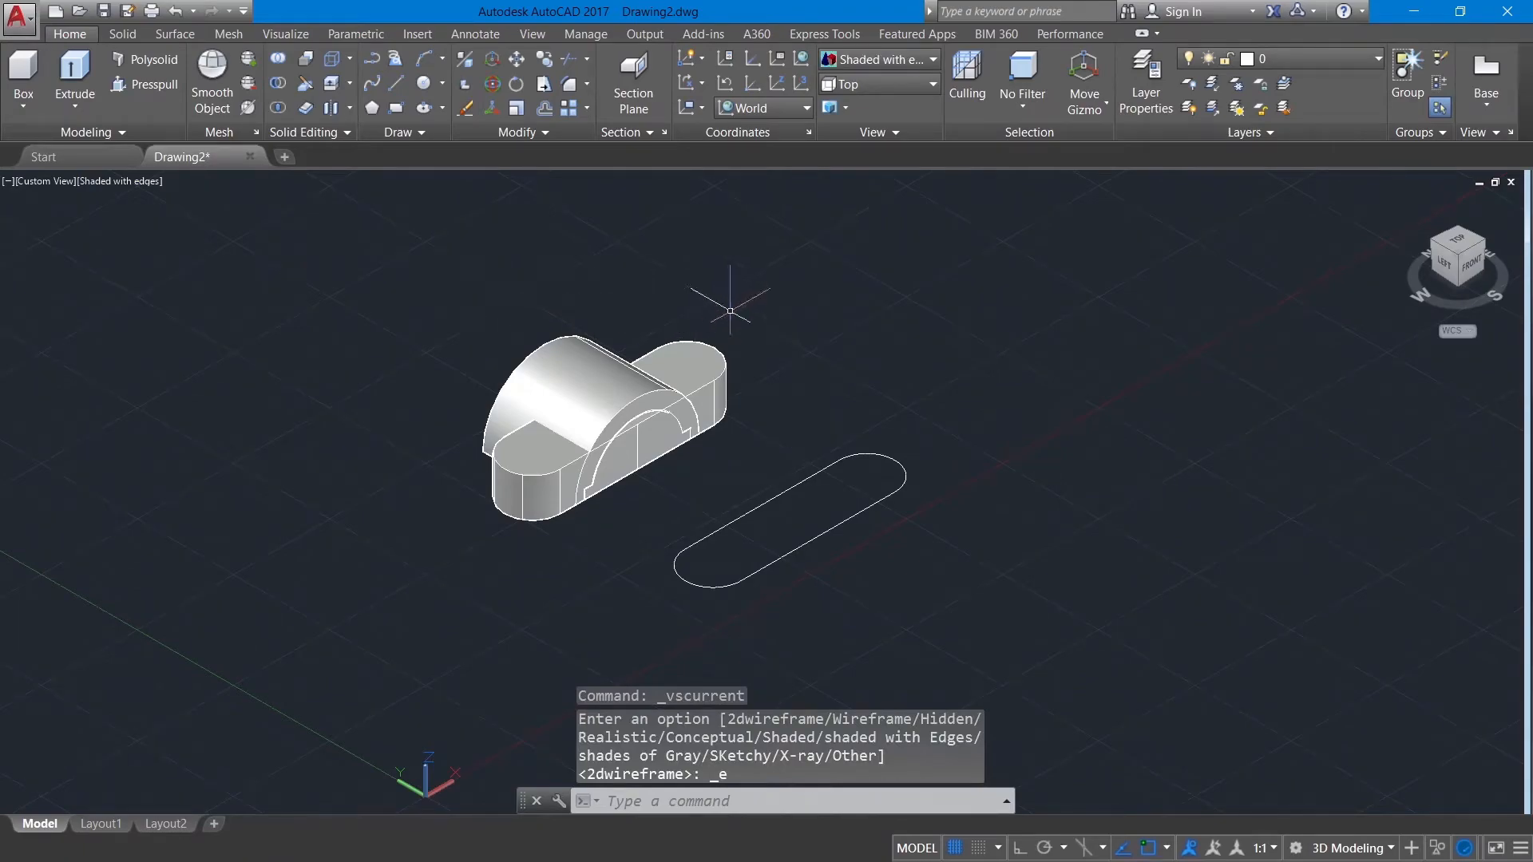
type("m")
key("Return")
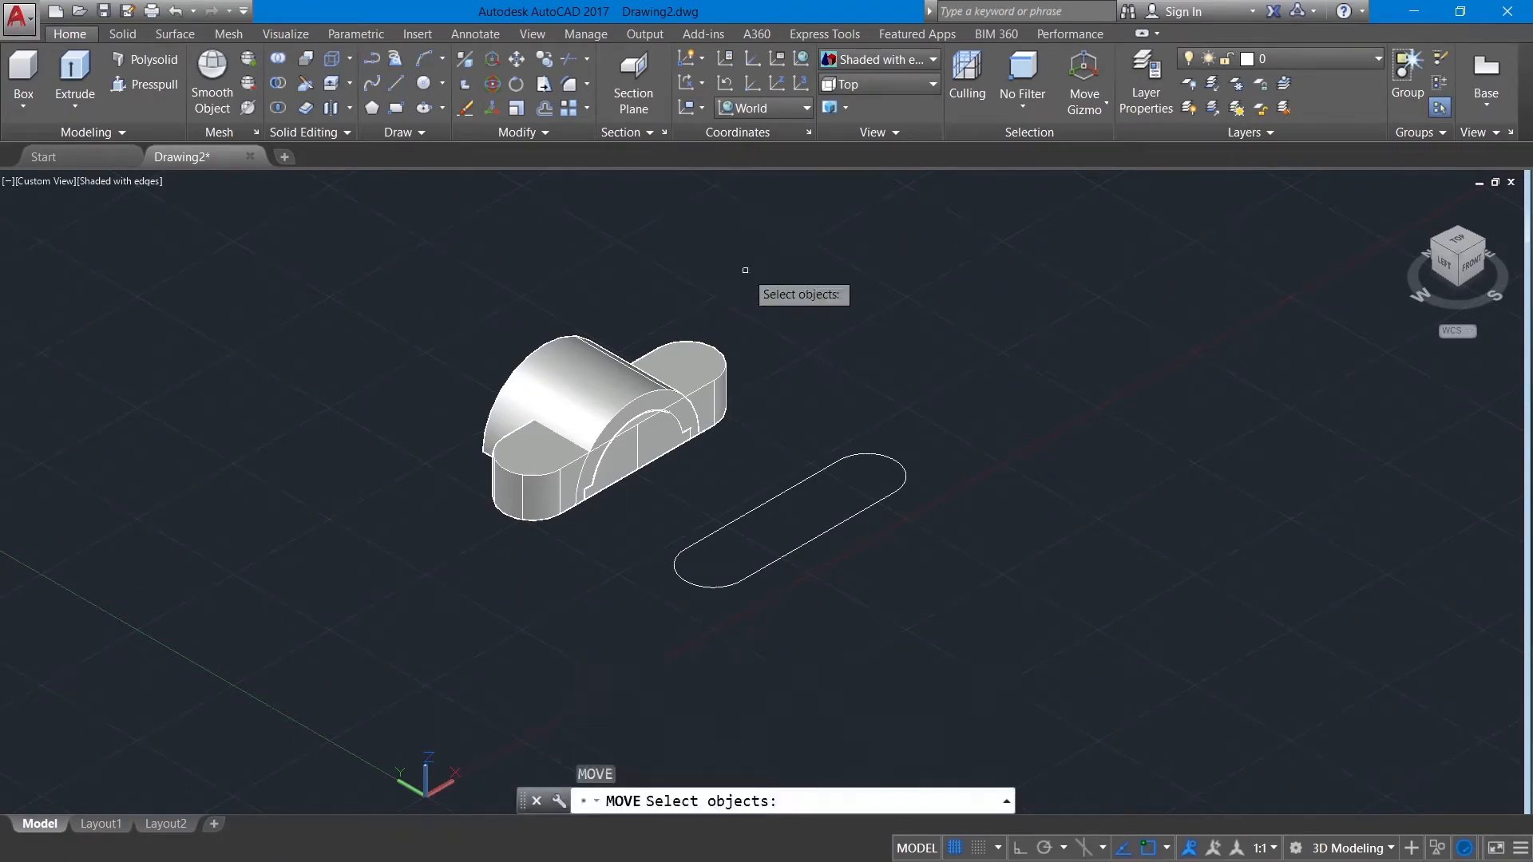
left_click(695, 353)
key("Return")
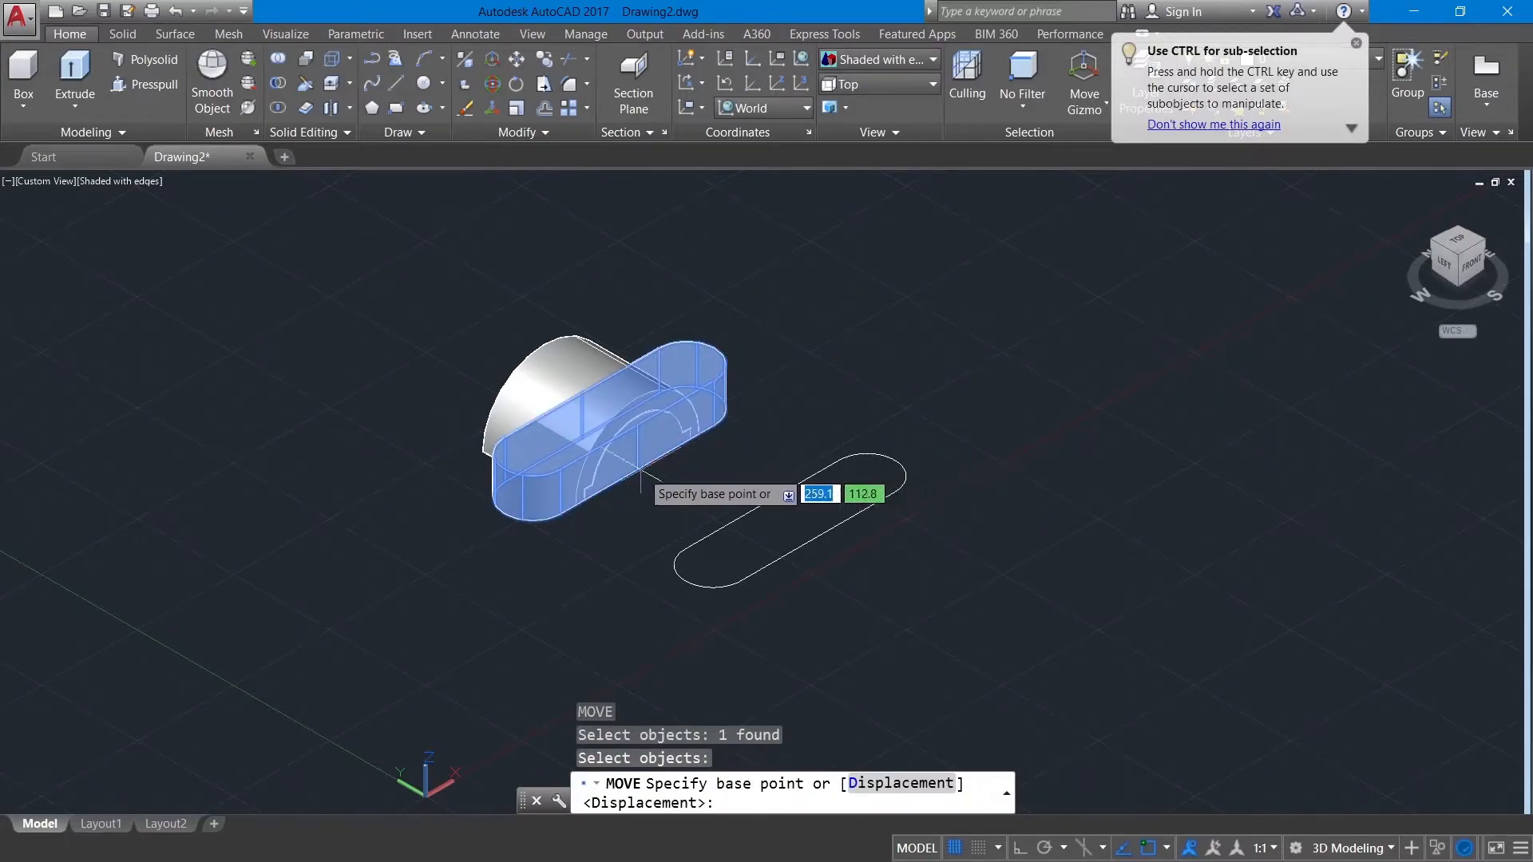
left_click(641, 470)
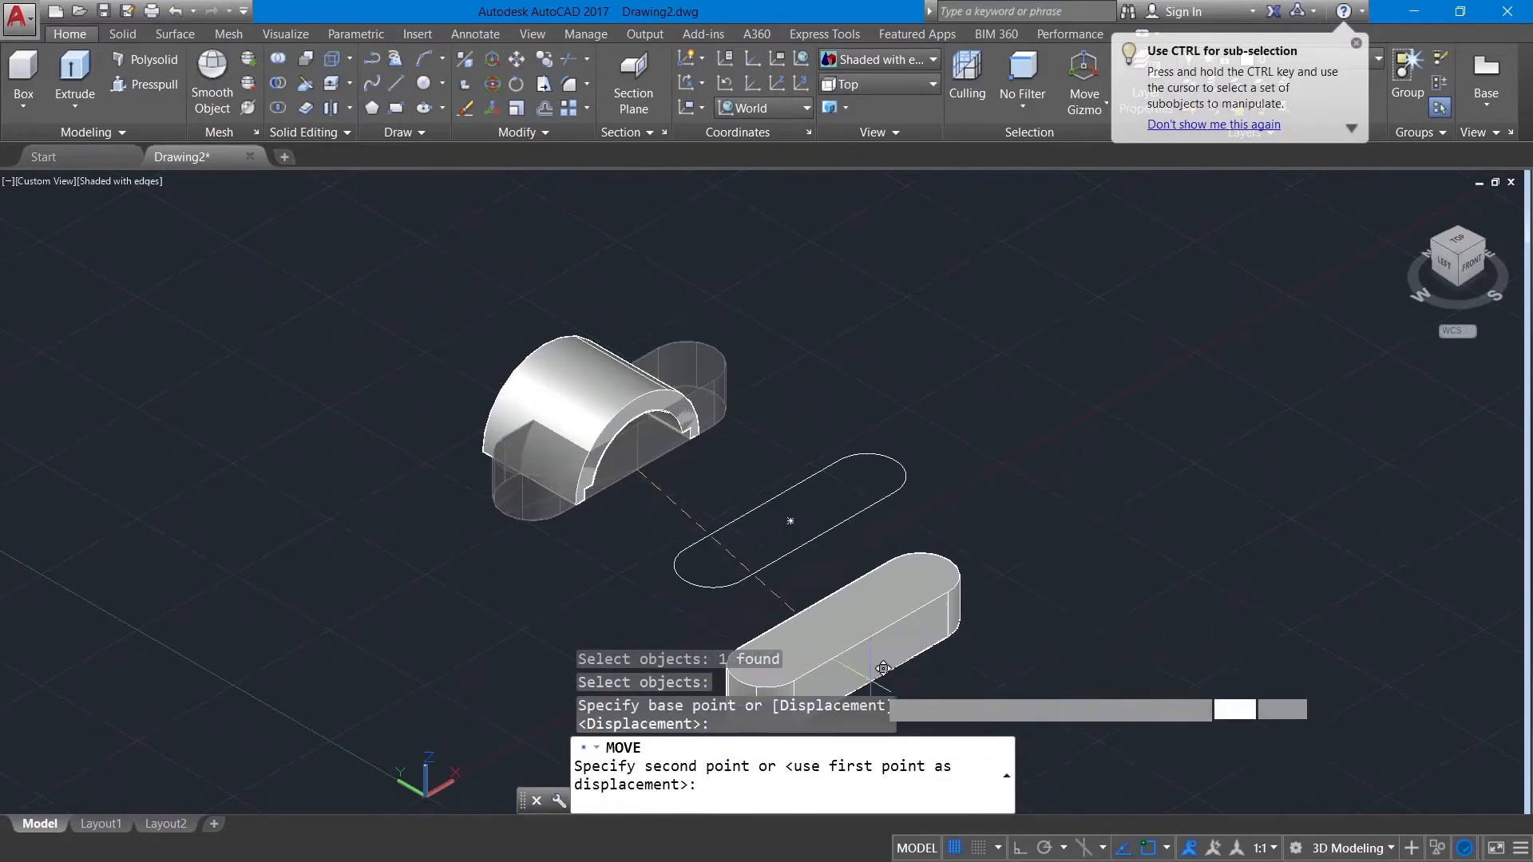
left_click(1020, 848)
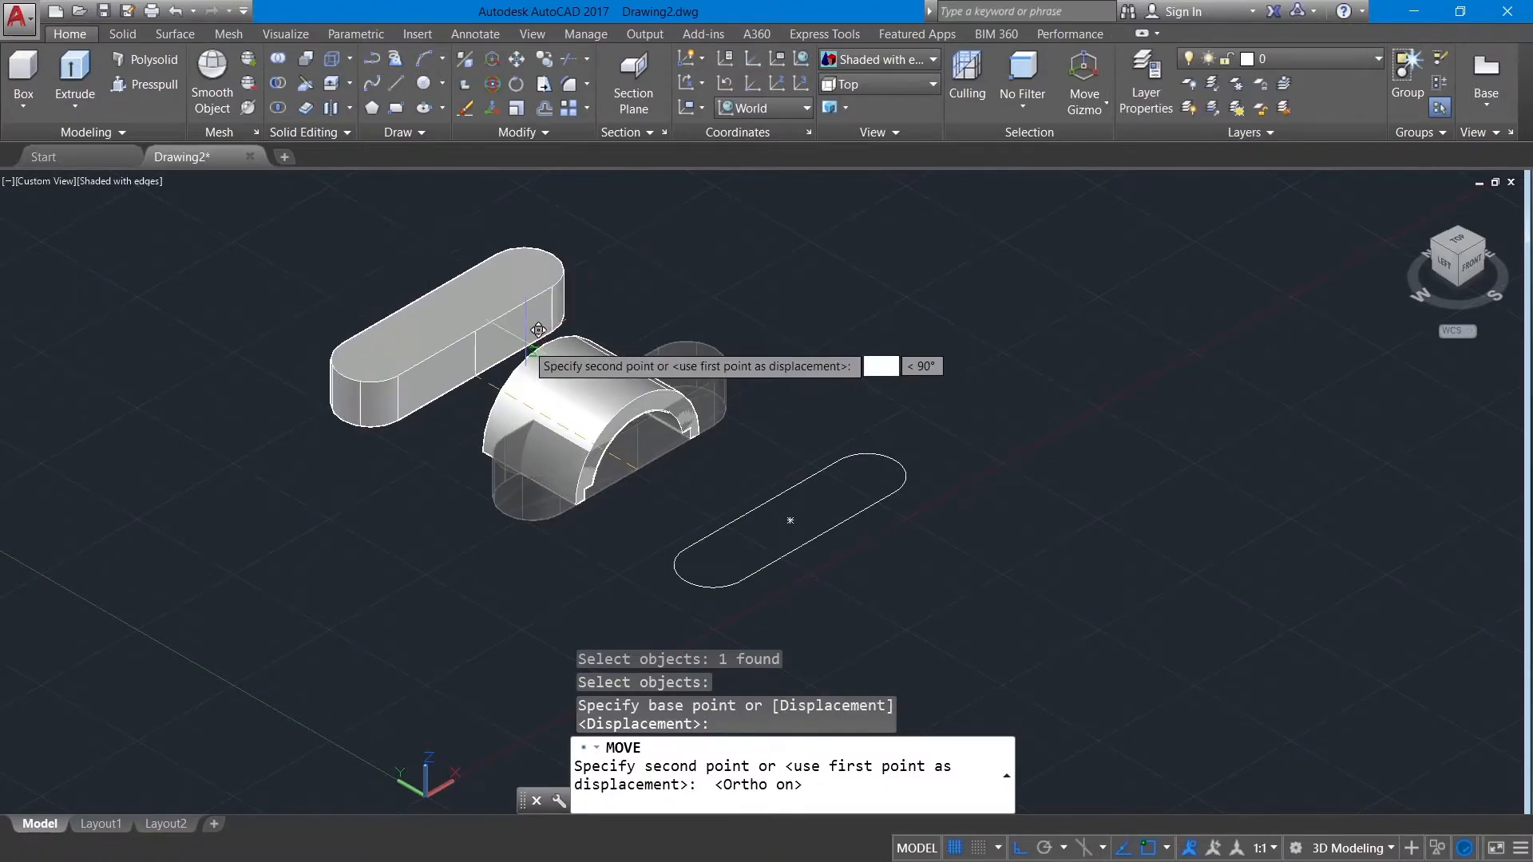
type("15")
key("Return")
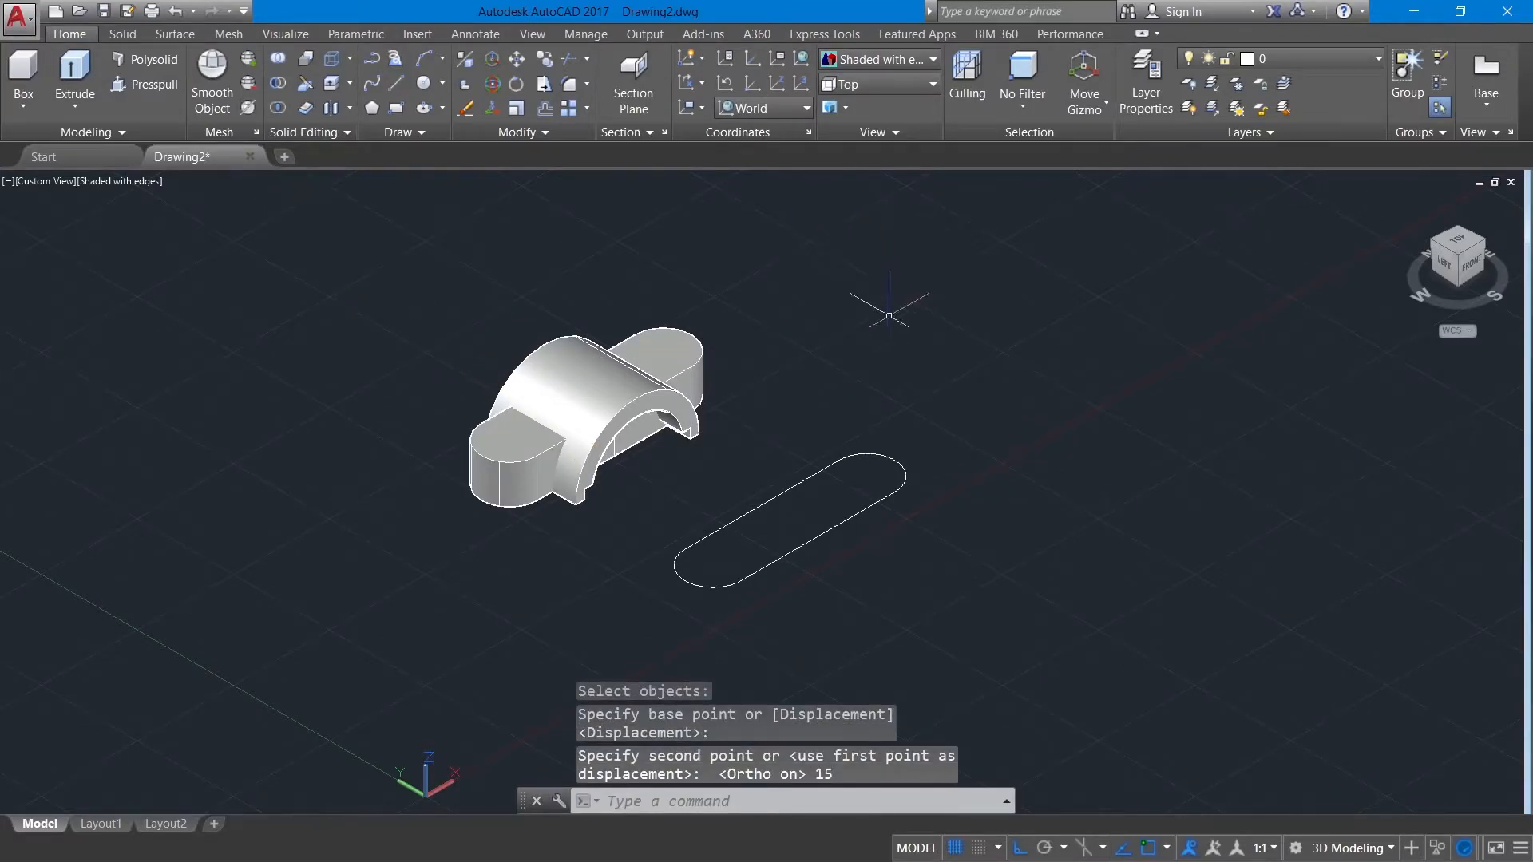
In the top view, draw a closed rectangle 40 mm wide and 50 mm high from lines, clear of the slot outline
left_click(870, 85)
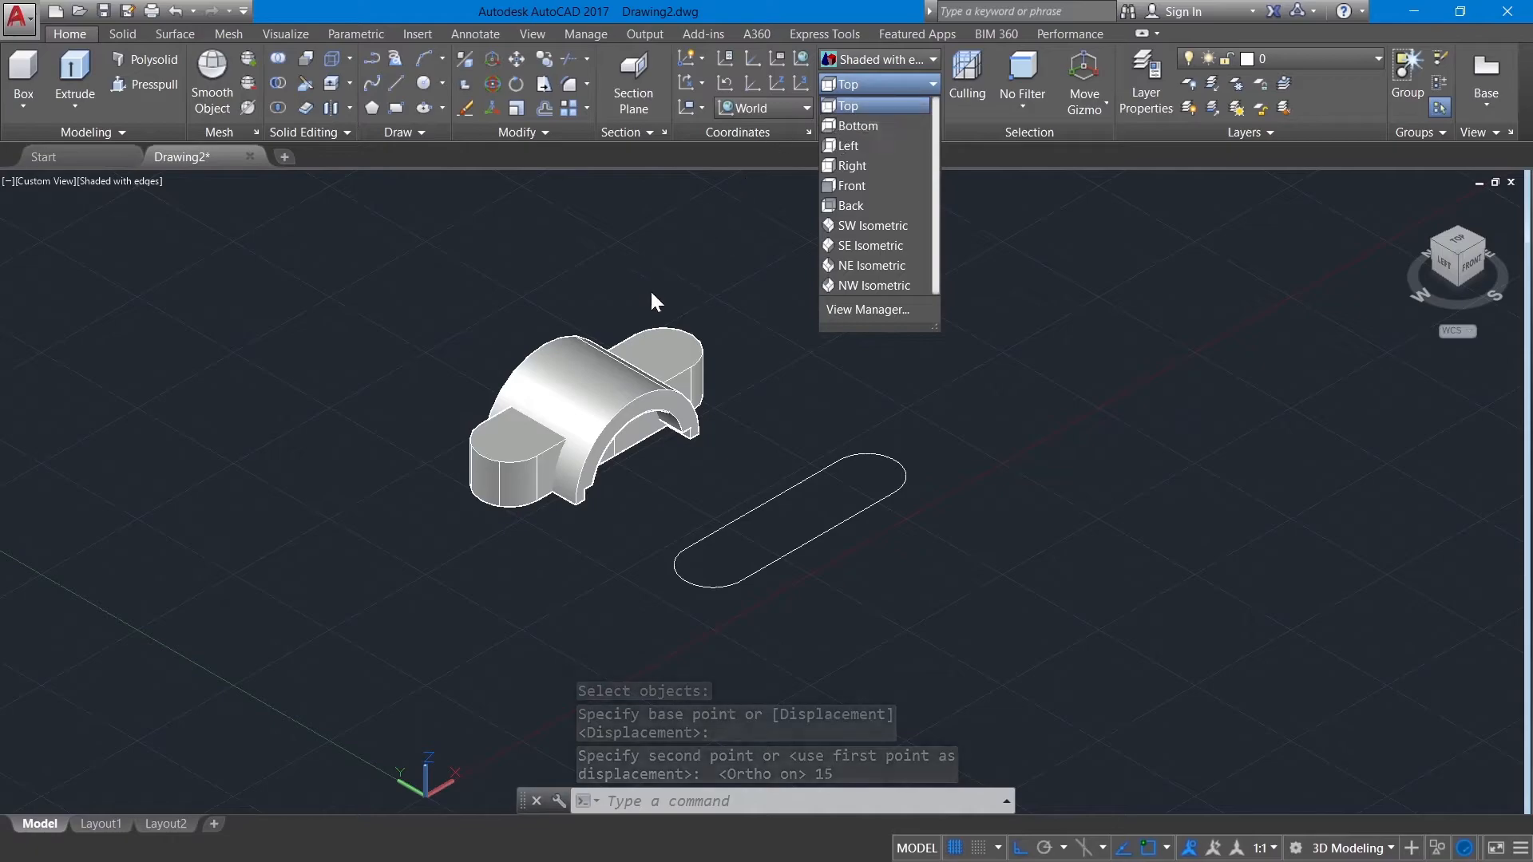
left_click(865, 84)
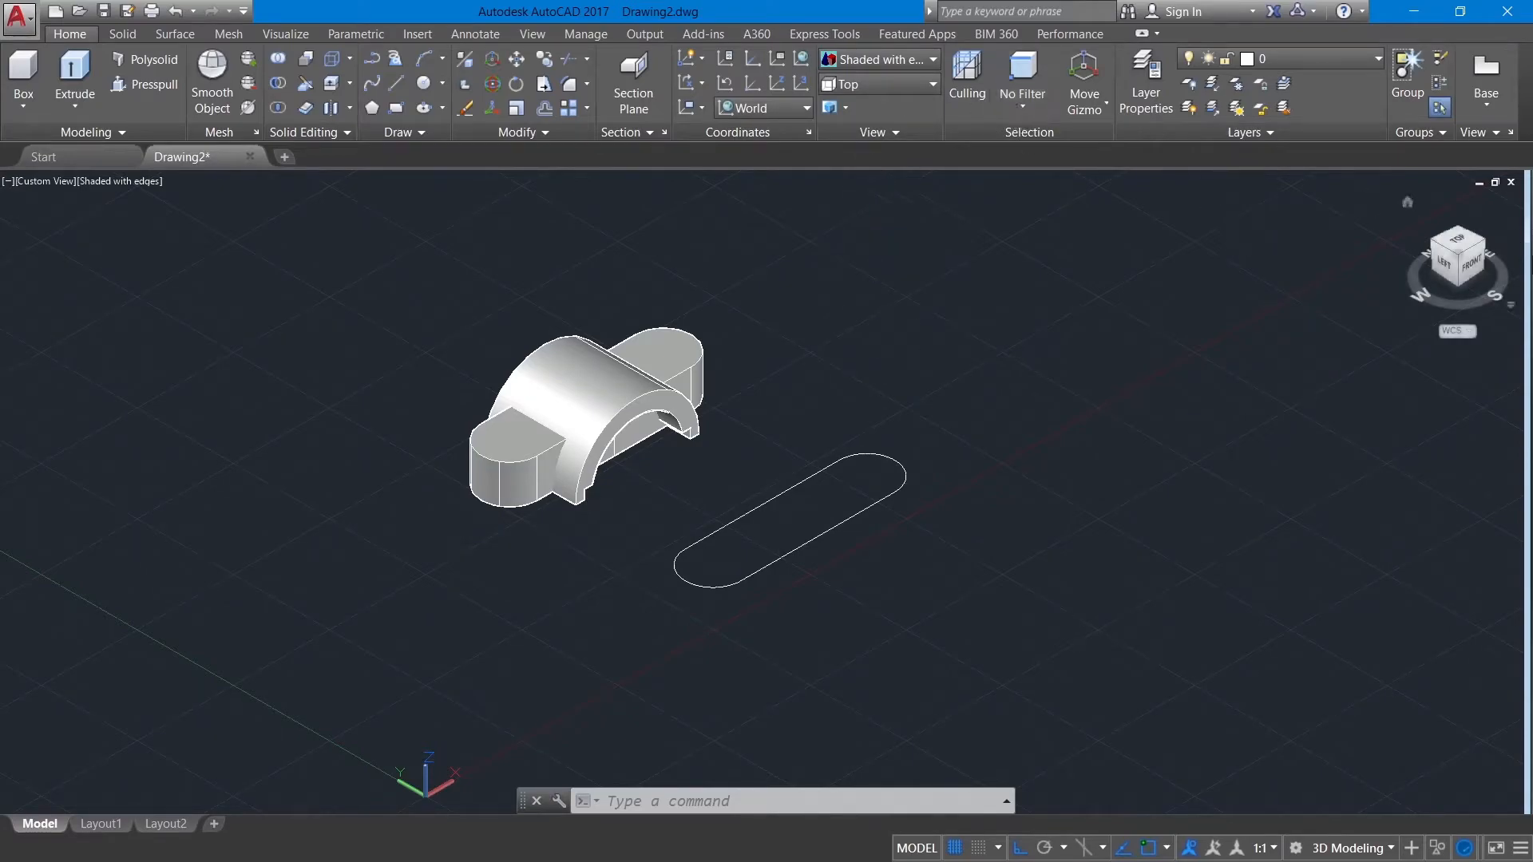
left_click(1450, 243)
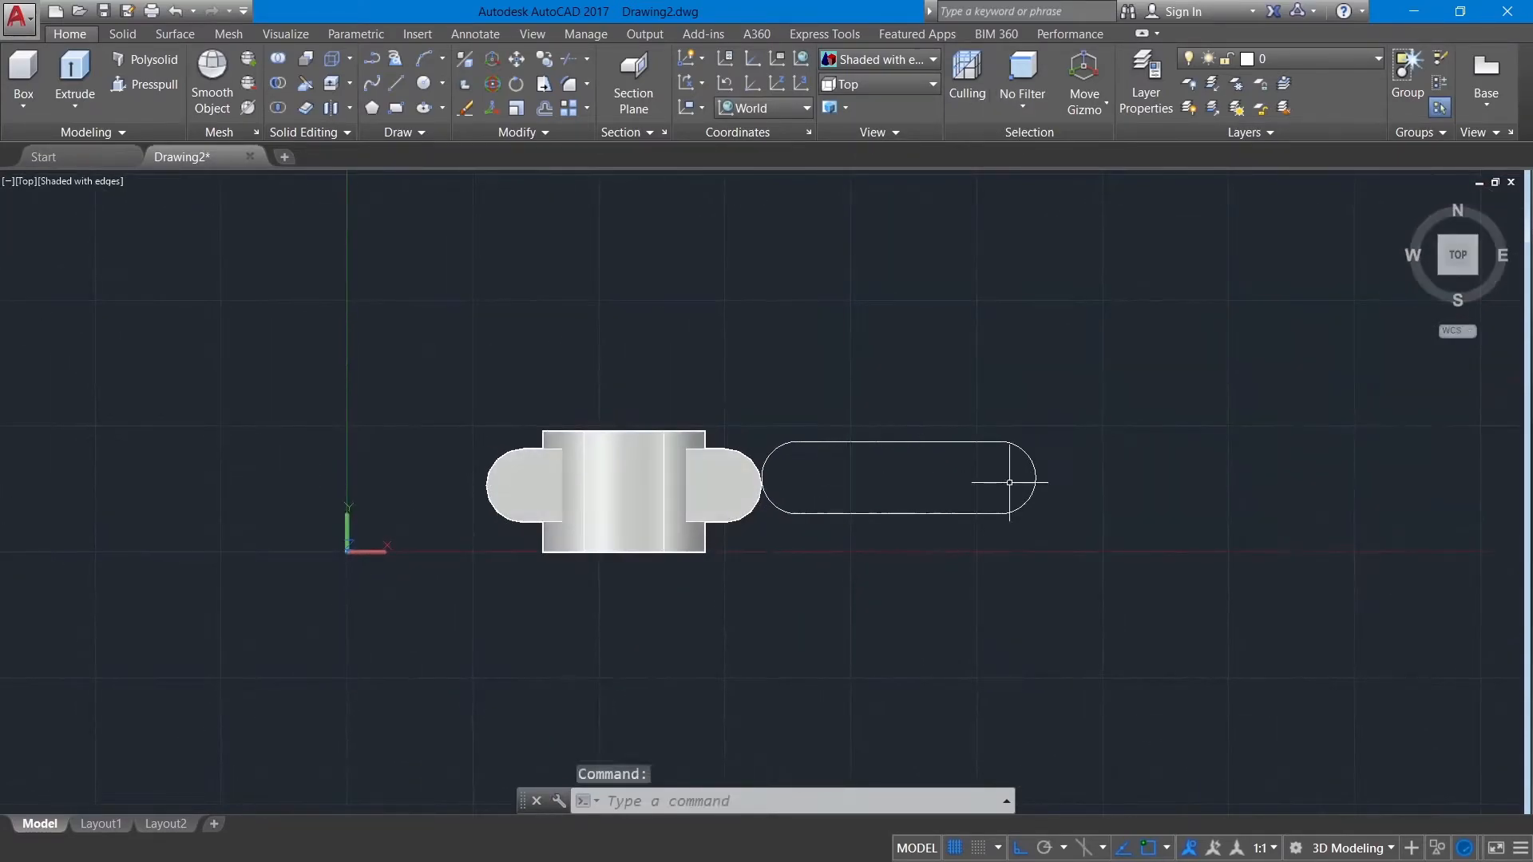
middle_click_drag(947, 476, 764, 413)
key("Escape")
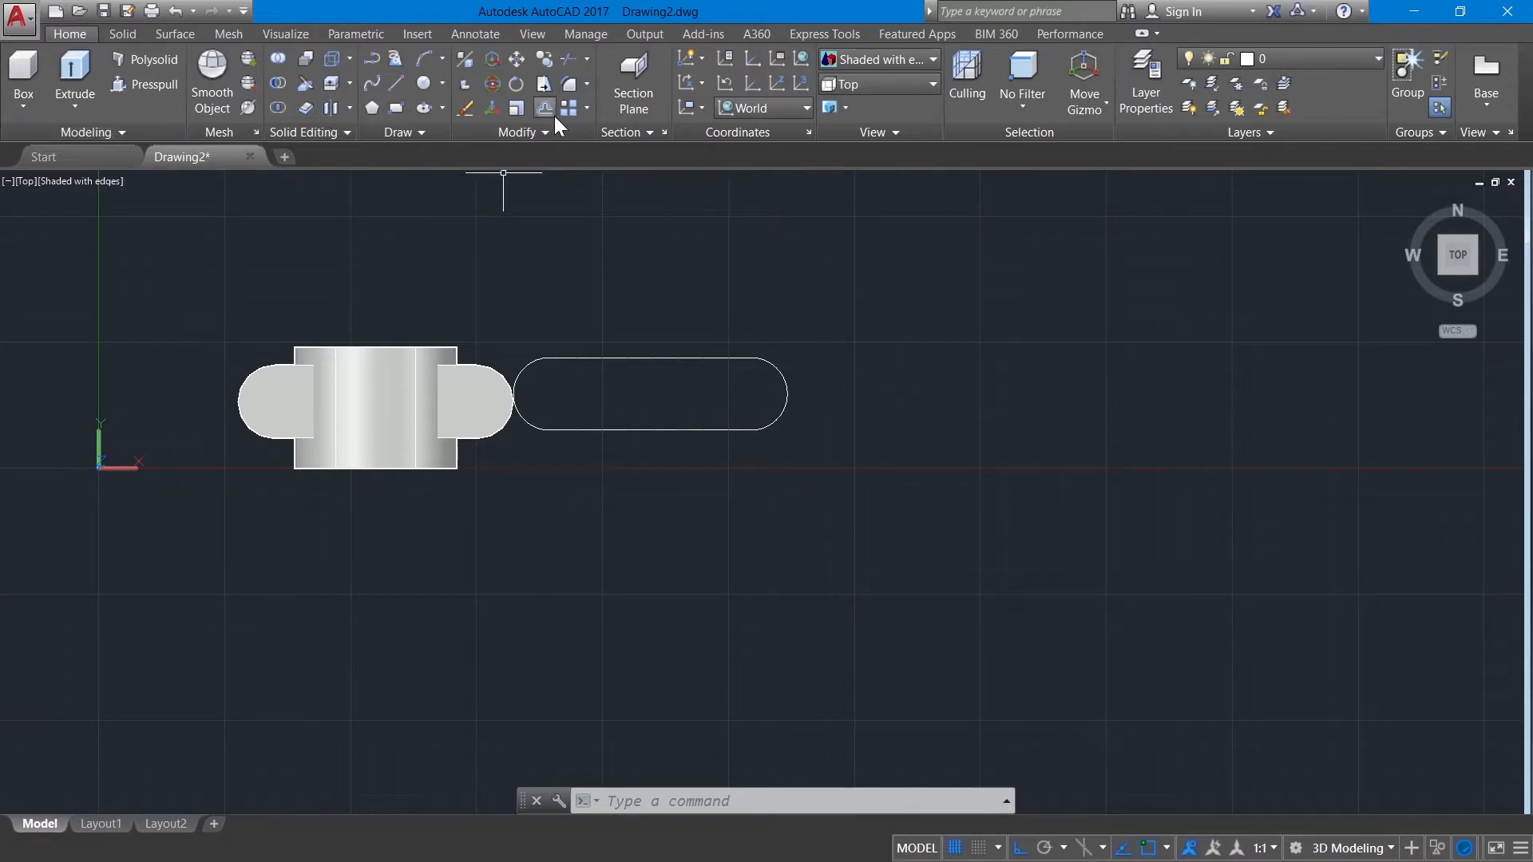
left_click(395, 84)
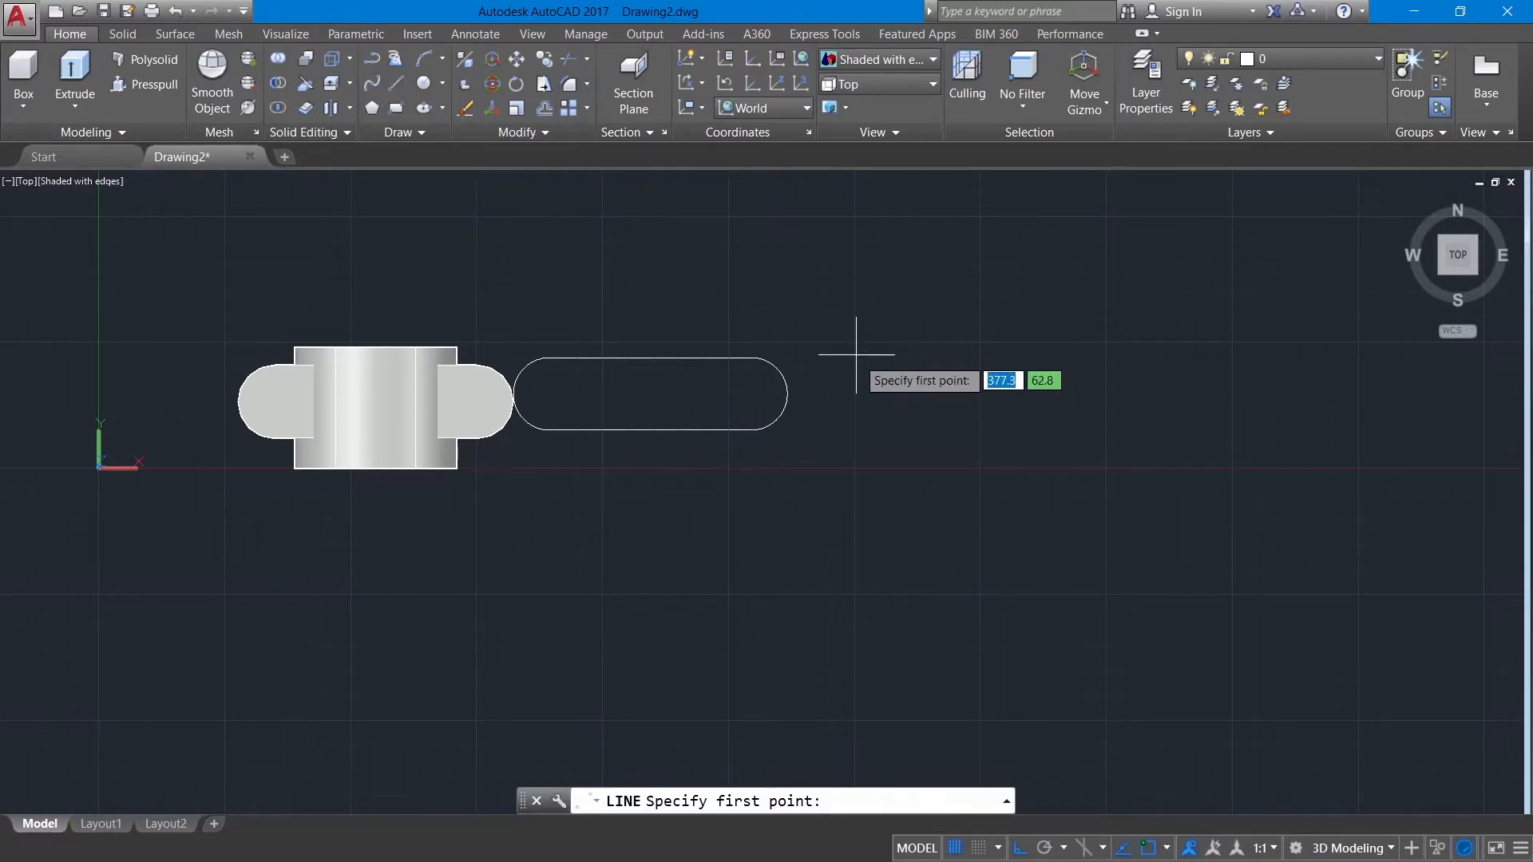
left_click(925, 296)
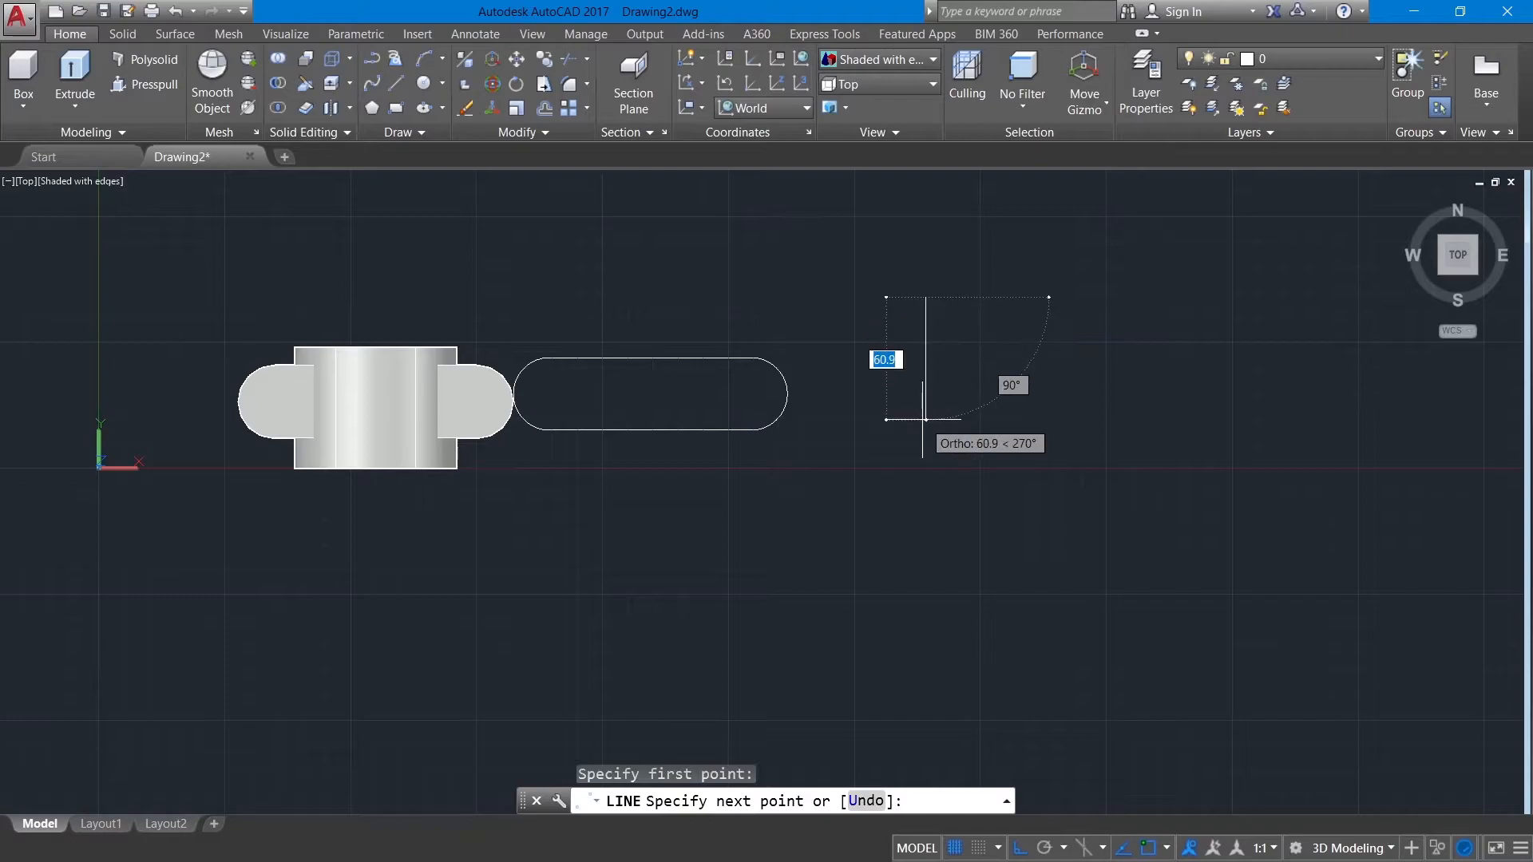
type("50")
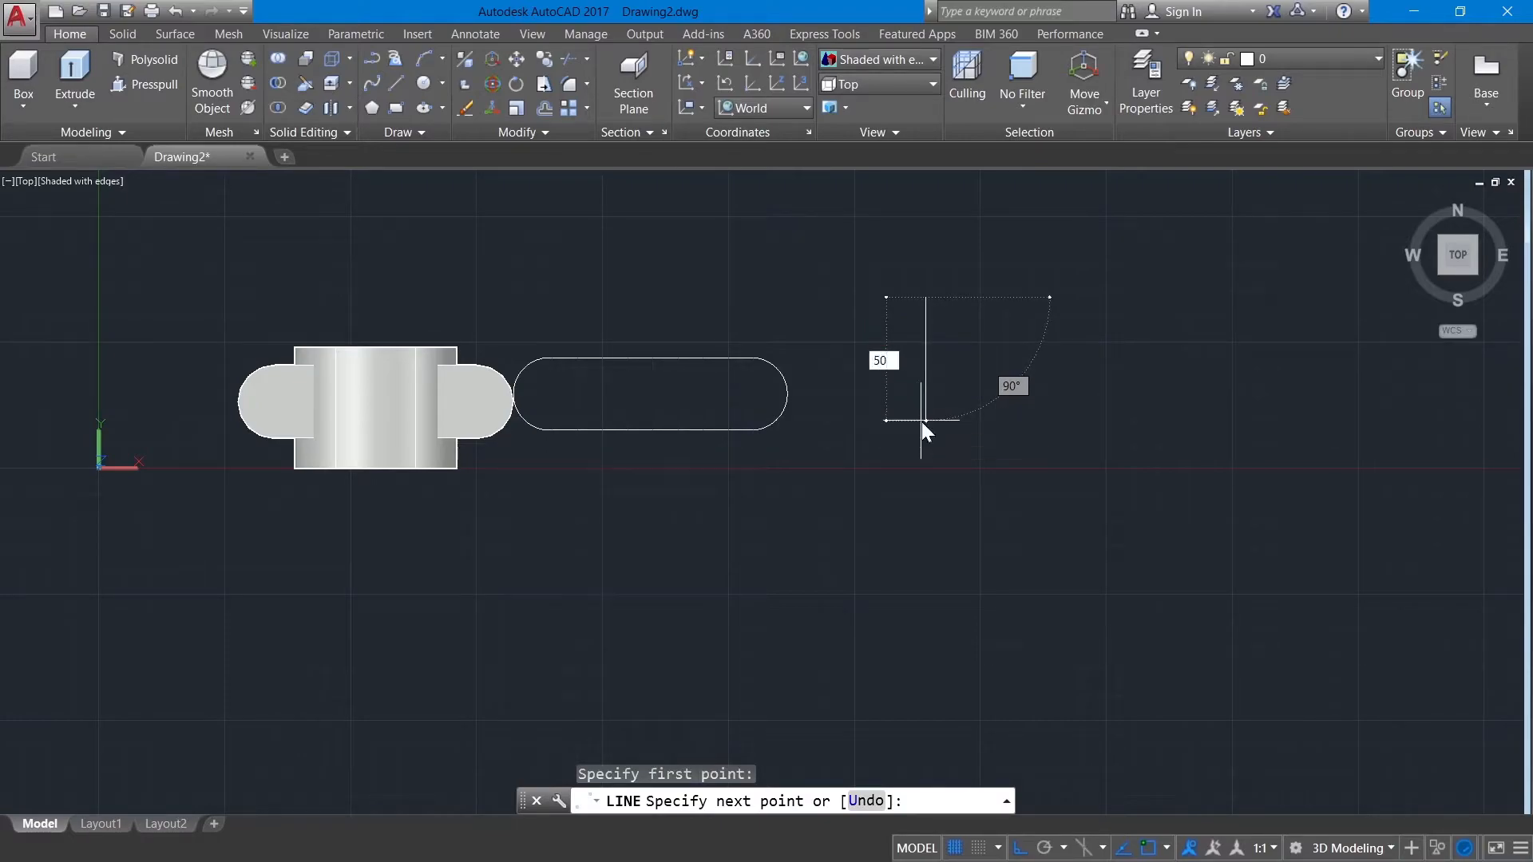
key("Return")
type("40")
key("Return")
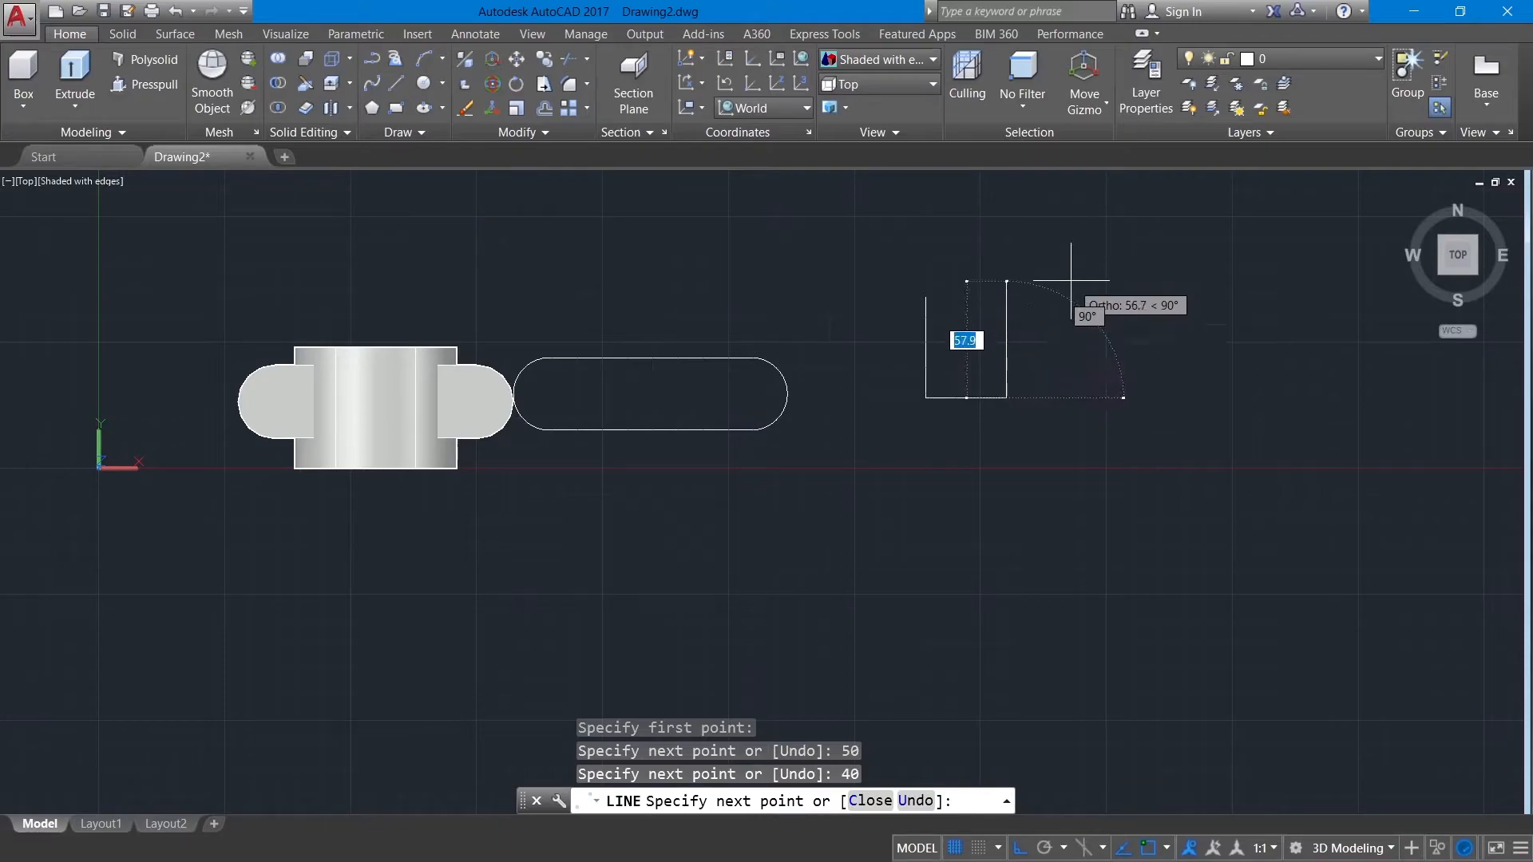
type("50")
key("Return")
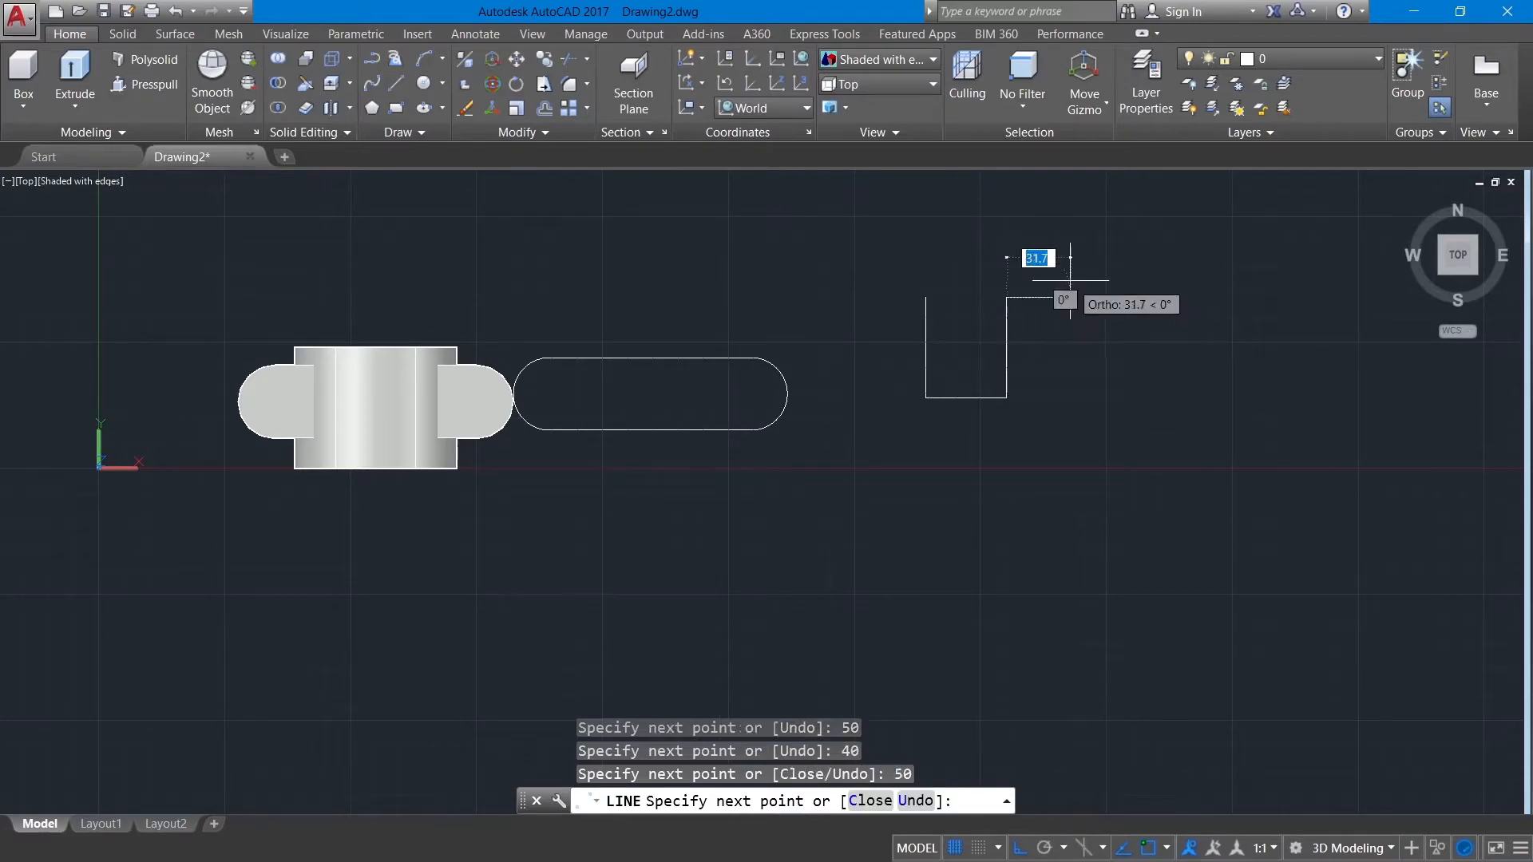
left_click(926, 297)
right_click(928, 299)
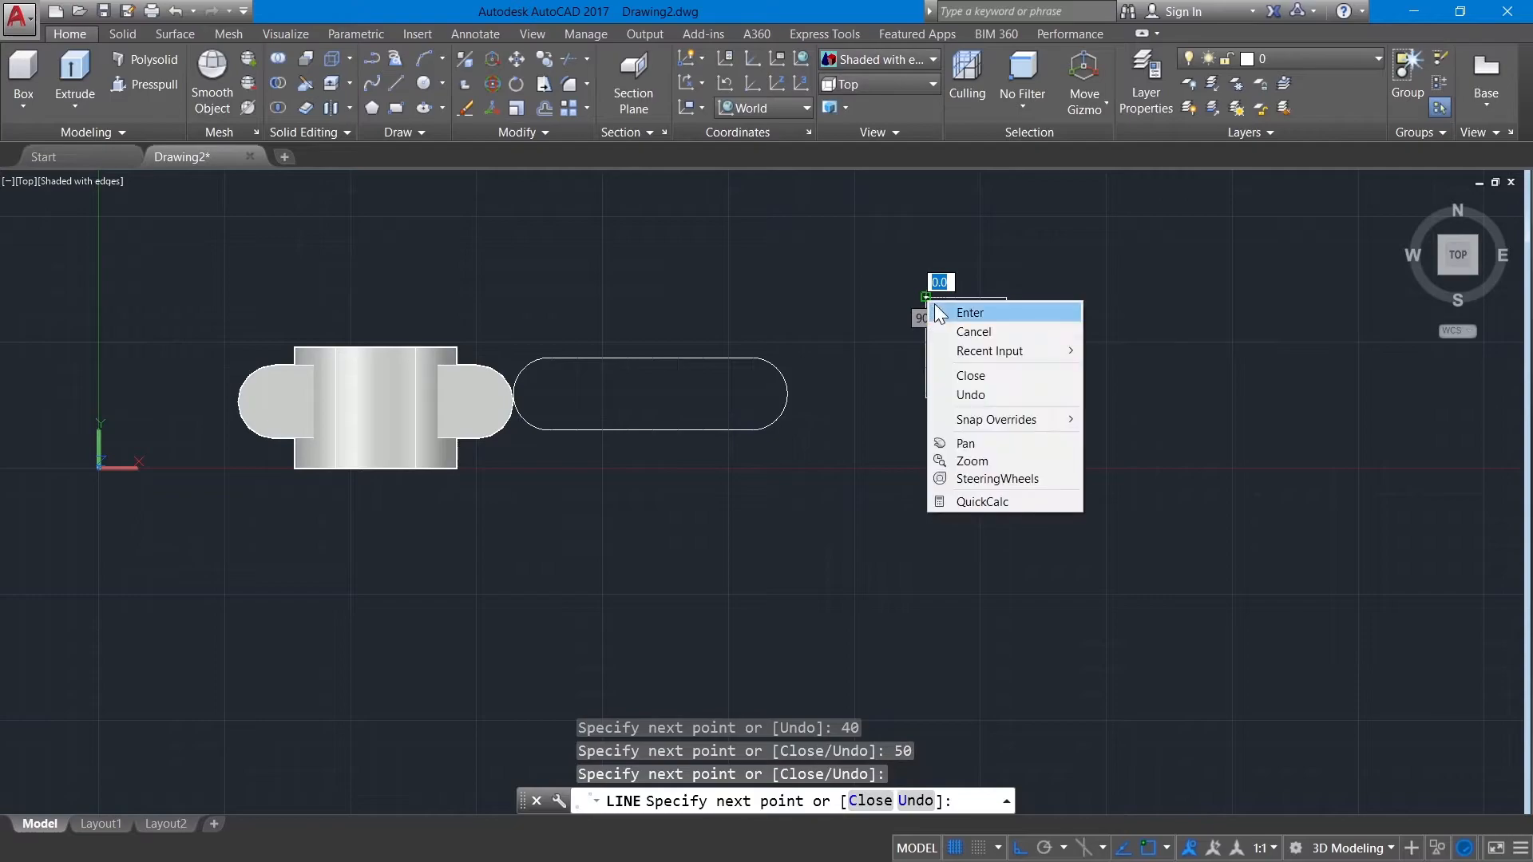
left_click(943, 311)
Join the rectangle's four lines into one closed polyline
type("j")
key("Return")
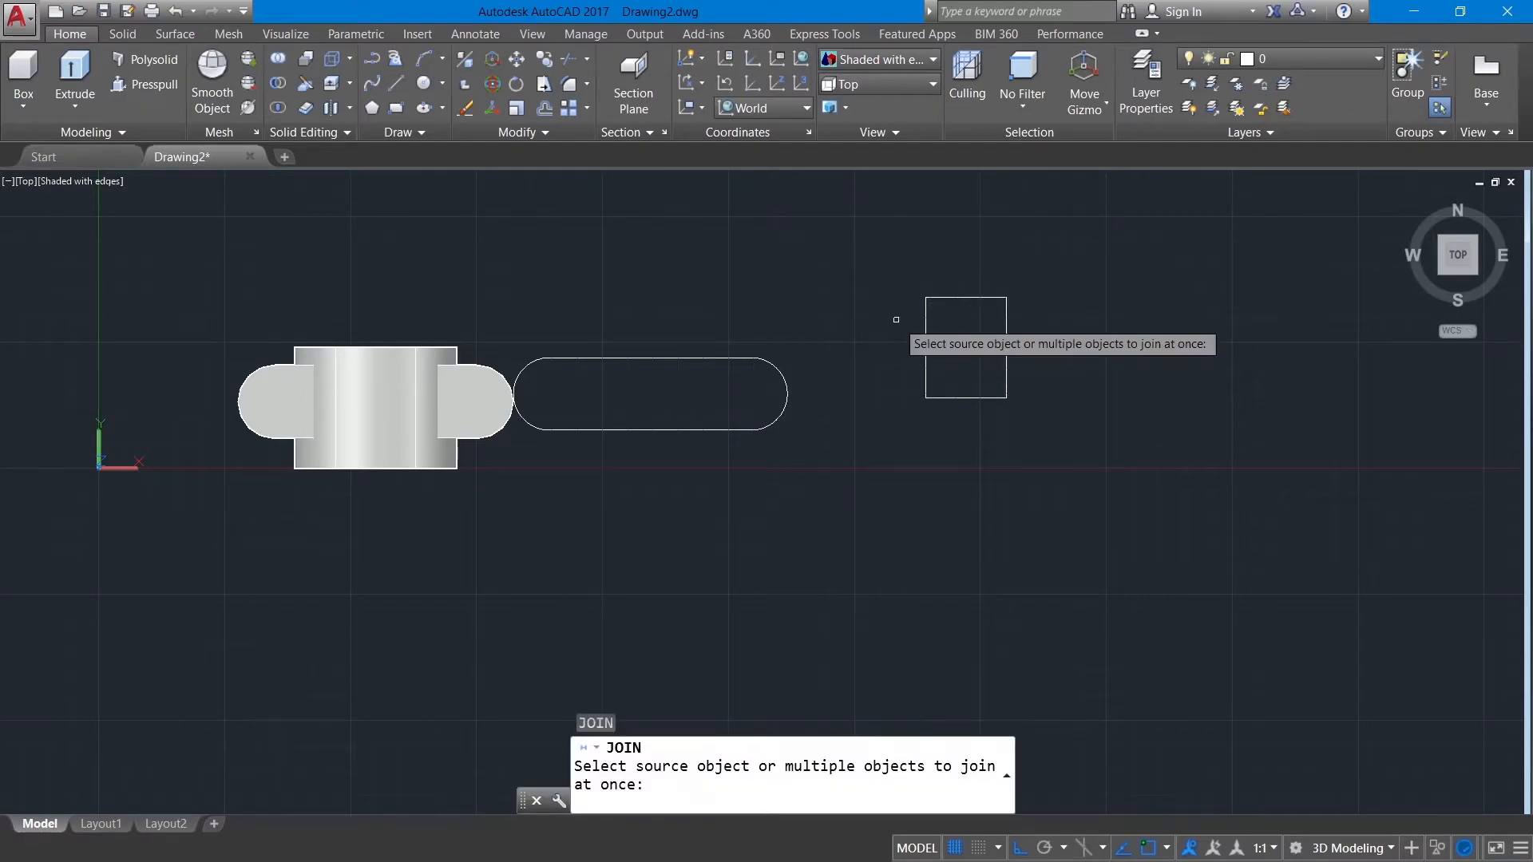
left_click(1038, 407)
left_click(885, 268)
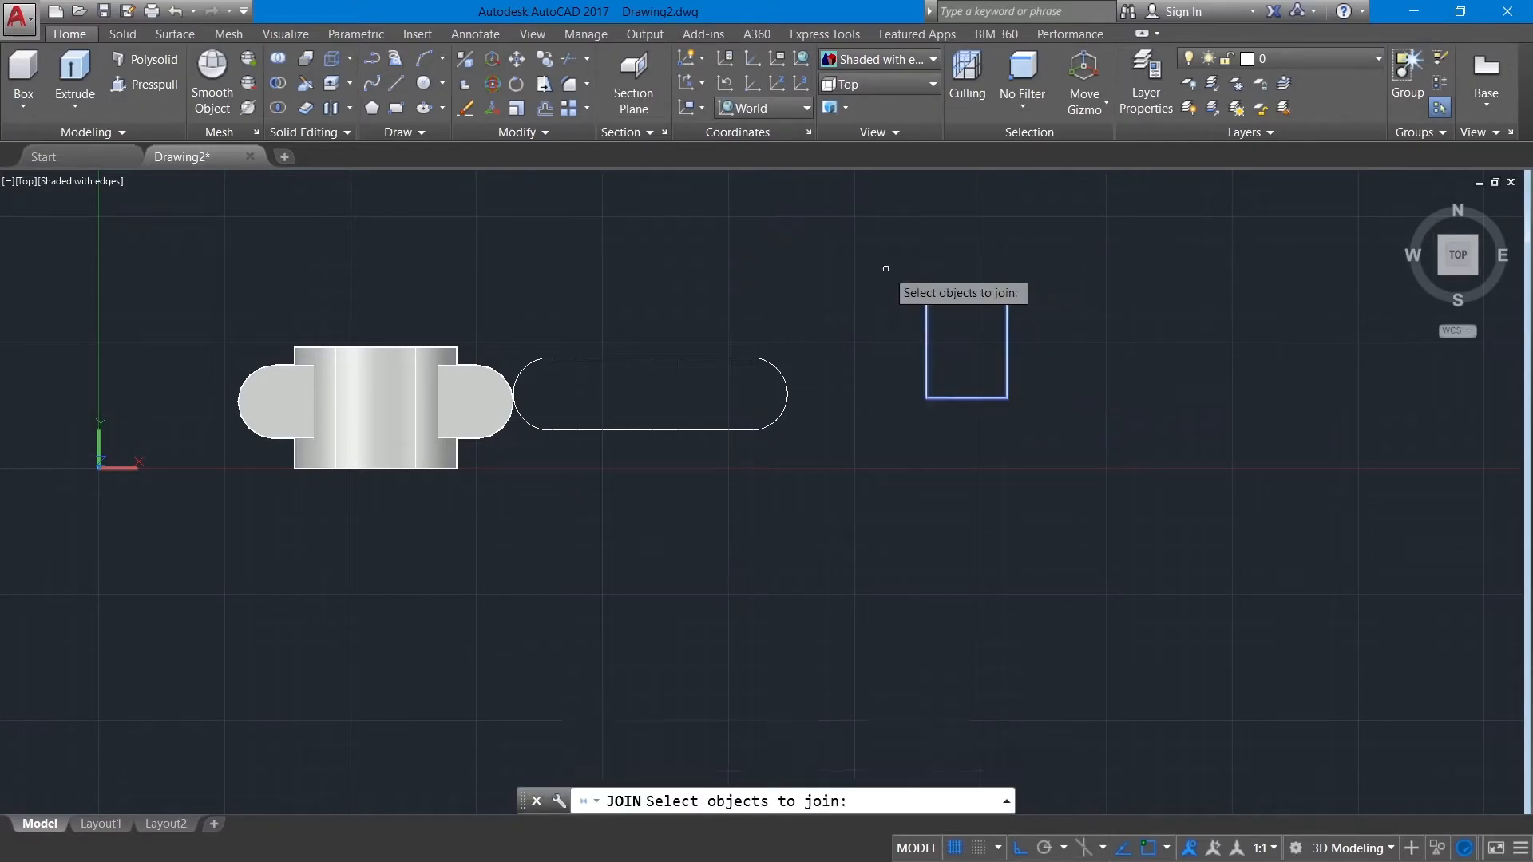
key("Return")
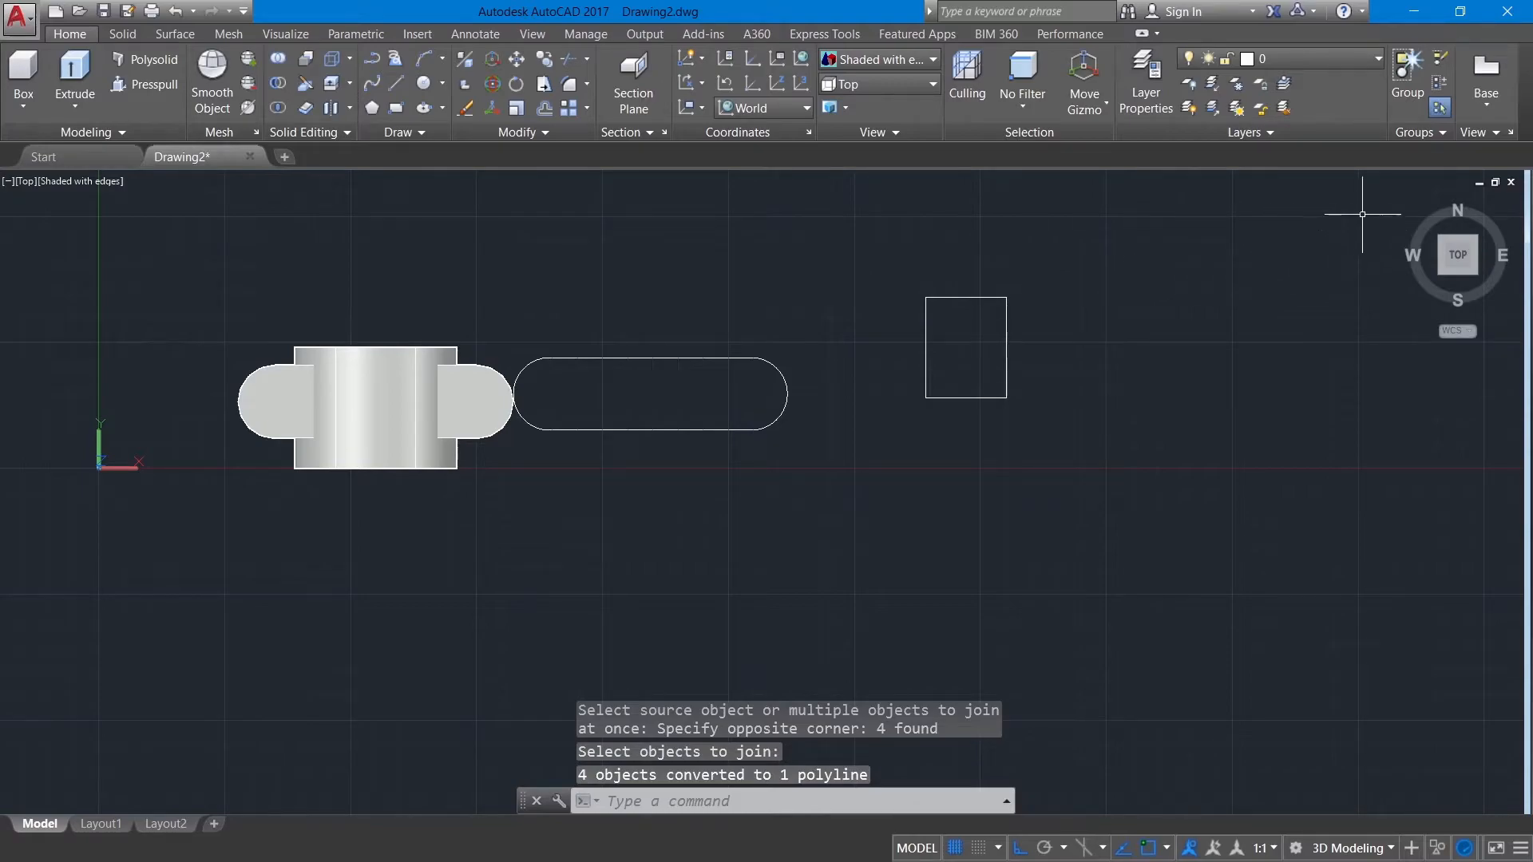
Return to an isometric view with parallel projection and press-pull the rectangle 45 mm upward into a block
left_click_drag(1406, 205, 952, 460)
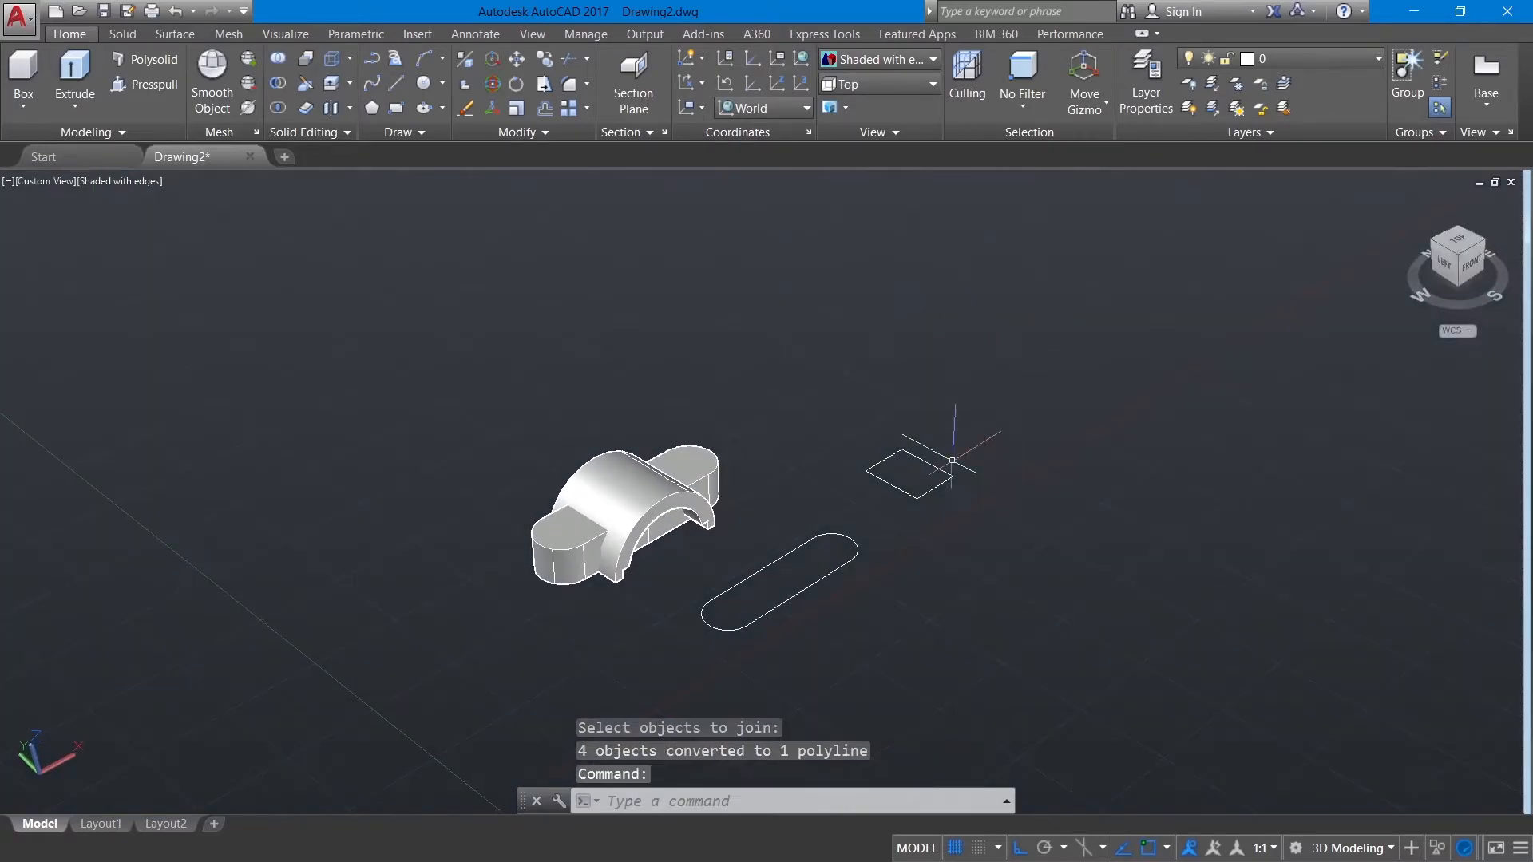
right_click(1459, 275)
left_click(1373, 300)
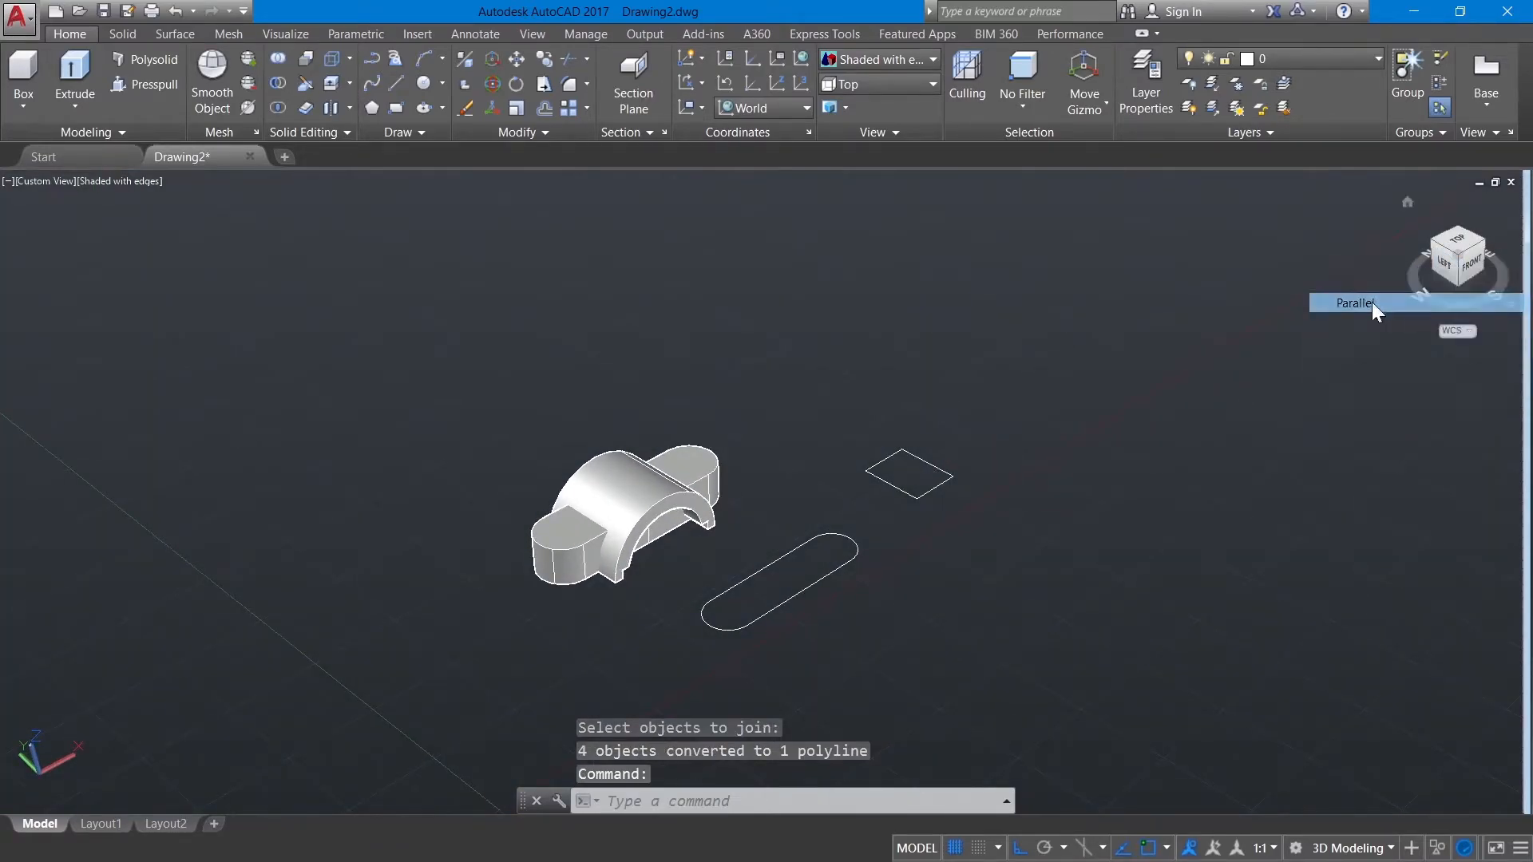
middle_click_drag(797, 507, 753, 463)
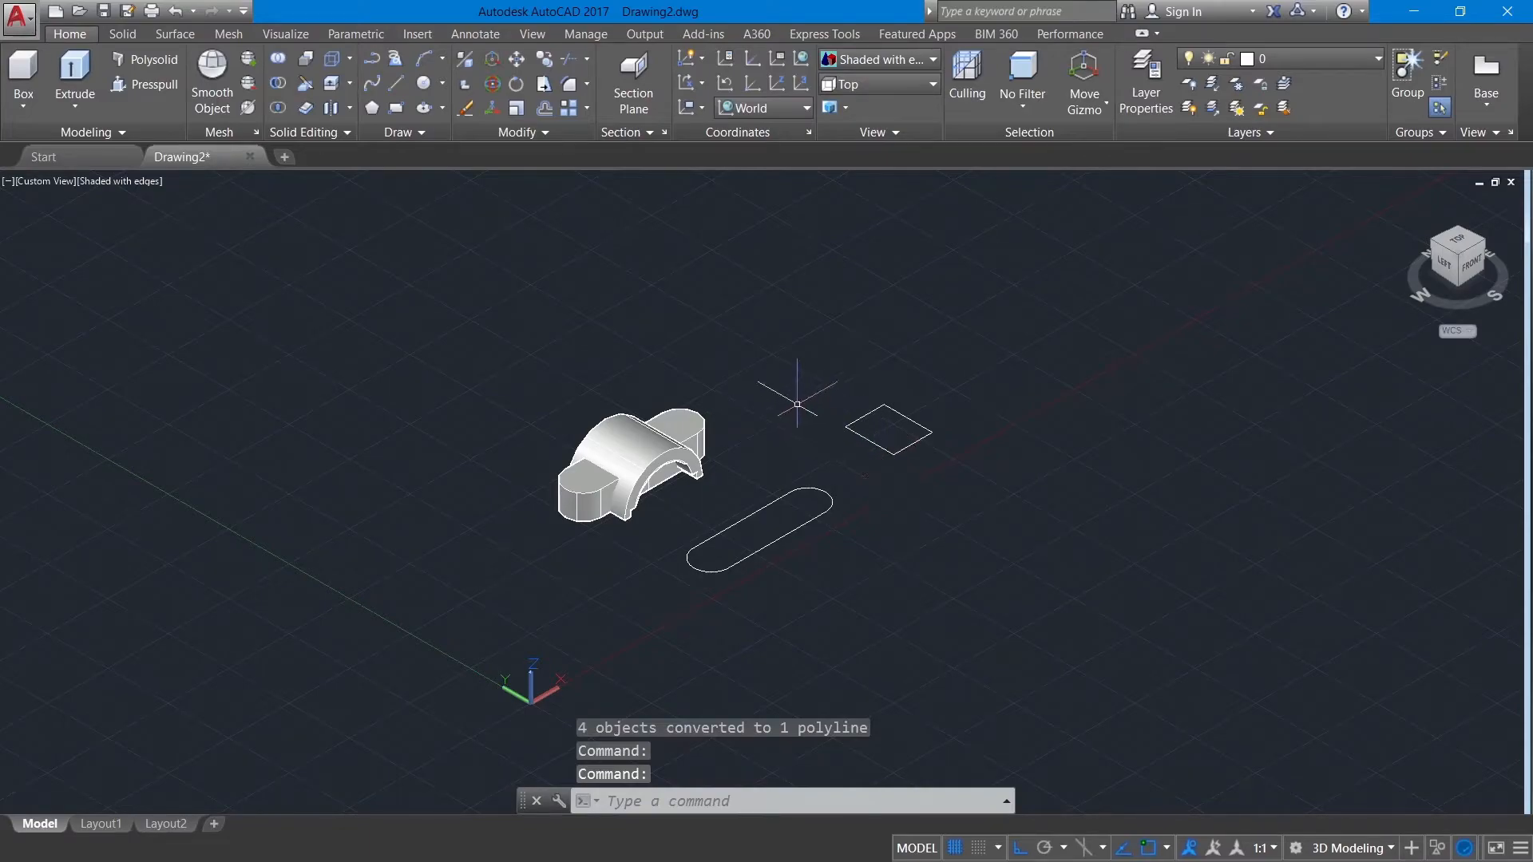
left_click(169, 88)
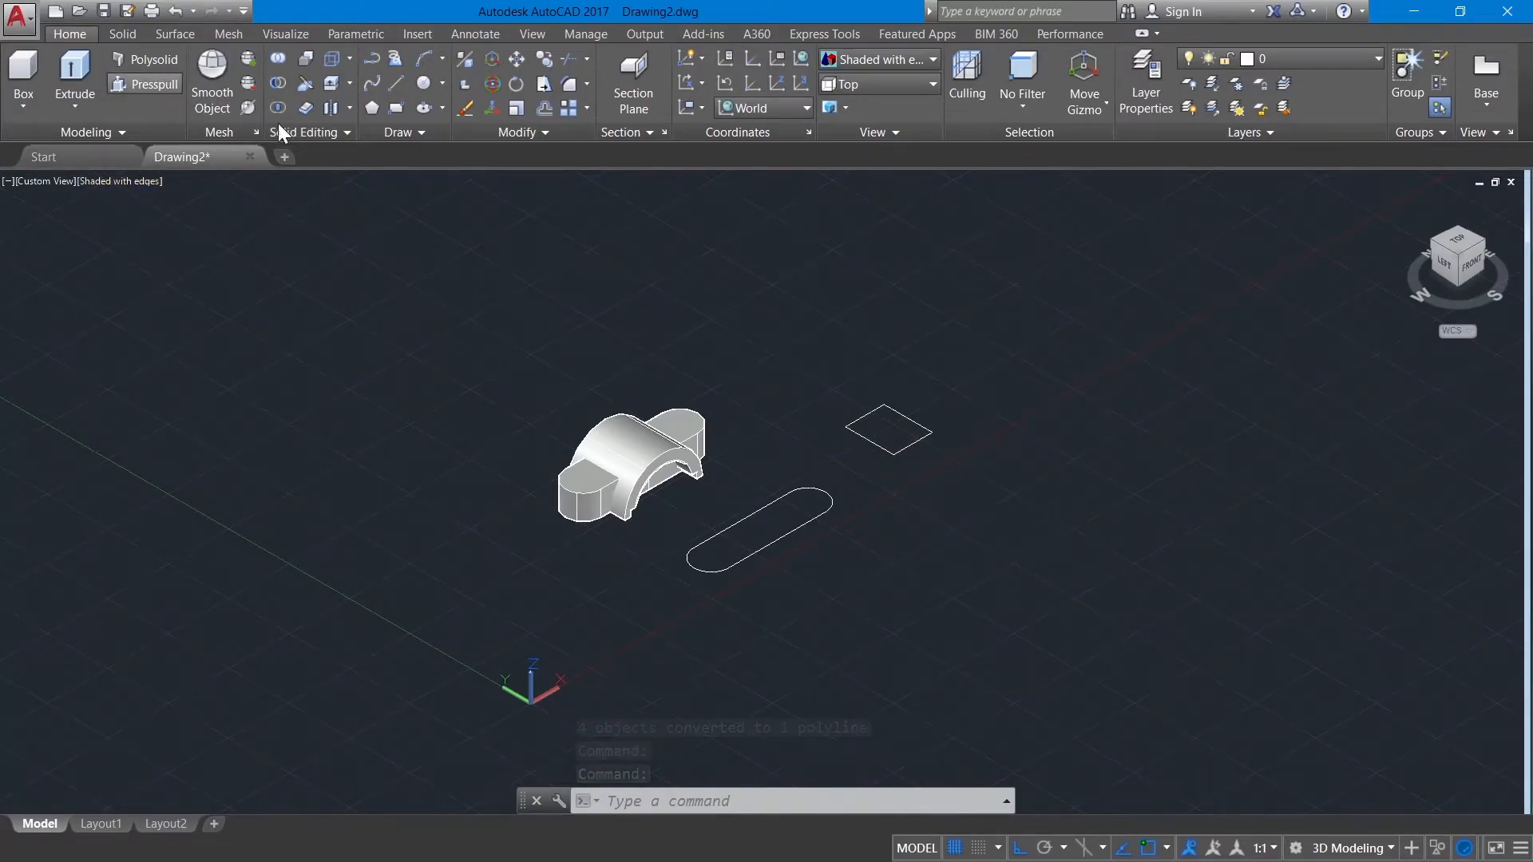
left_click(888, 429)
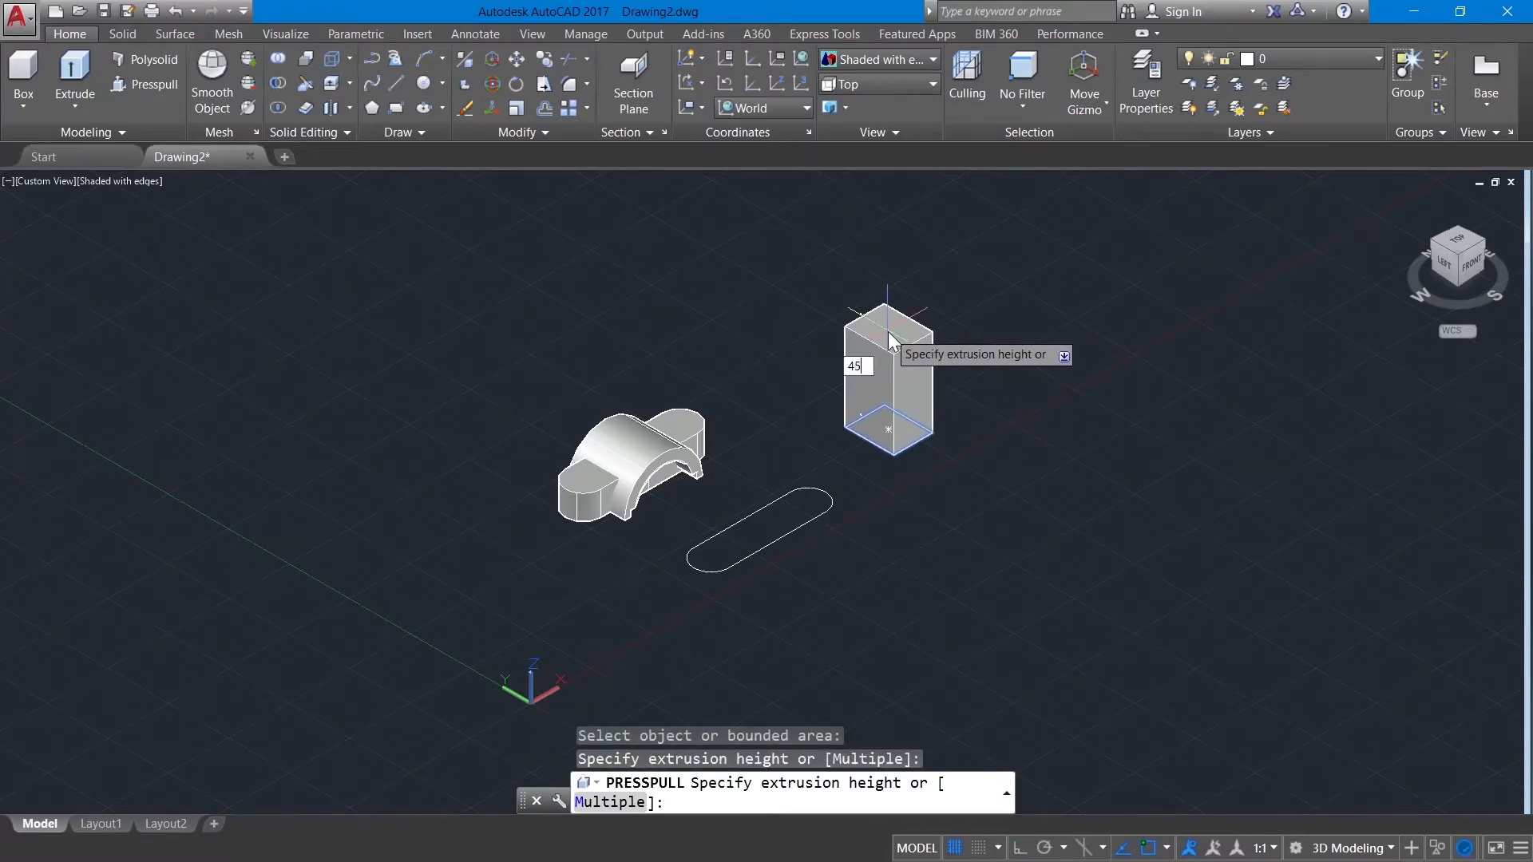
key("Return")
key("Return")
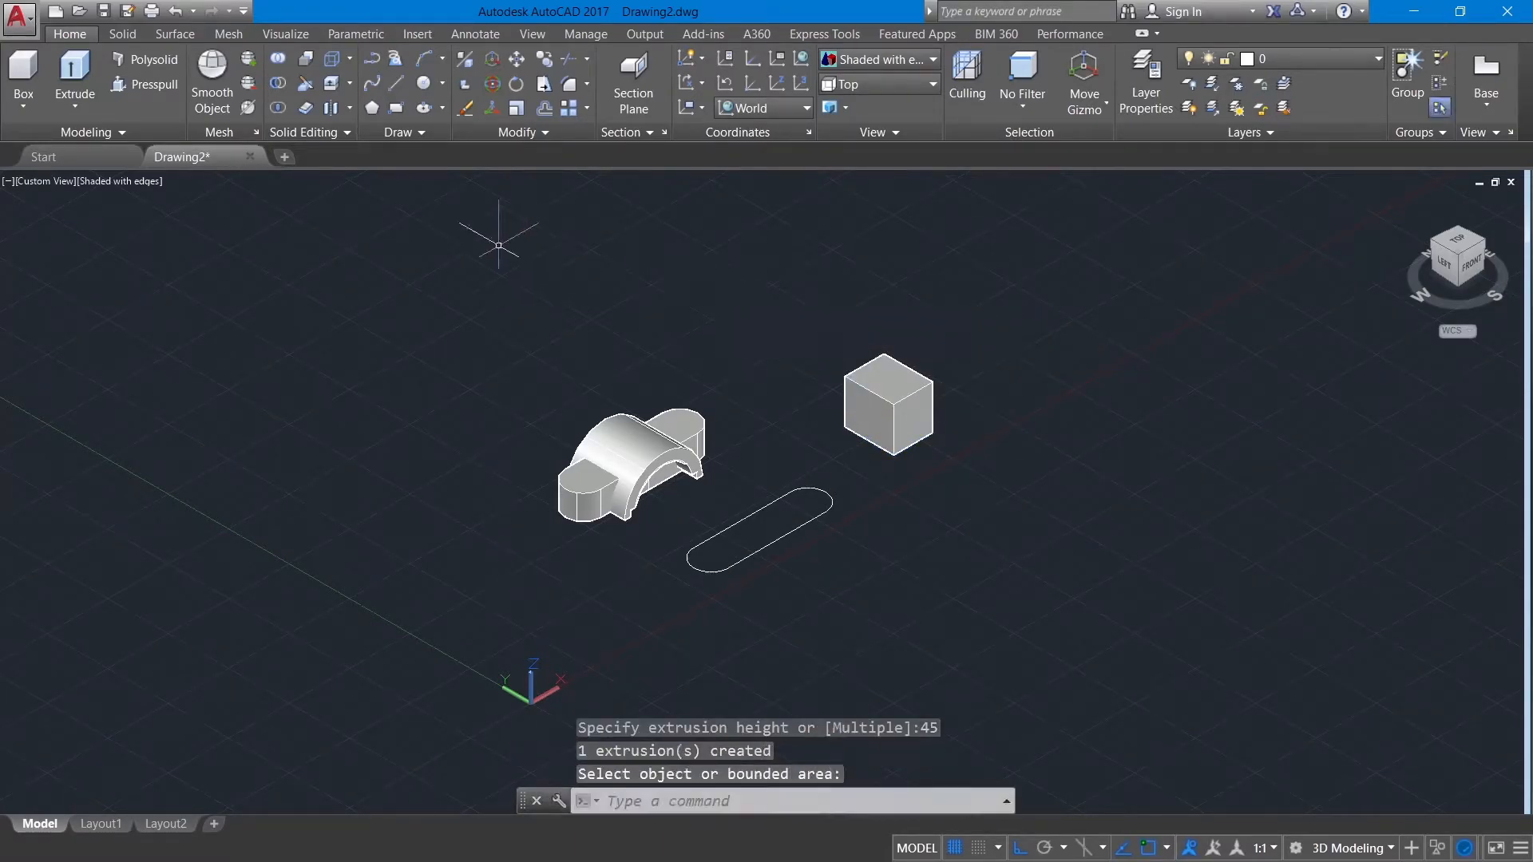
Turn Ortho off and move the block by its lower front edge's midpoint to the middle between the arch solid's front feet
right_click(619, 289)
mouse_move(756, 323)
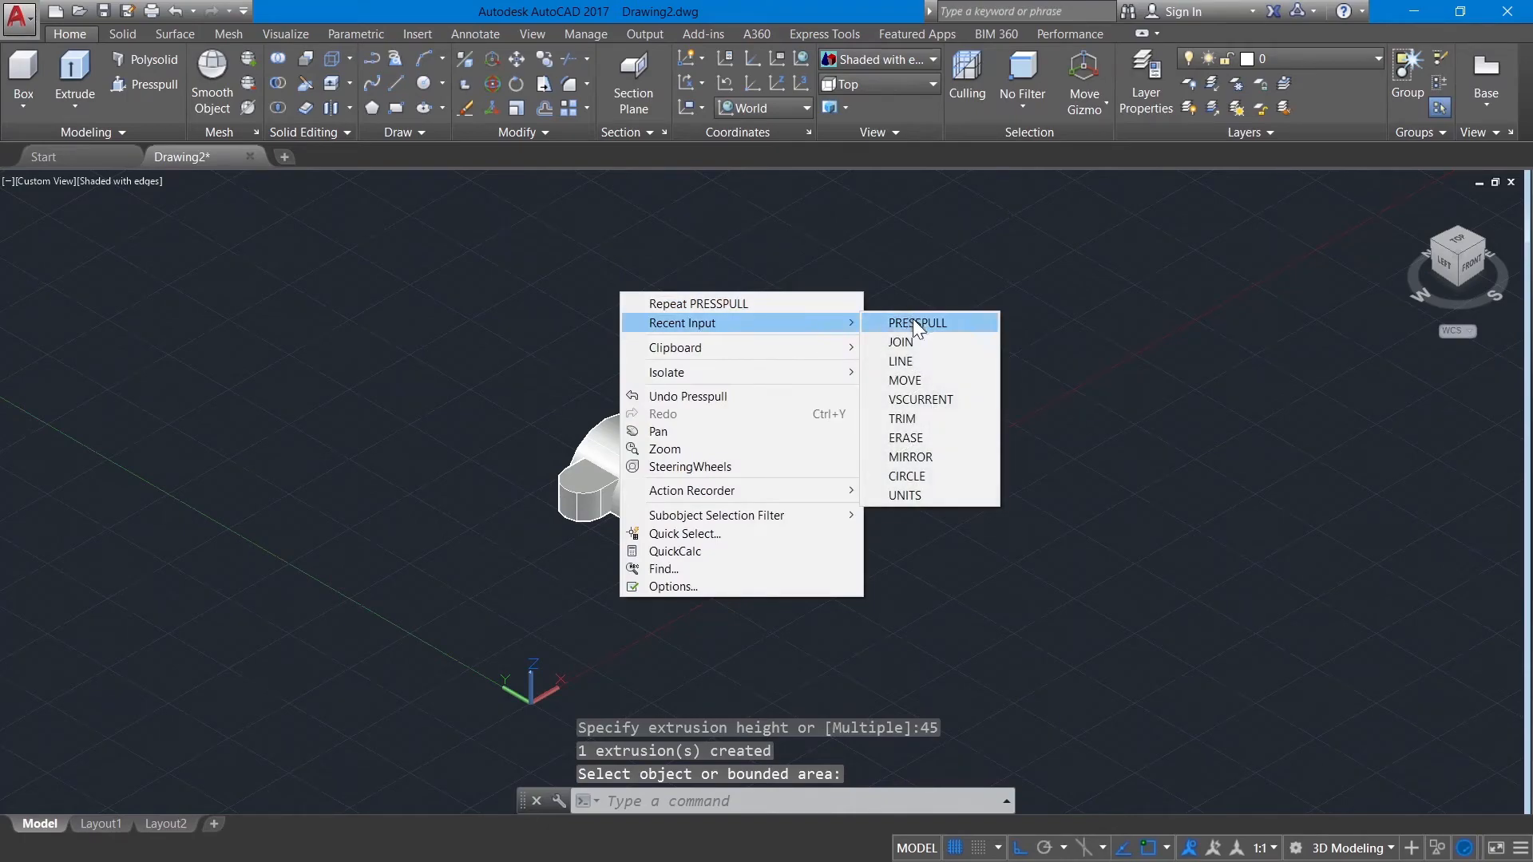
left_click(932, 380)
left_click(910, 404)
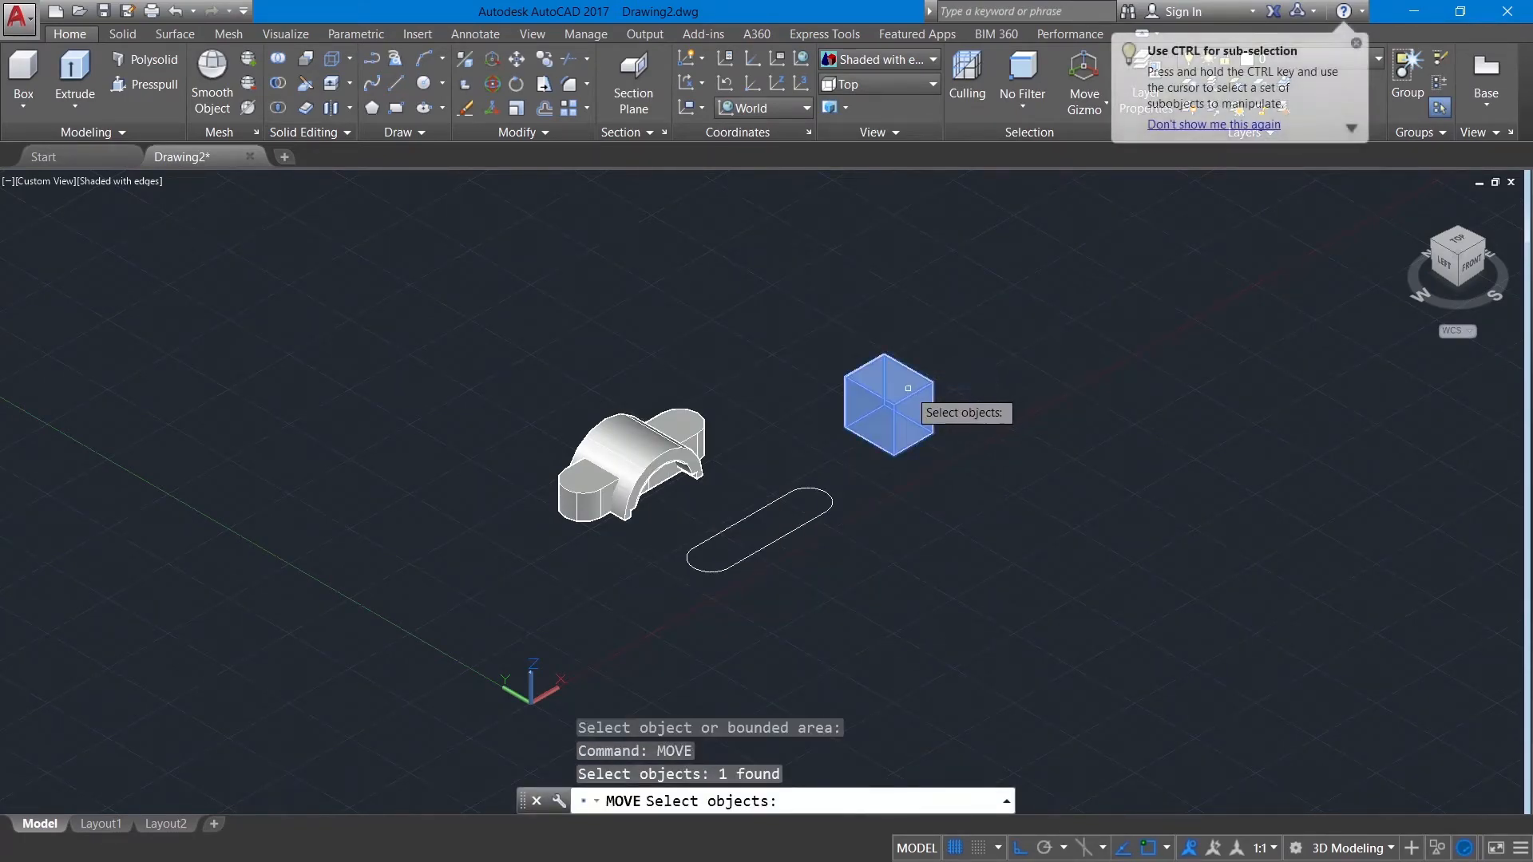
key("Return")
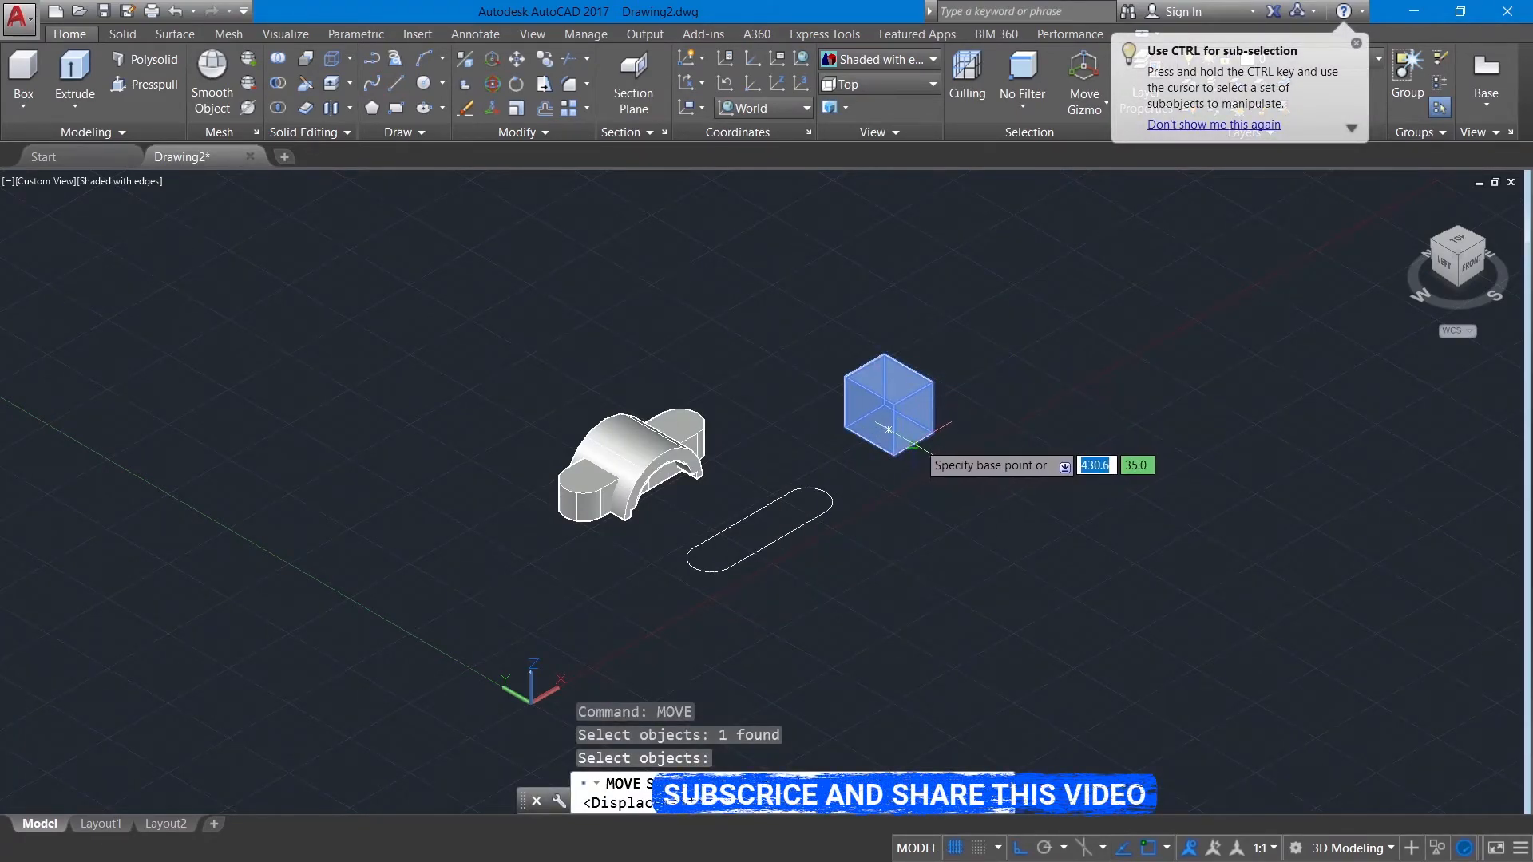
left_click(925, 431)
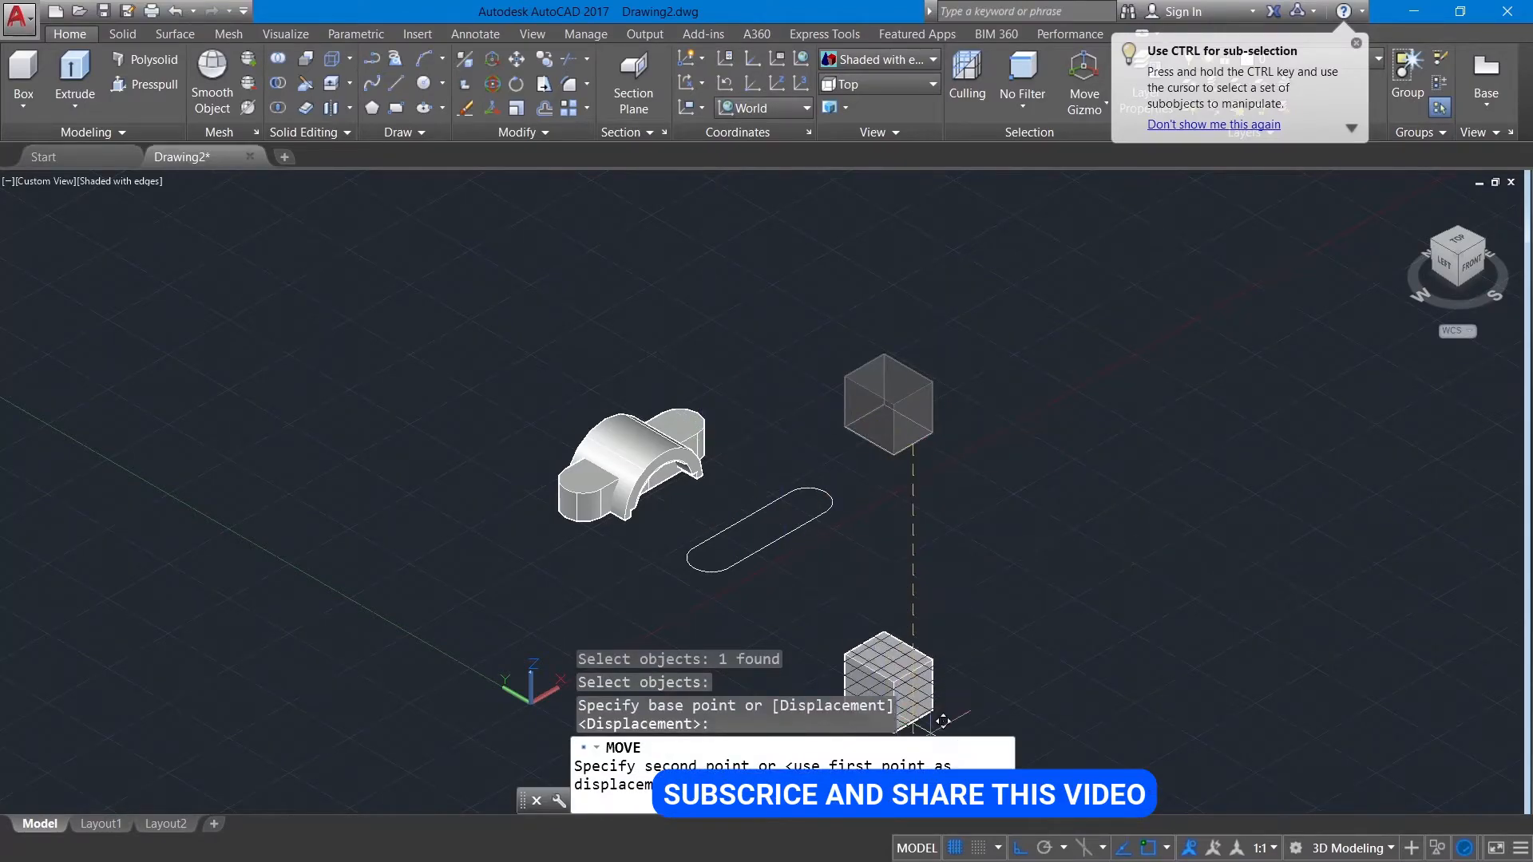
left_click(1020, 848)
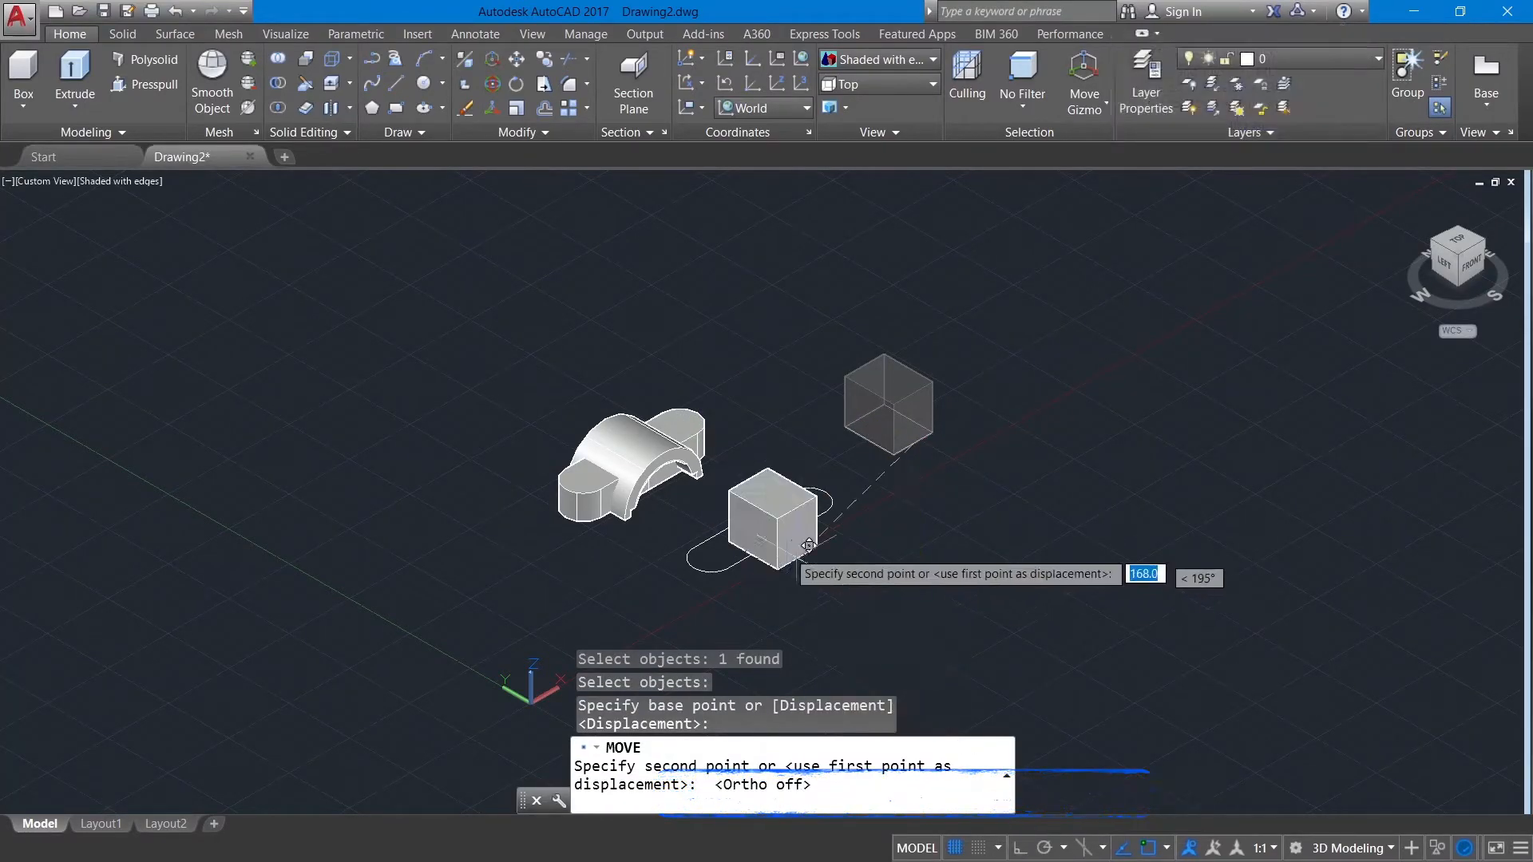
left_click(674, 484)
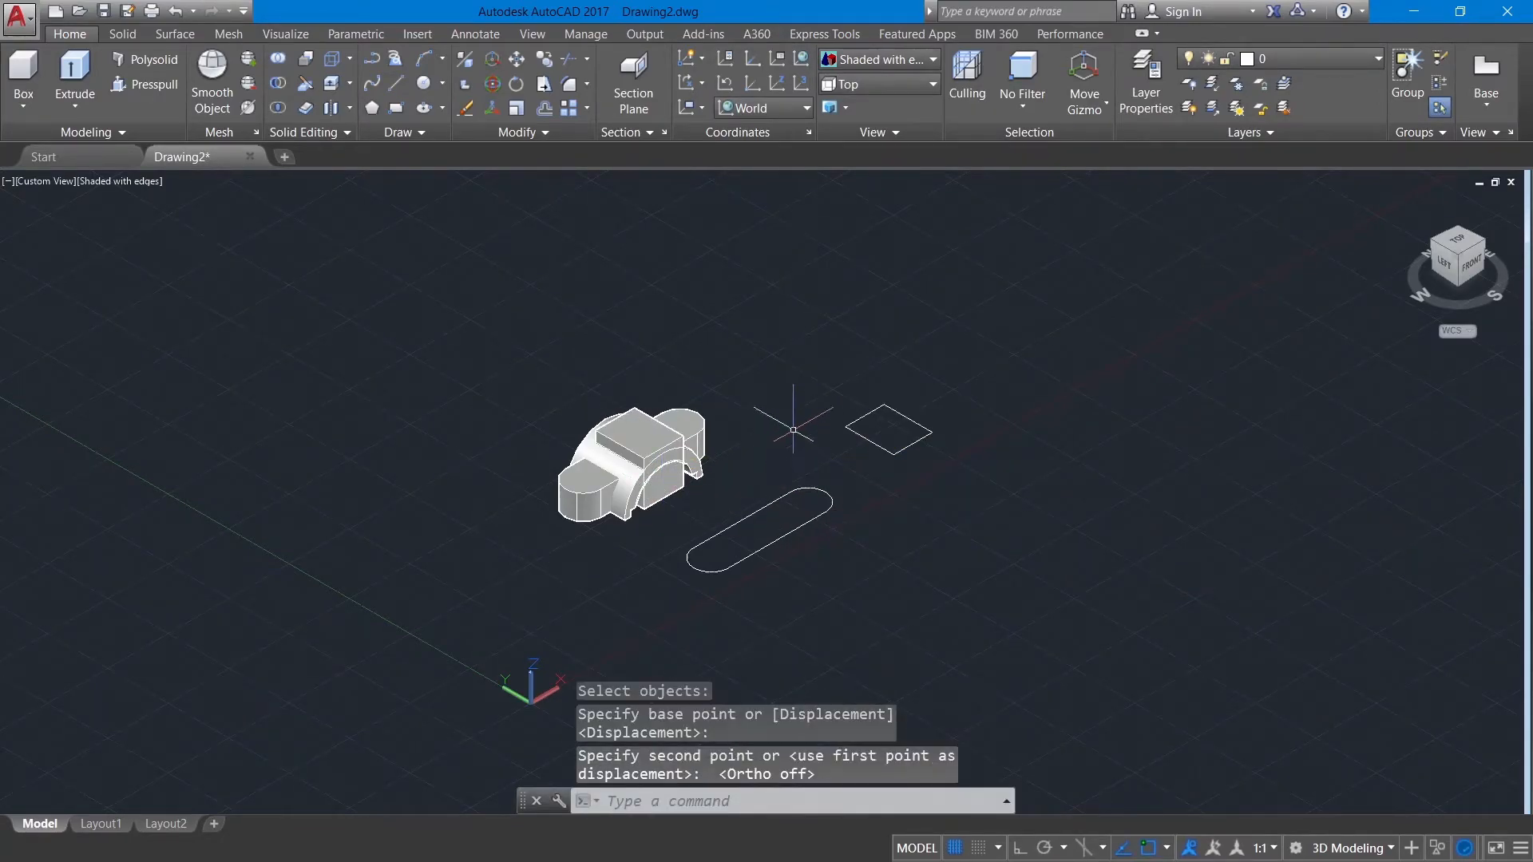
With Ortho on, move the block 10 mm backward along the arch's axis, away from its front feet
right_click(478, 294)
left_click(527, 306)
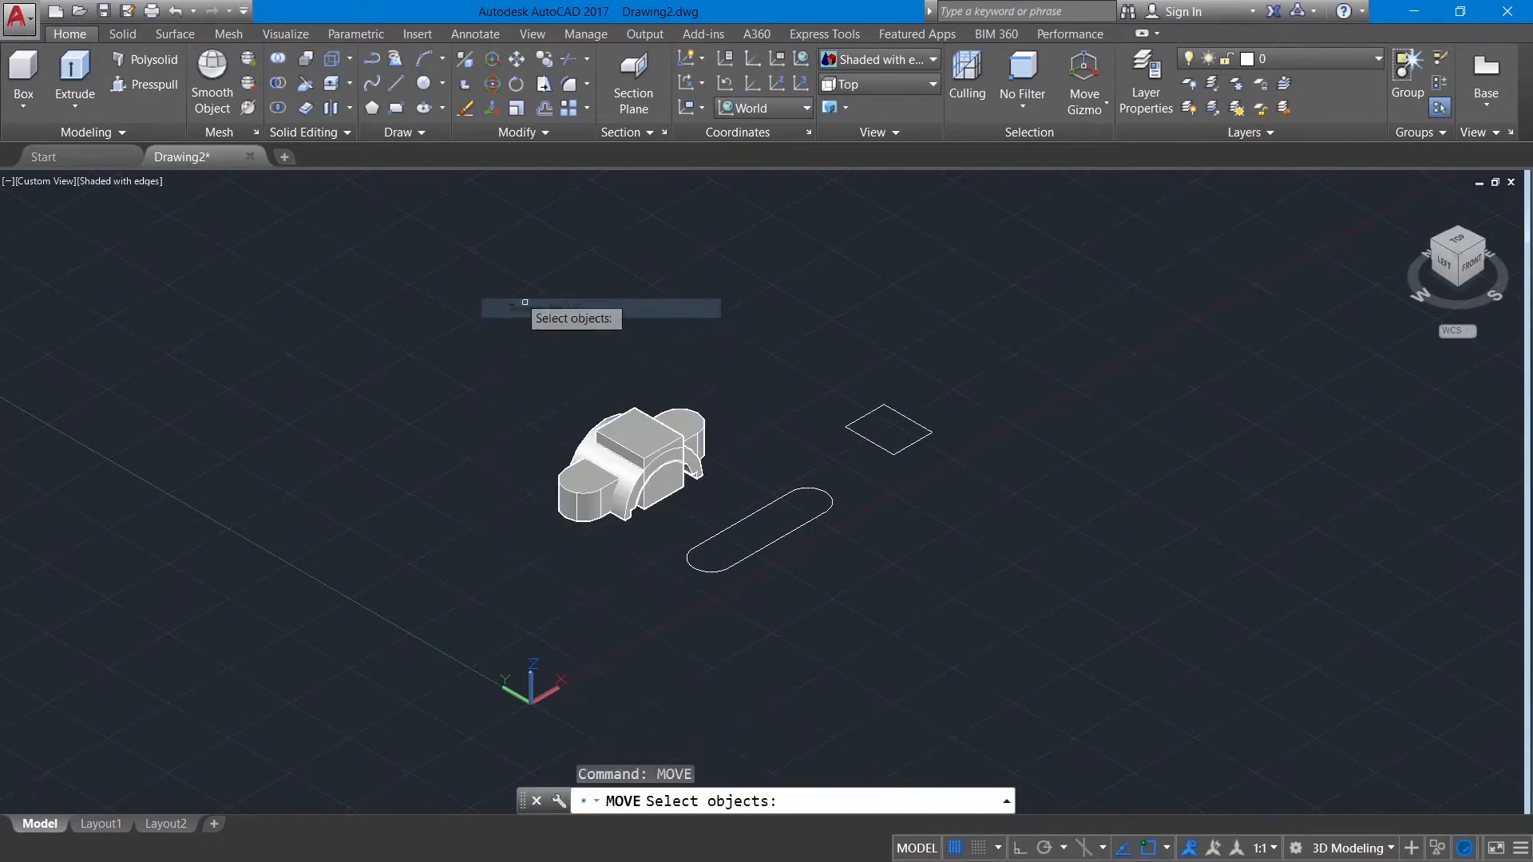
left_click(679, 509)
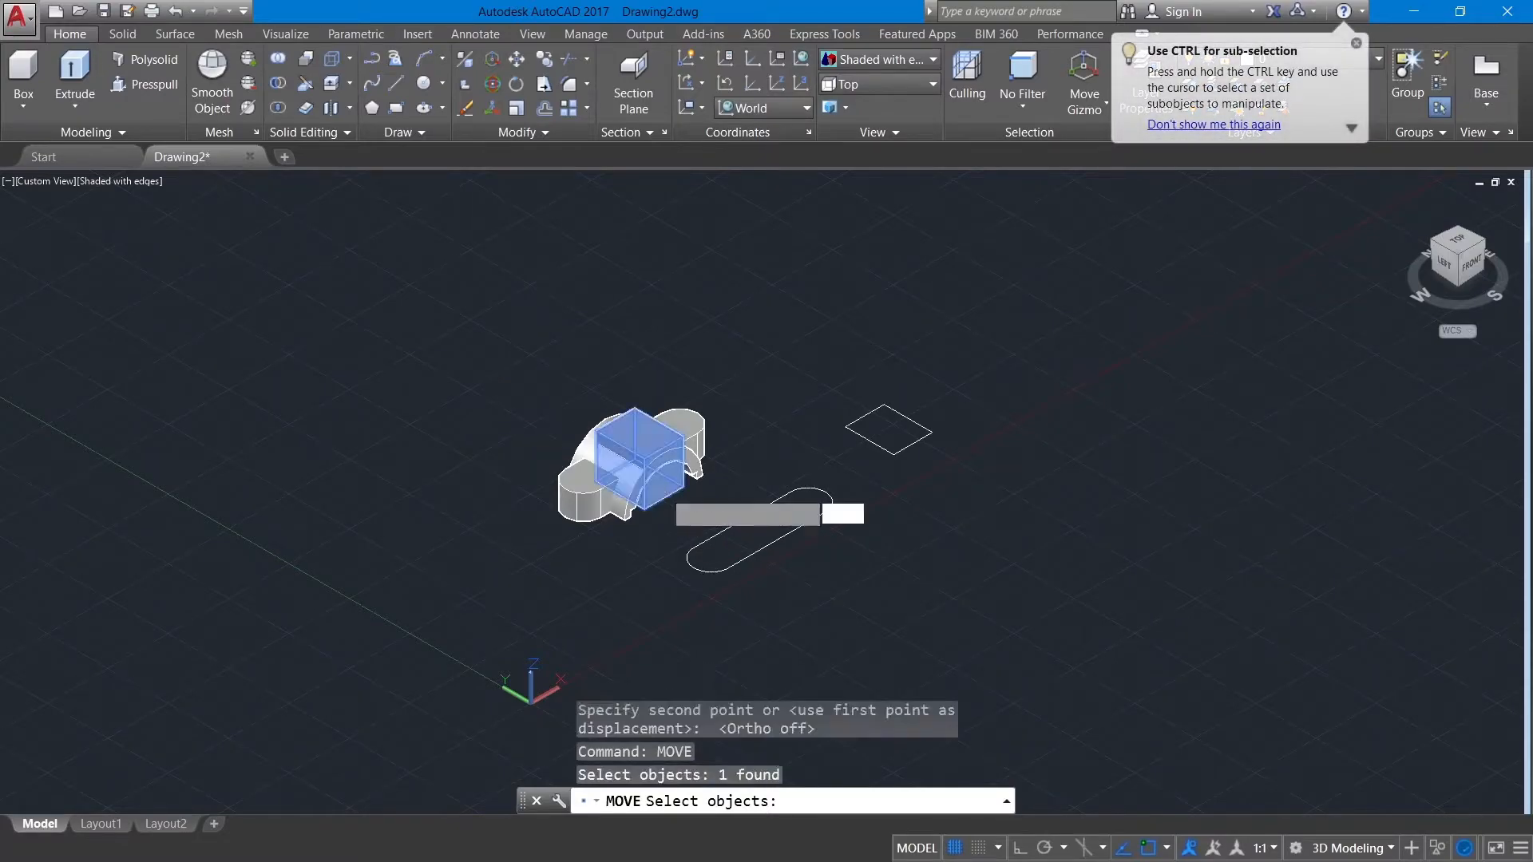
key("Return")
left_click(662, 499)
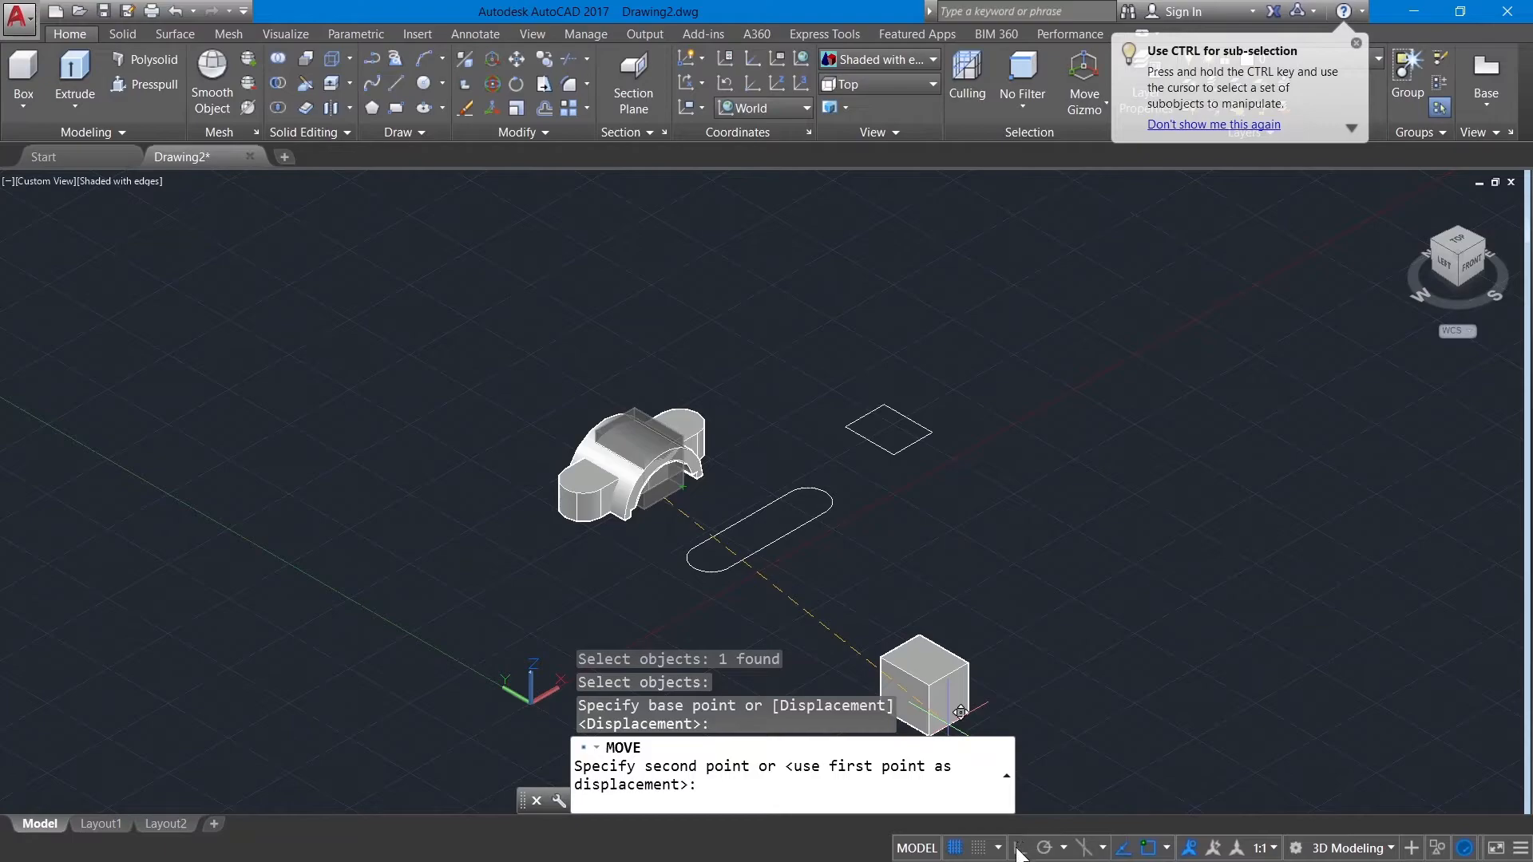
left_click(1020, 849)
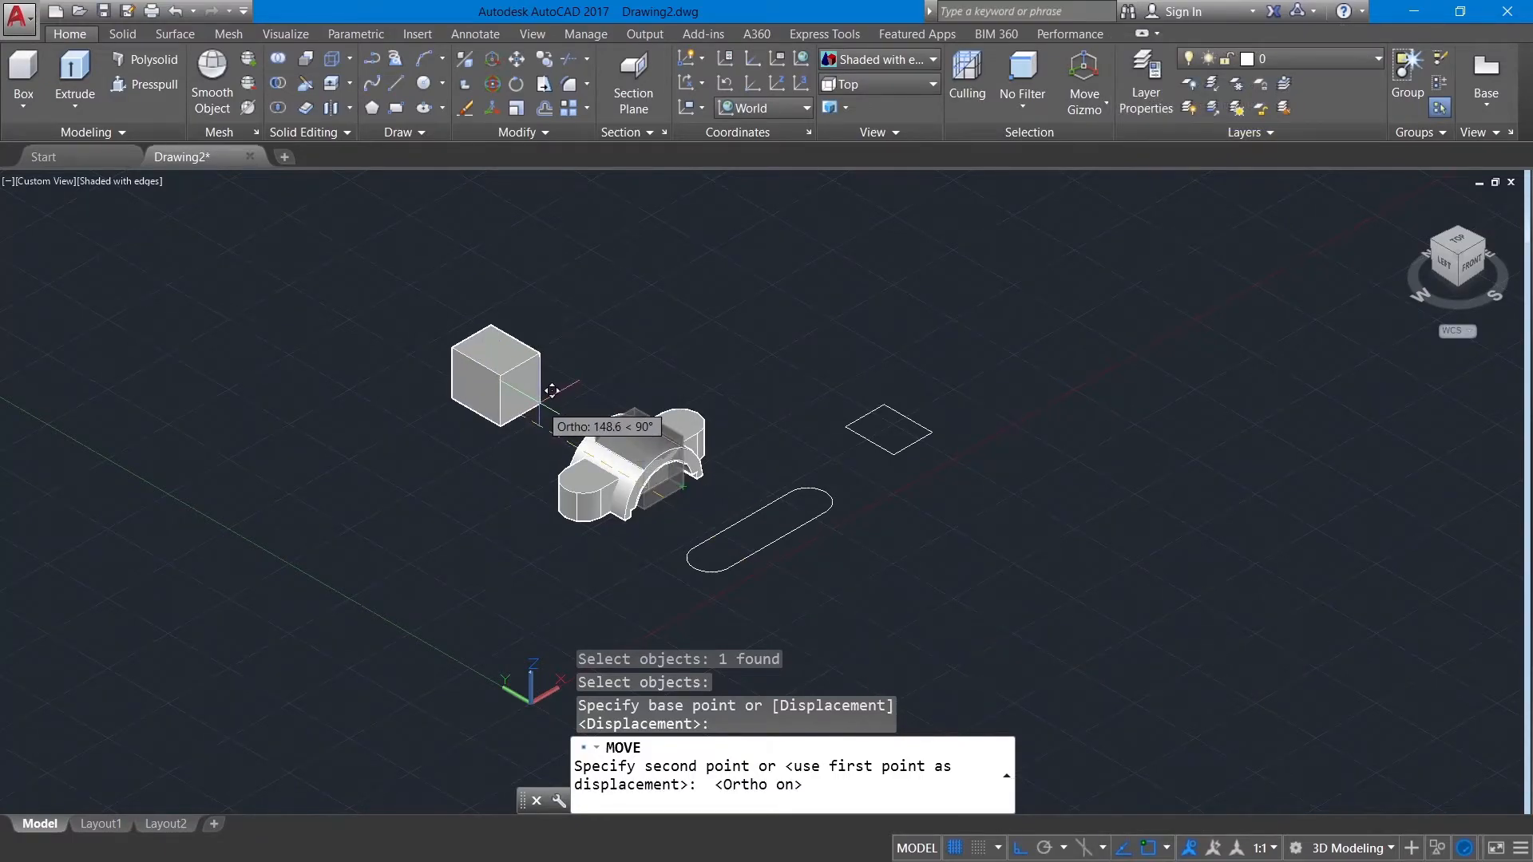
type("5")
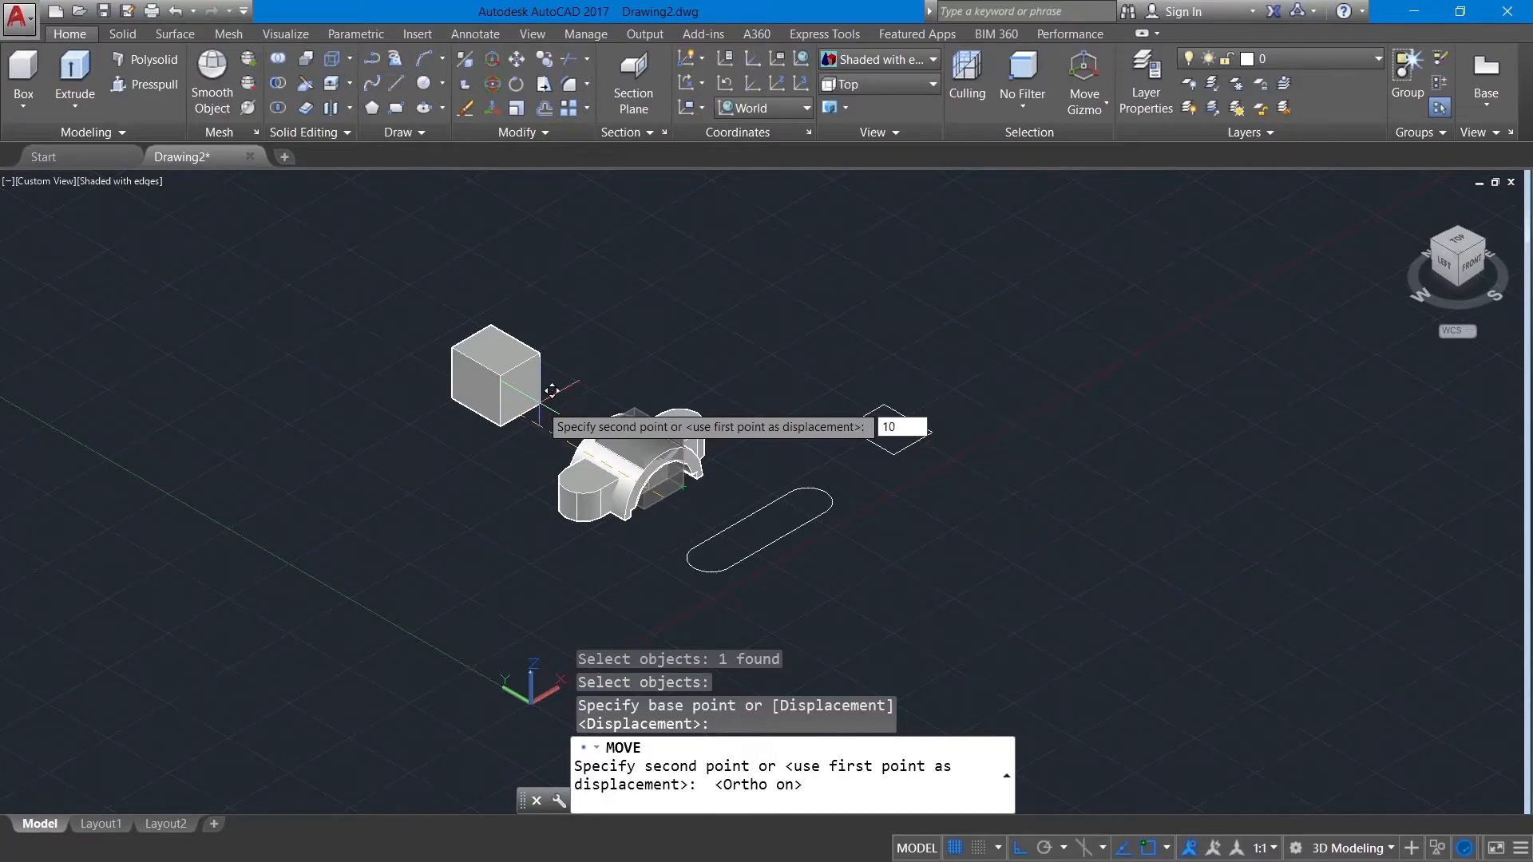
key("Return")
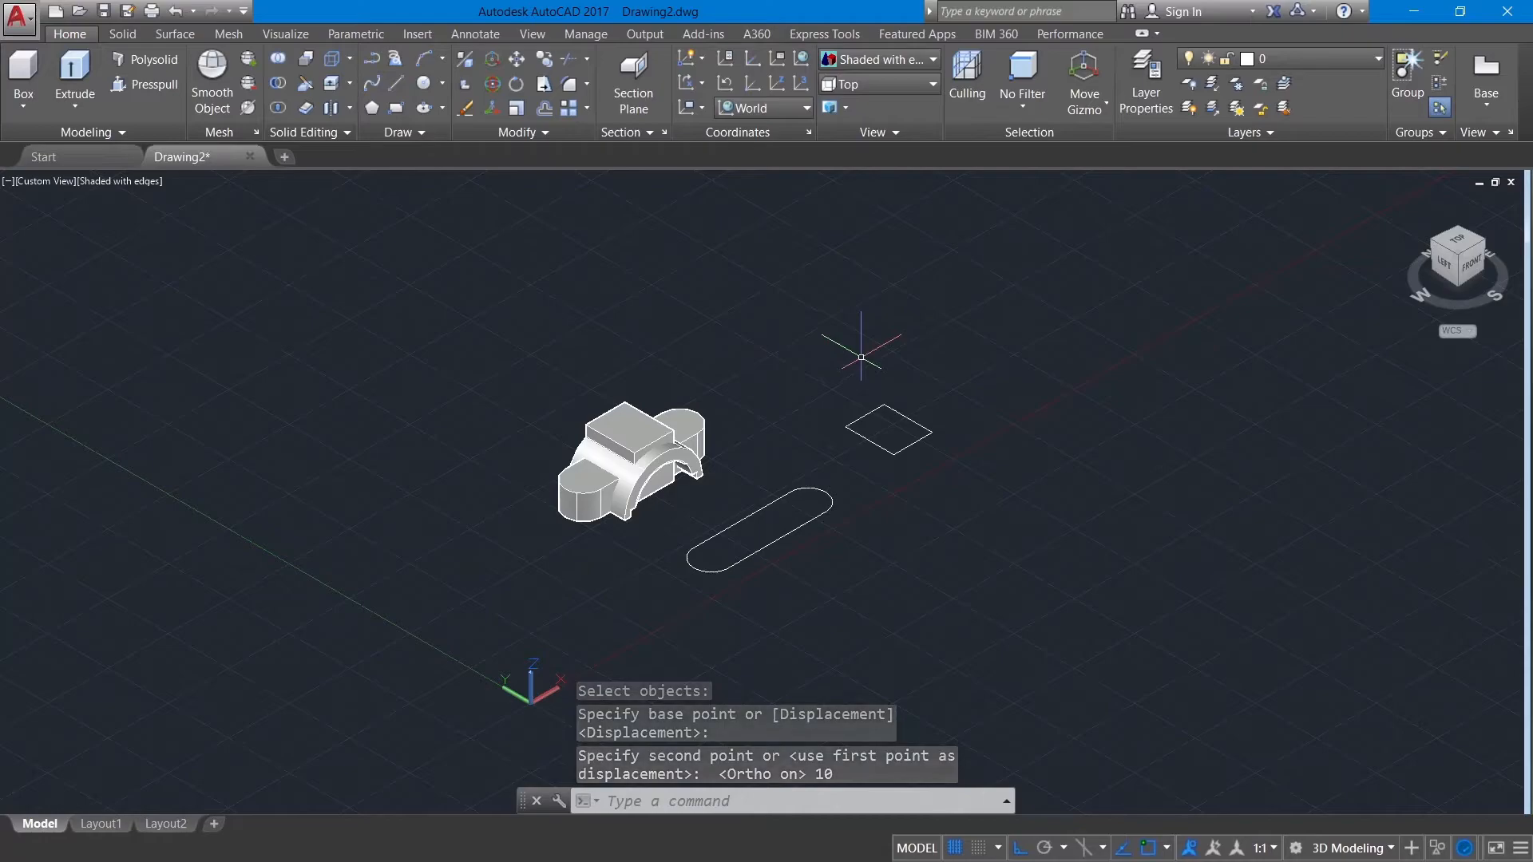
Switch to the top view and frame the 40 × 50 mm rectangle beside the slot outline
left_click(1457, 239)
scroll(1044, 491, "up", 2)
middle_click_drag(1113, 382, 1068, 440)
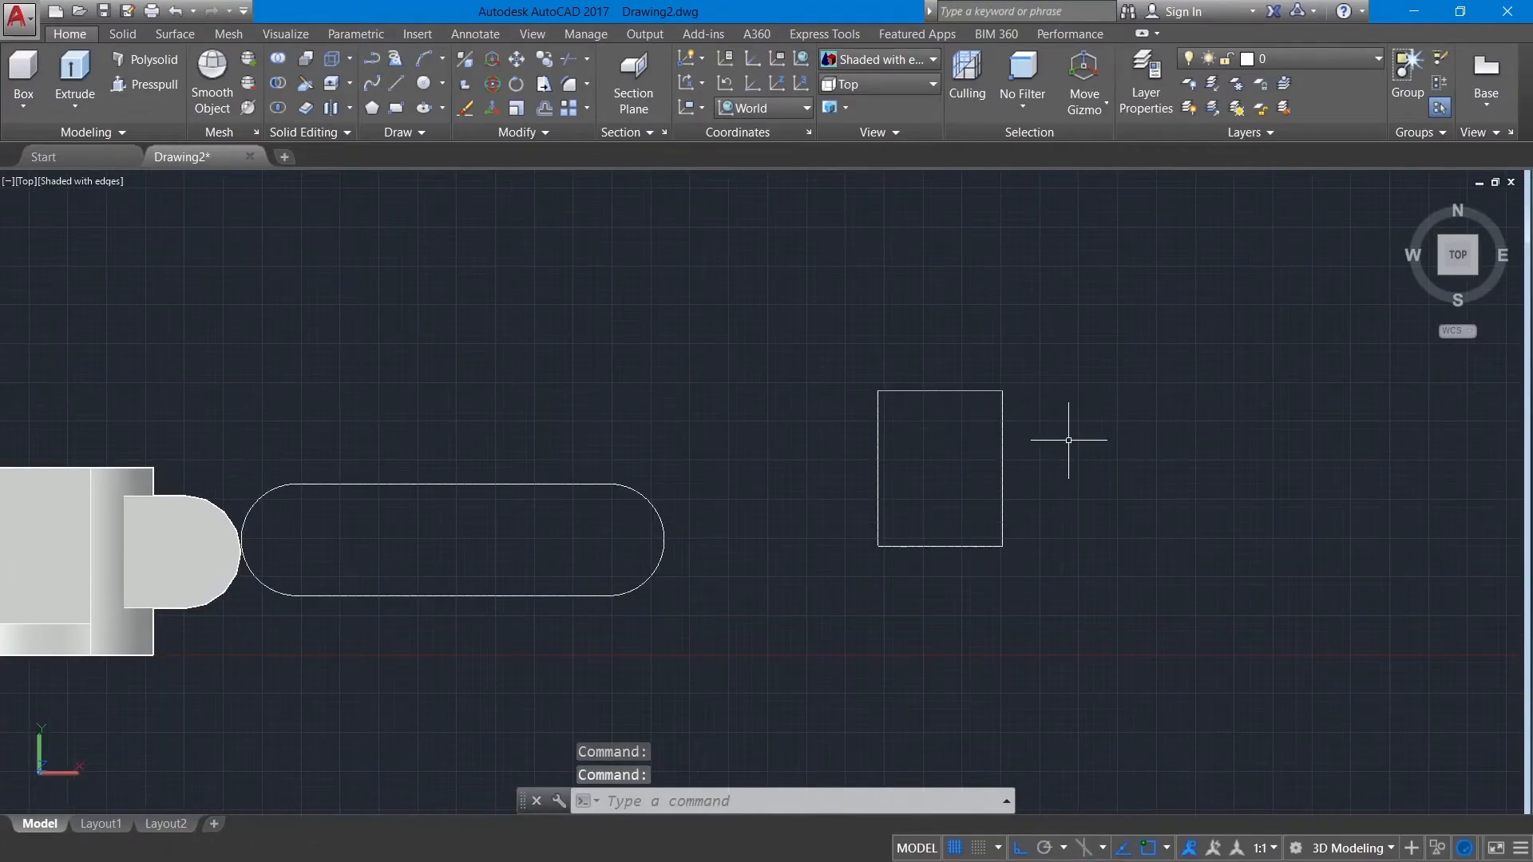
type("OFFSET")
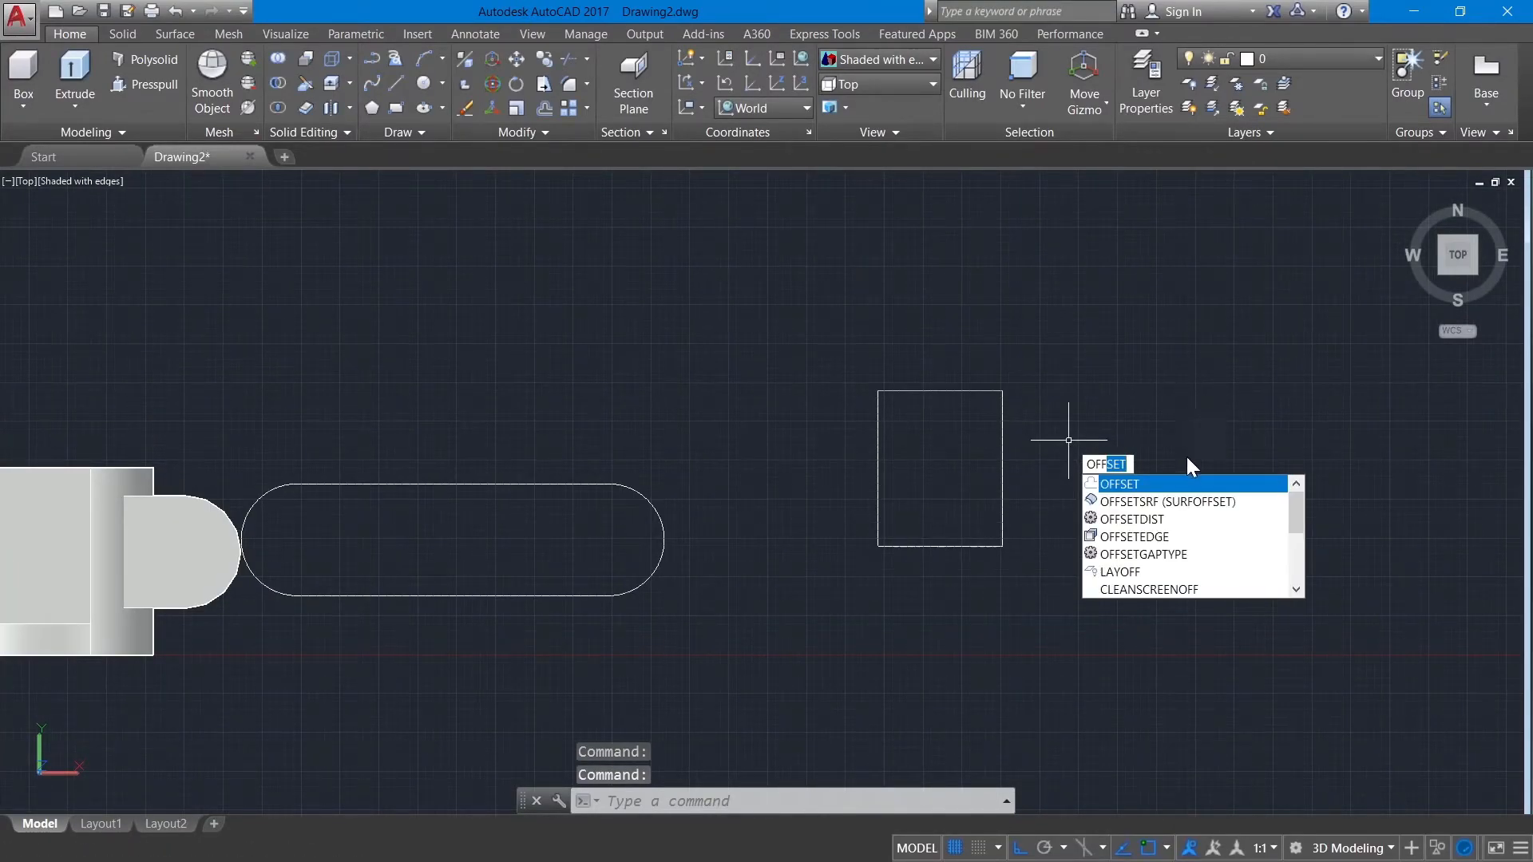
left_click(1134, 490)
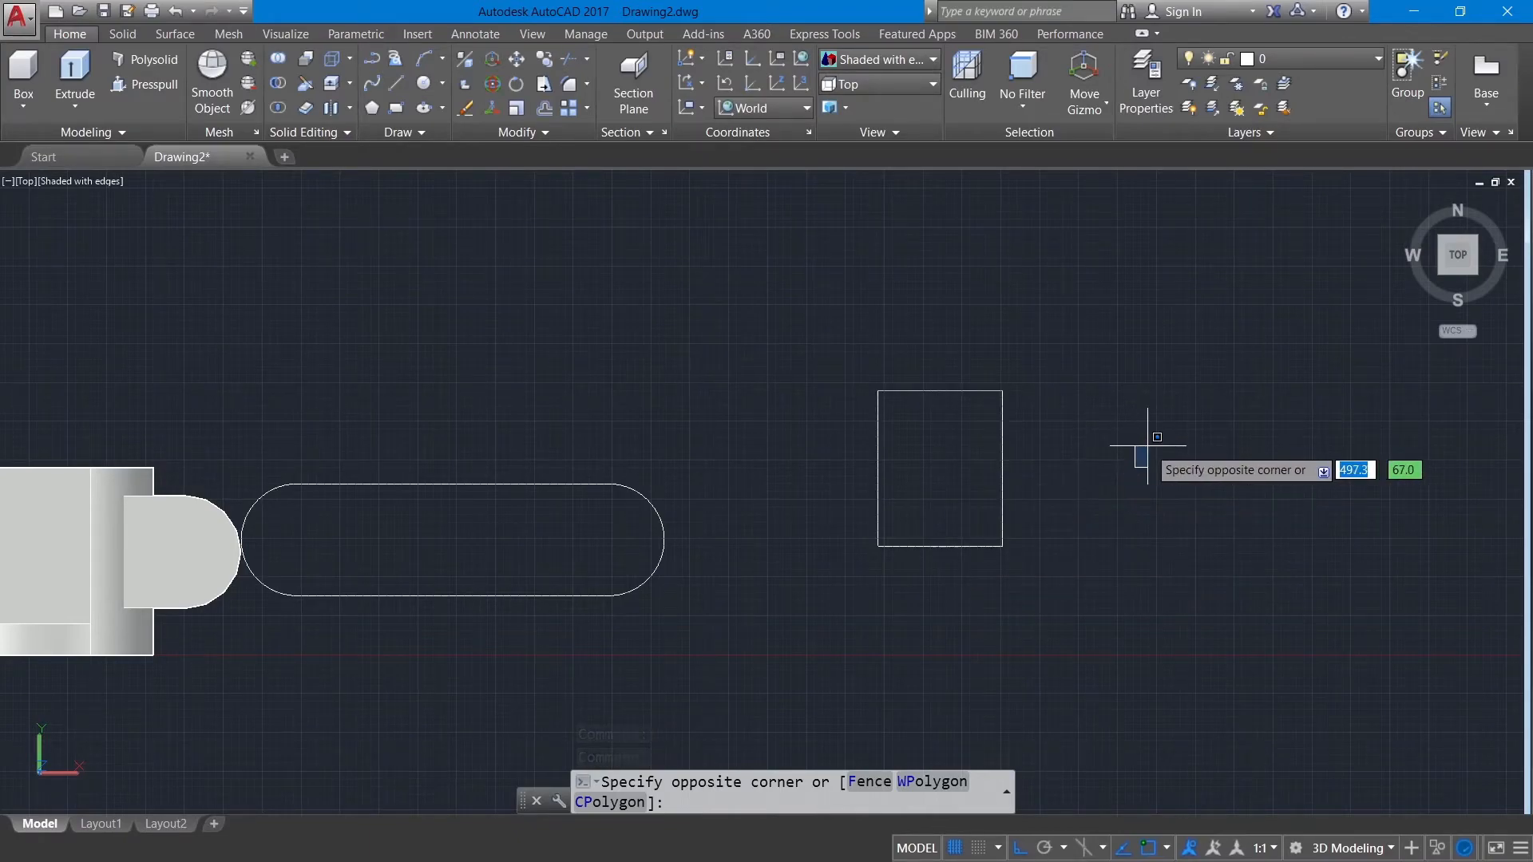
key("Return")
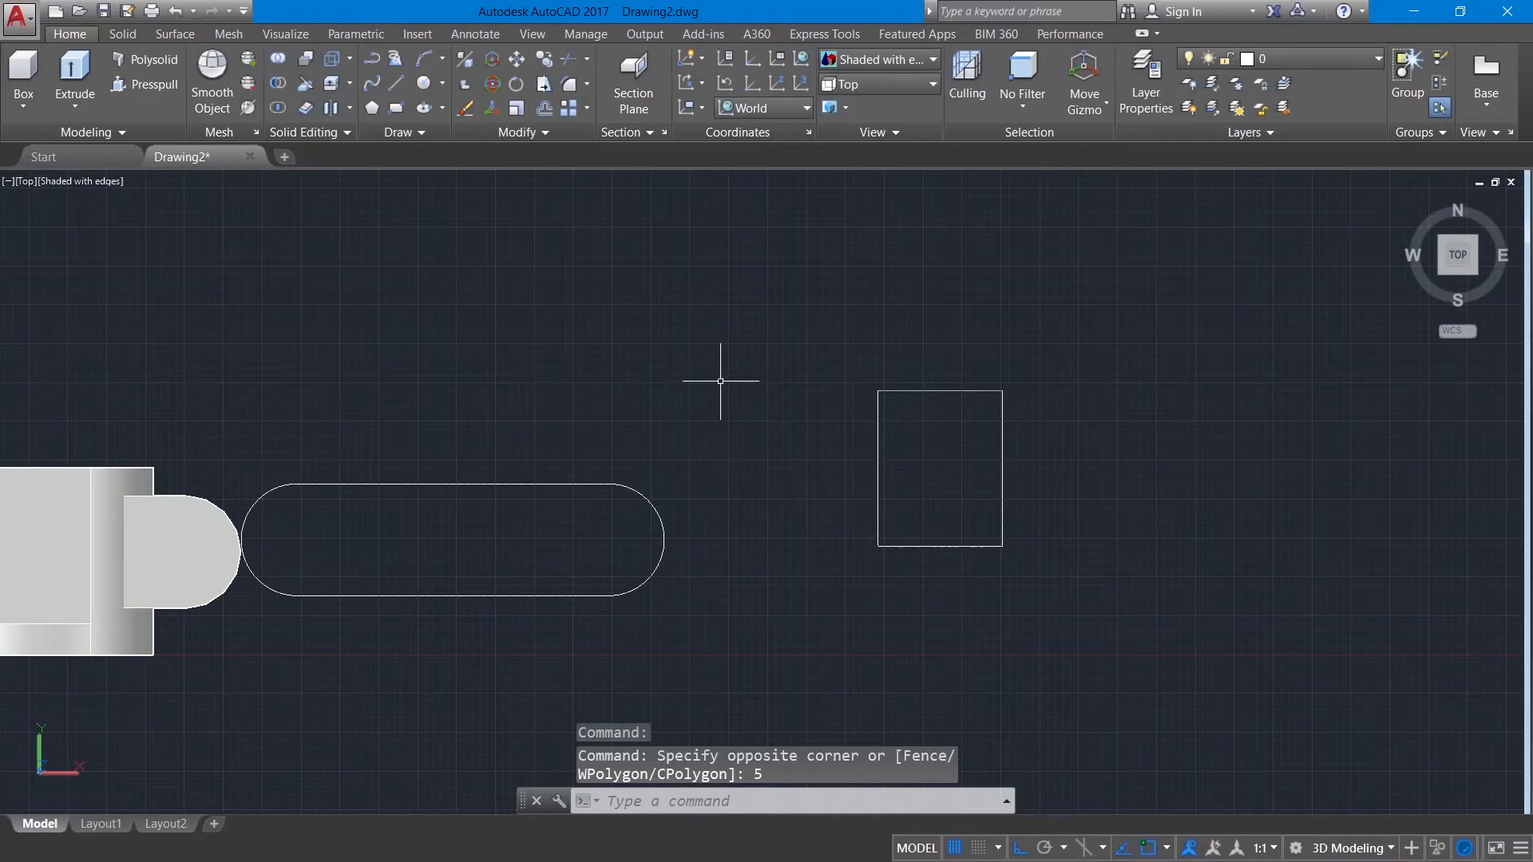
key("Escape")
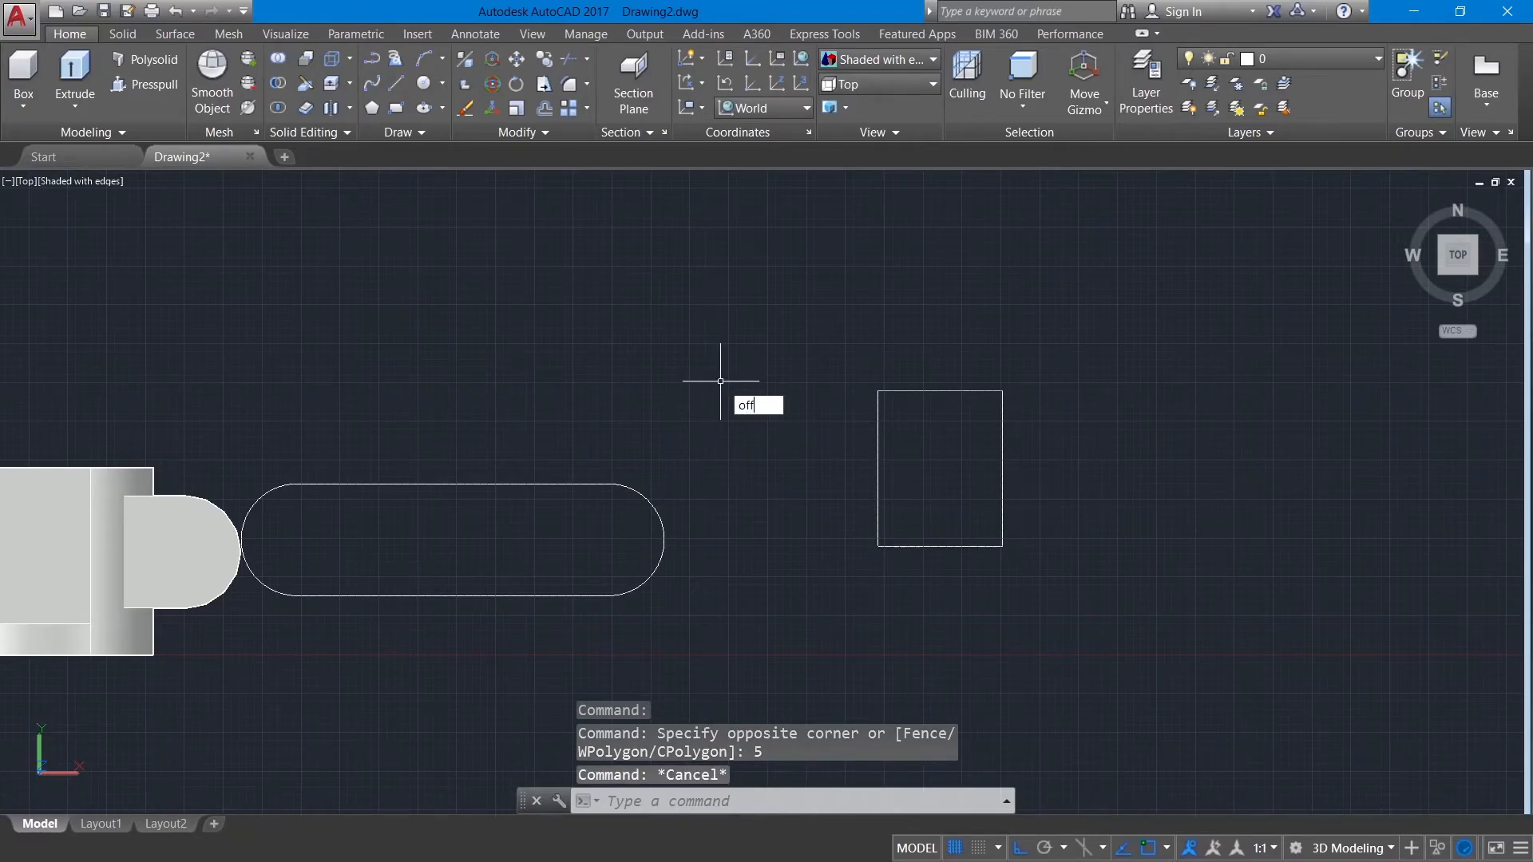
Offset the 40 × 50 mm rectangle 5 mm to its inside and end the command
key("Return")
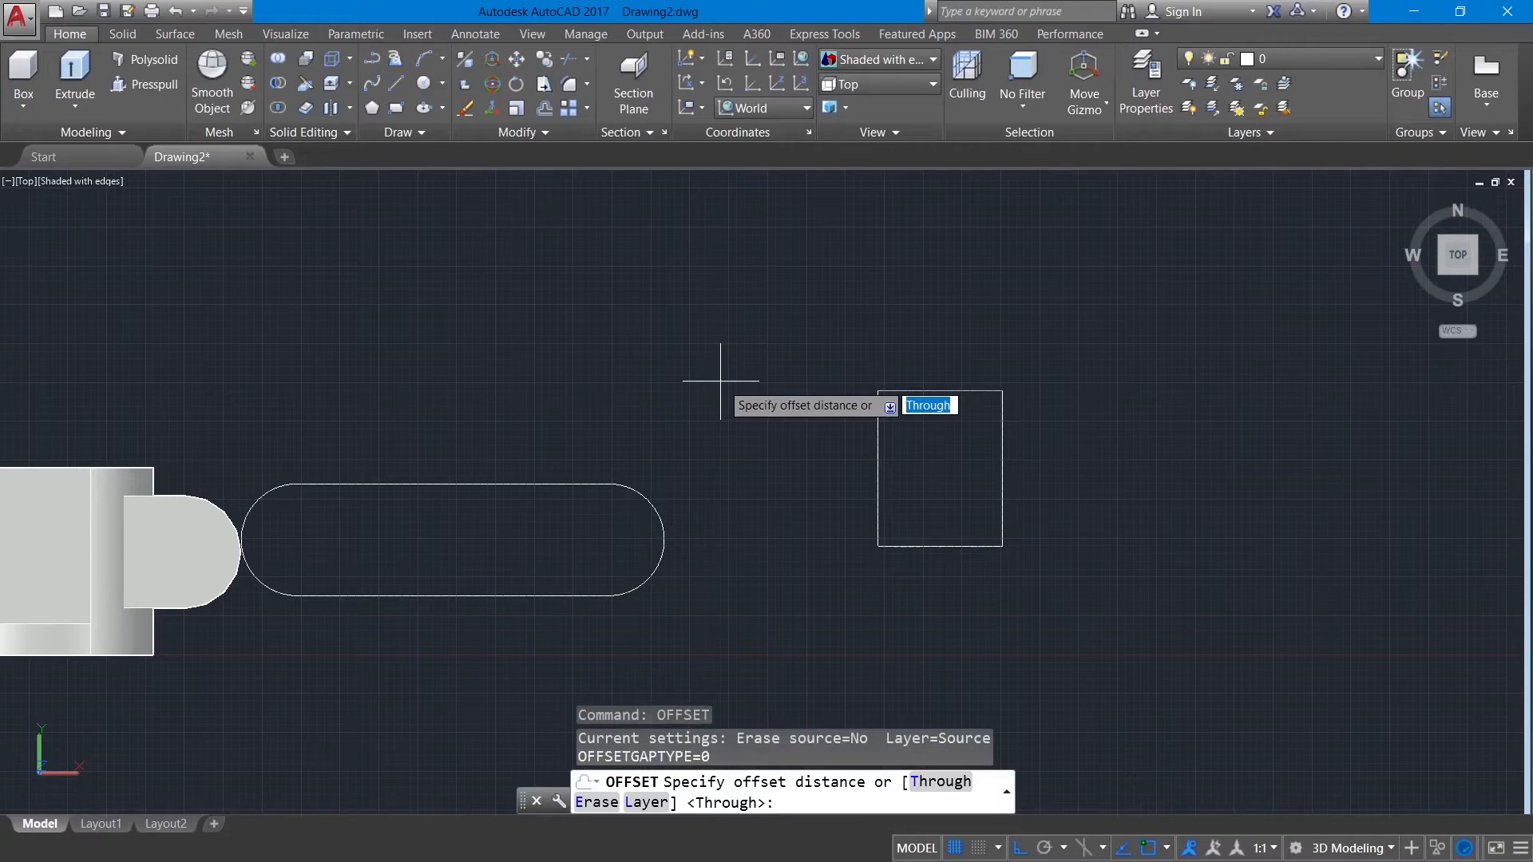
key("Return")
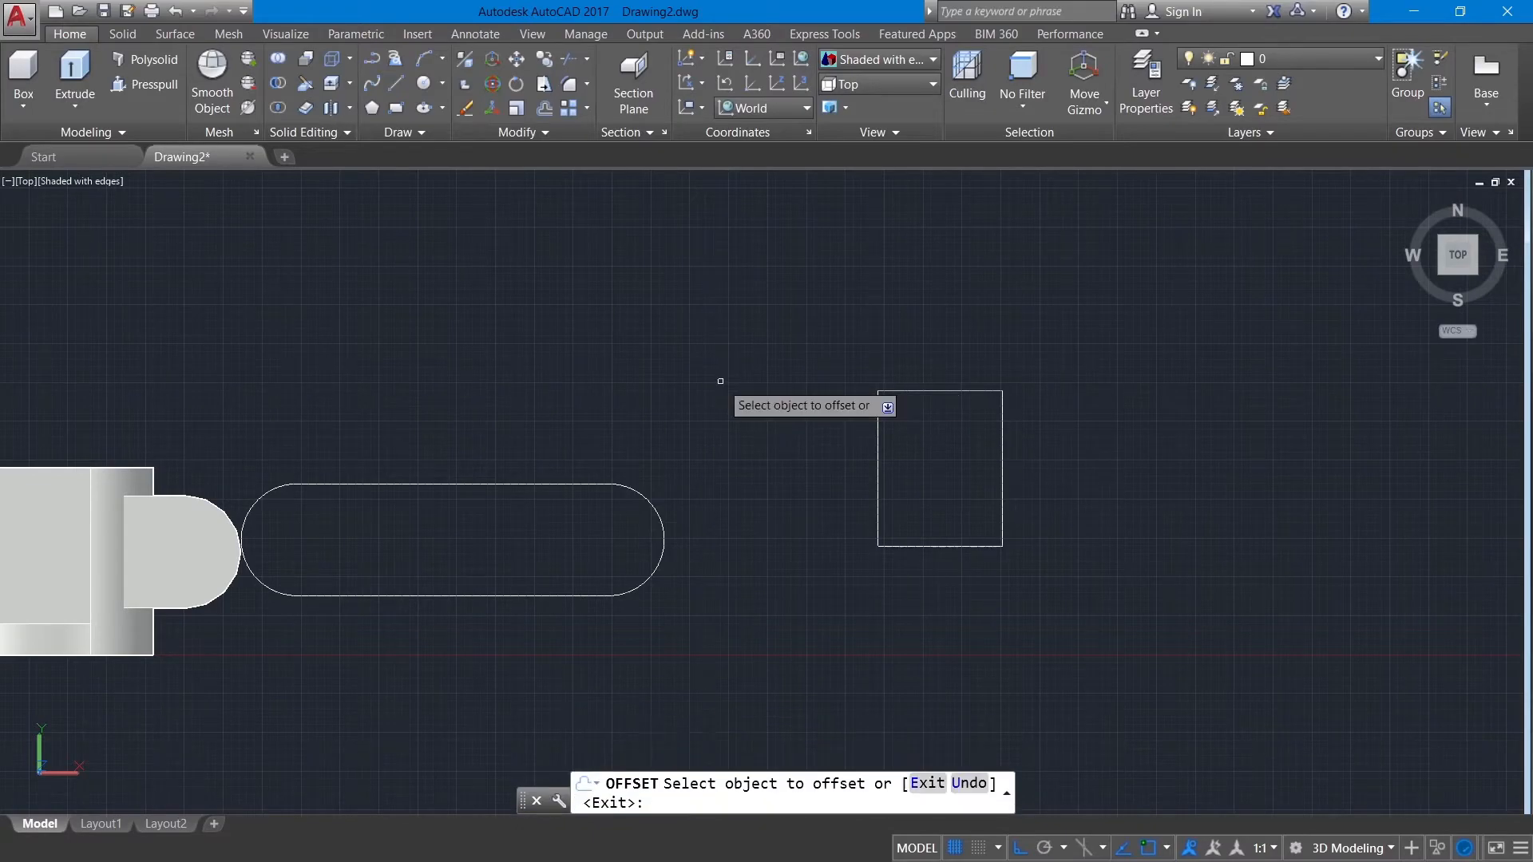
left_click(875, 450)
left_click(902, 447)
right_click(759, 303)
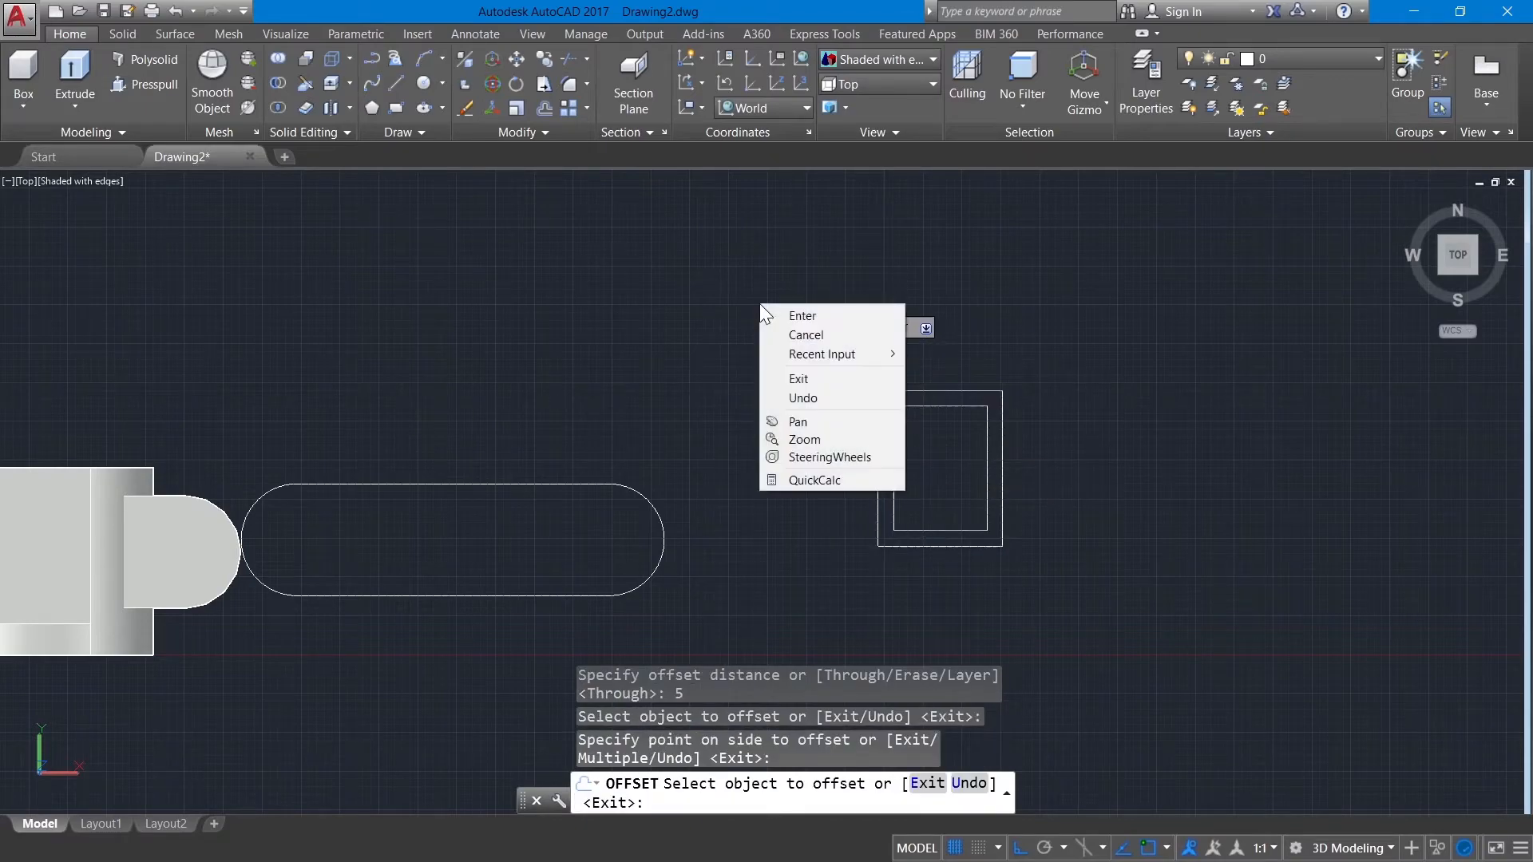
left_click(798, 316)
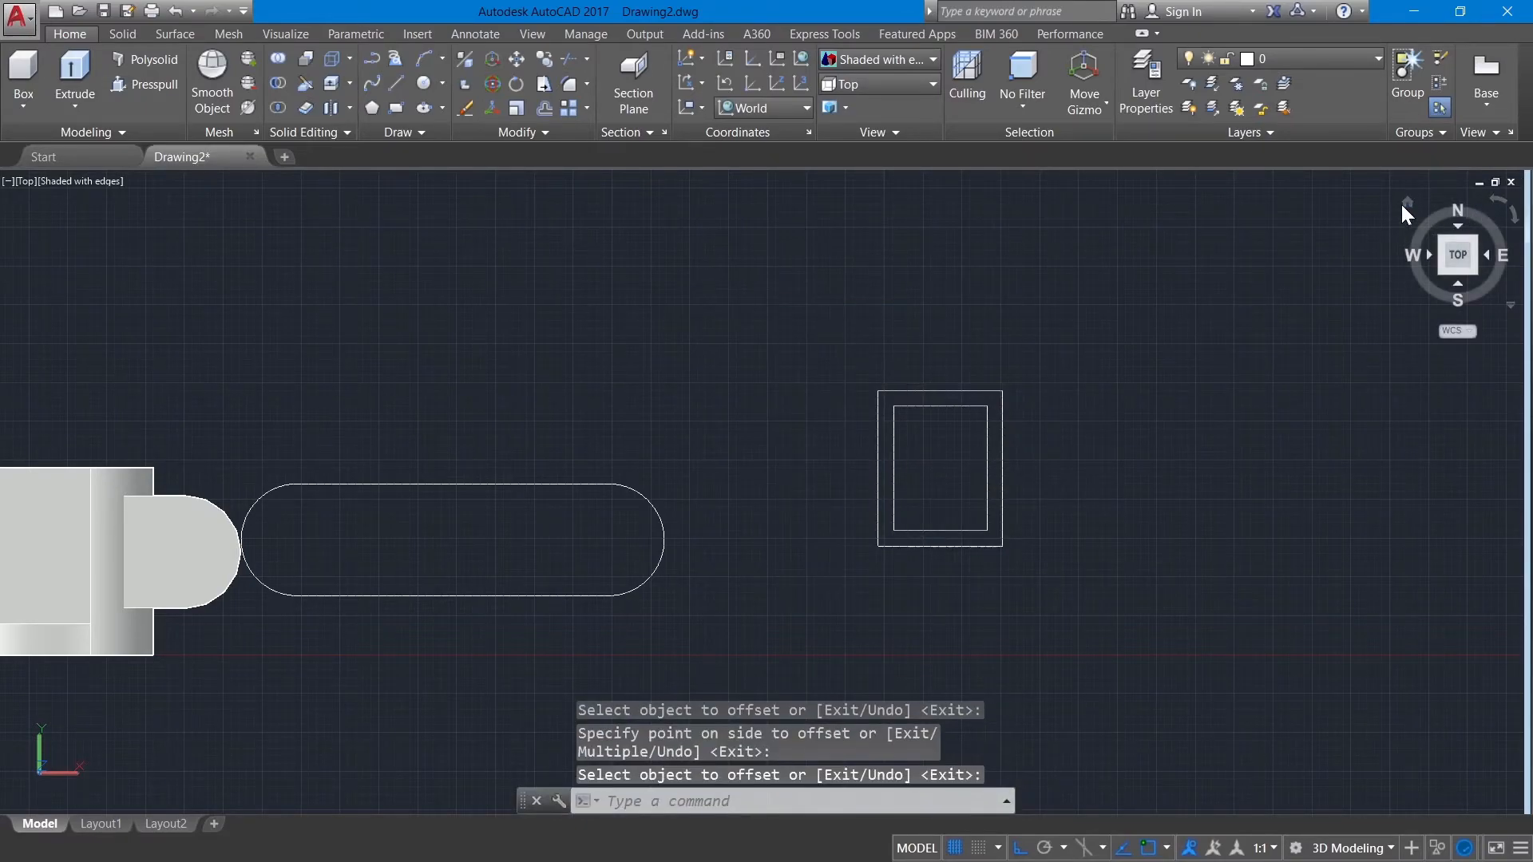
Return to the home isometric view with parallel projection and bring the solids and outlines closer
left_click(1406, 206)
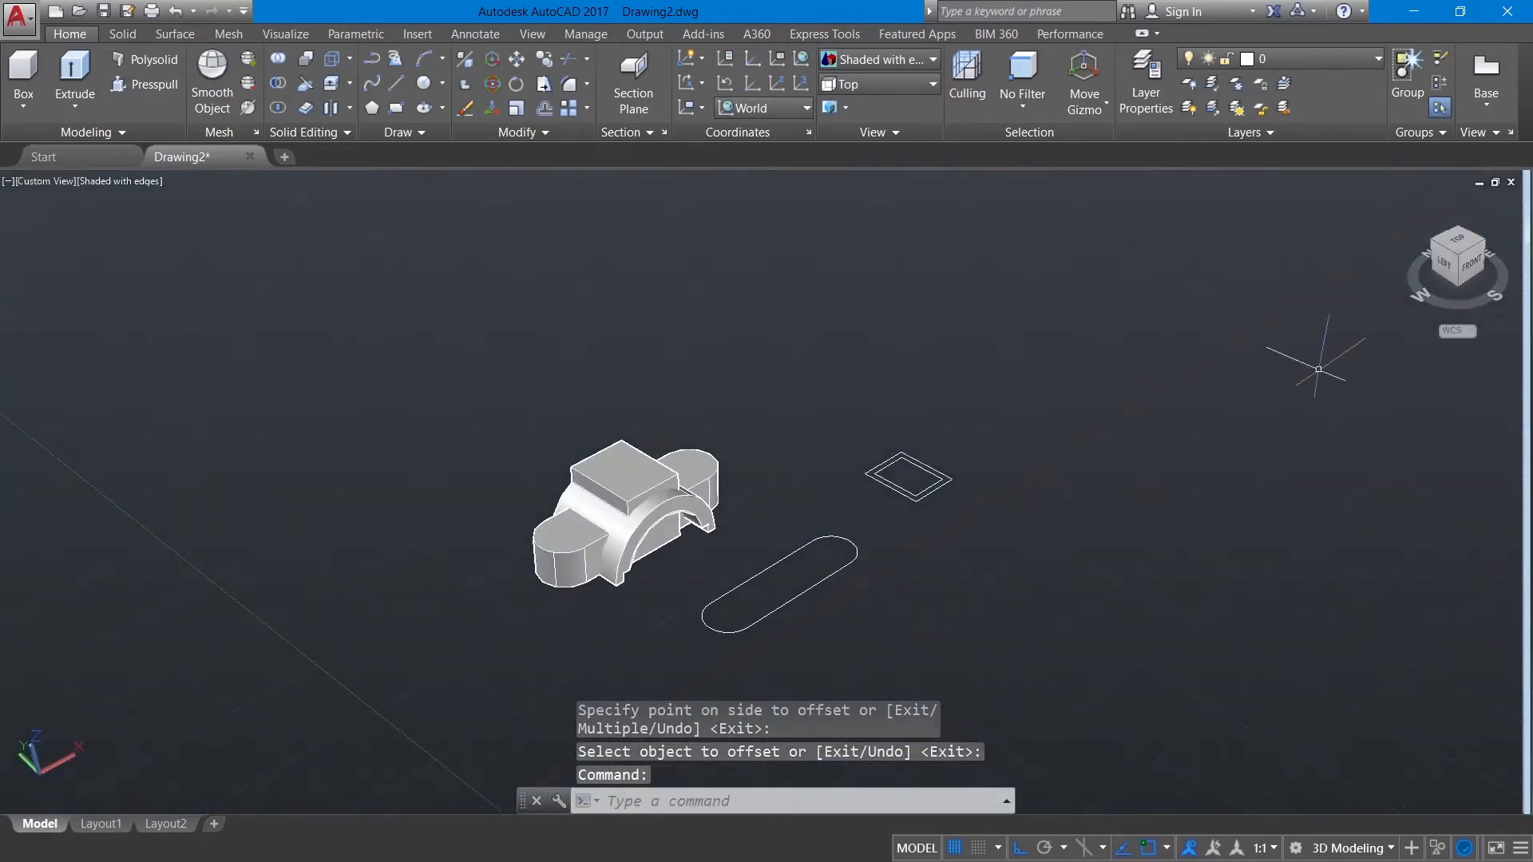
right_click(1457, 274)
left_click(1409, 322)
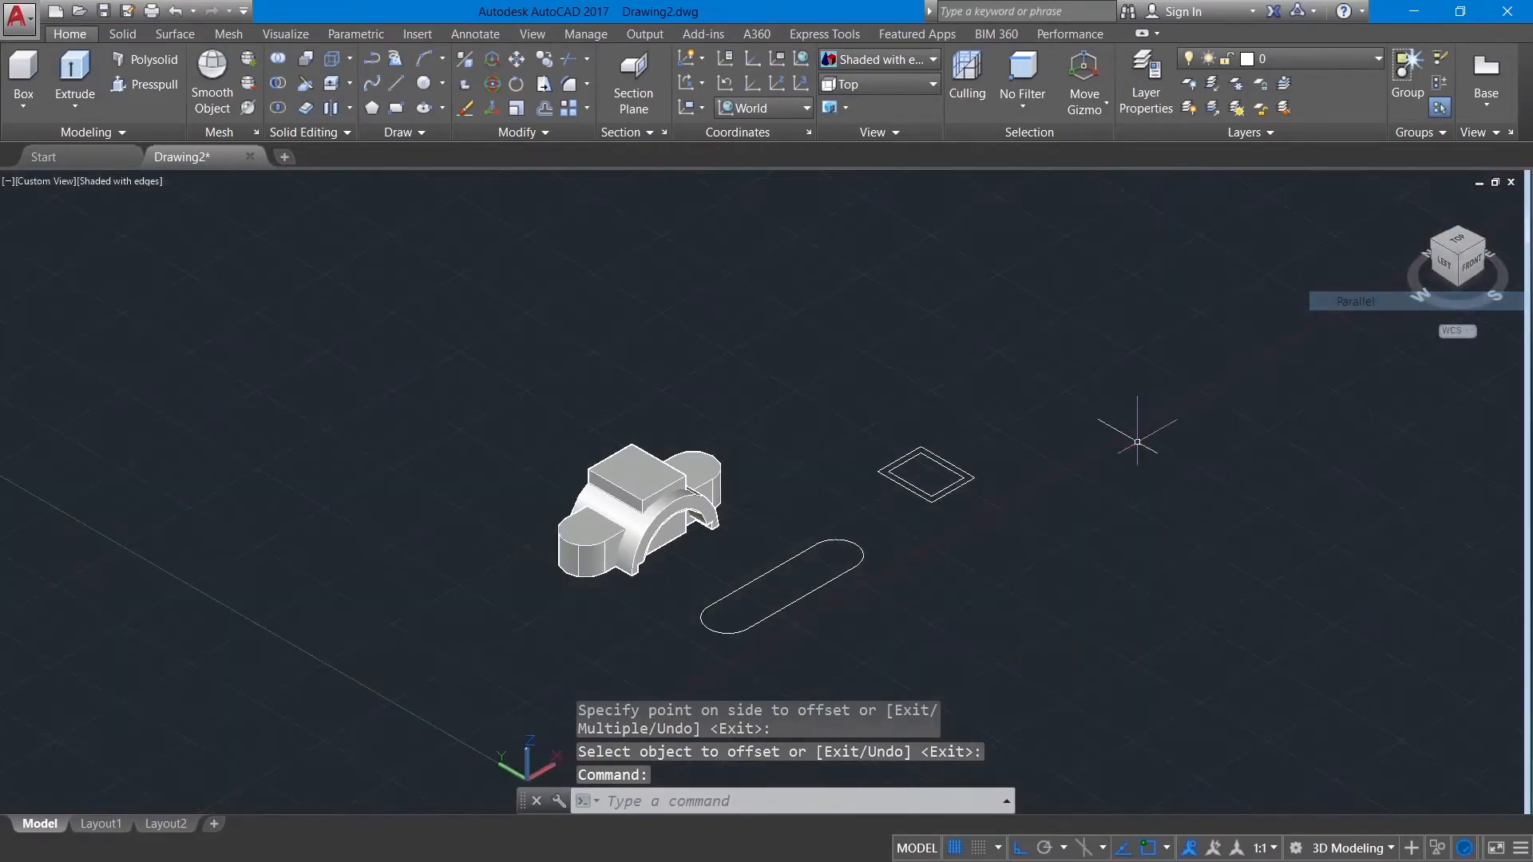
scroll(759, 558, "up", 5)
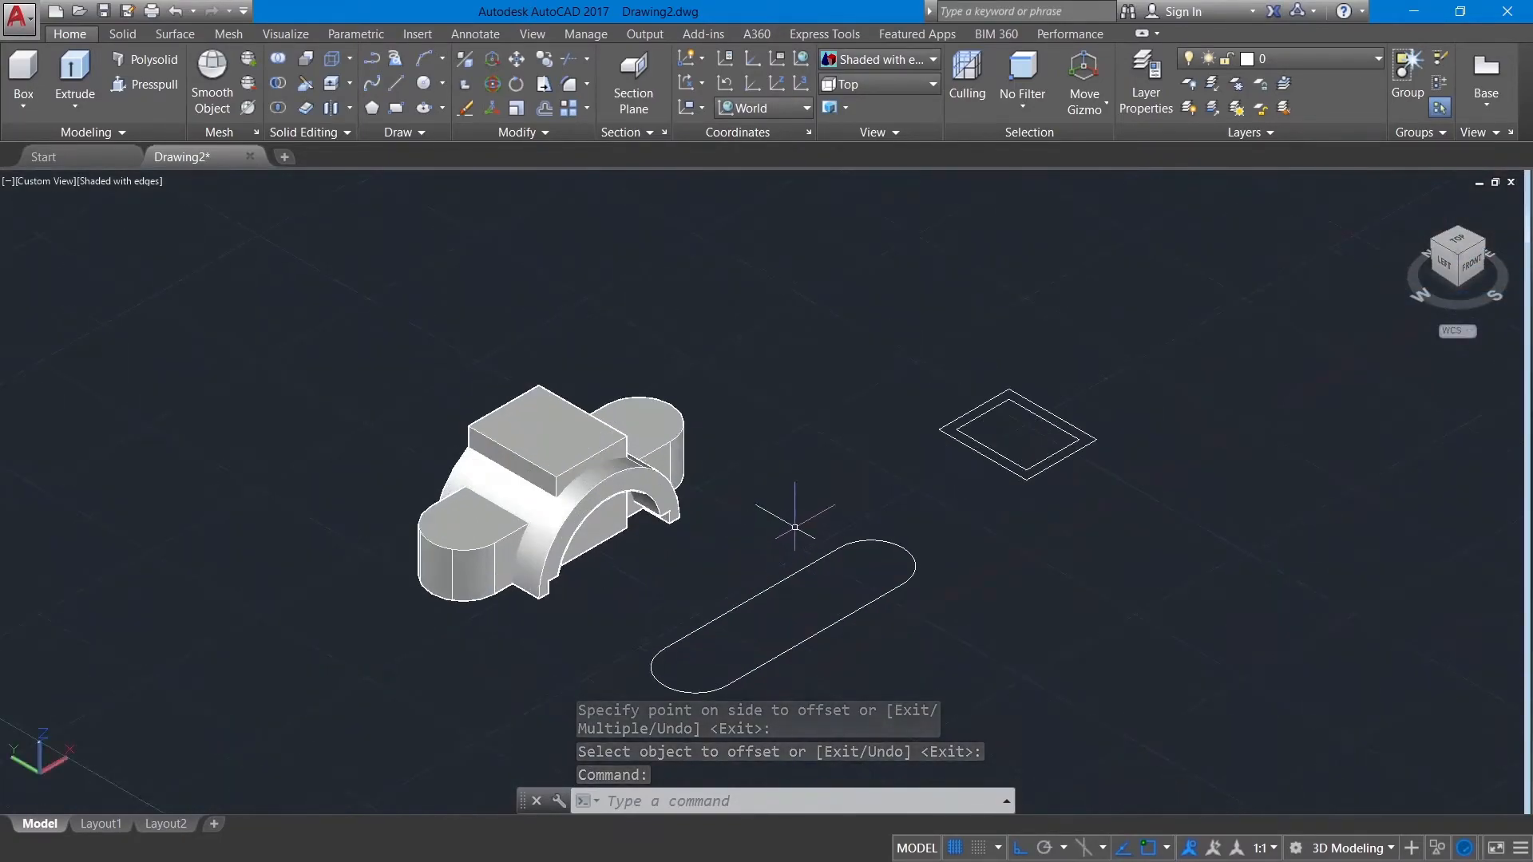
With Ortho off, move the inner rectangle by its short front edge's midpoint to the midpoint of the block's upper front edge
right_click(747, 294)
mouse_move(878, 323)
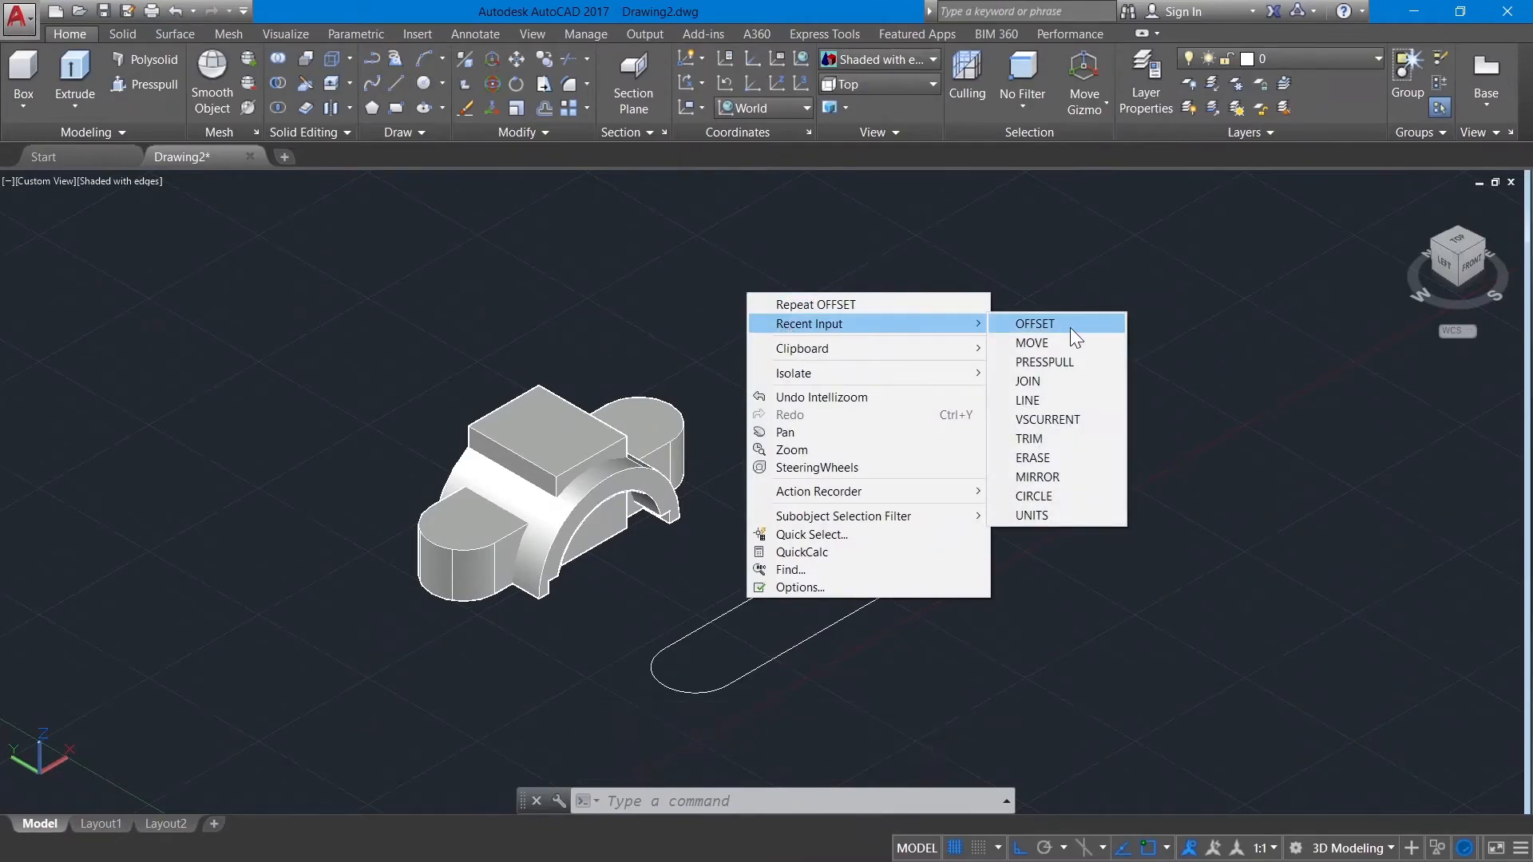
left_click(1032, 342)
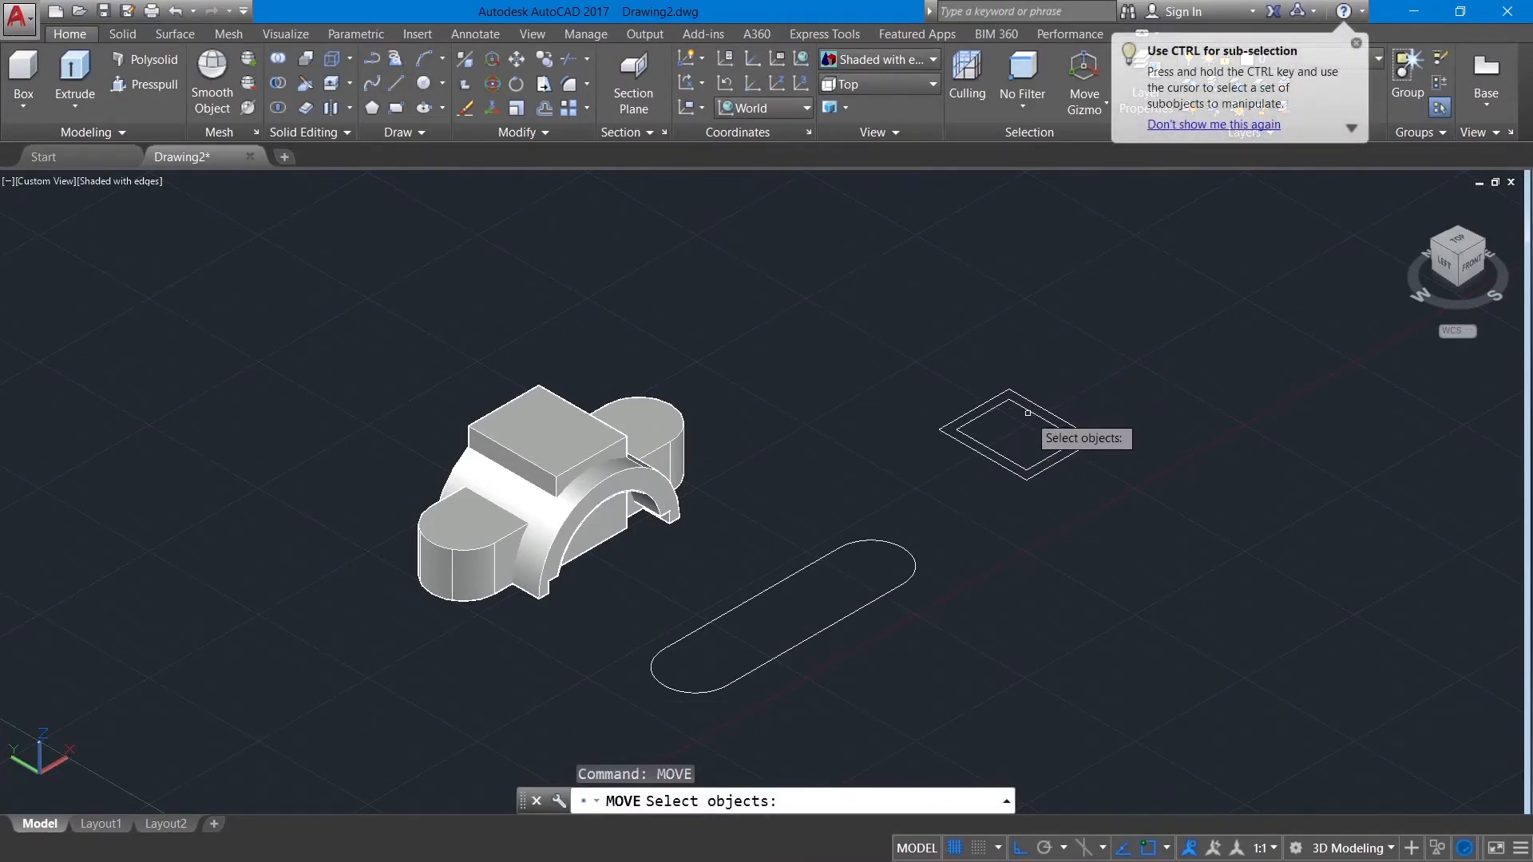
left_click(1031, 411)
key("Return")
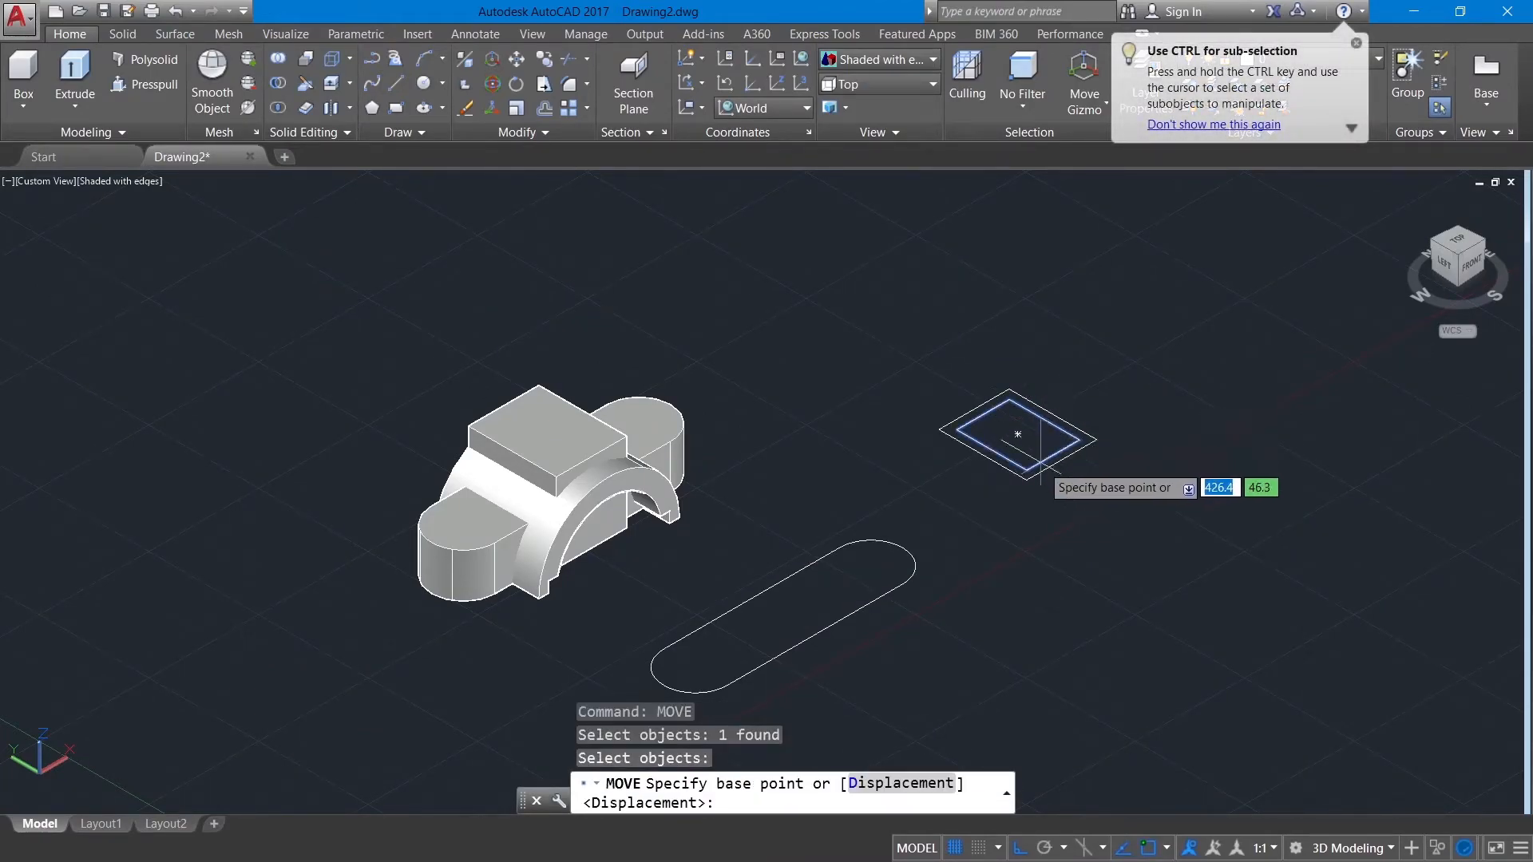
left_click(1061, 461)
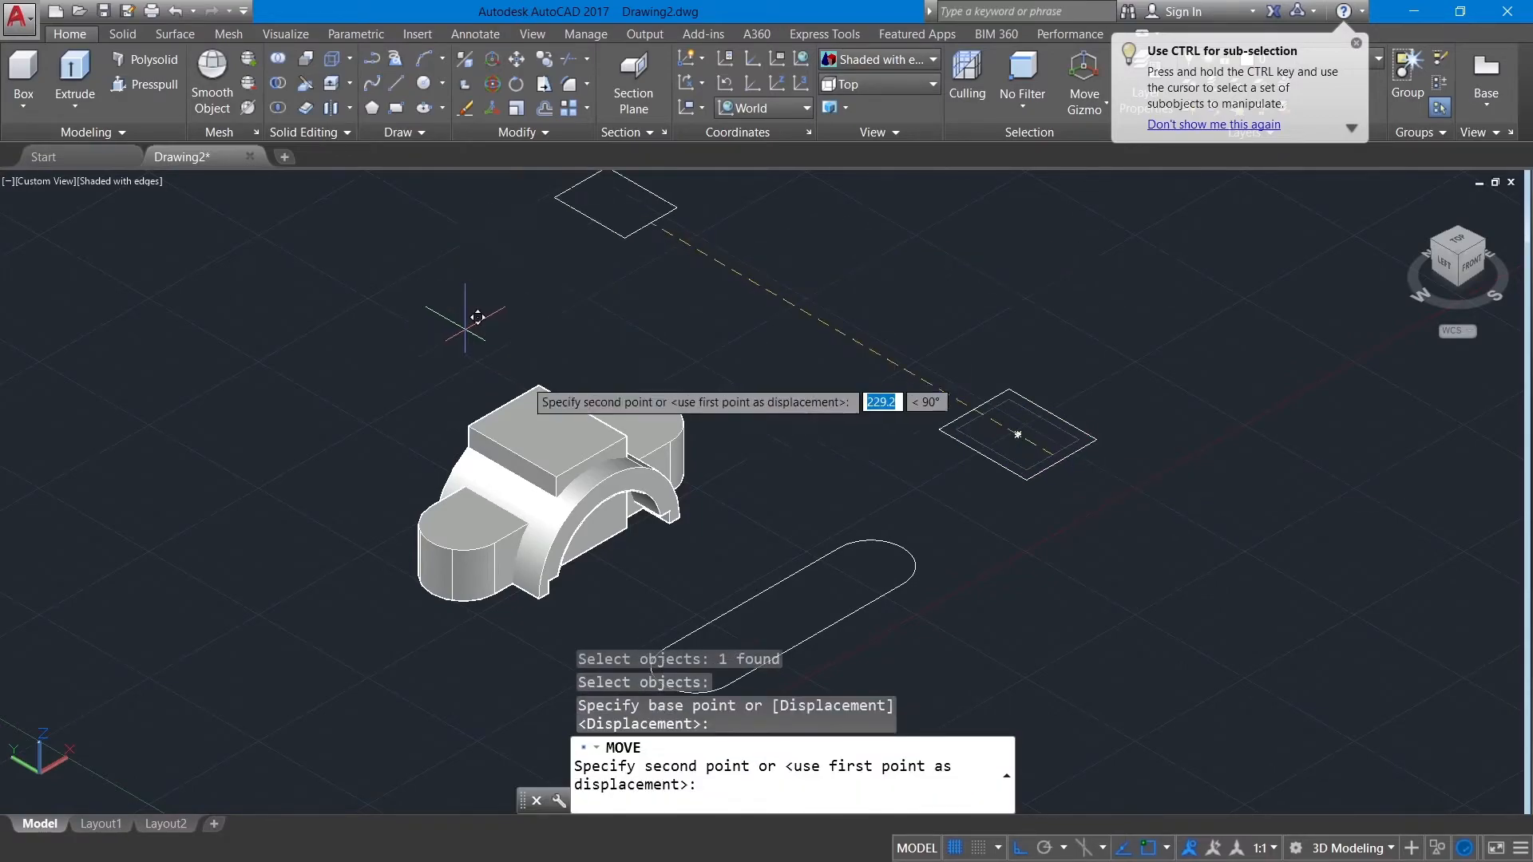
left_click(1019, 848)
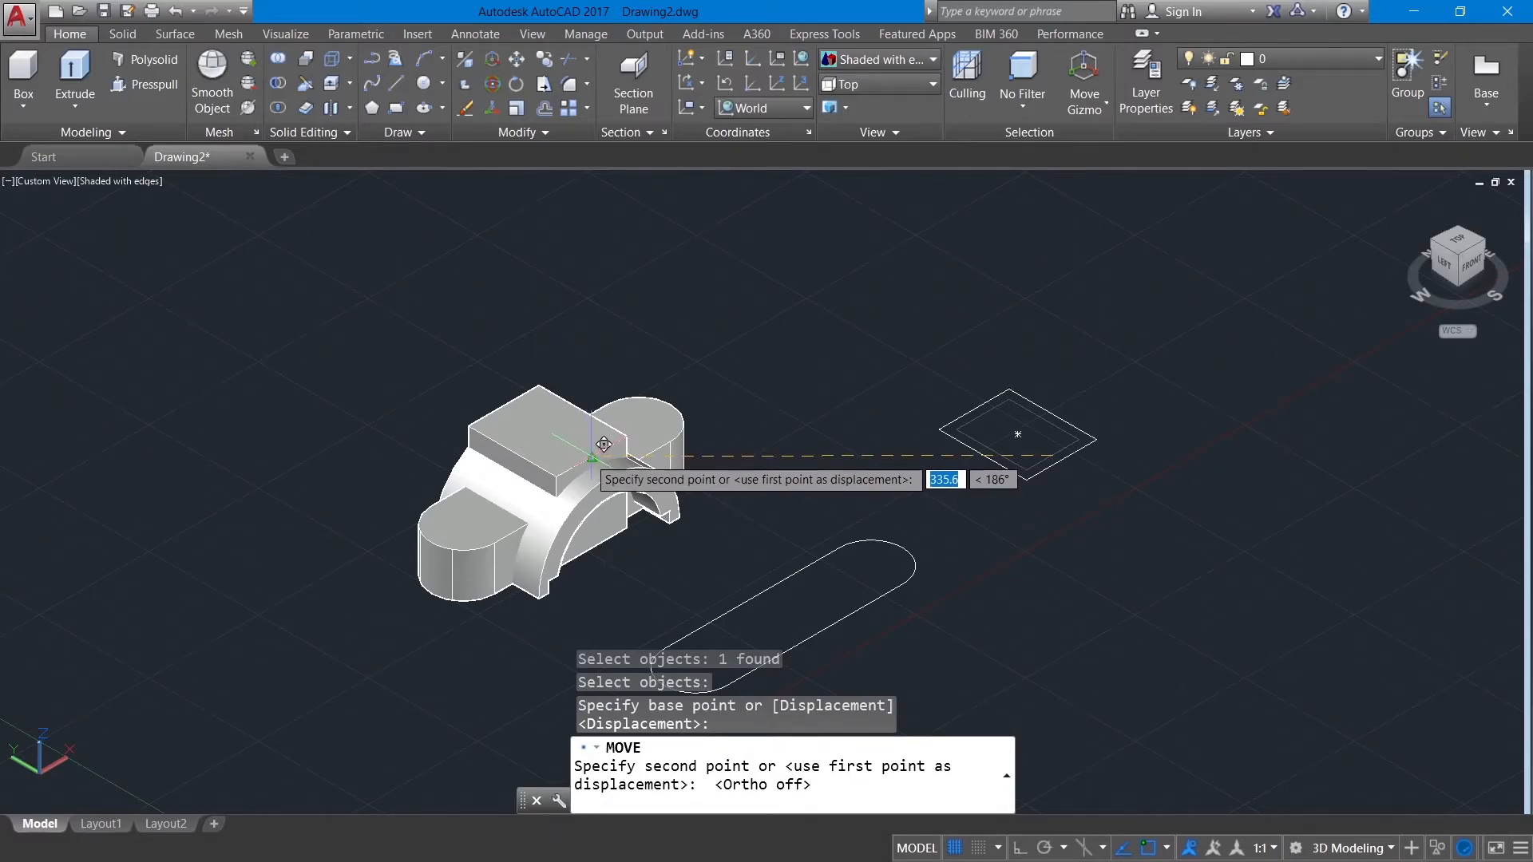
scroll(598, 444, "up", 5)
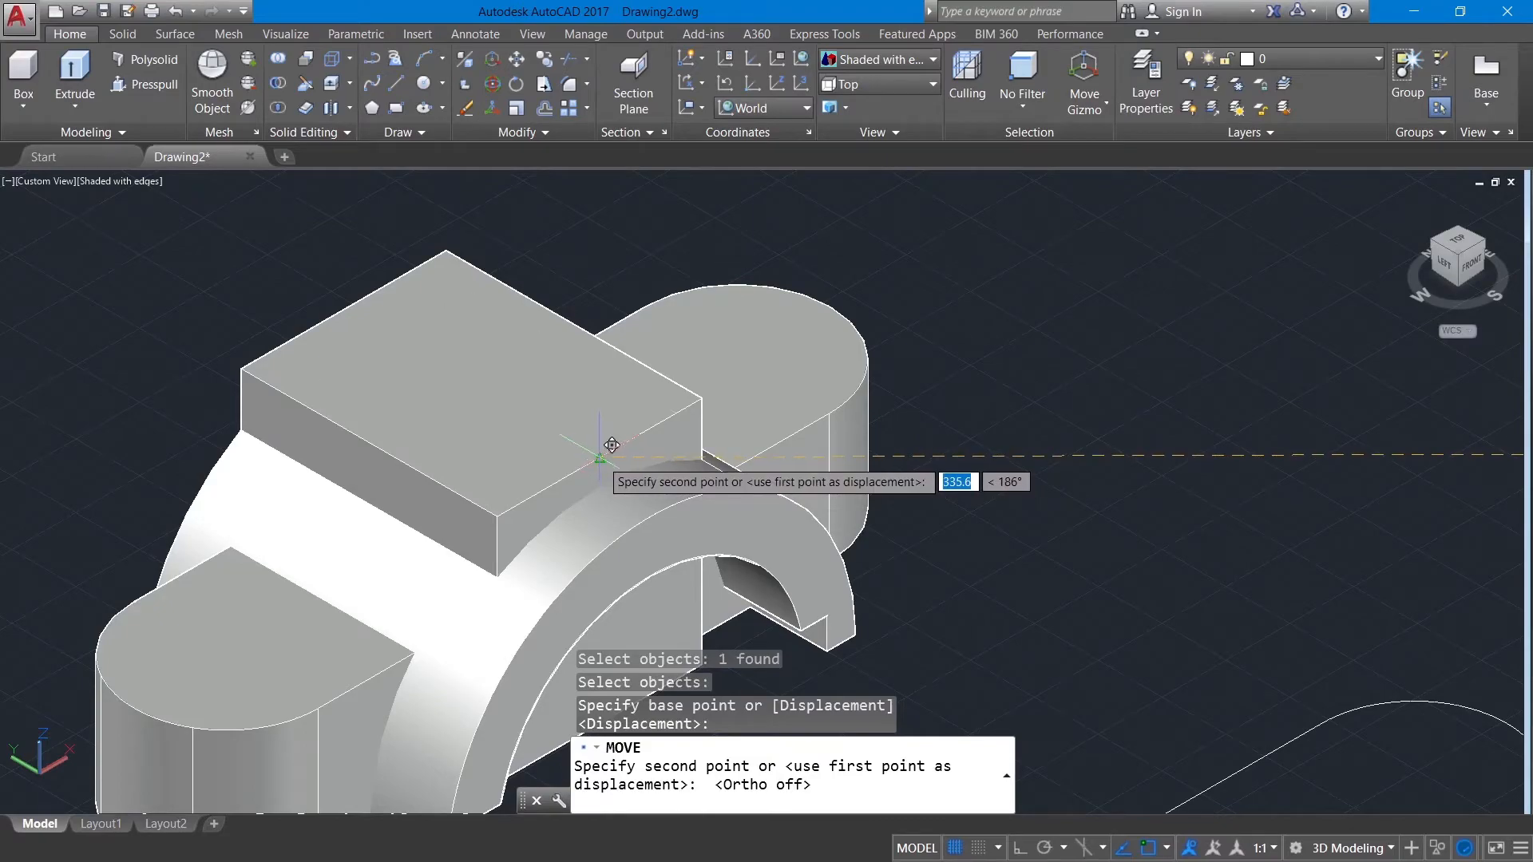
left_click(599, 458)
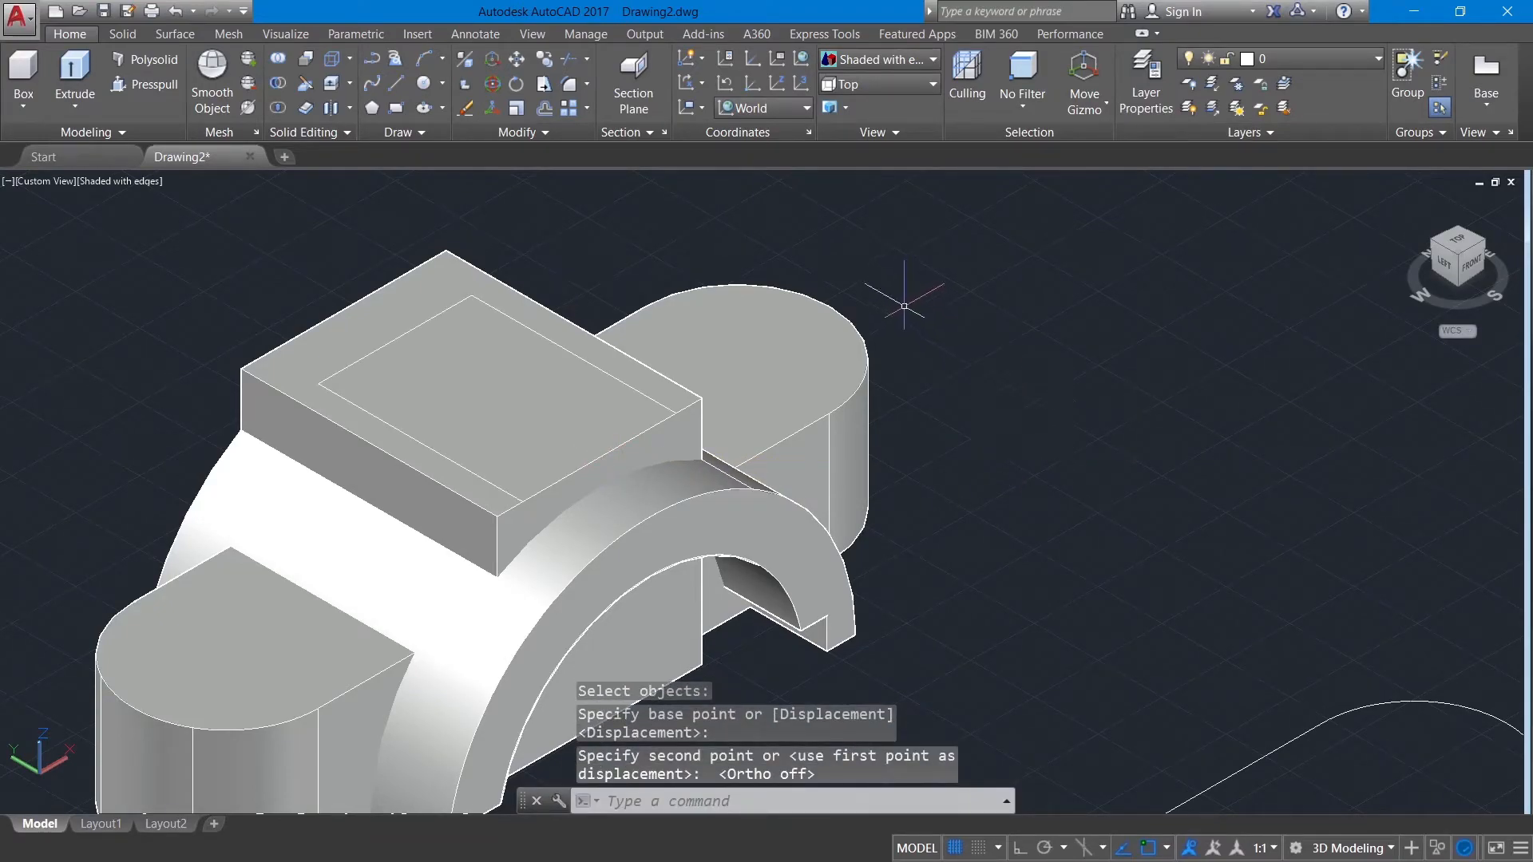
right_click(932, 278)
left_click(1003, 289)
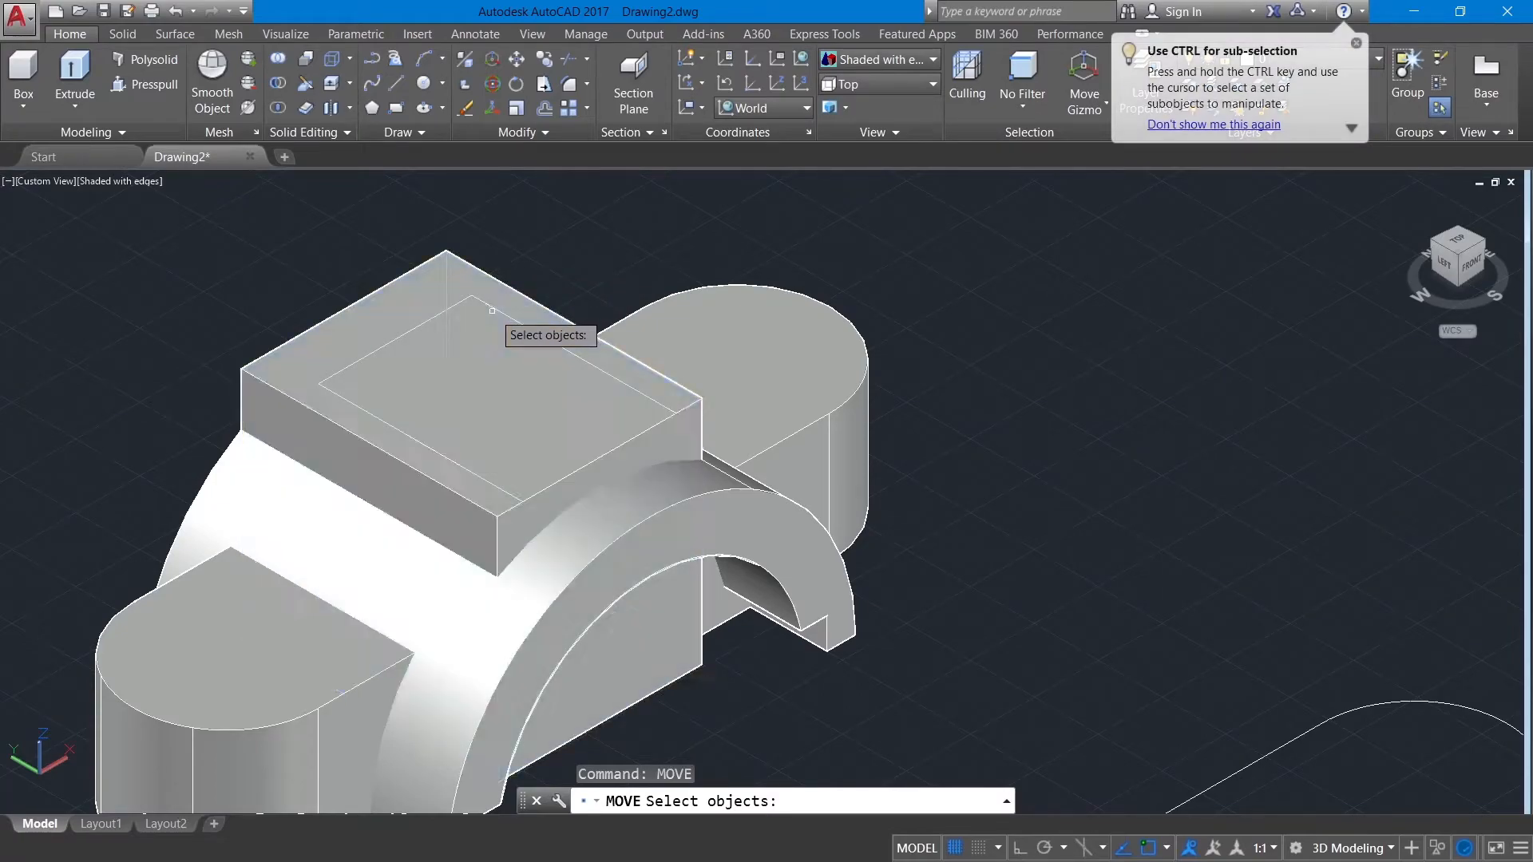
key("Return")
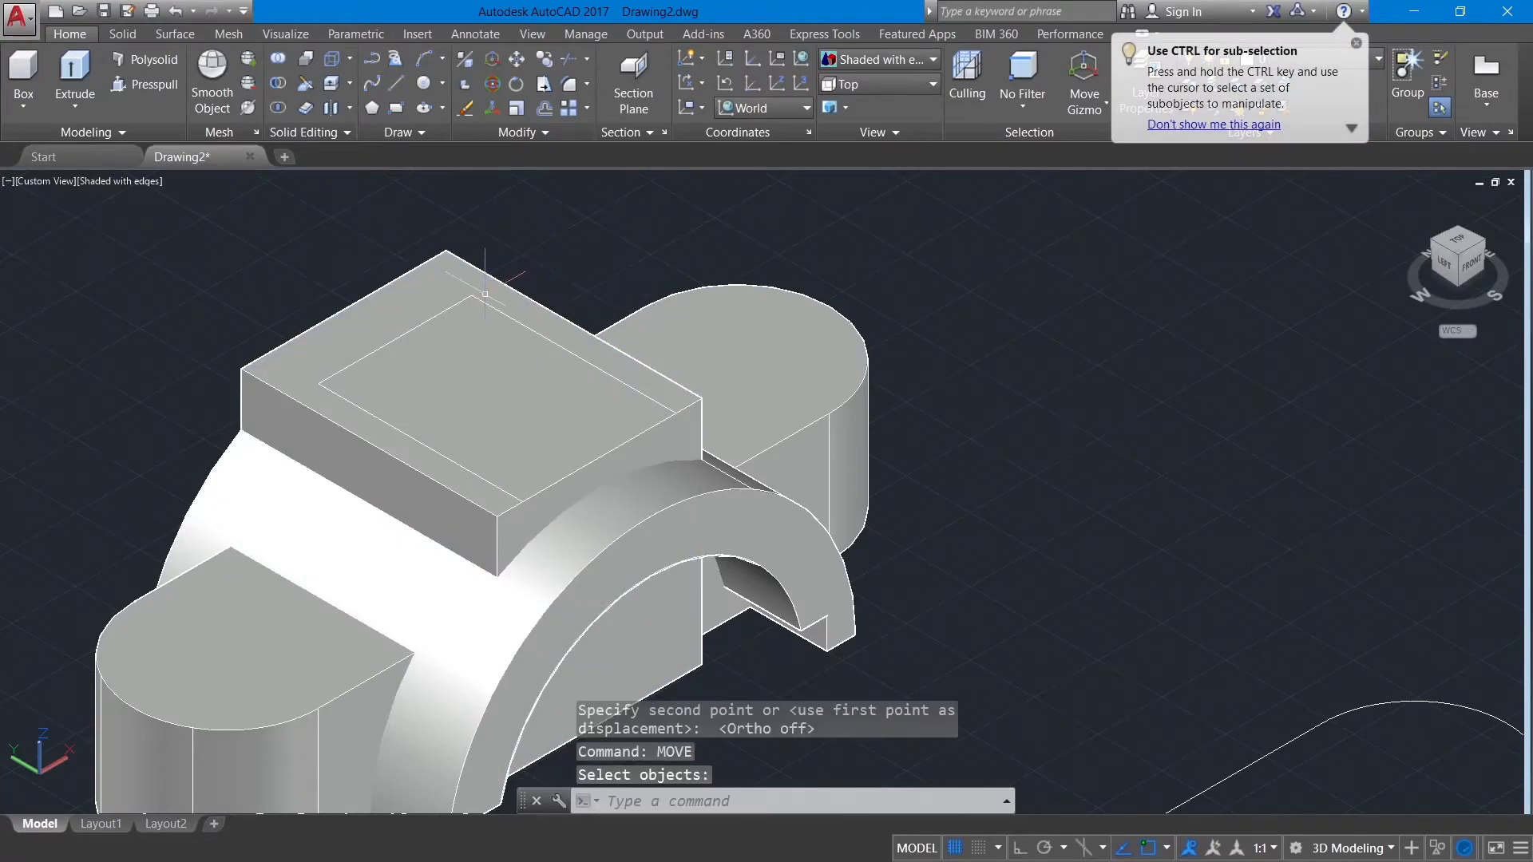
With Ortho on, move the inner rectangle 5 mm backward from the front edge of the block's top face
left_click(481, 298)
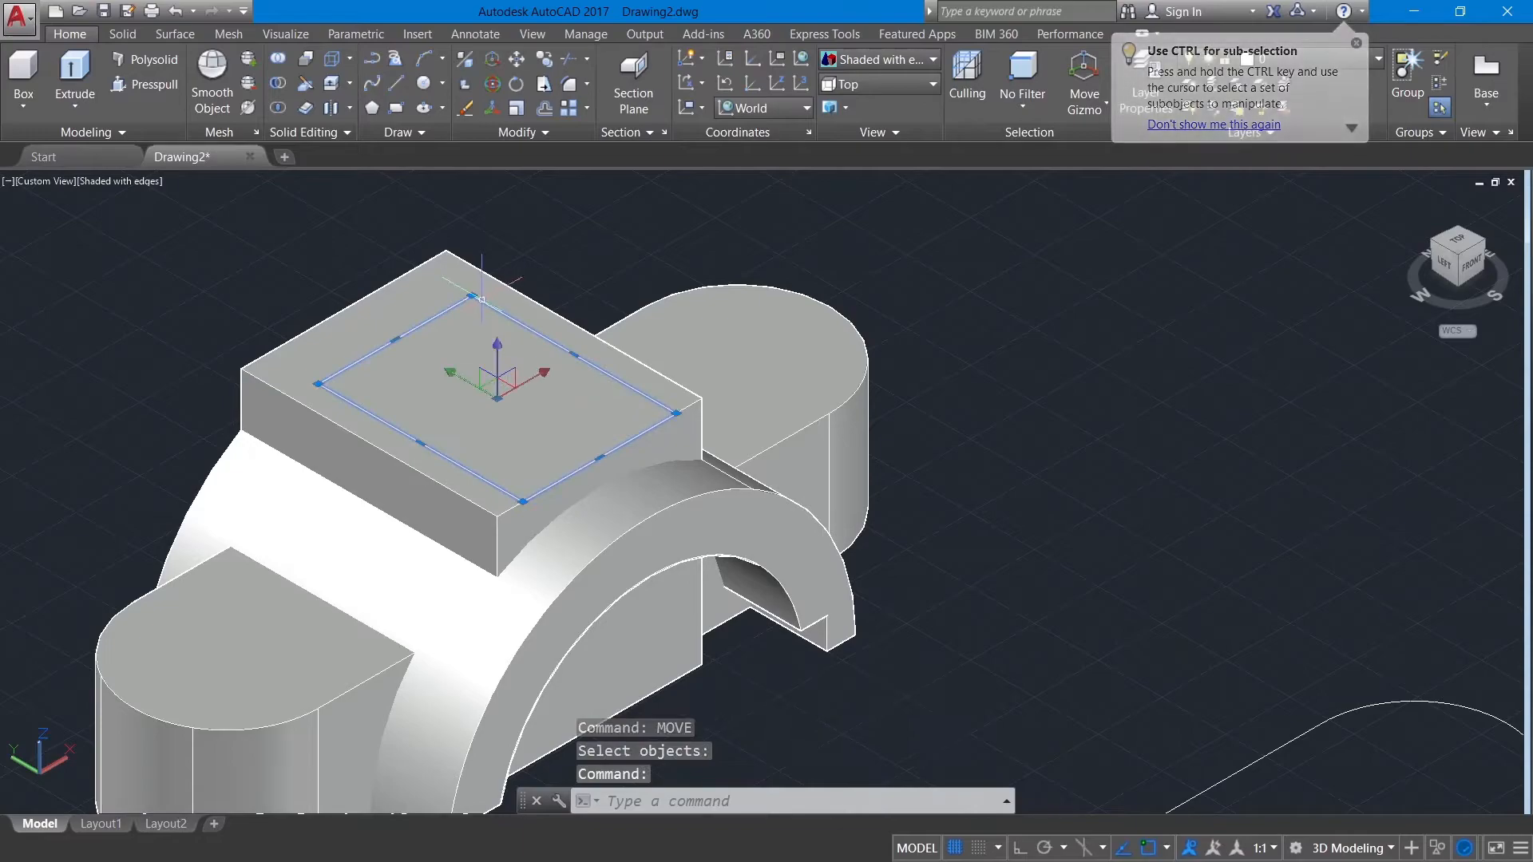
type("m")
key("Return")
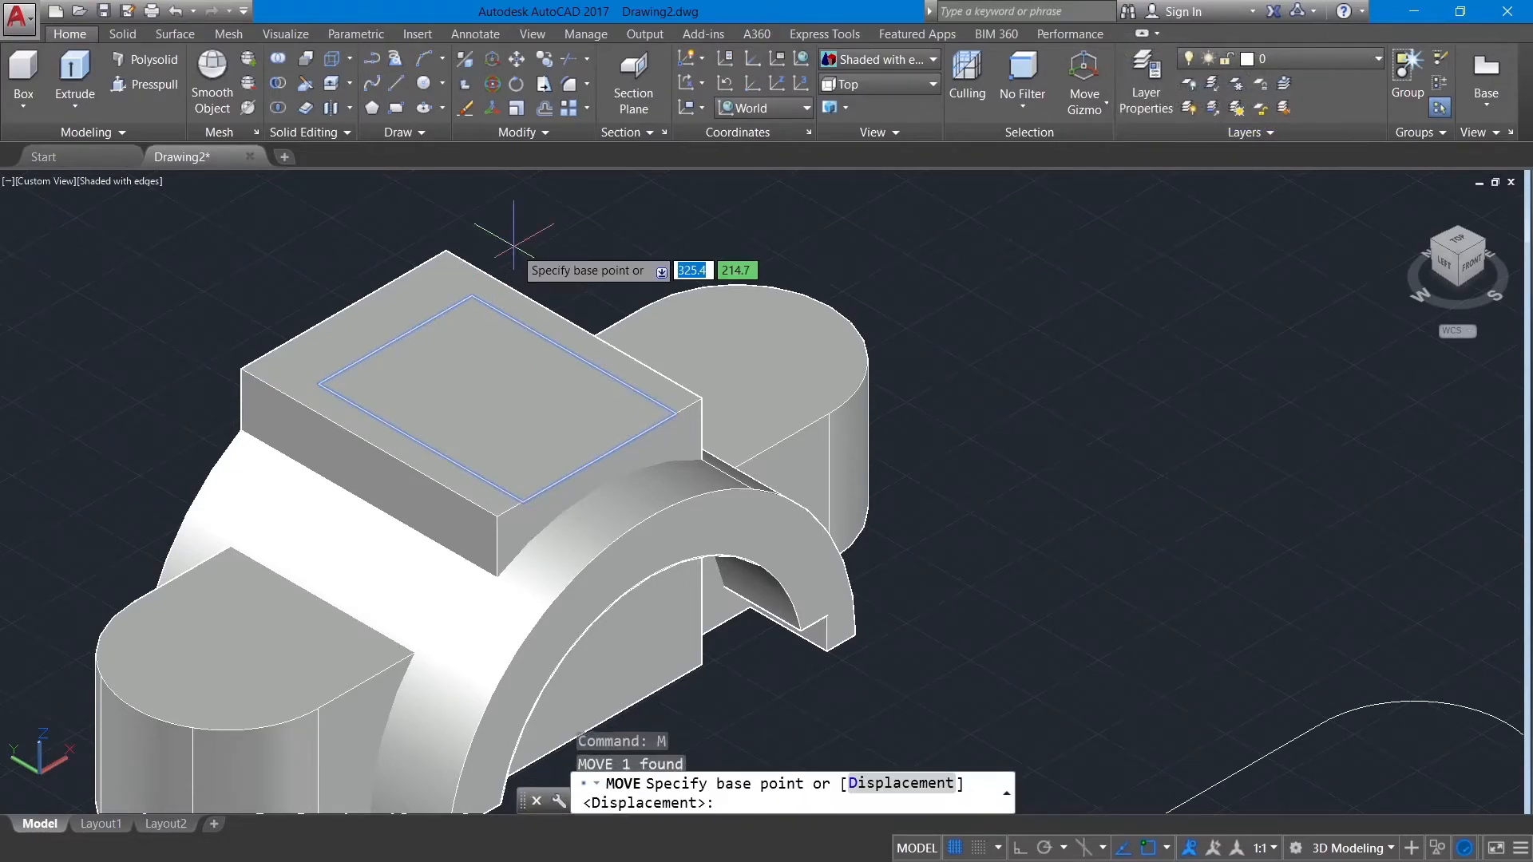
left_click(599, 457)
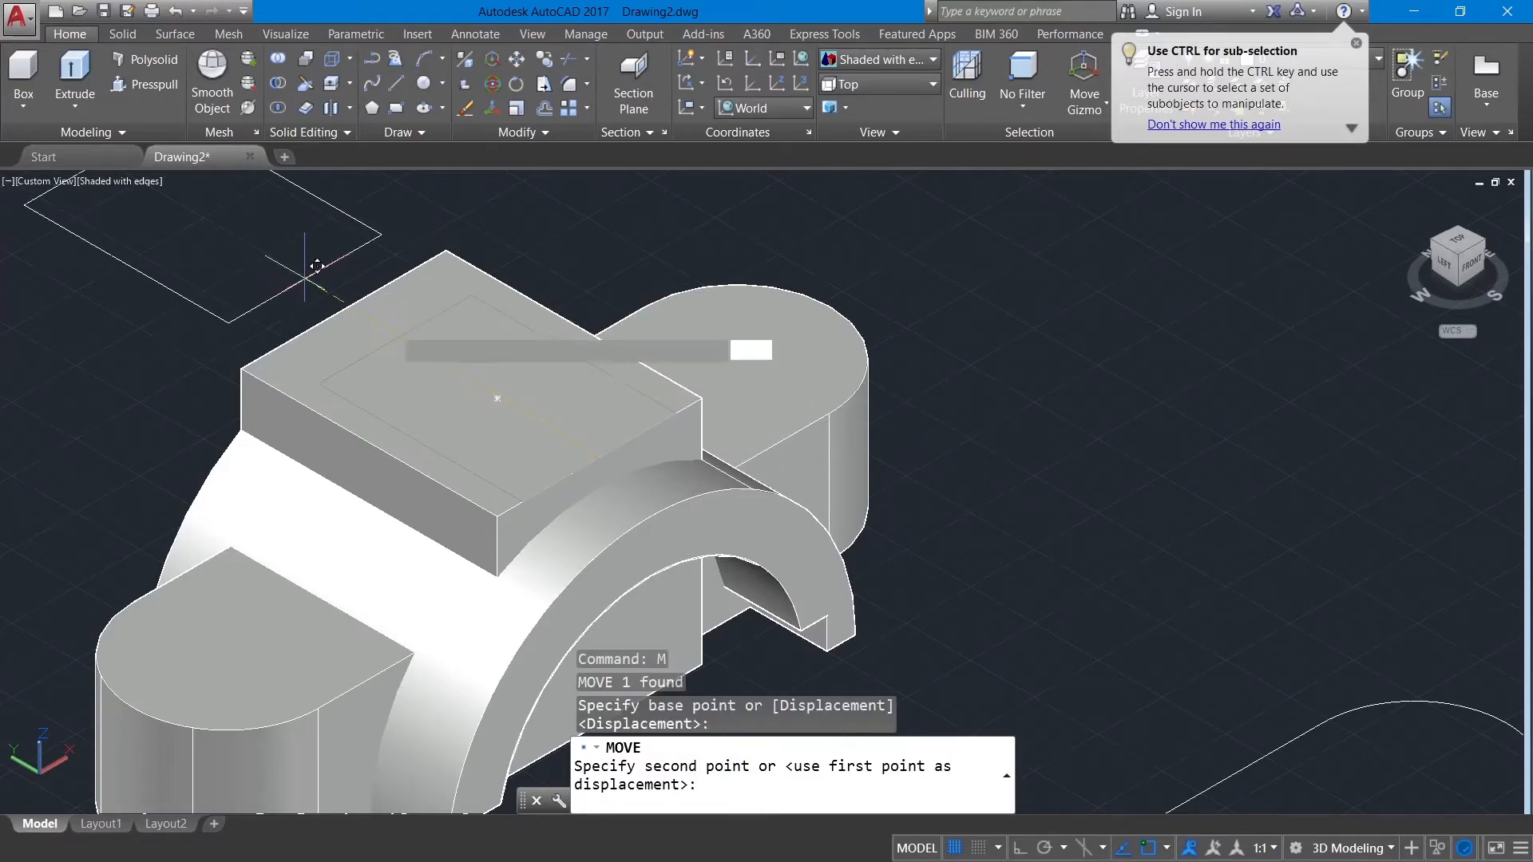
left_click(1017, 849)
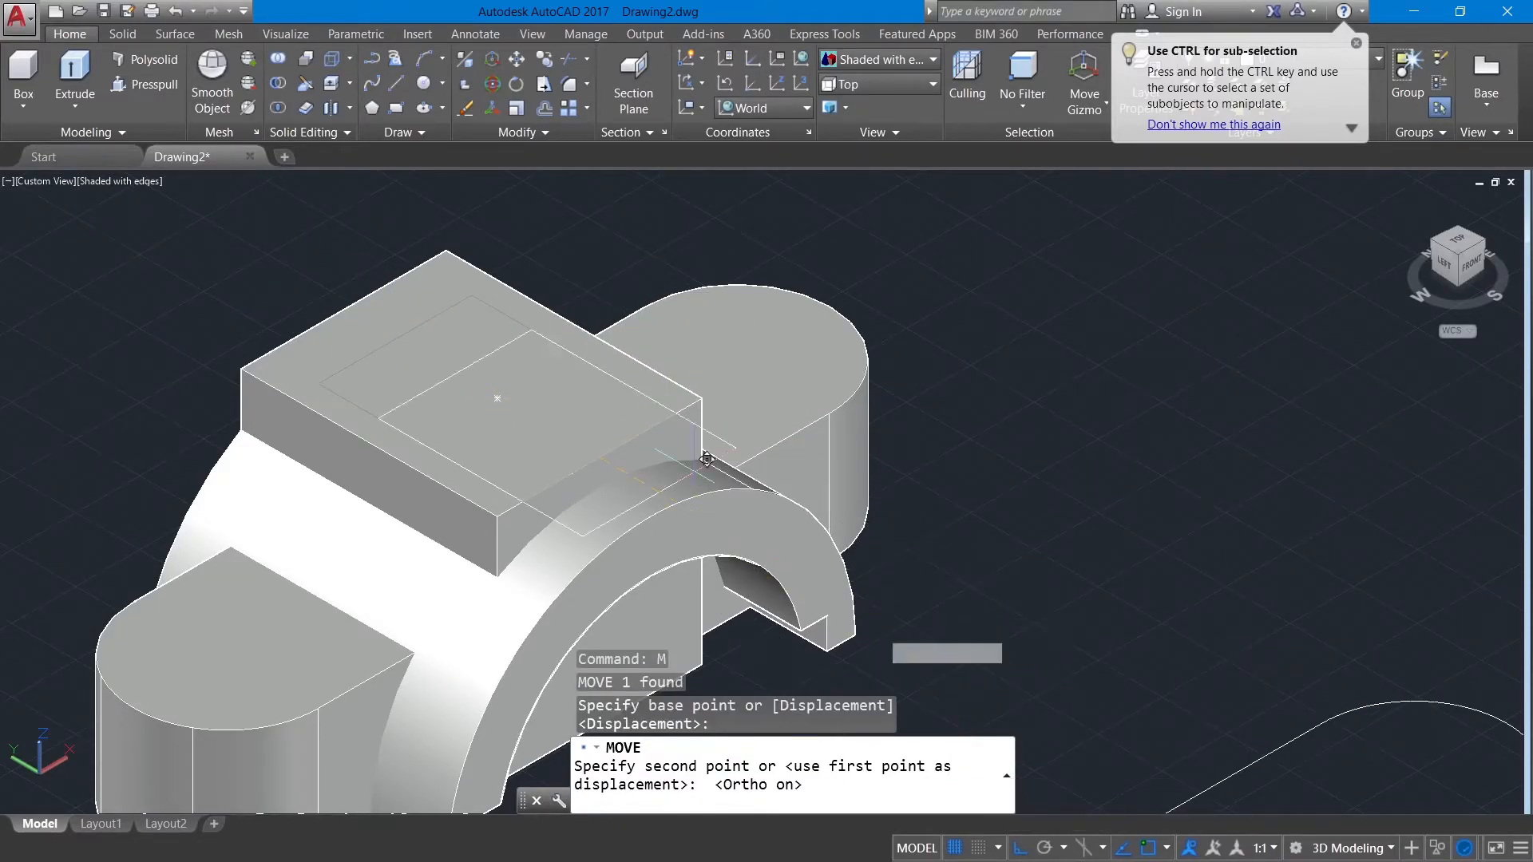
type("5")
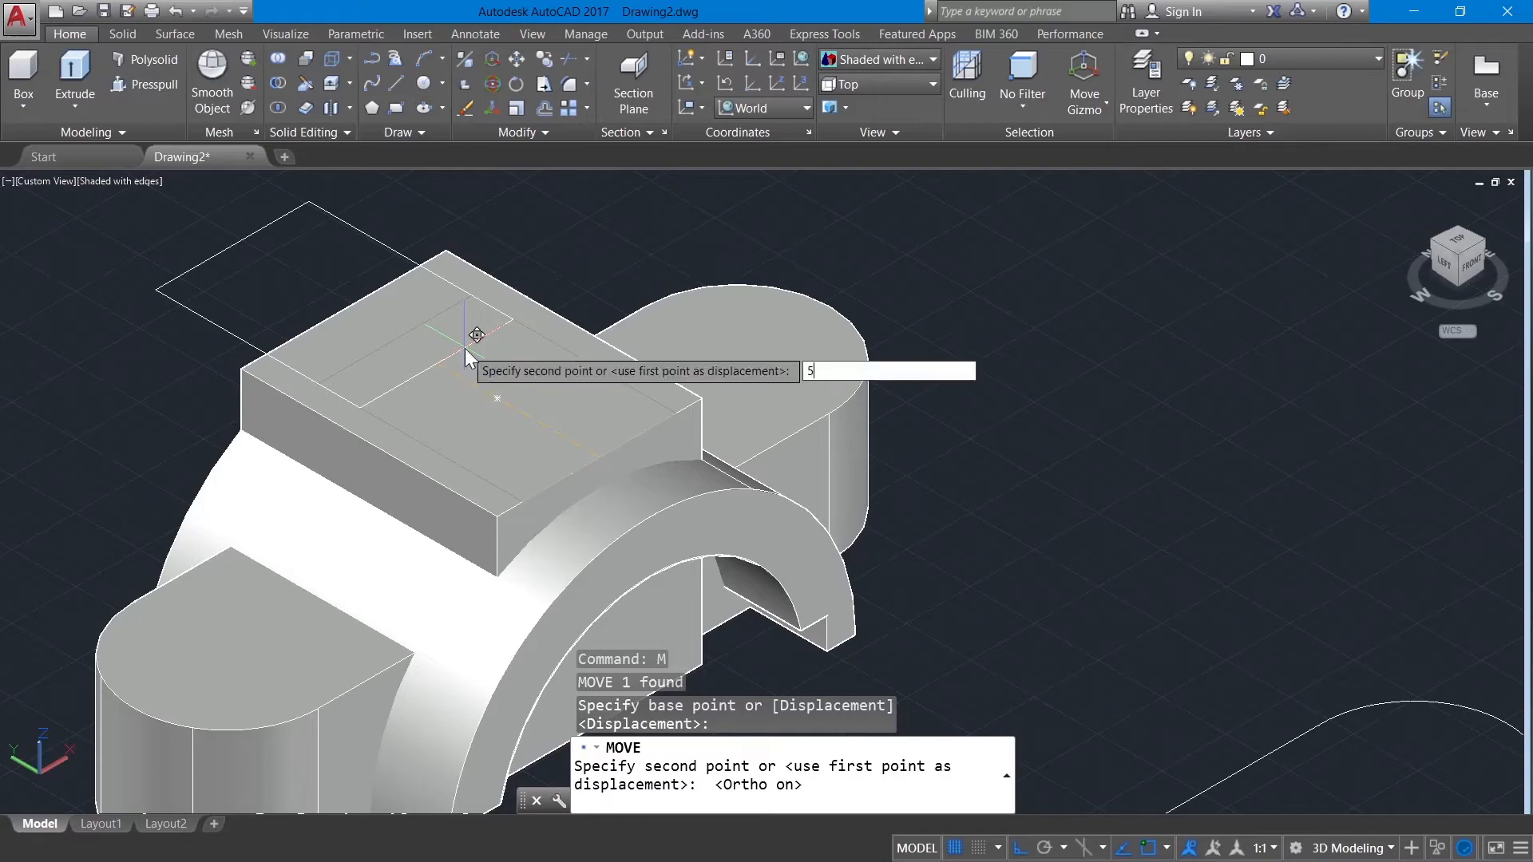
key("Return")
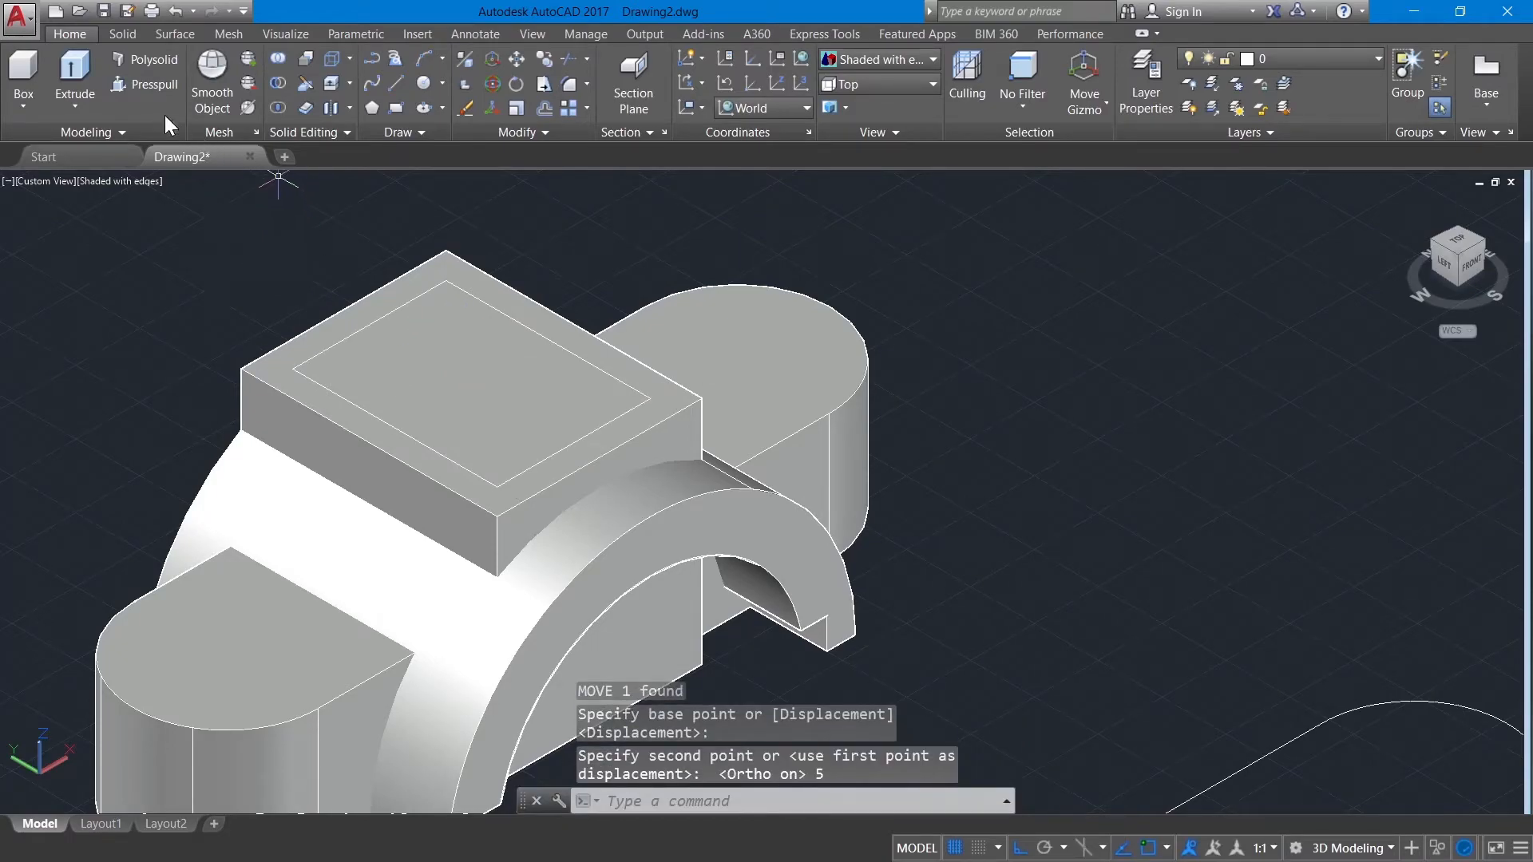
Presspull the area inside the inner rectangle 5 mm down into the block to form a recess
left_click(146, 81)
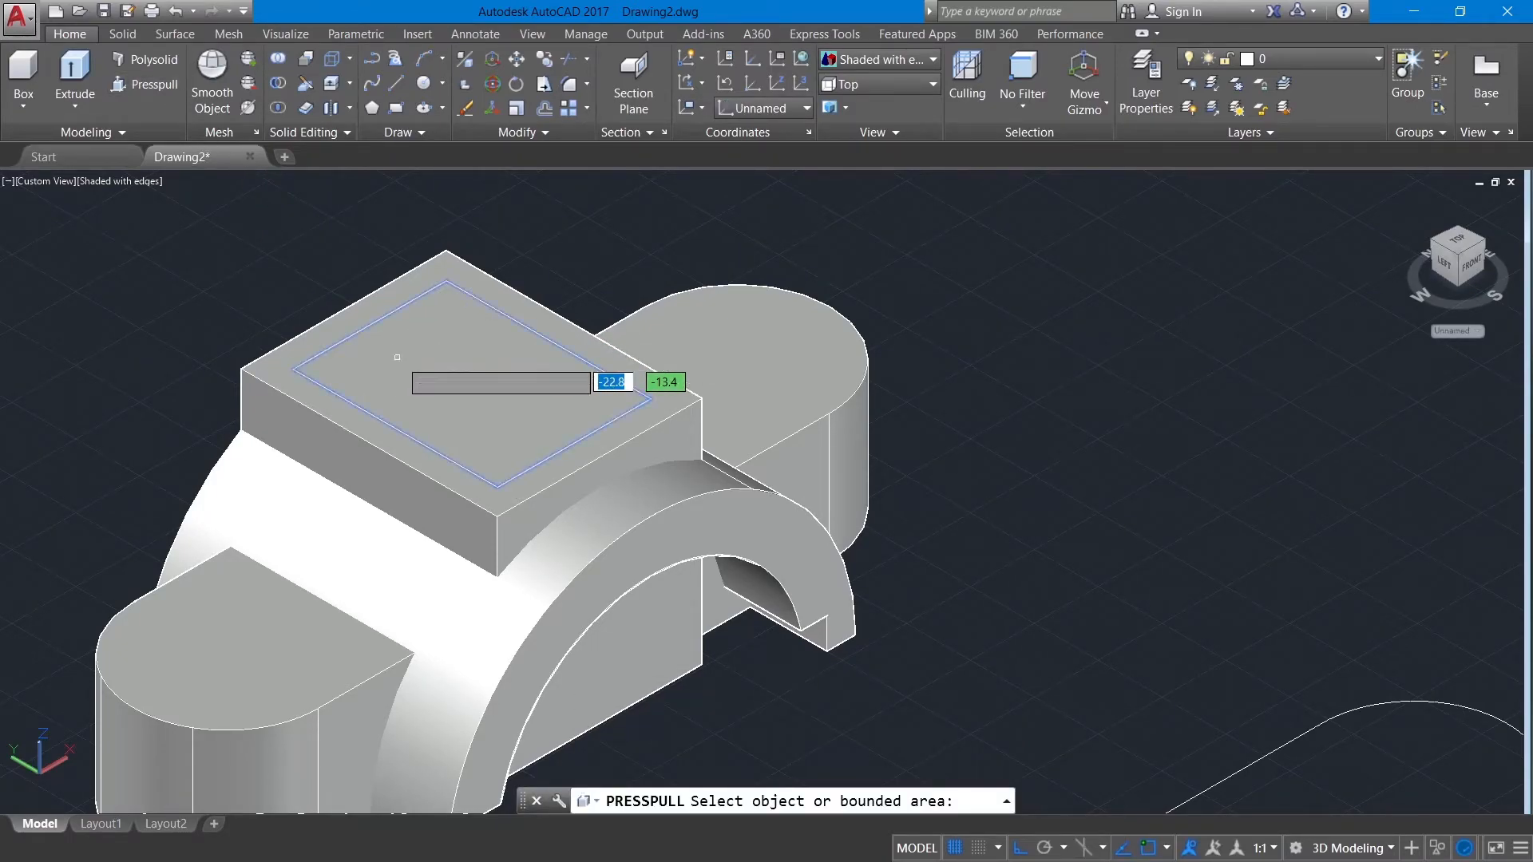
left_click(443, 355)
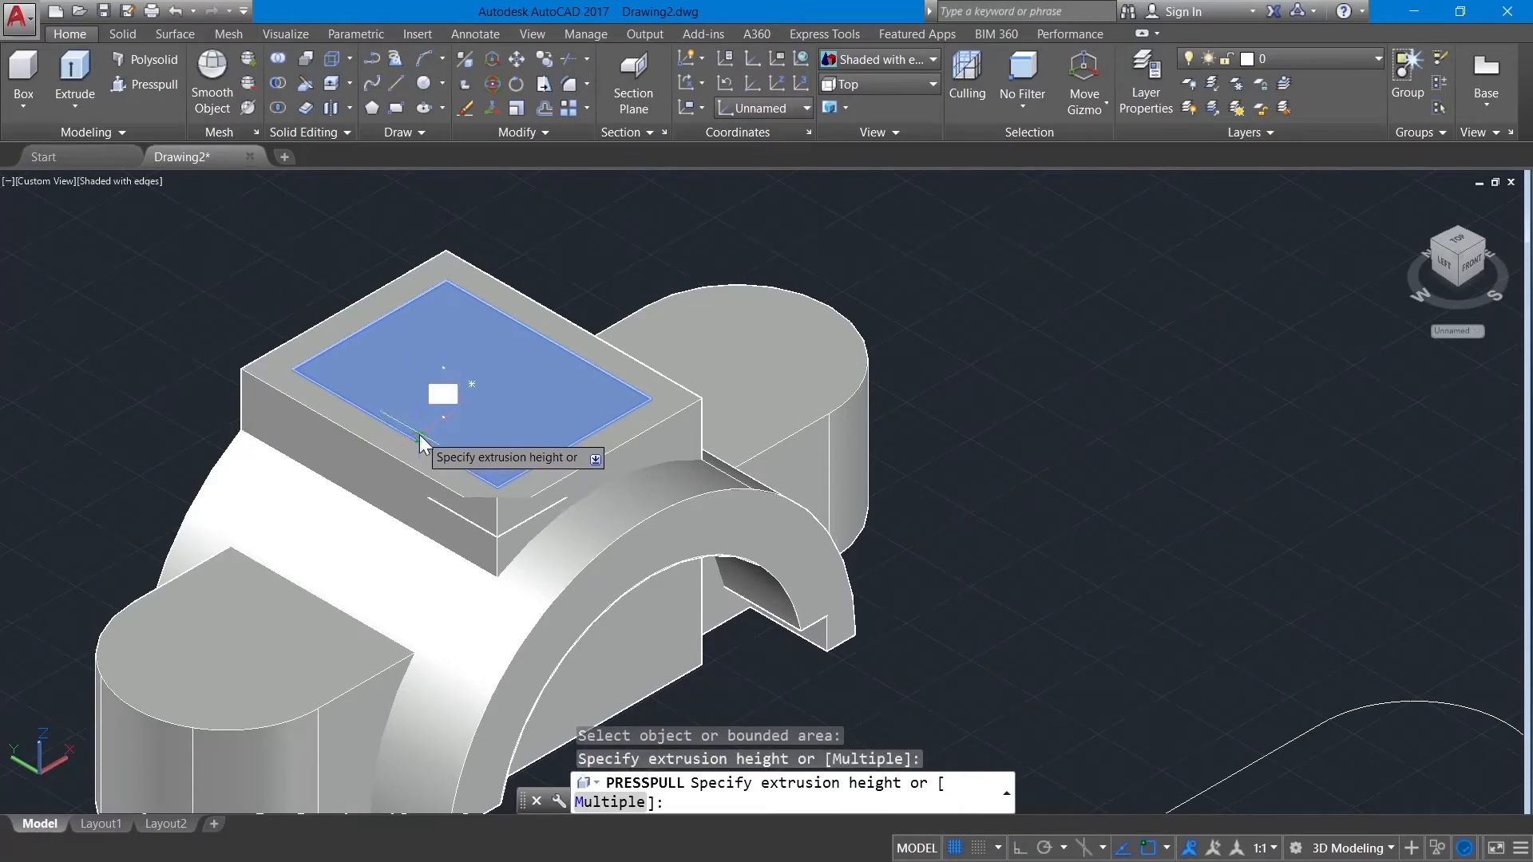
type("5")
key("Return")
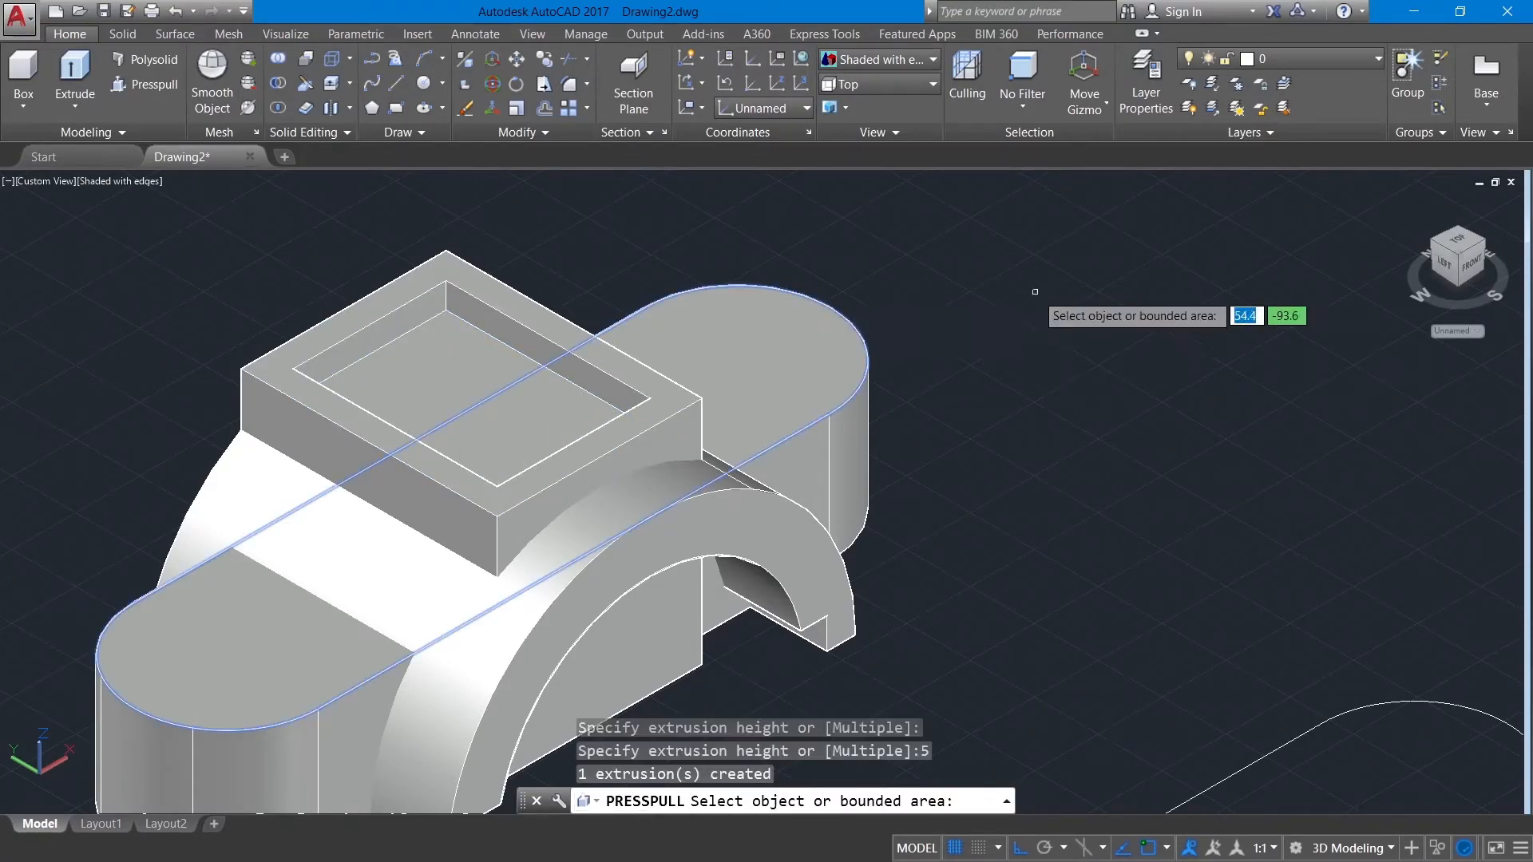
key("Return")
Union the half-ring arch, the slot solid and the recessed block into one solid
scroll(1067, 325, "down", 2)
middle_click_drag(1115, 401, 972, 309)
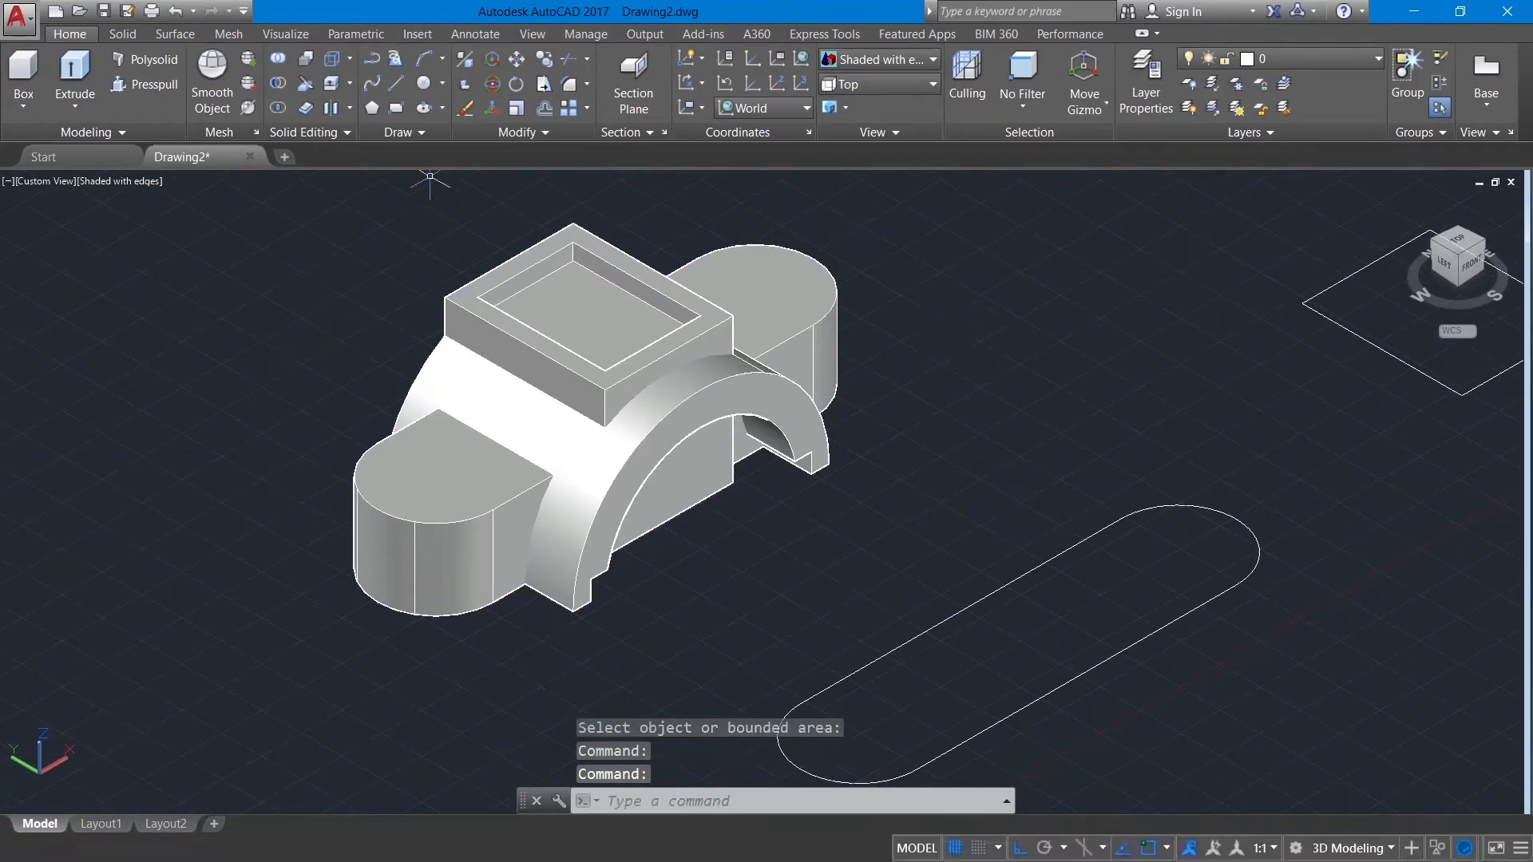
left_click(279, 59)
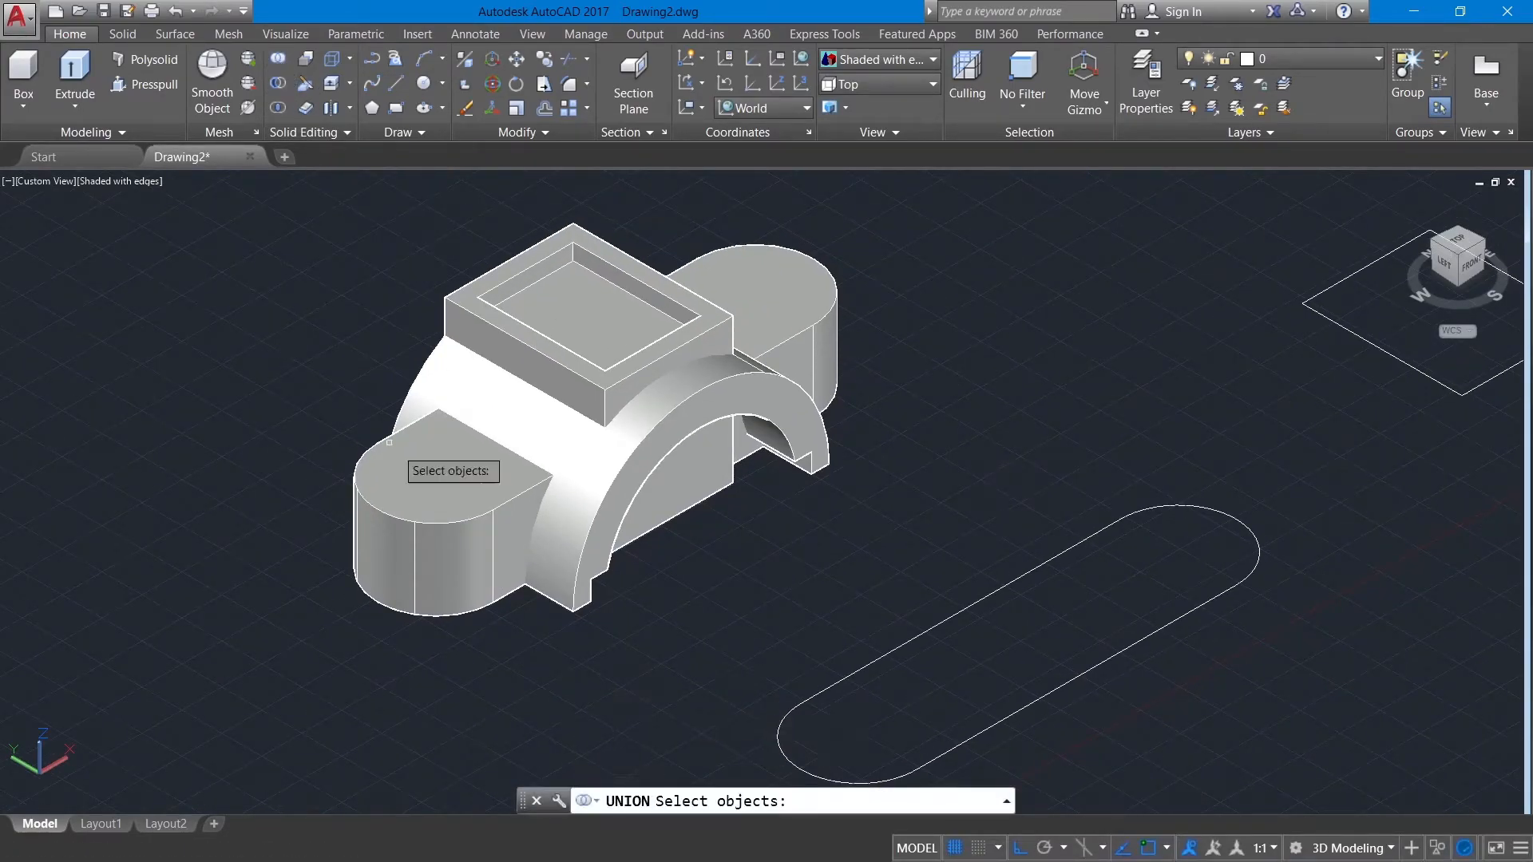
left_click(559, 576)
left_click(413, 524)
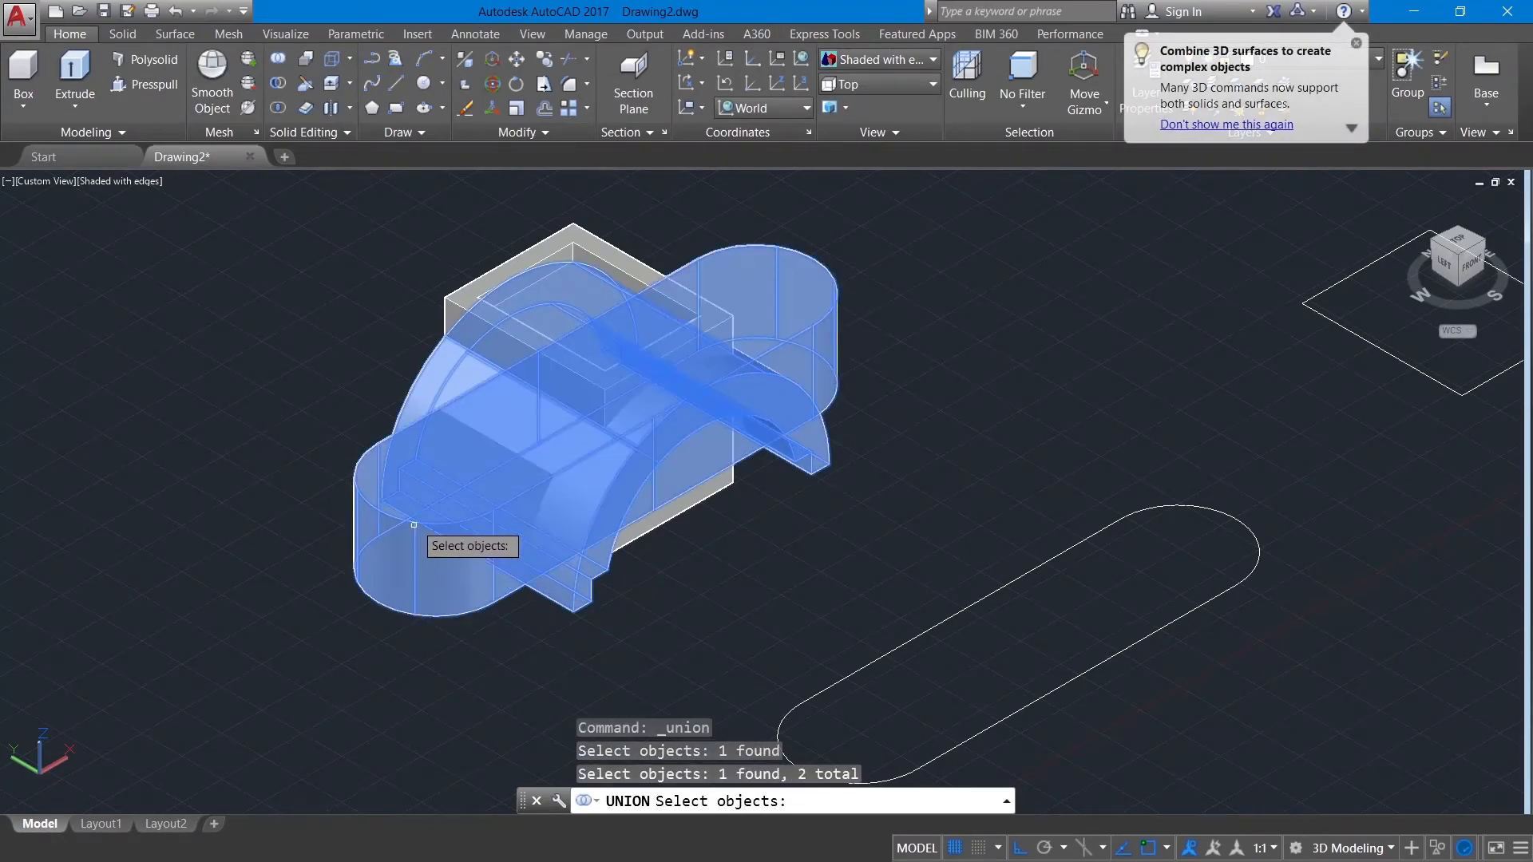
left_click(460, 305)
key("Return")
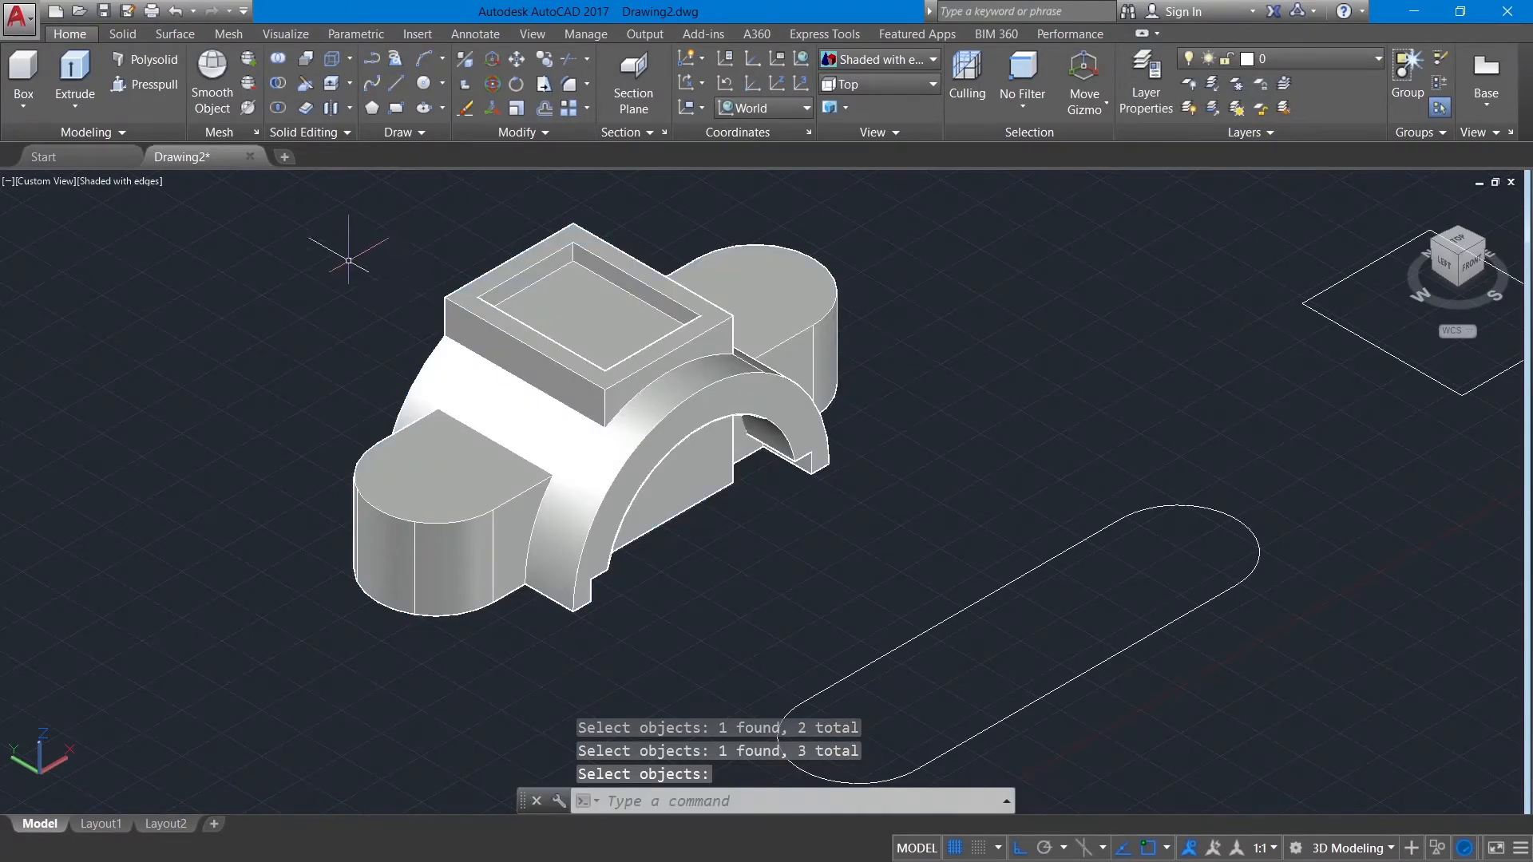
Presspull away two portions of the material left inside the arch opening, on the far side and in the middle
left_click(161, 88)
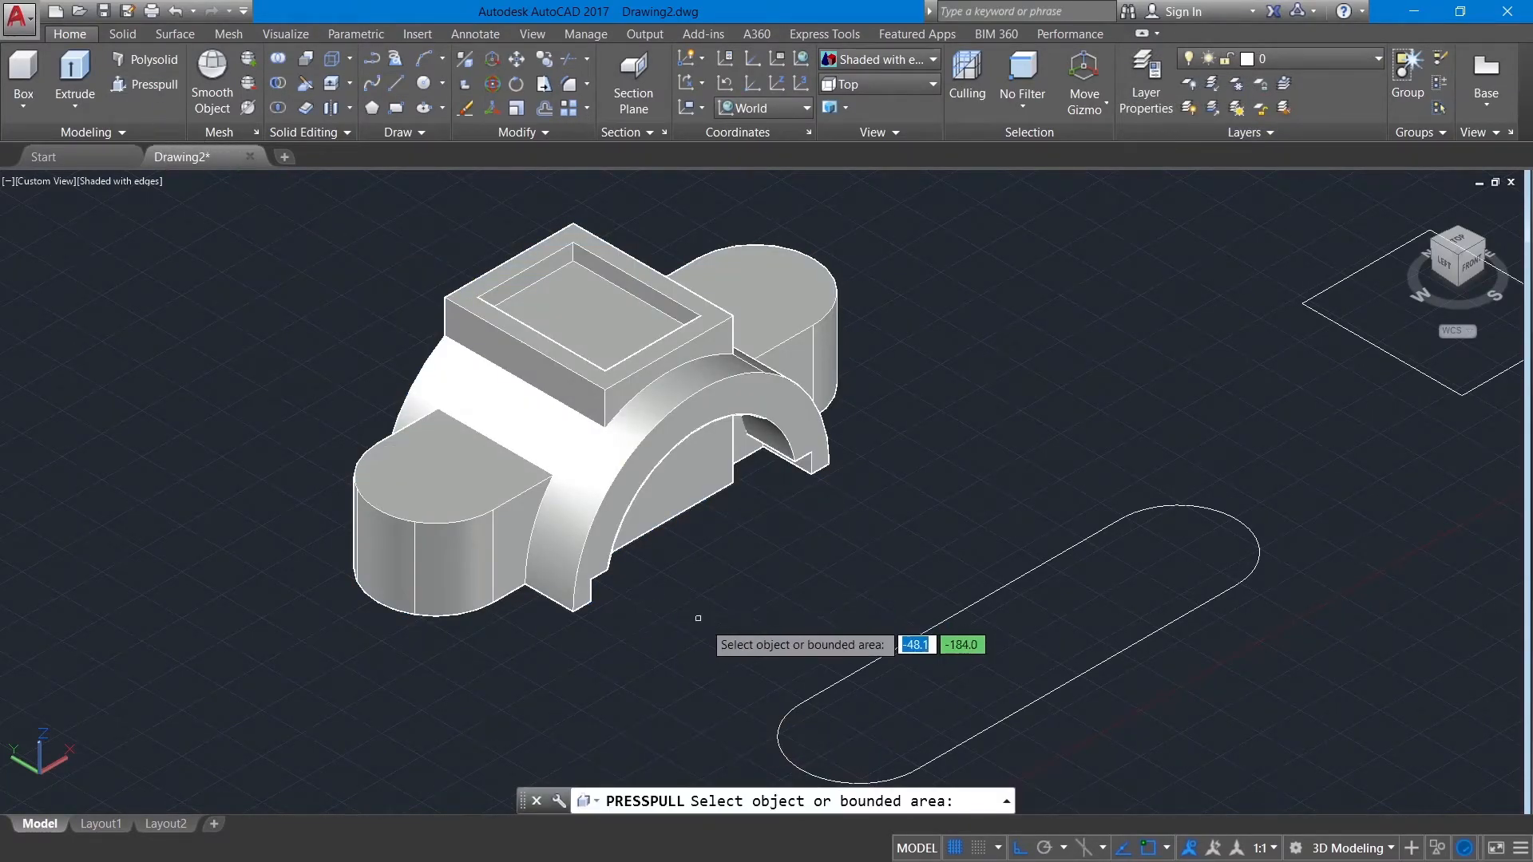
left_click(730, 431)
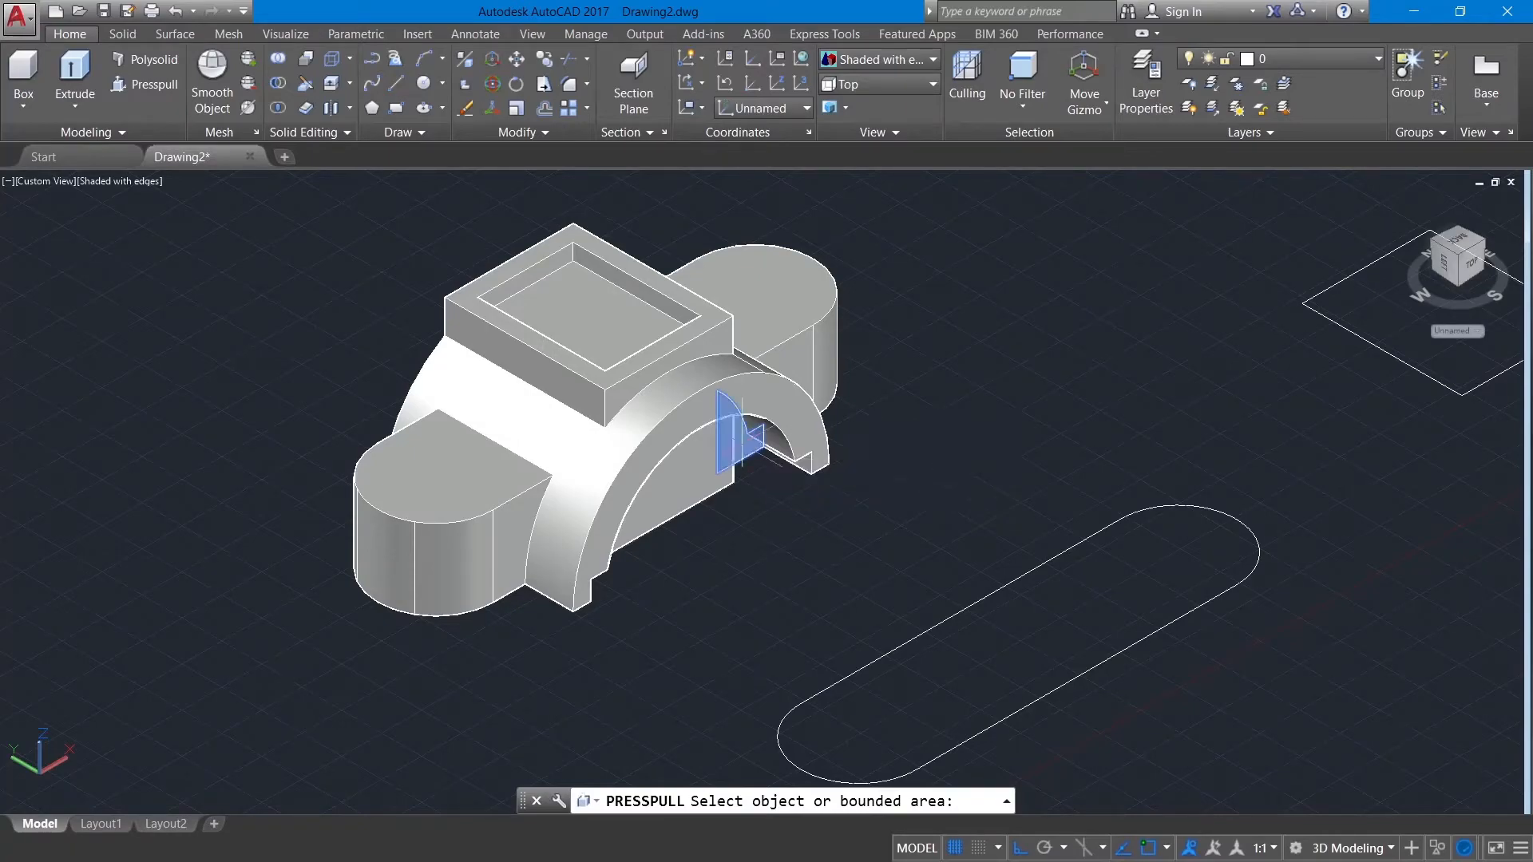
left_click(234, 223)
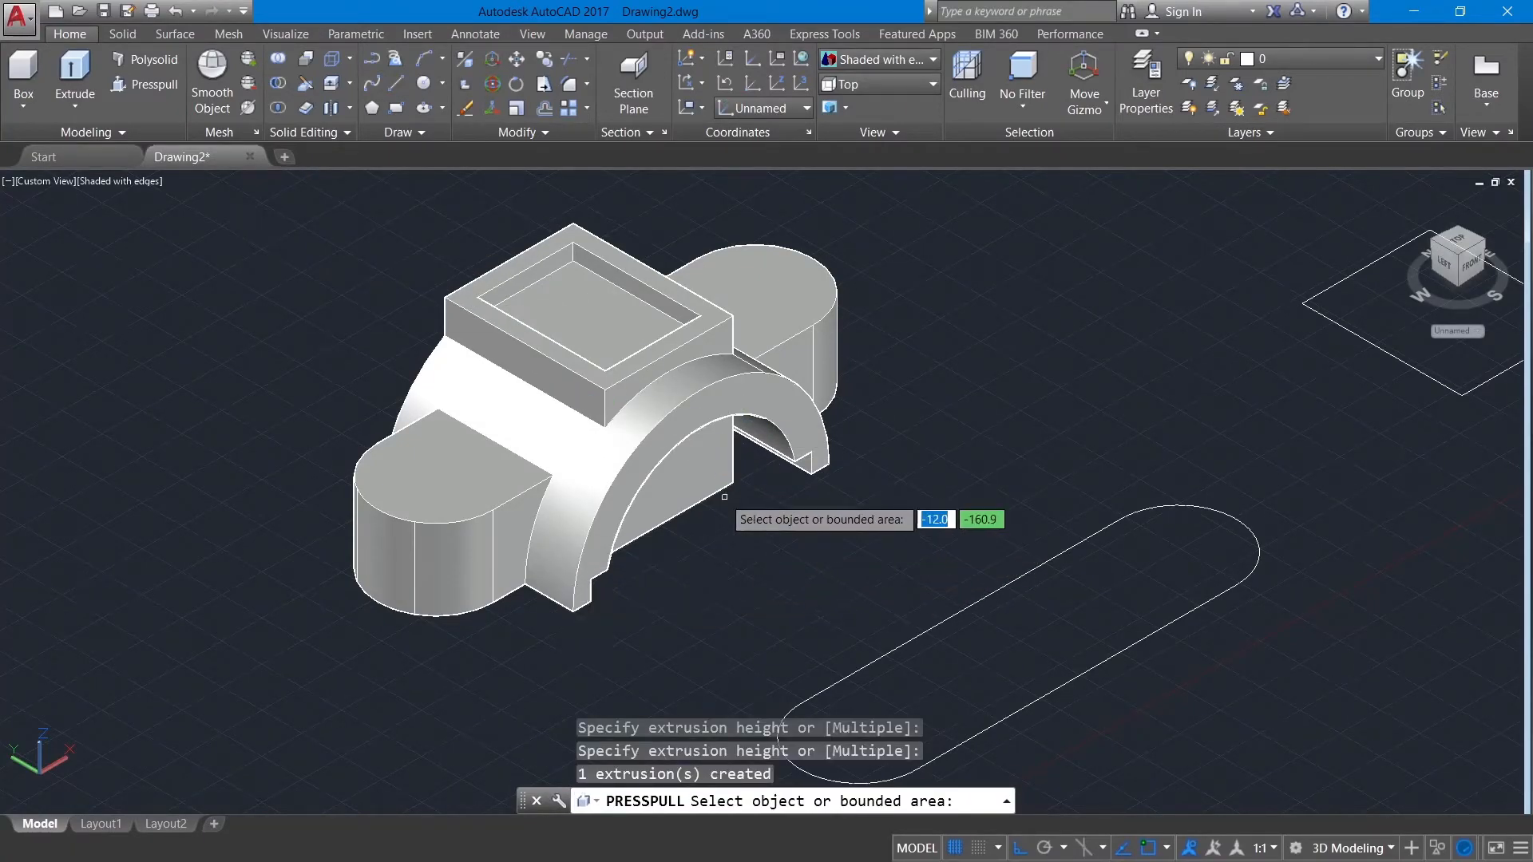
left_click(670, 479)
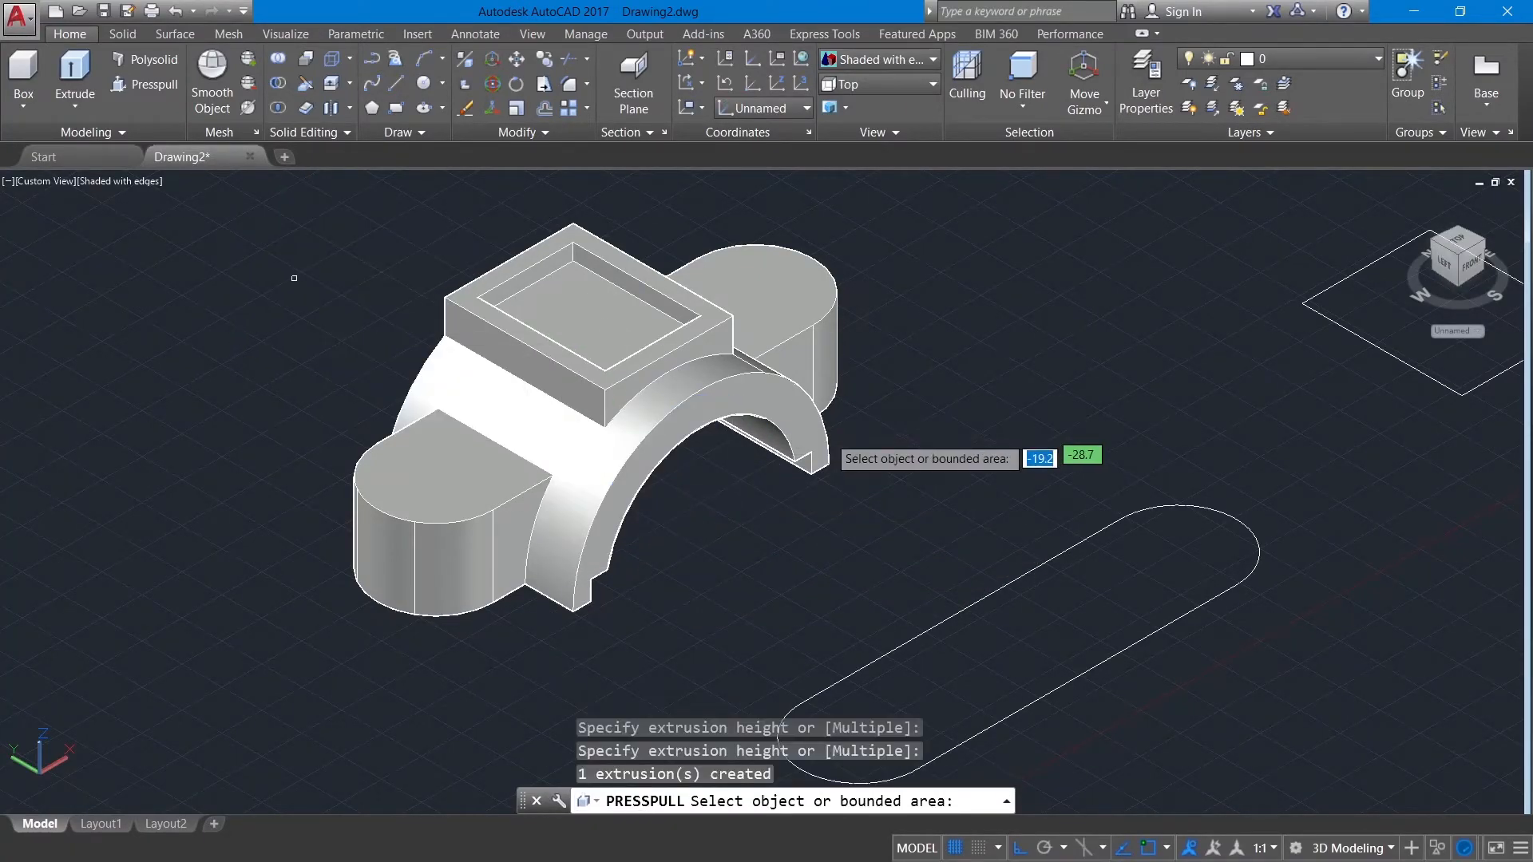
key("Return")
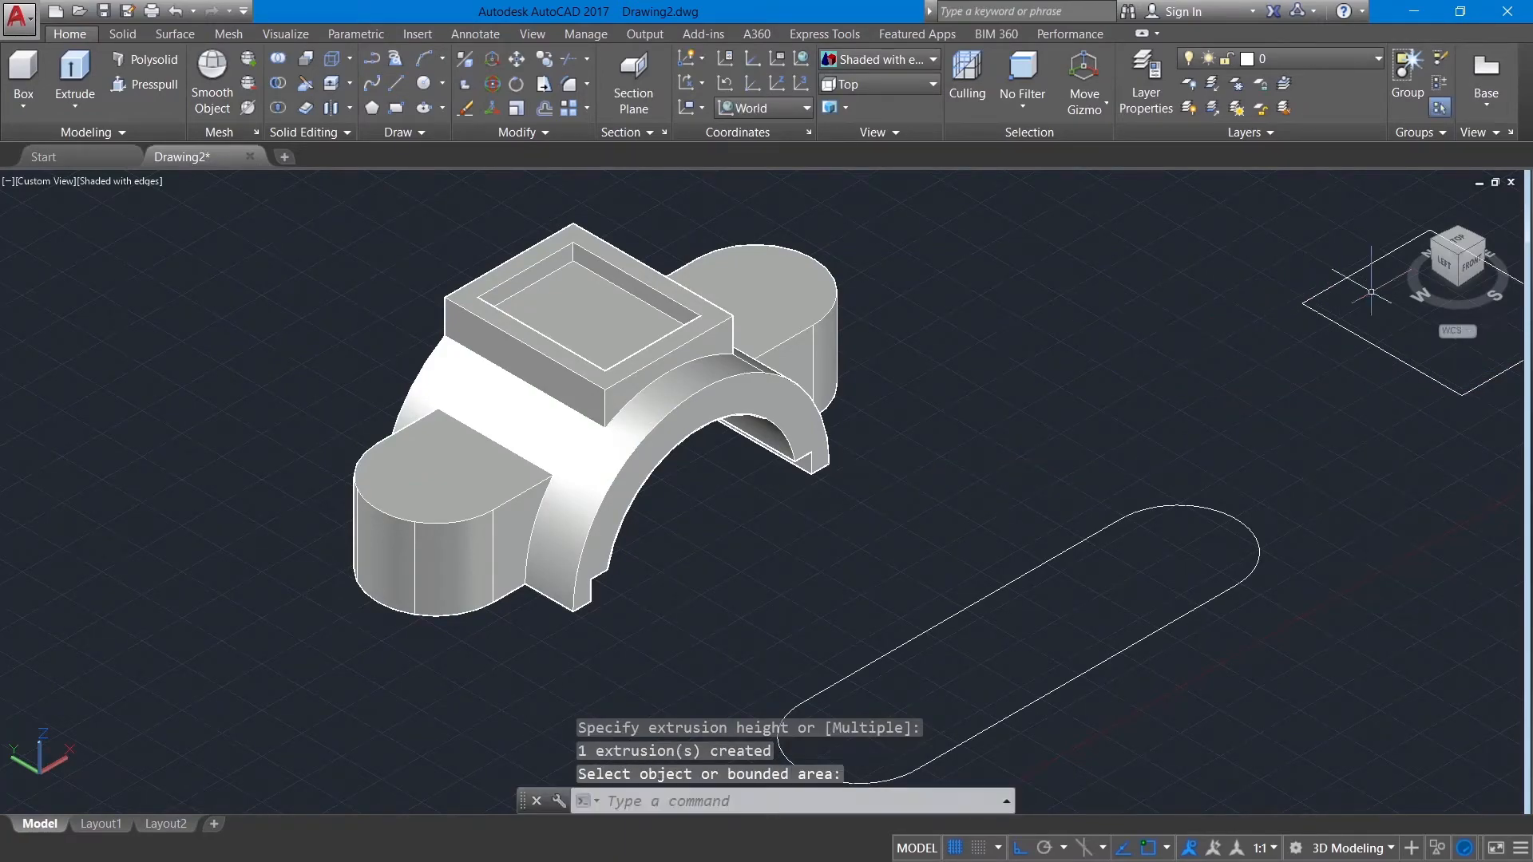
Presspull the remaining leftover area inside the arch along the arch's depth to clear the opening completely
left_click_drag(1389, 247, 1302, 239)
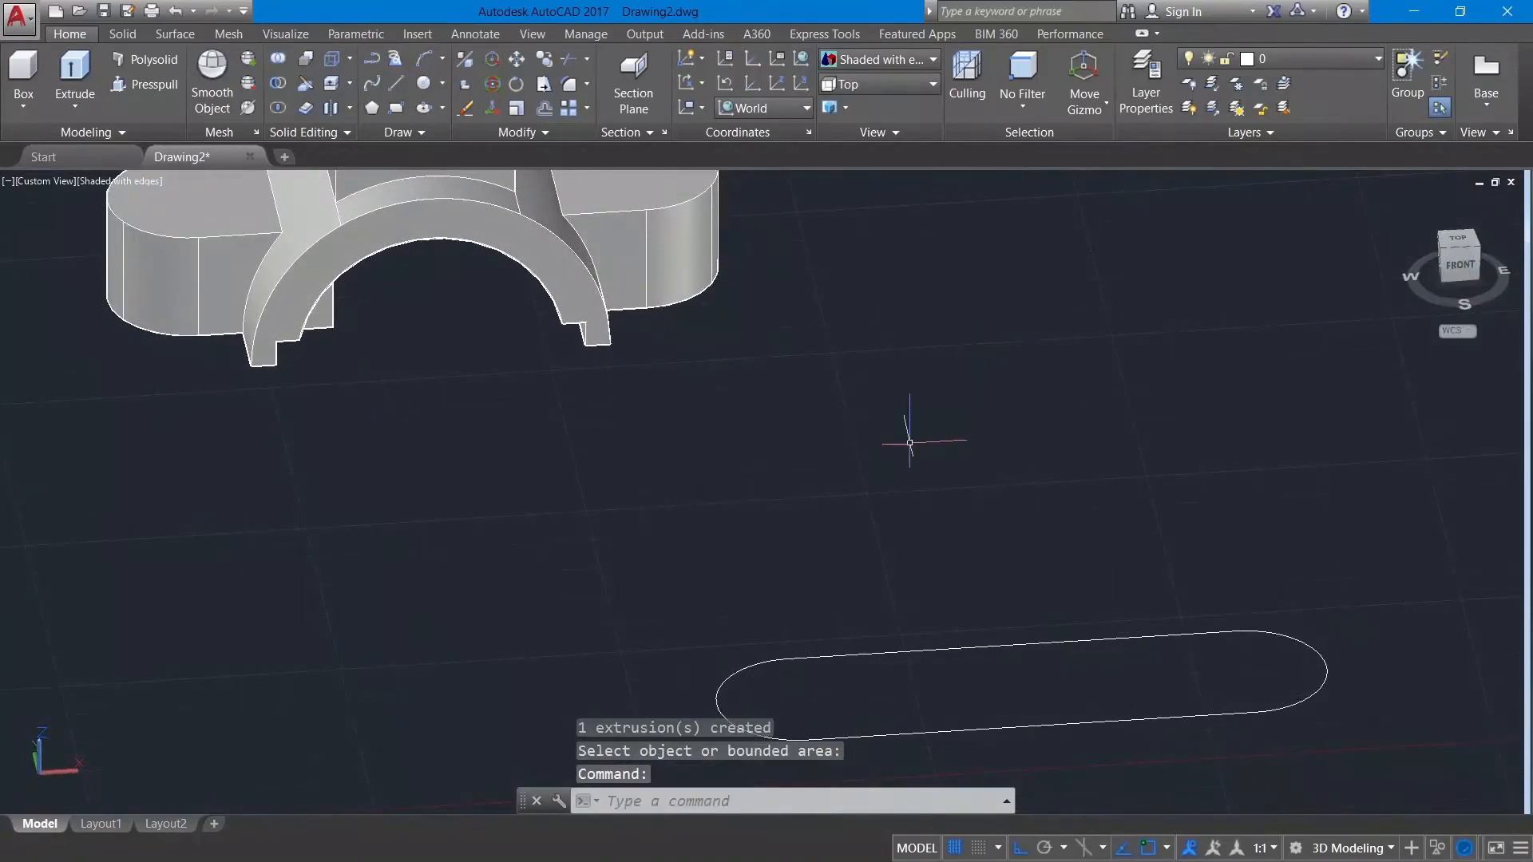
middle_click_drag(814, 451, 1119, 626)
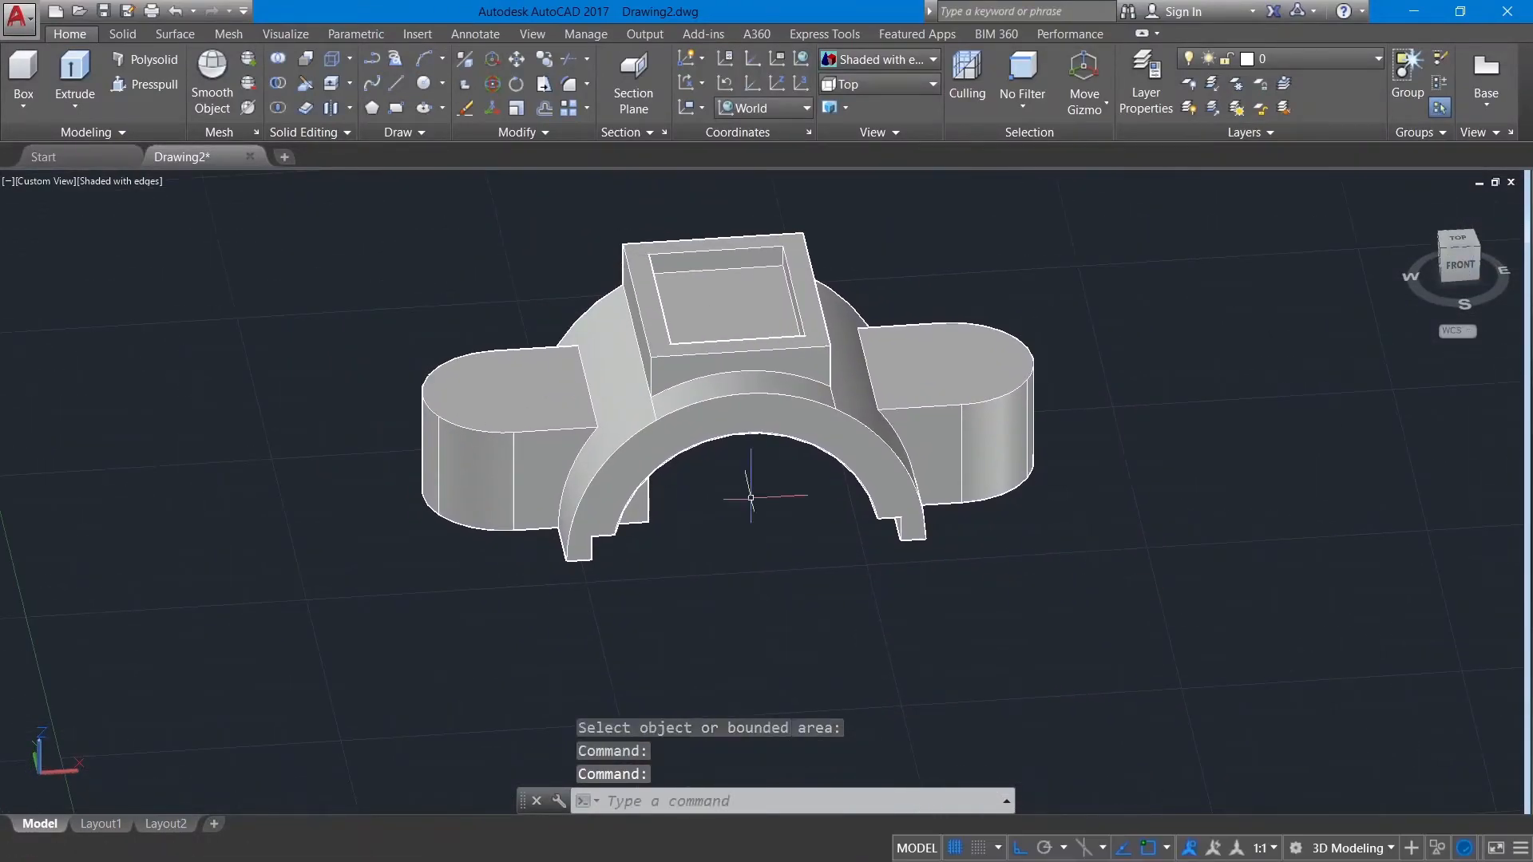
left_click(155, 92)
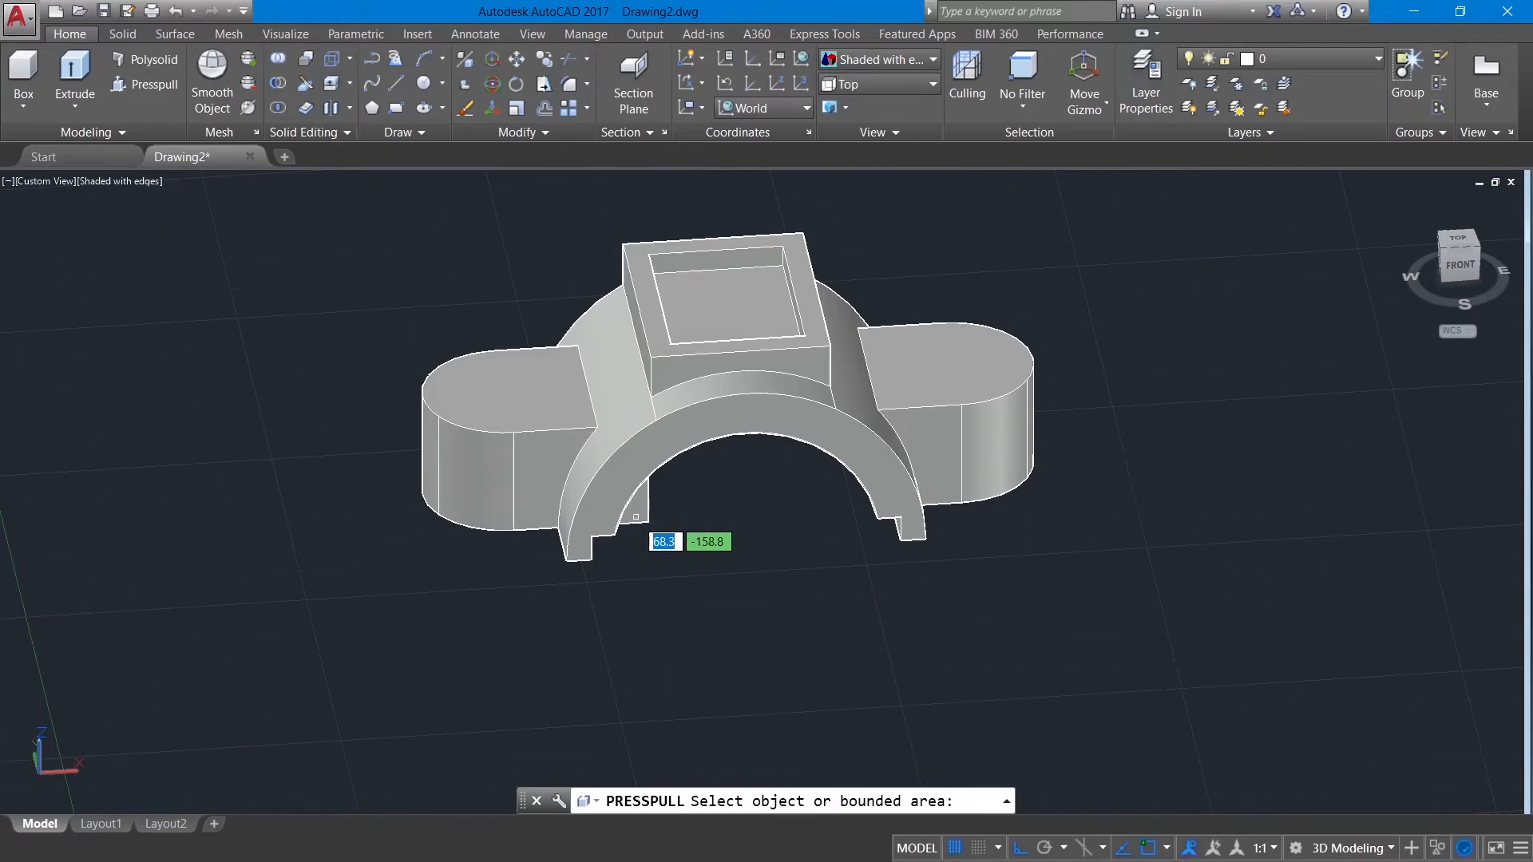
key("Escape")
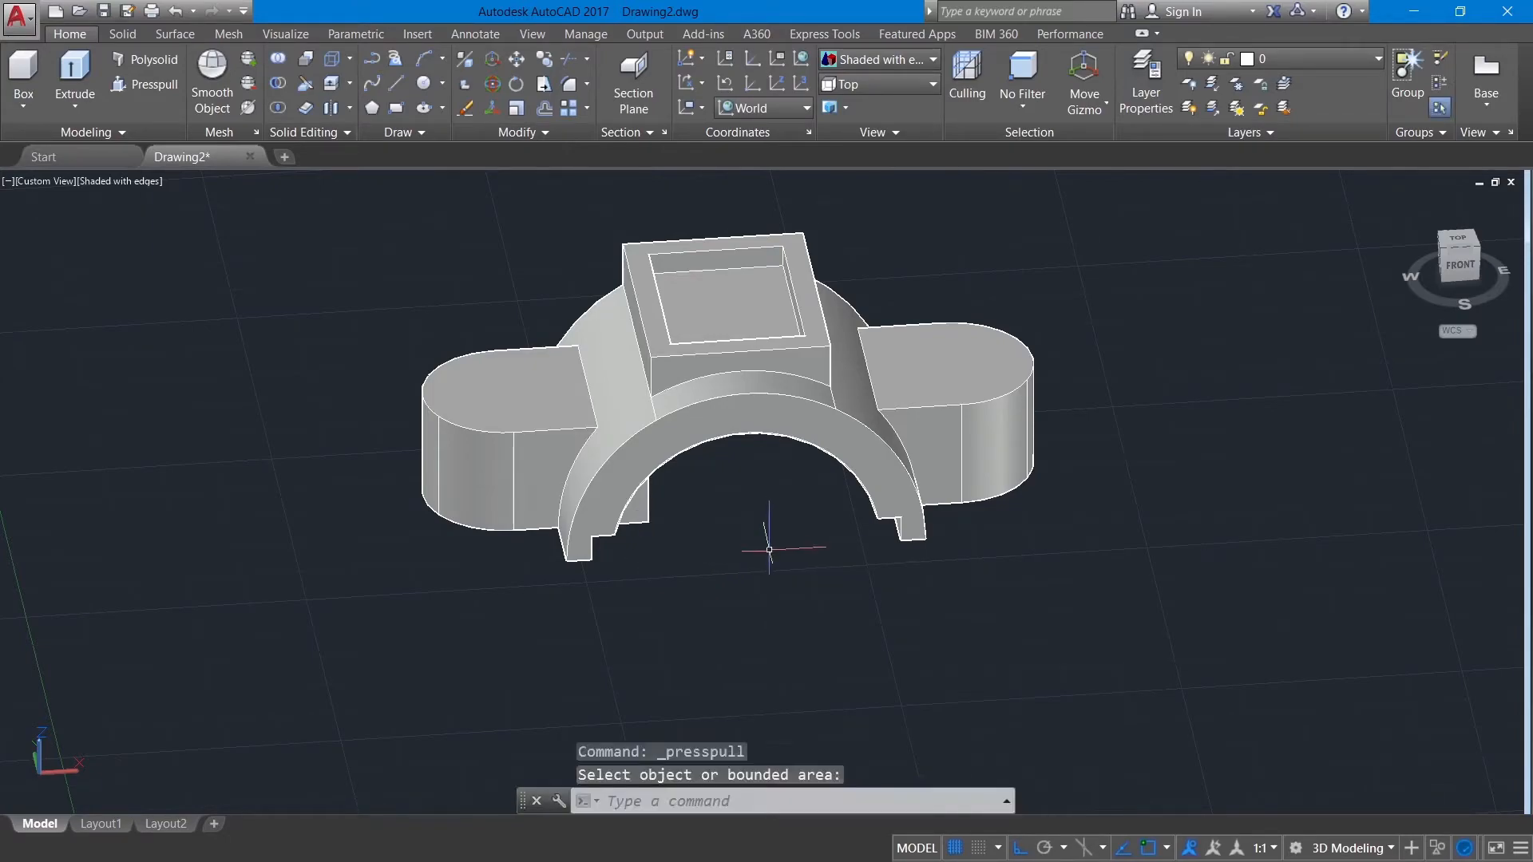
middle_click_drag(751, 585, 644, 559, "shift")
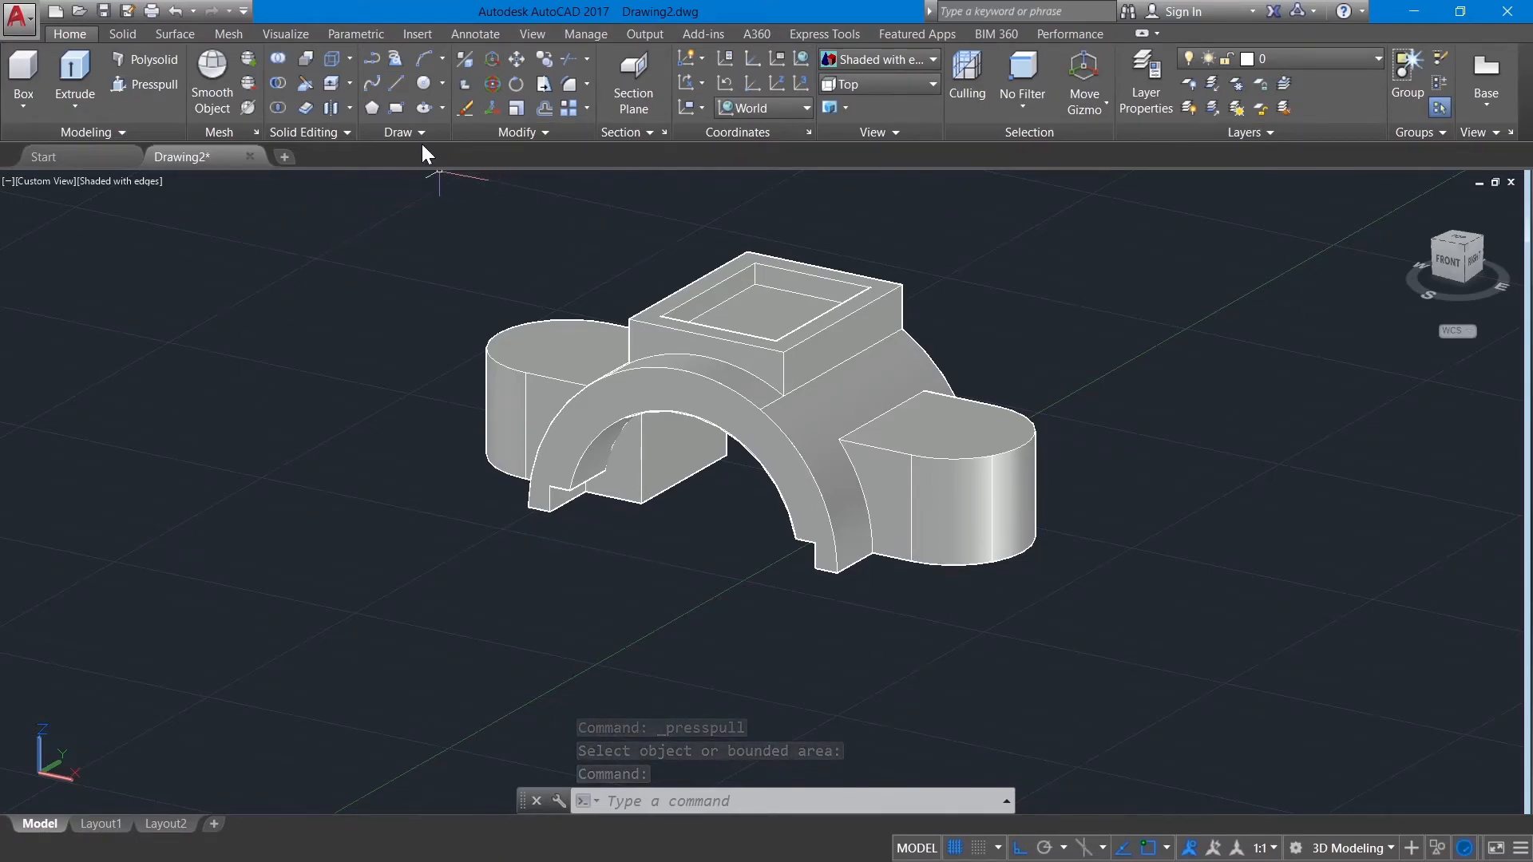
key("ctrl+shift+e")
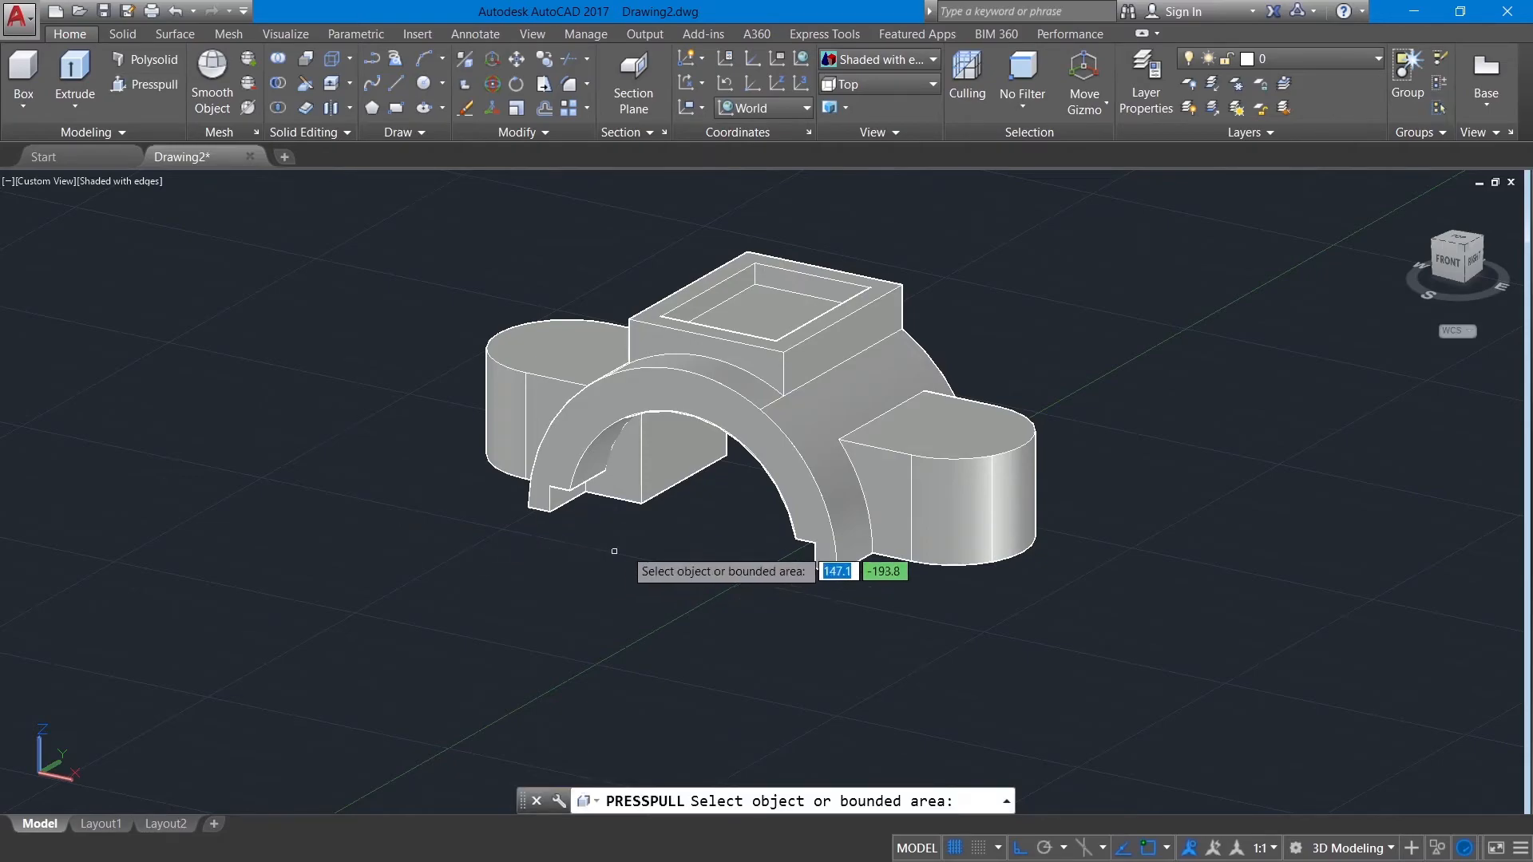
left_click(641, 501)
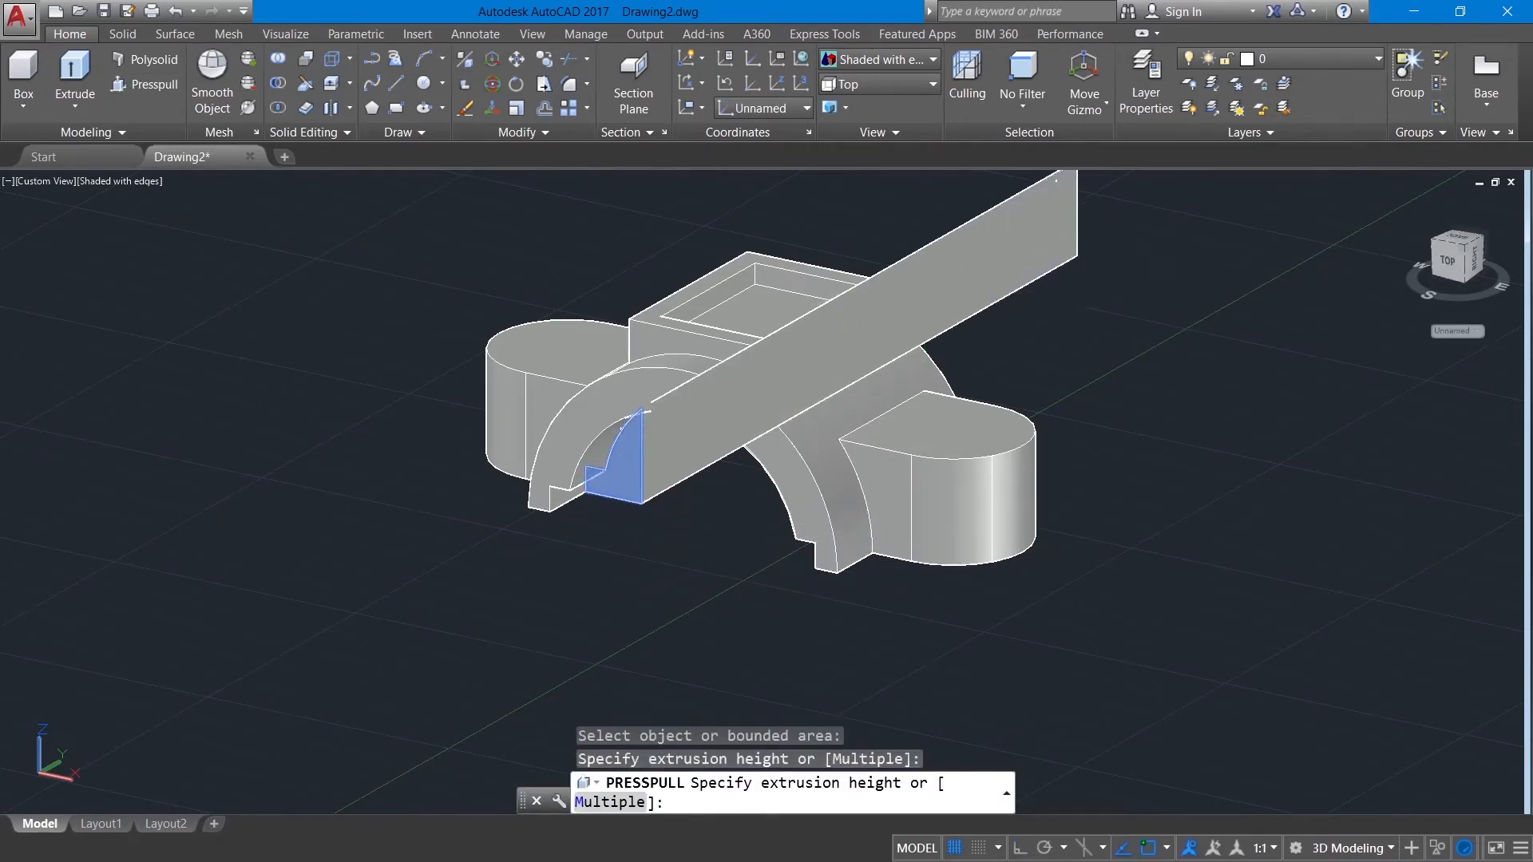
left_click(1141, 415)
key("Return")
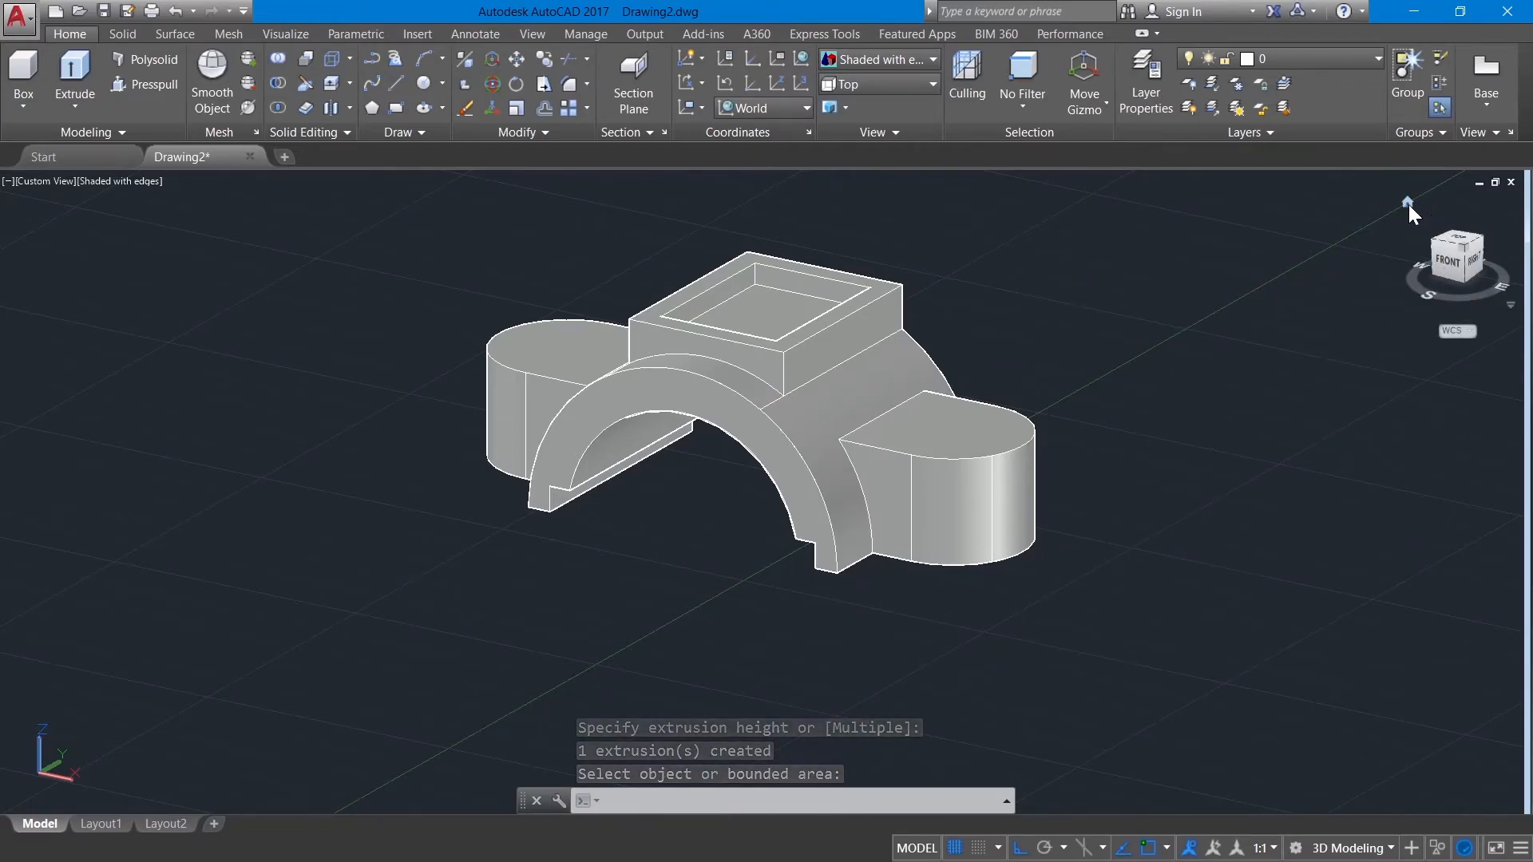
Return to the home isometric view with parallel projection and bring the united solid closer
left_click(1408, 202)
right_click(1461, 283)
left_click(1388, 311)
scroll(665, 519, "down", 2)
scroll(665, 519, "up", 8)
middle_click_drag(696, 603, 930, 614)
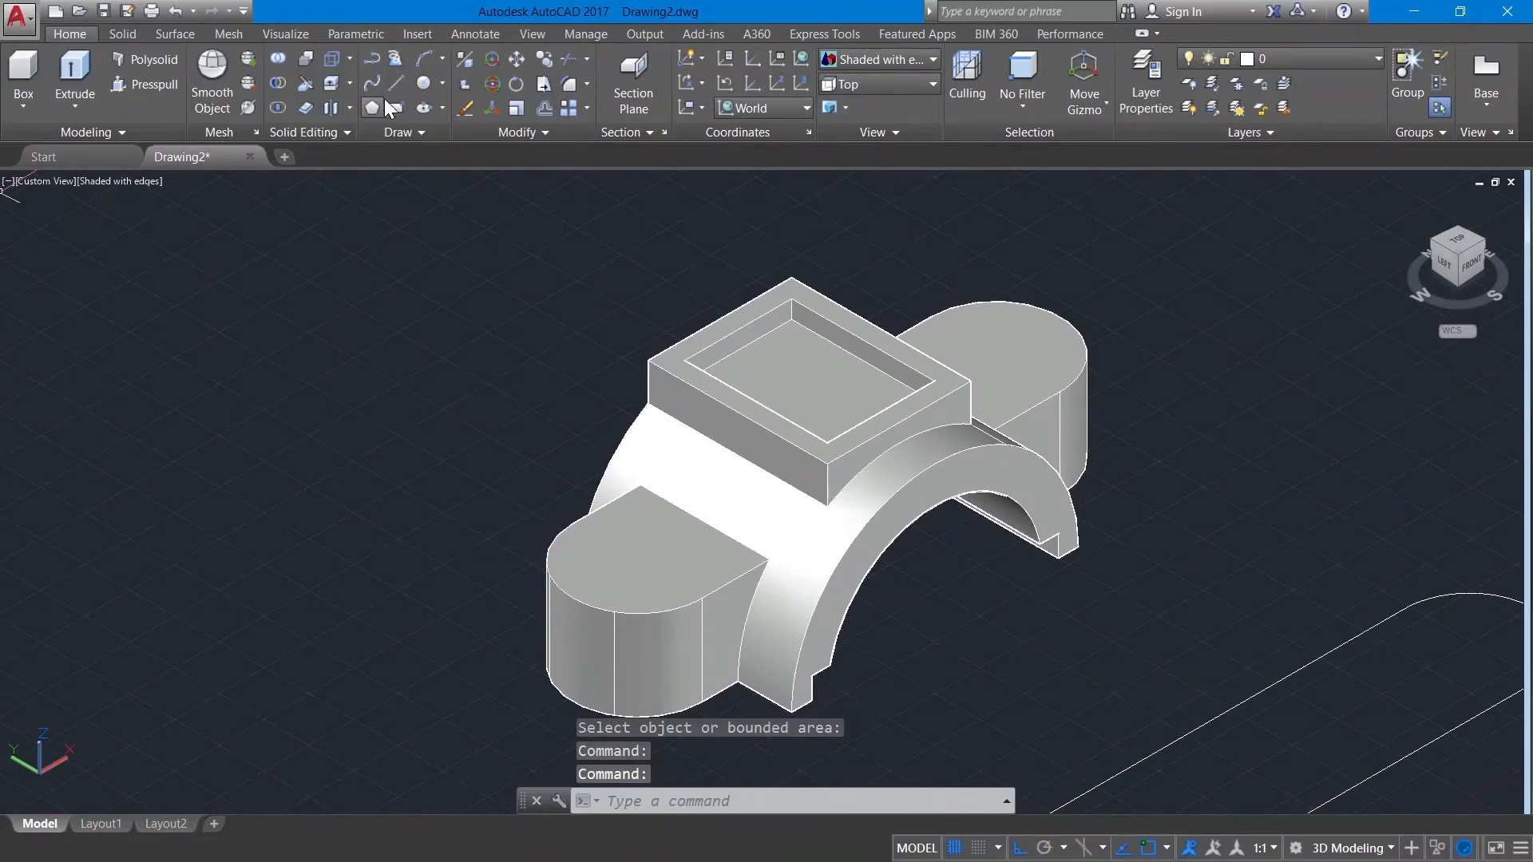
Draw a circle of 10 mm diameter in the empty space beside the solid
left_click(443, 84)
left_click(462, 153)
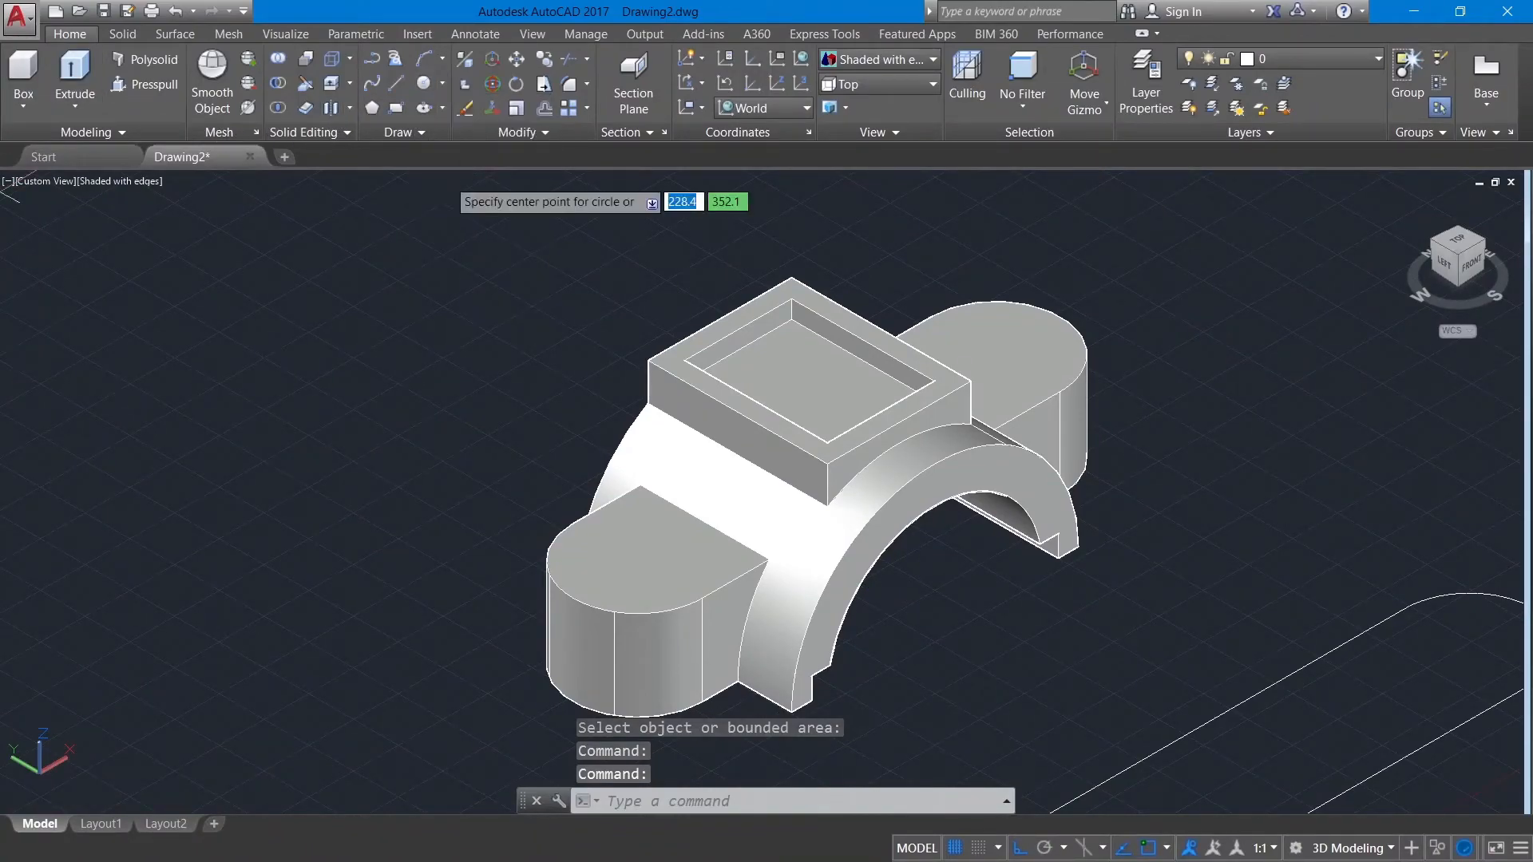
left_click(317, 414)
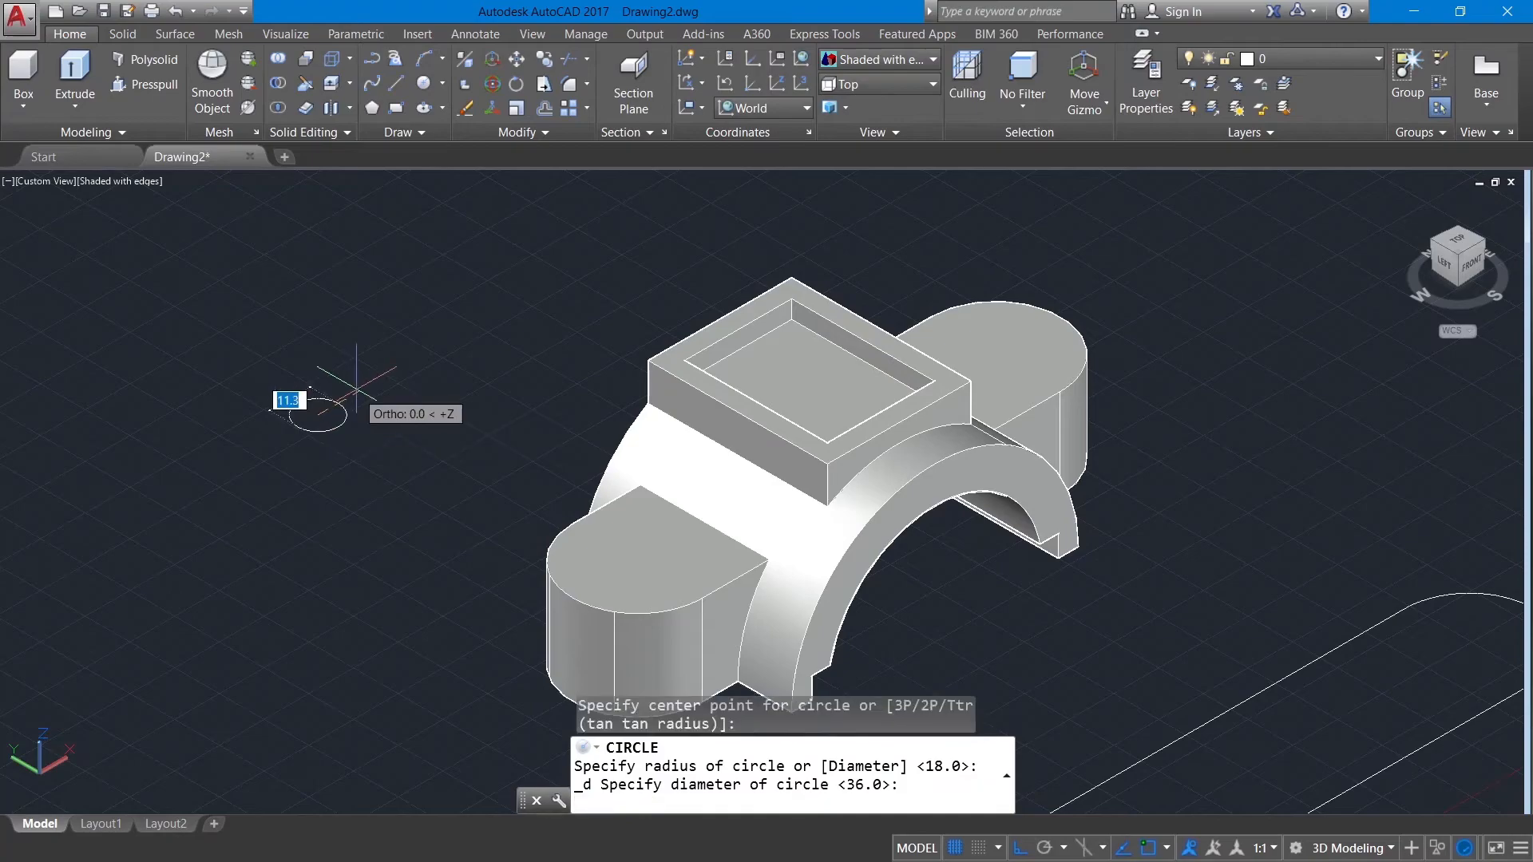
type("10")
key("Return")
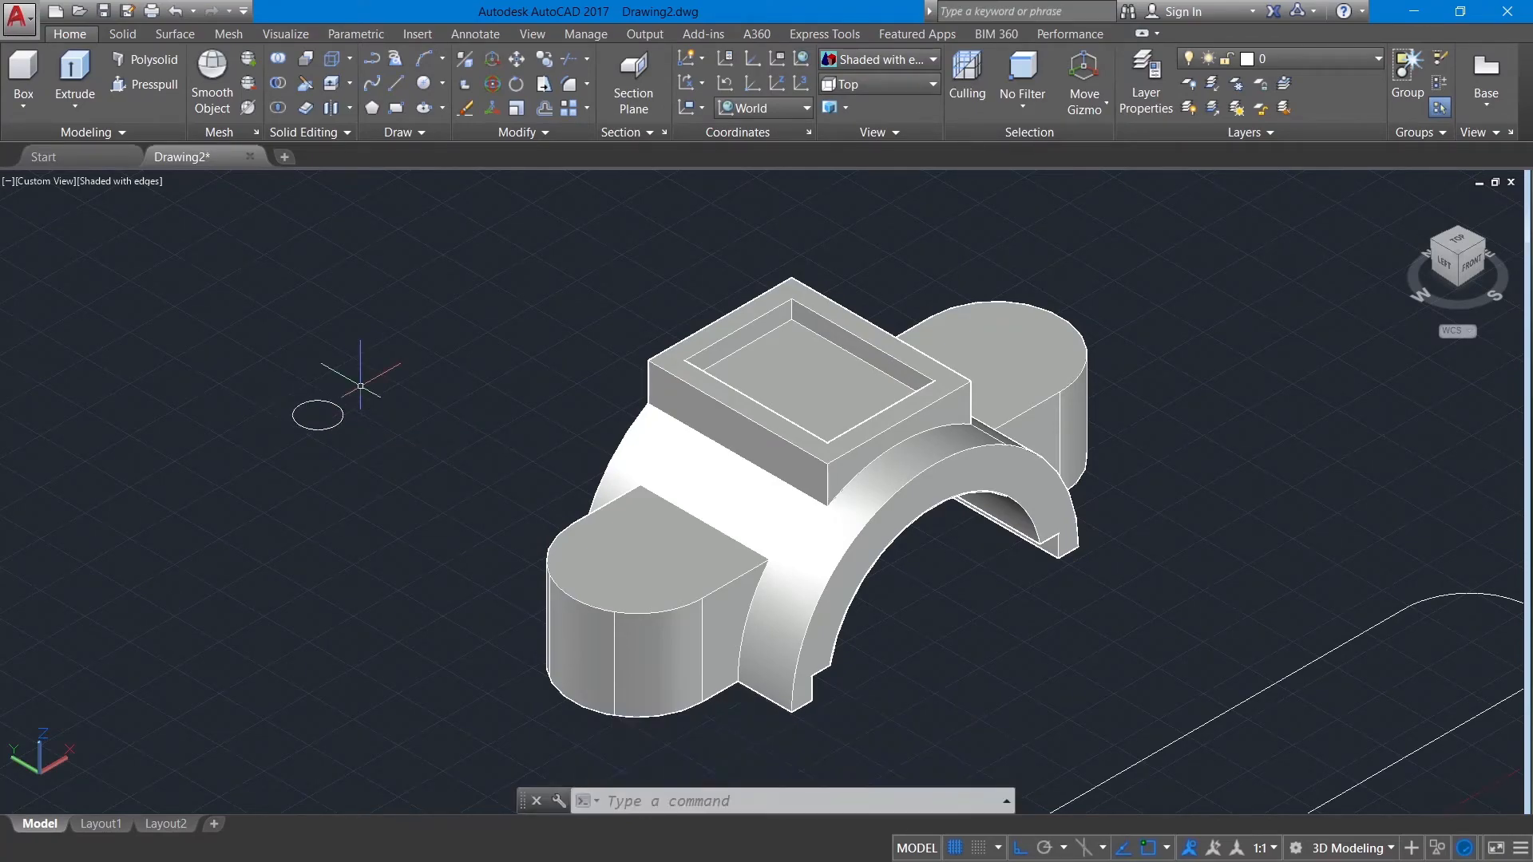
right_click(354, 375)
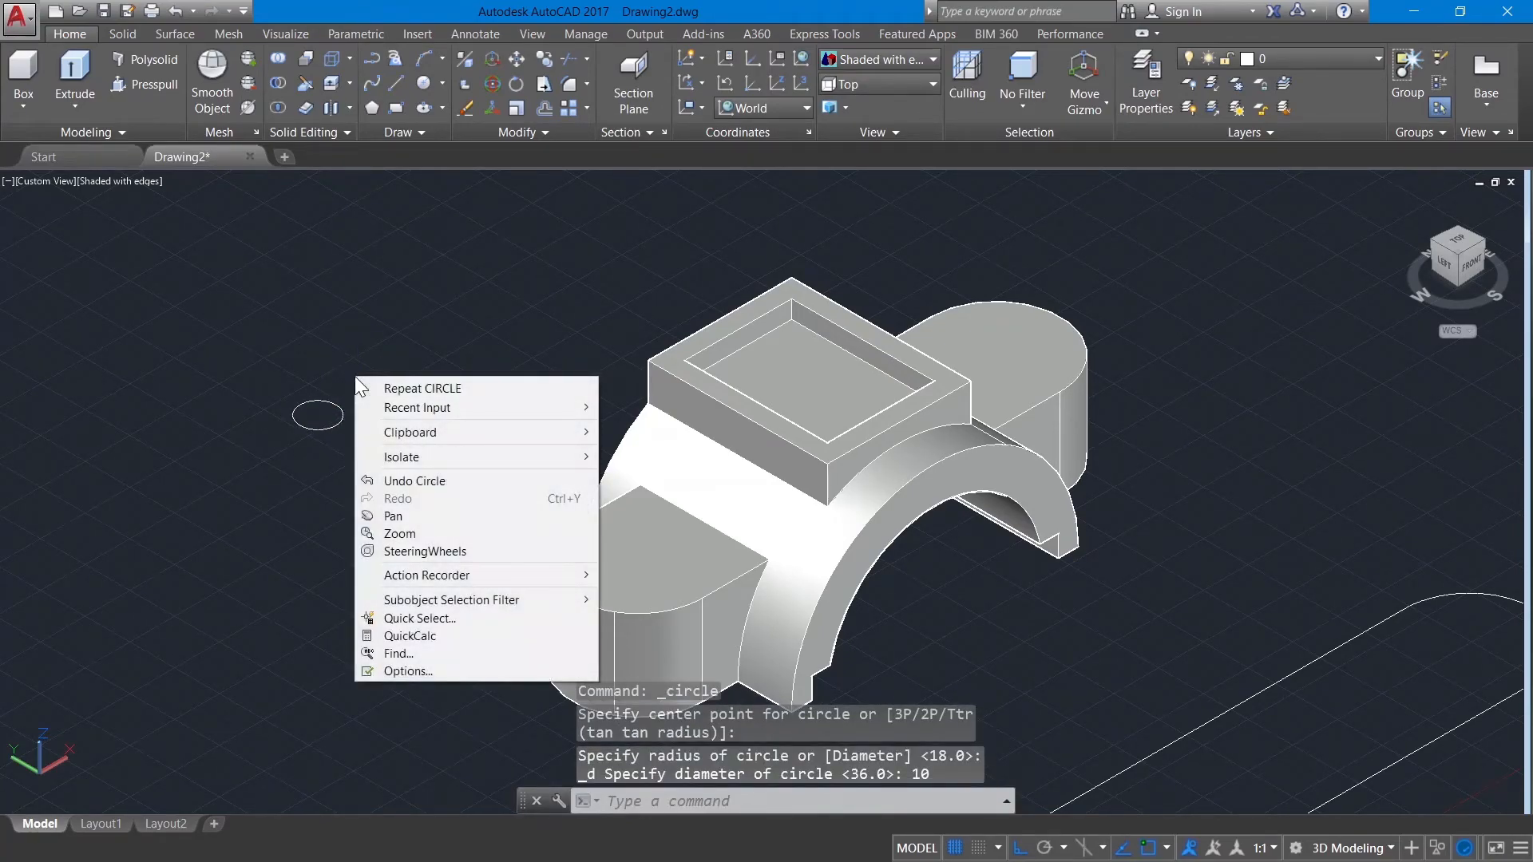
key("Escape")
With Ortho off, copy the 10 mm circle by its center to both lugs' top arc centers and the midpoint of the recess's rear upper edge
type("ct o")
key("Return")
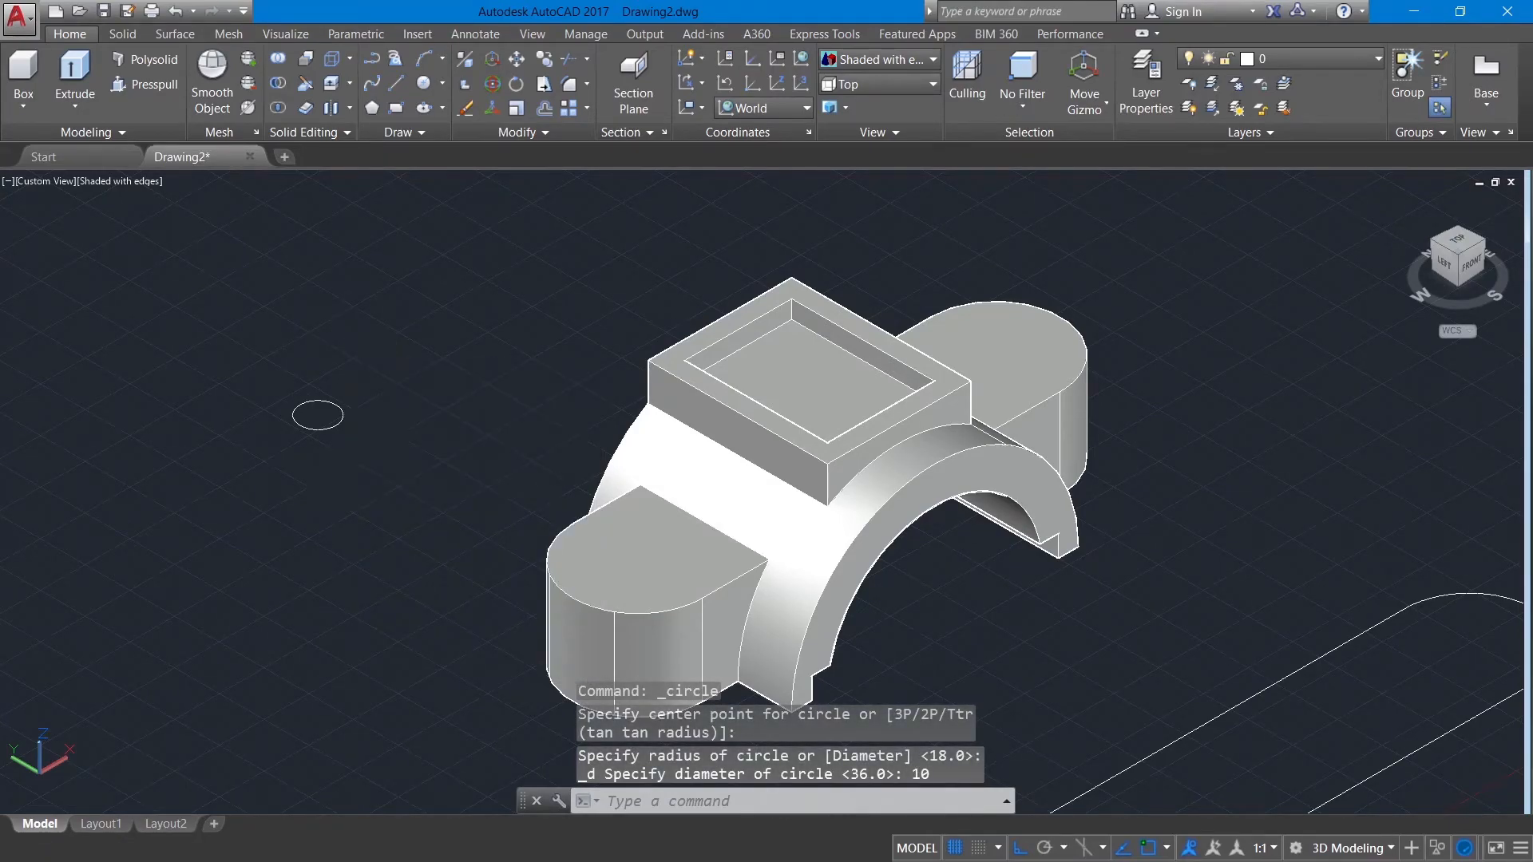
left_click(314, 425)
key("Return")
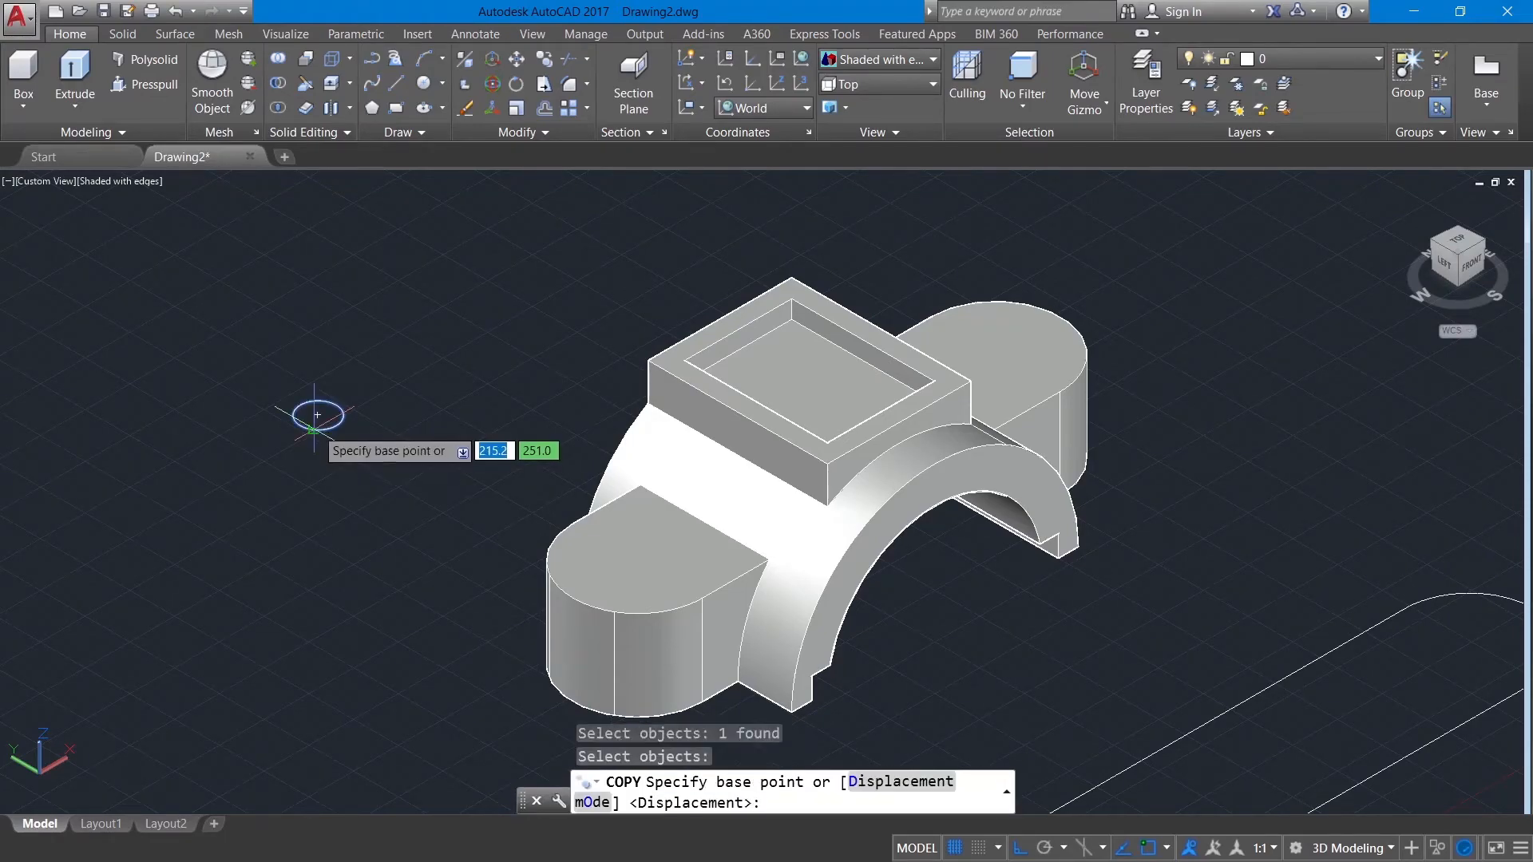
left_click(319, 413)
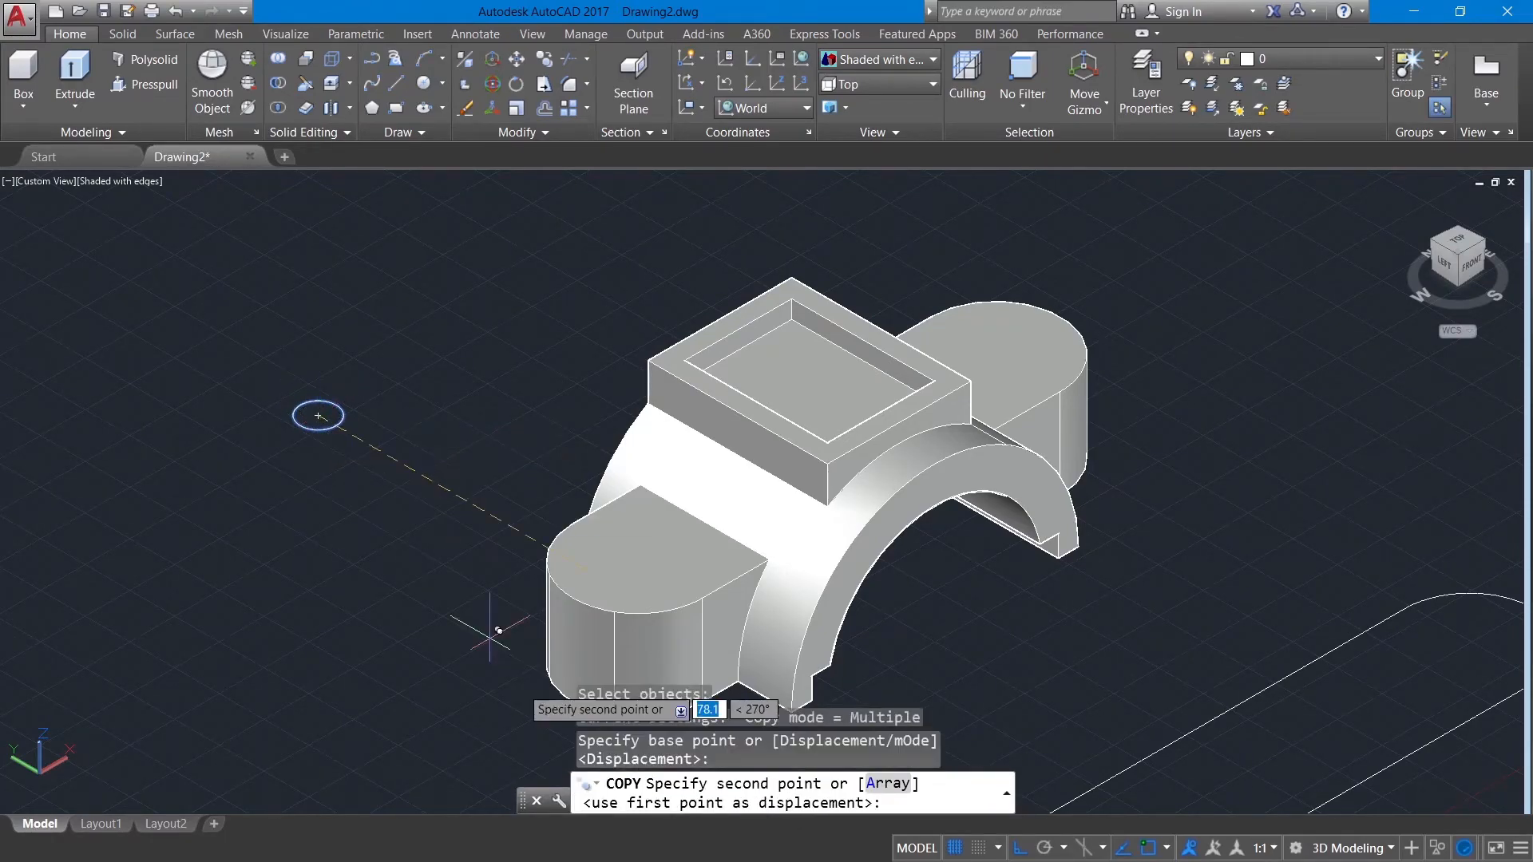
left_click(1014, 851)
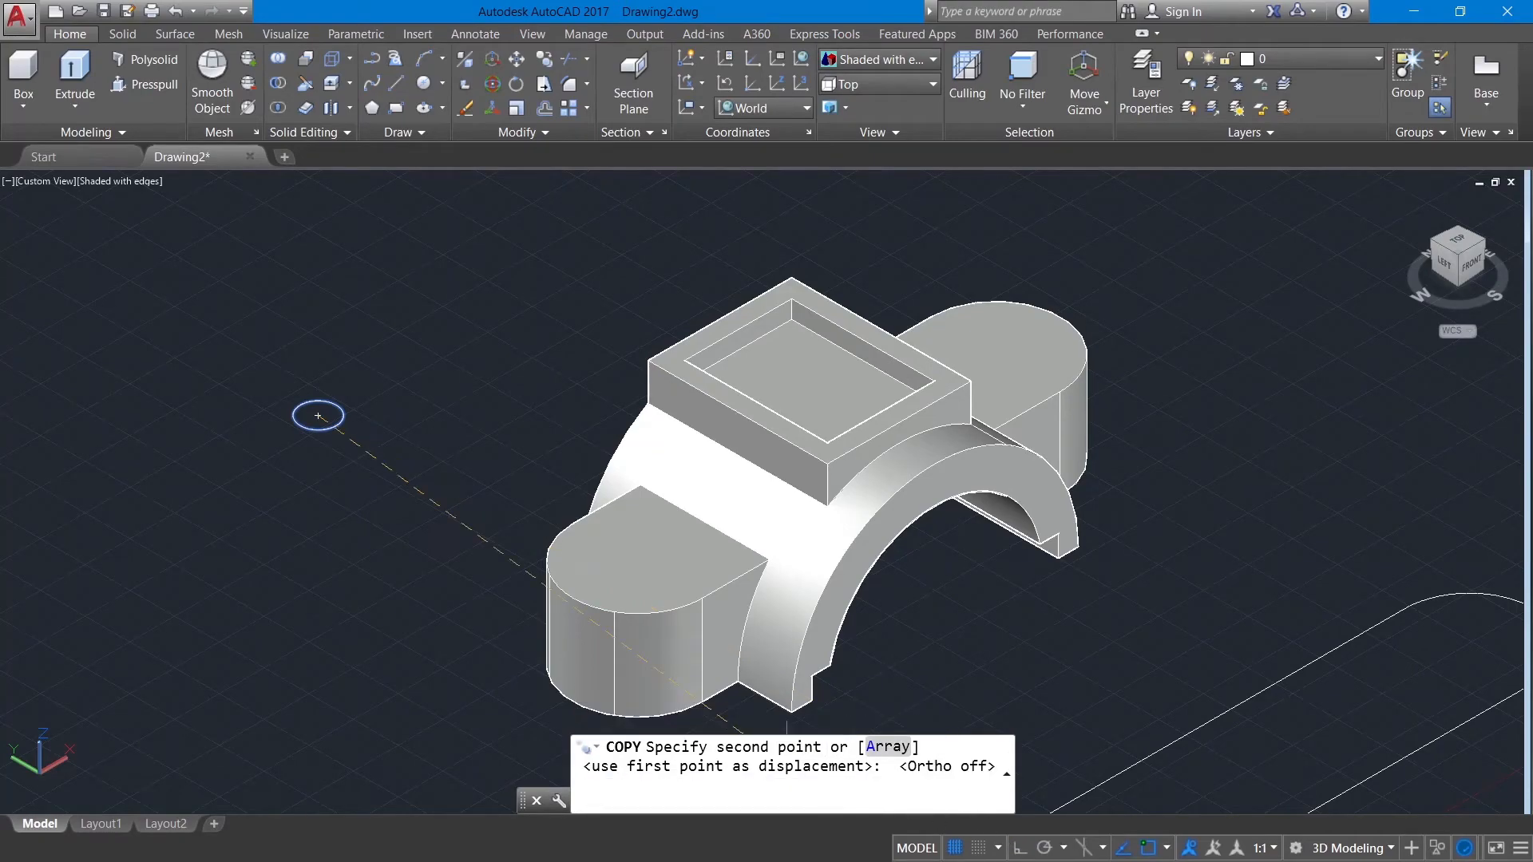
left_click(643, 557)
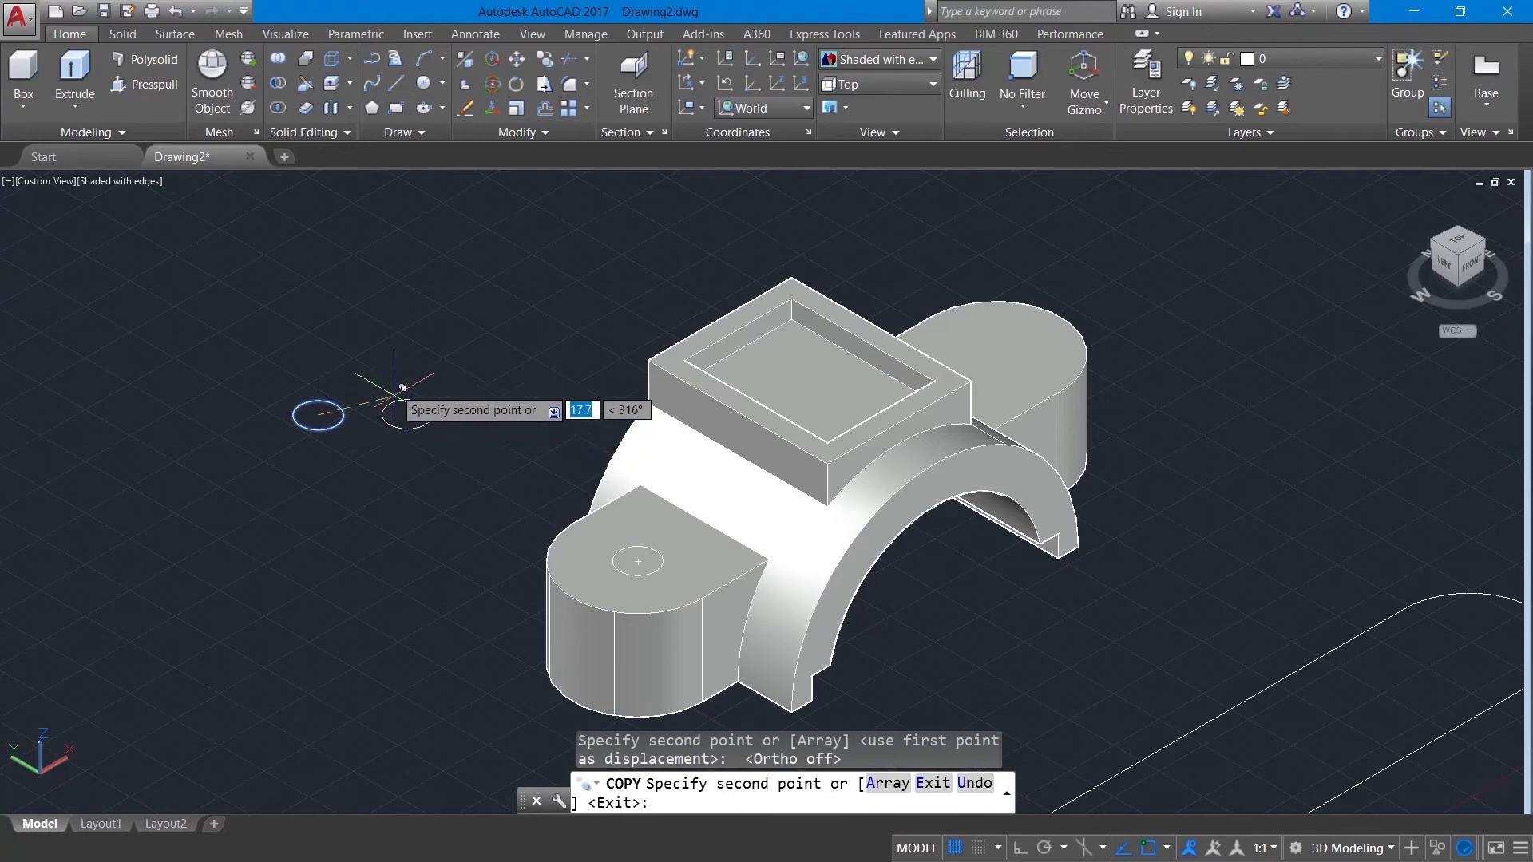
left_click(1003, 347)
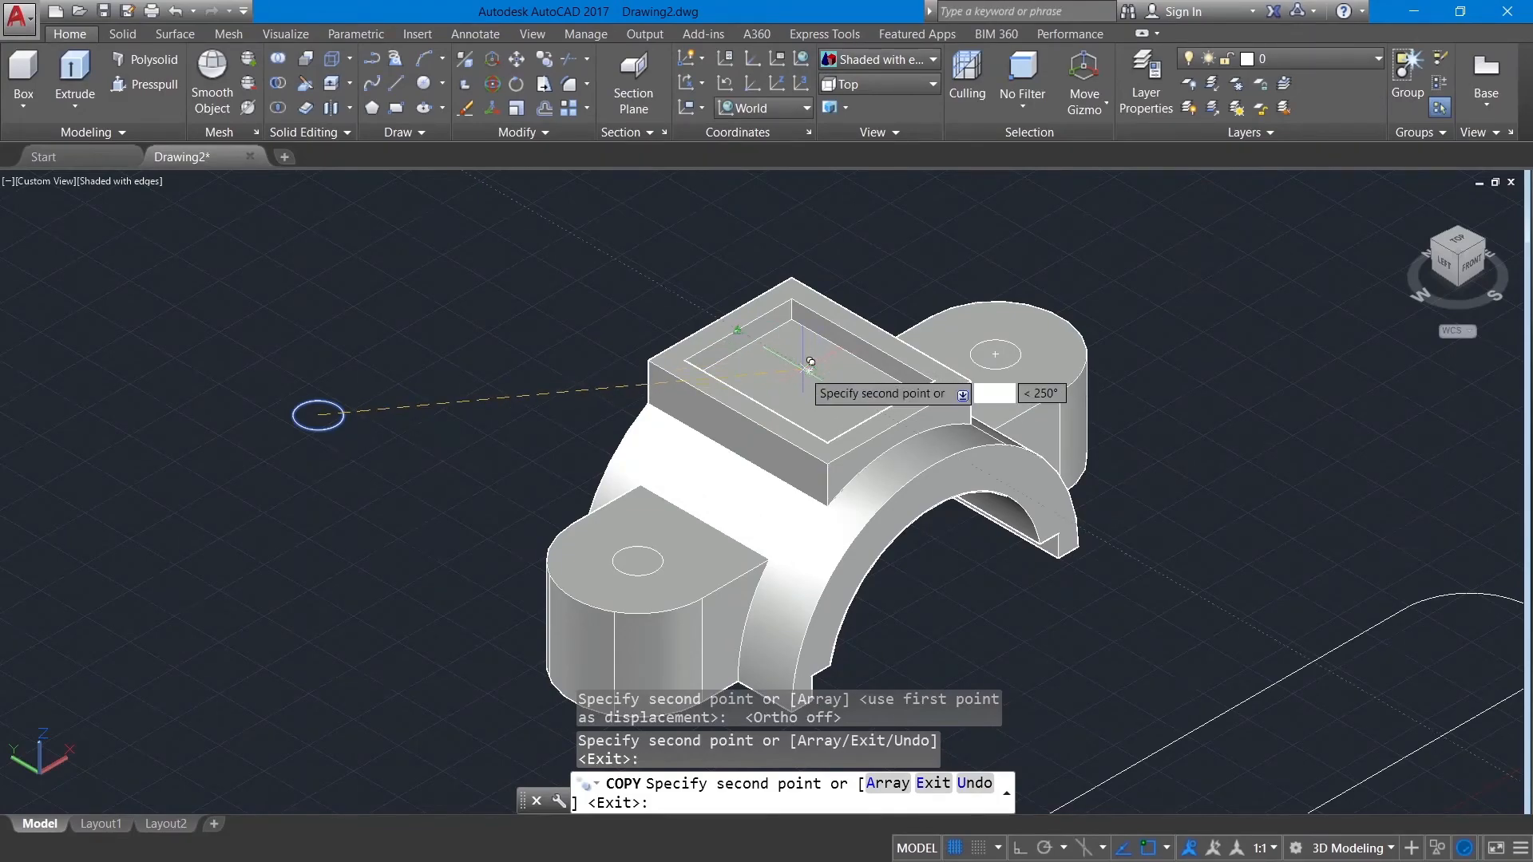
left_click(738, 328)
right_click(508, 201)
left_click(549, 244)
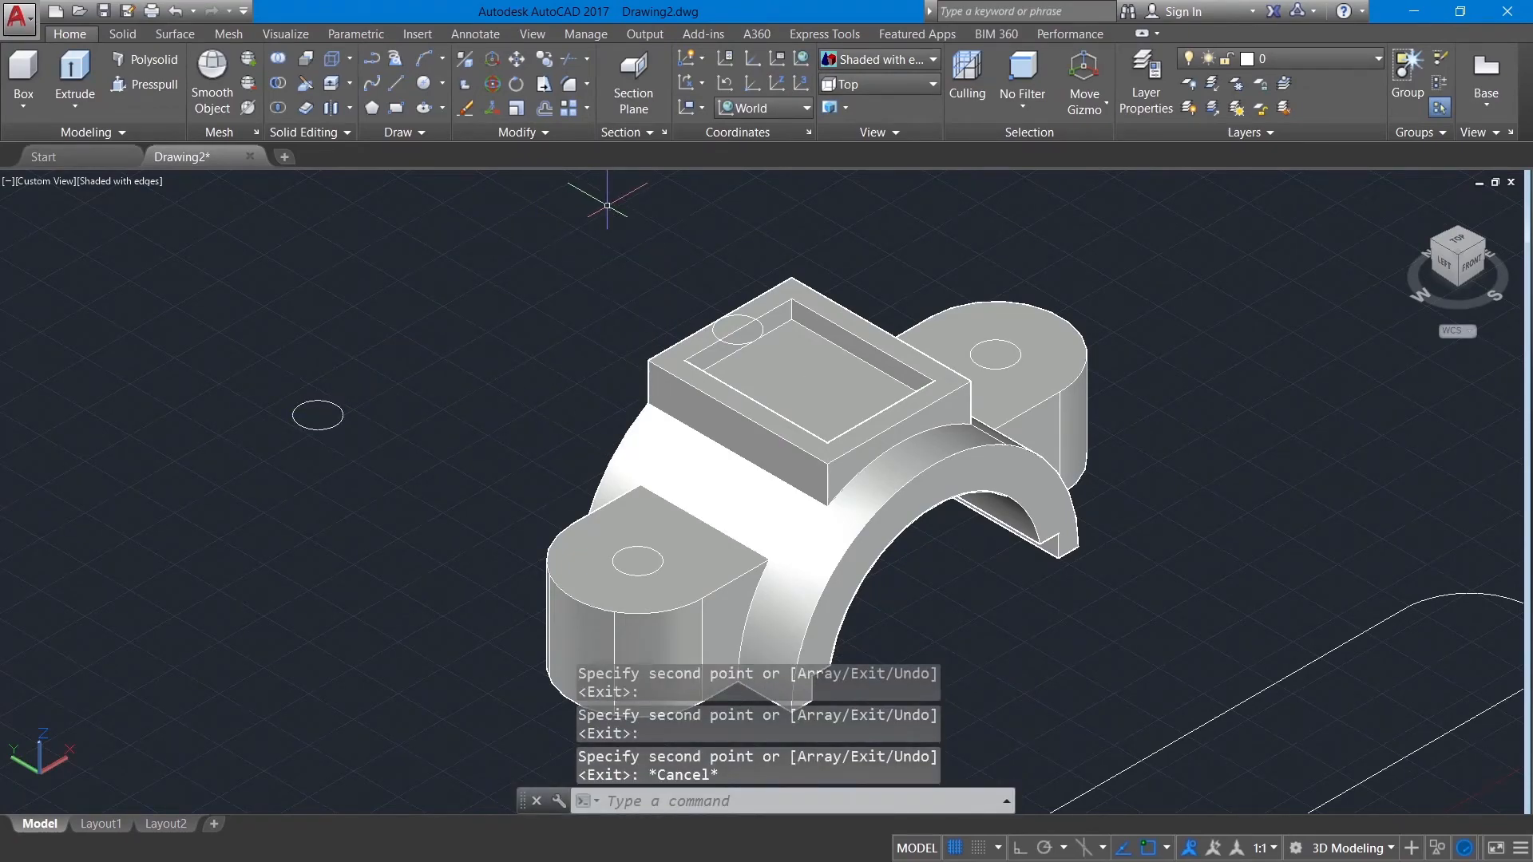
Move the circle on the recess's rear upper edge by its center 20 mm toward the geometric center of the recess
type("m")
key("Return")
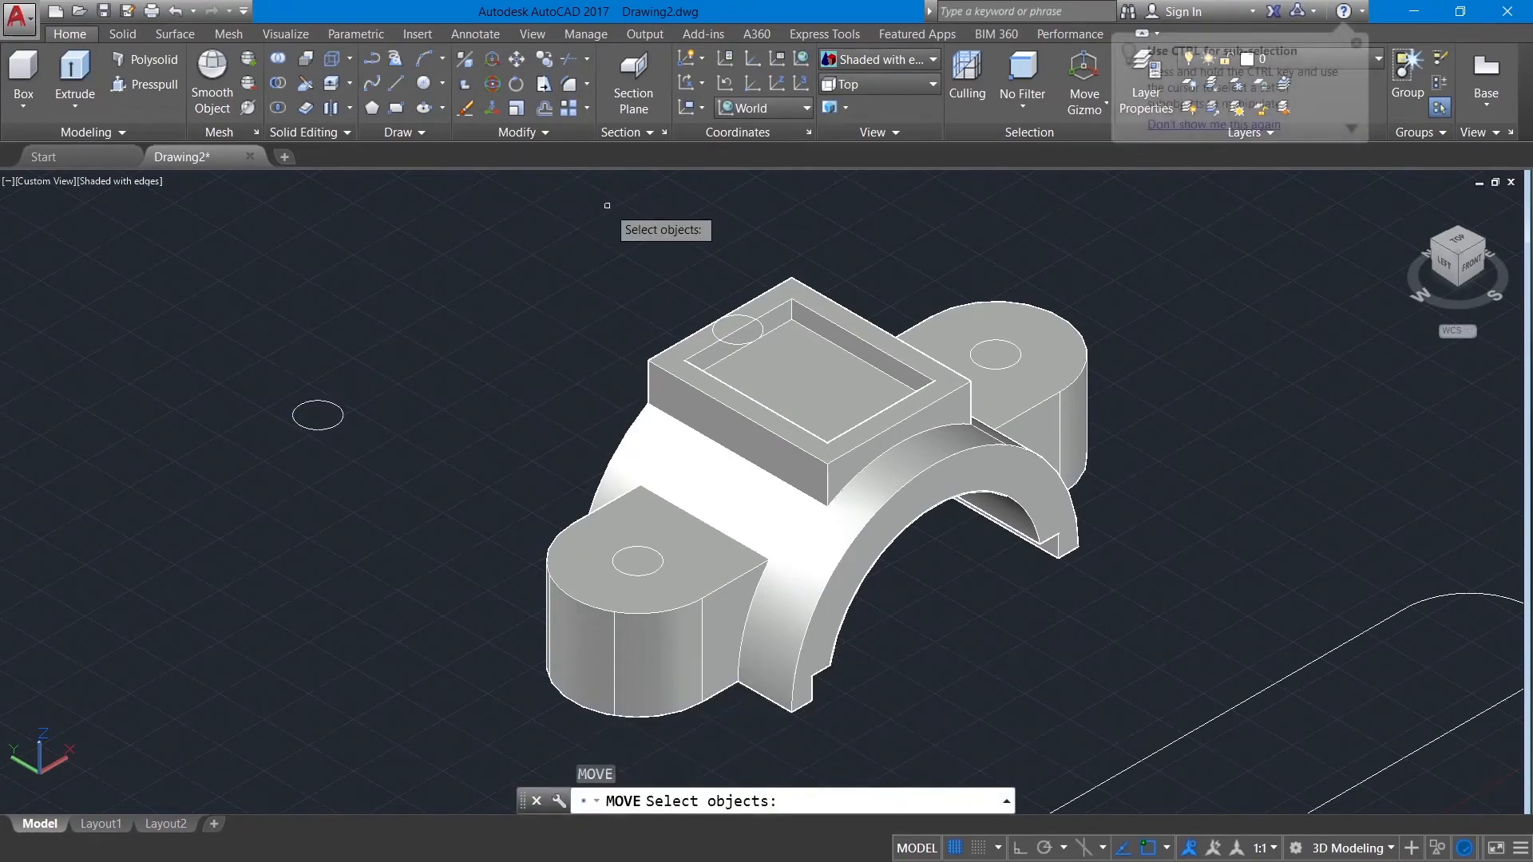
left_click(740, 322)
key("Return")
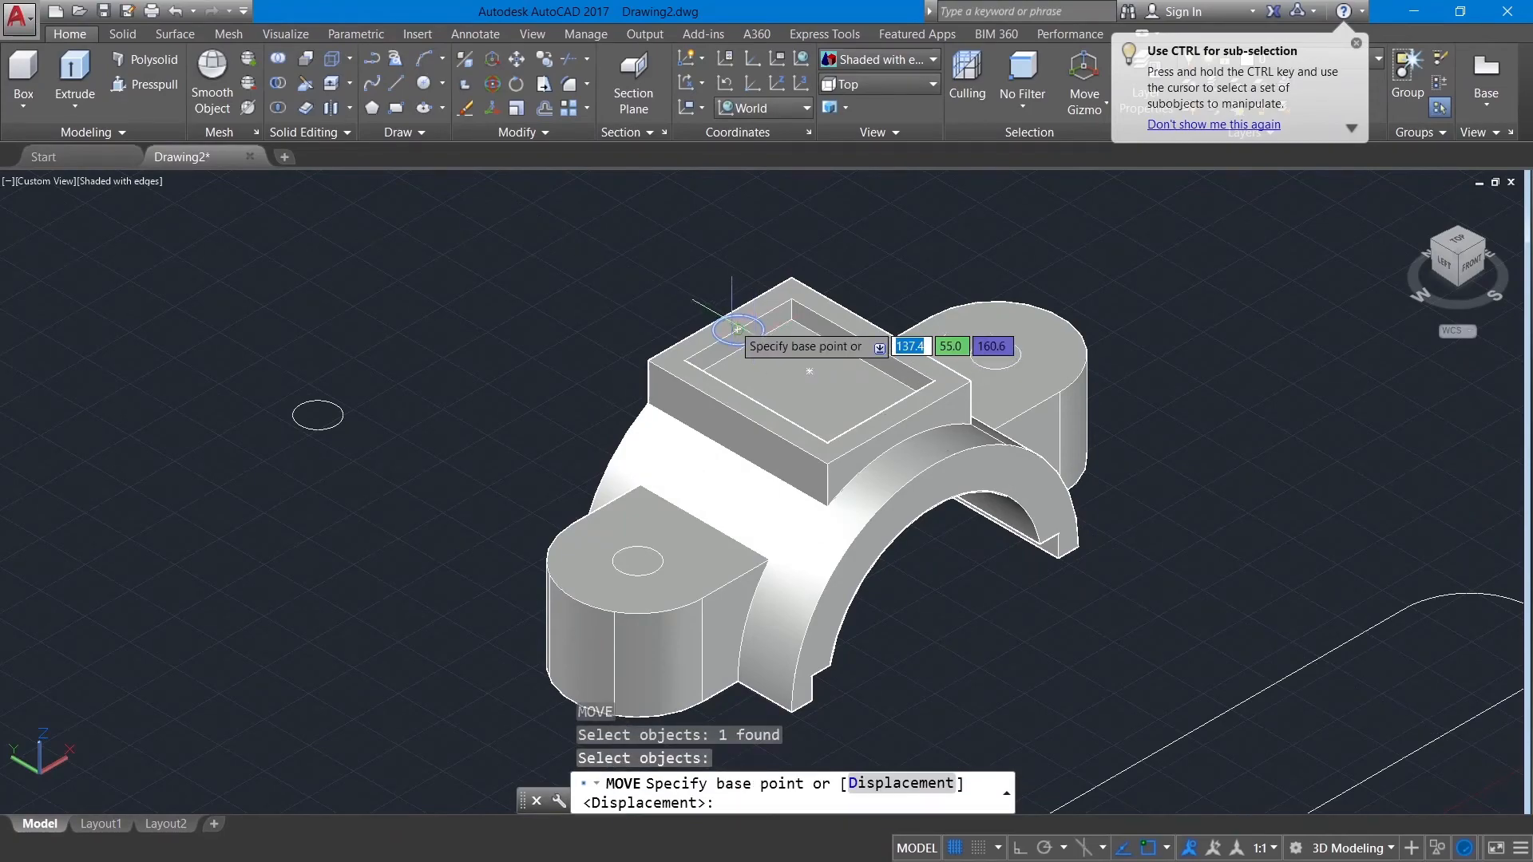
left_click(739, 327)
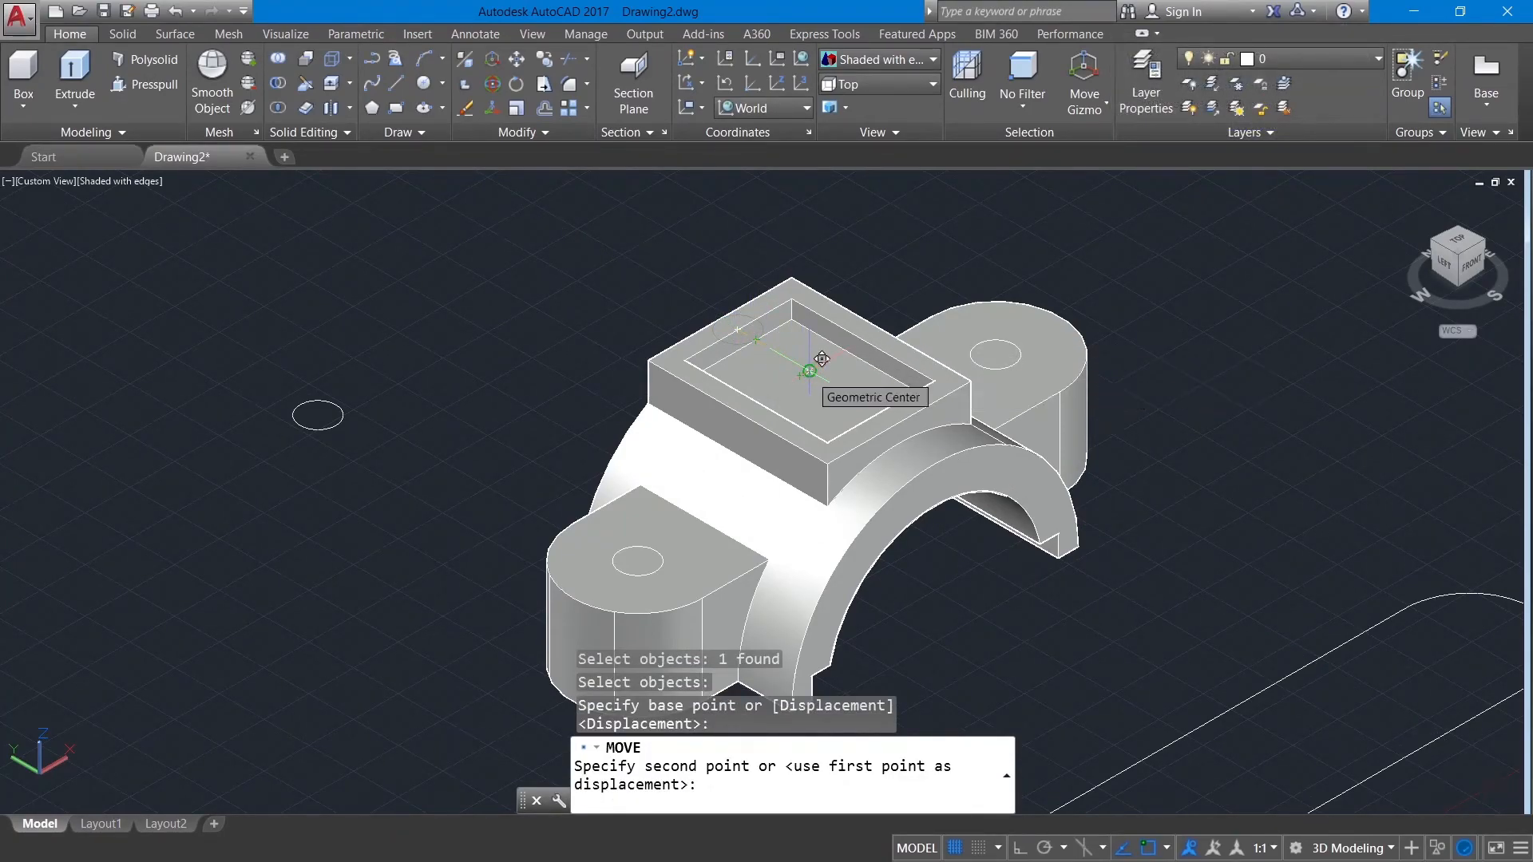
type("20")
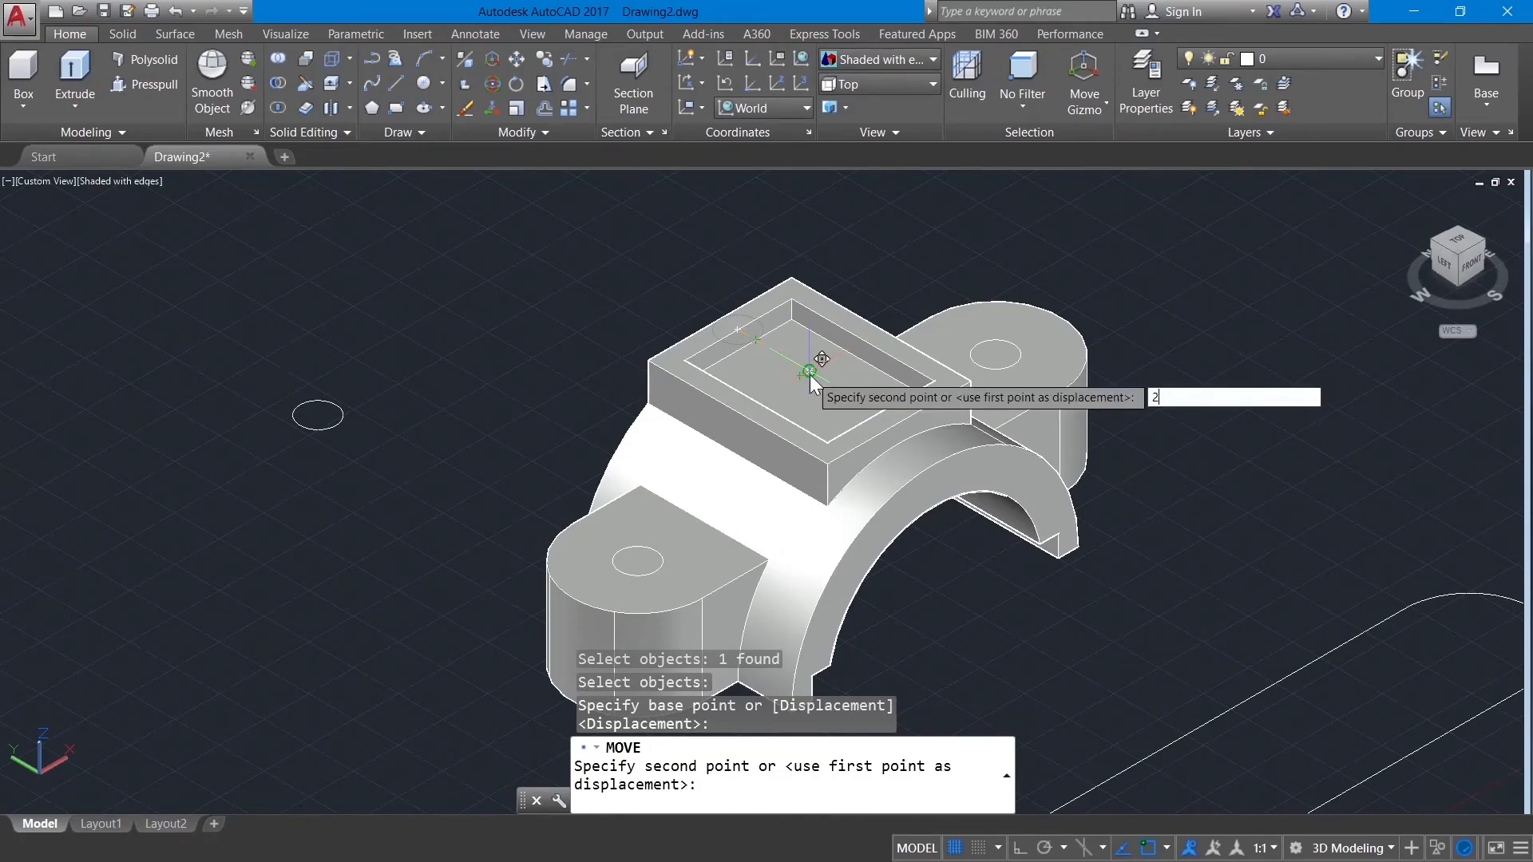
key("Return")
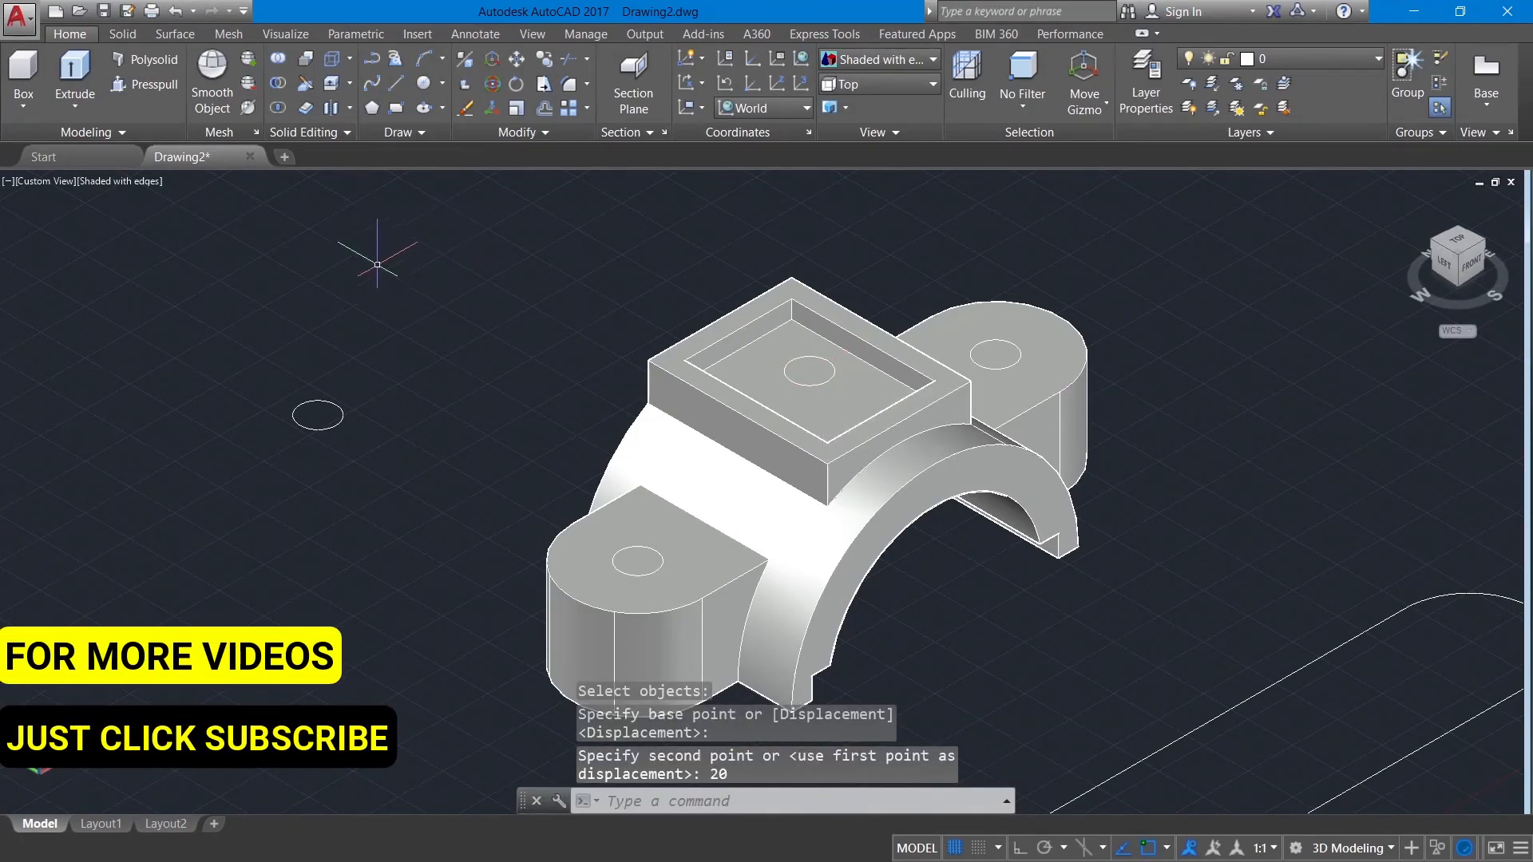
Presspull the circles on both lugs downward past the lugs' undersides to cut the two through holes
left_click(144, 84)
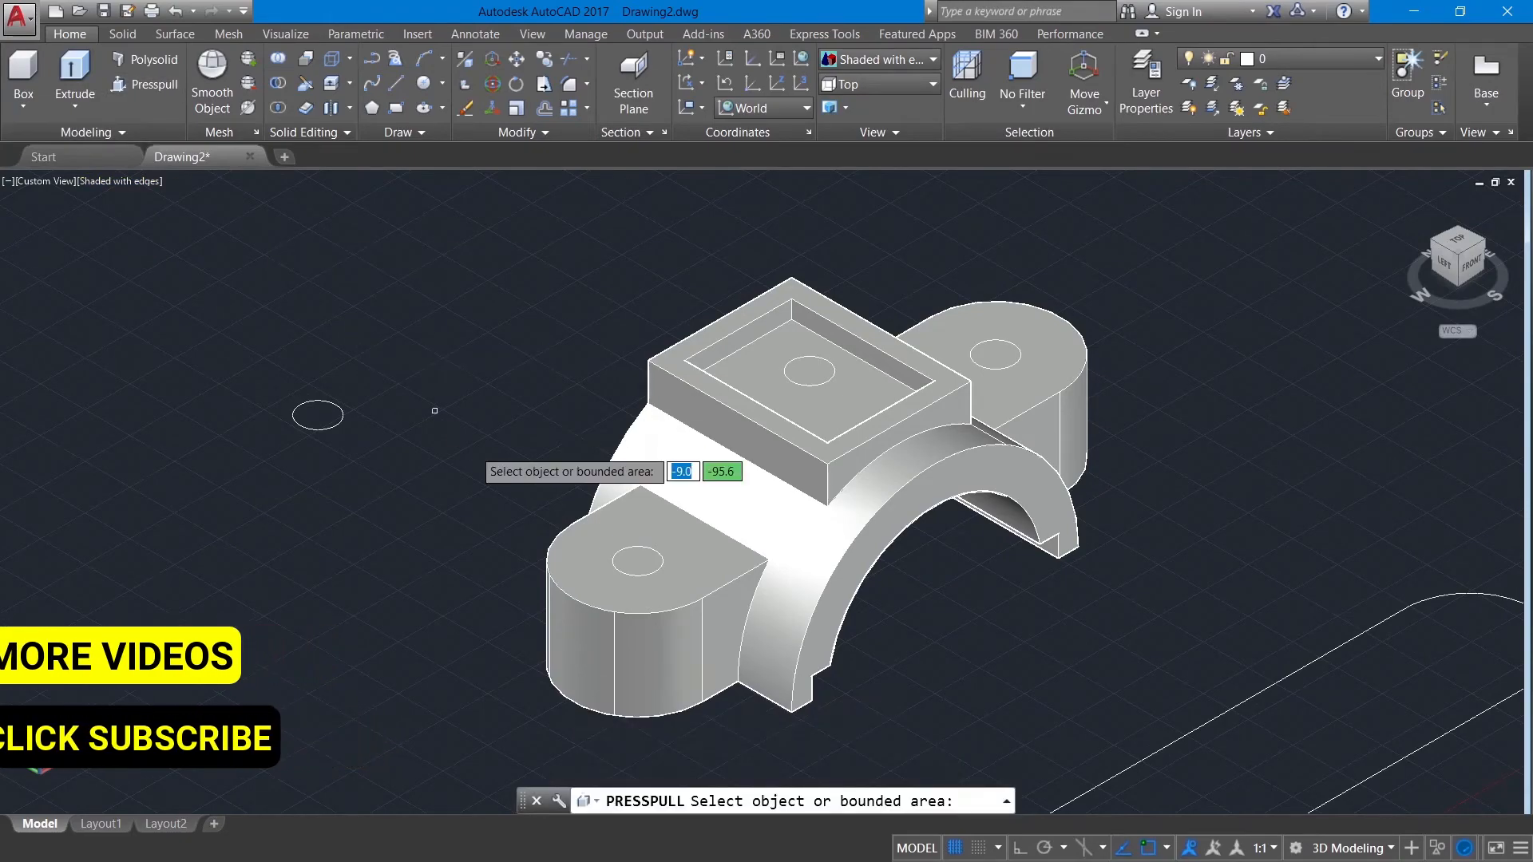
left_click(642, 569)
middle_click_drag(631, 629, 640, 363)
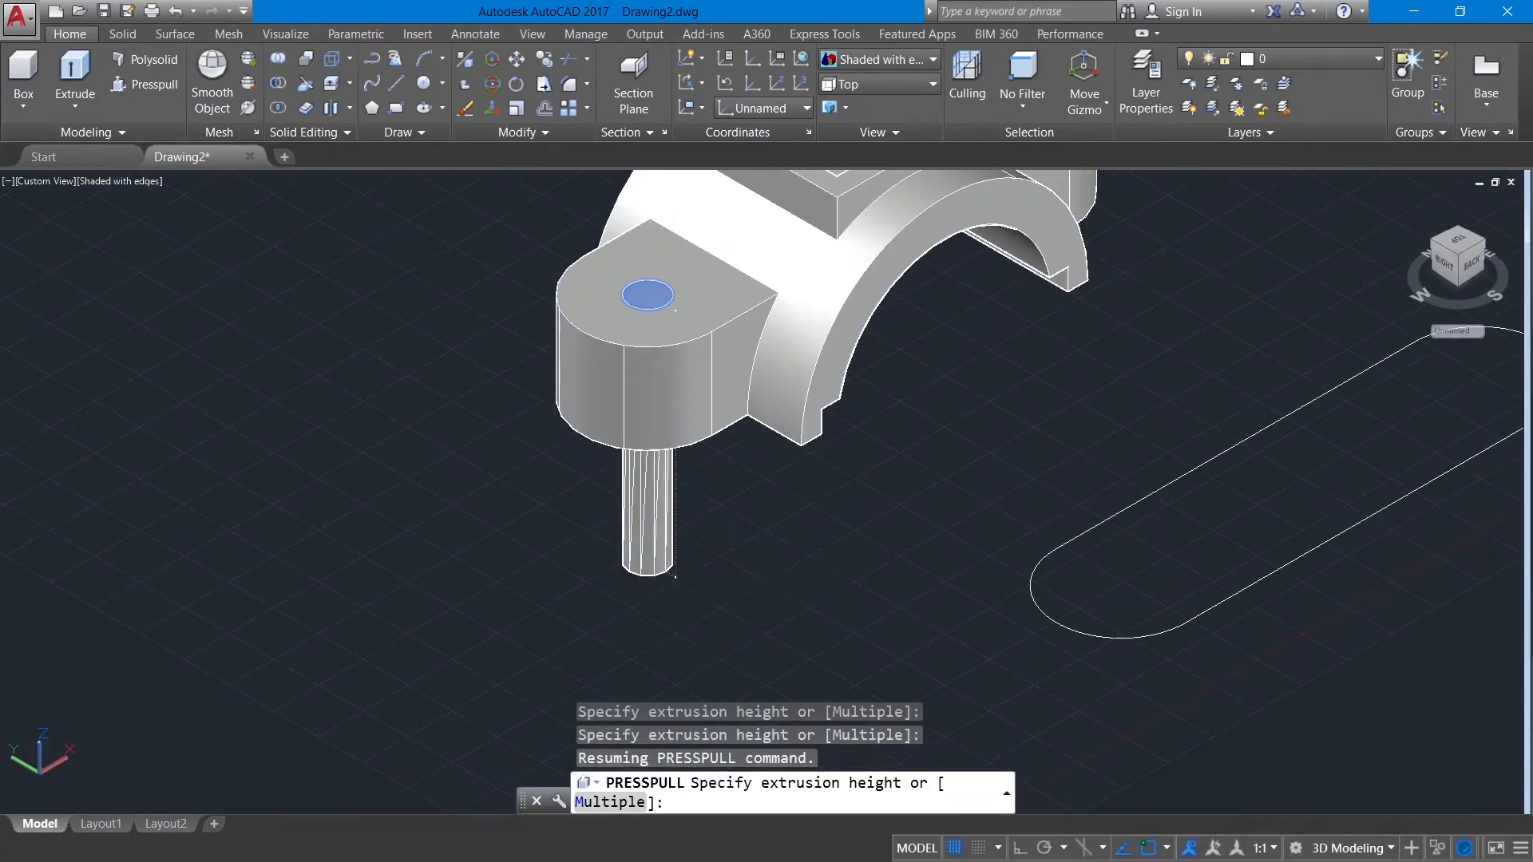
left_click(673, 575)
middle_click_drag(916, 352, 802, 612)
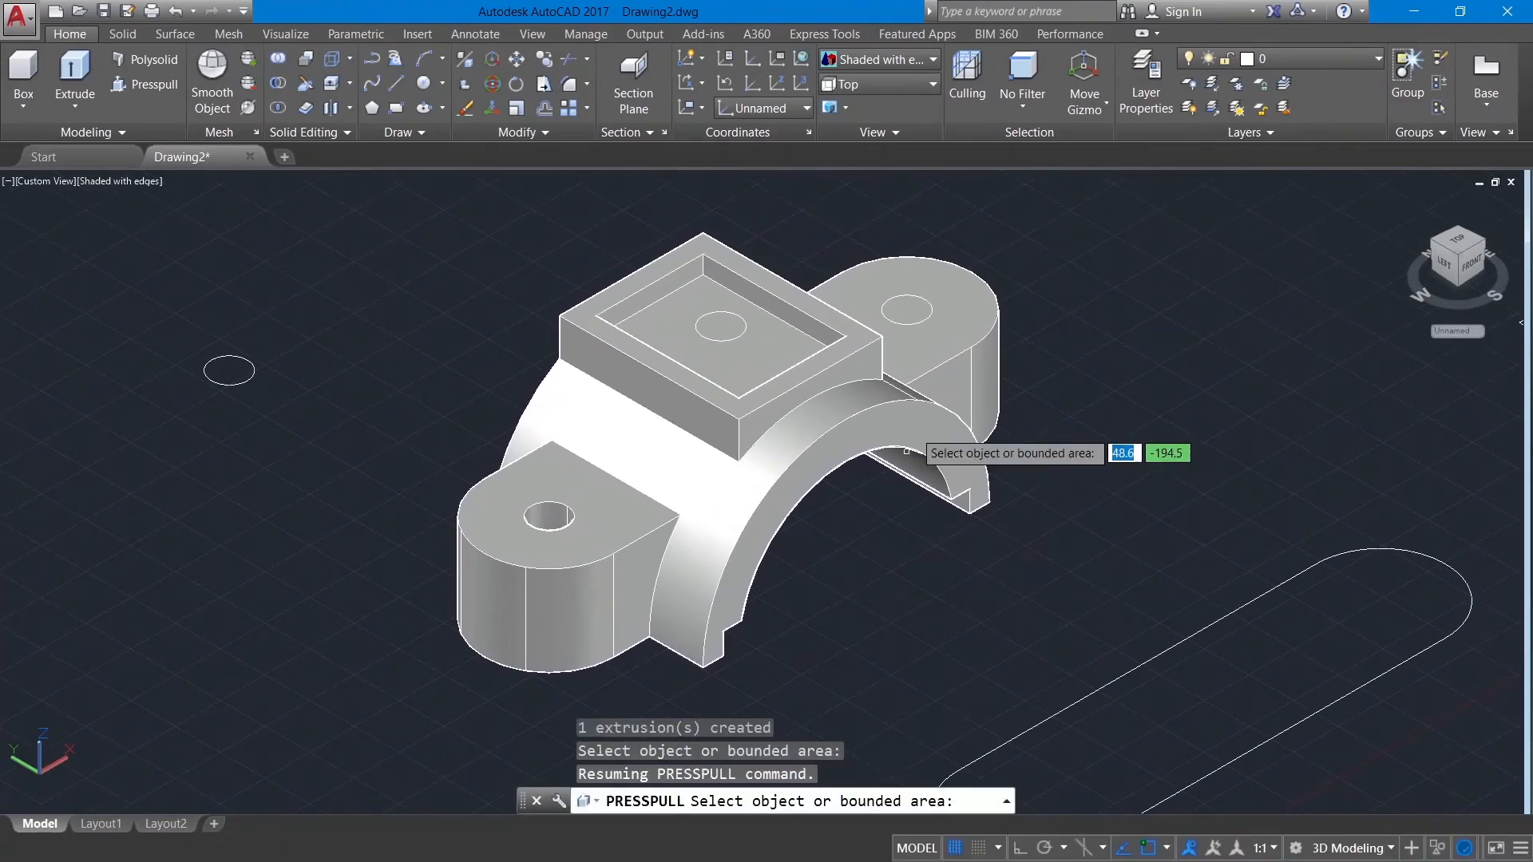
left_click(918, 313)
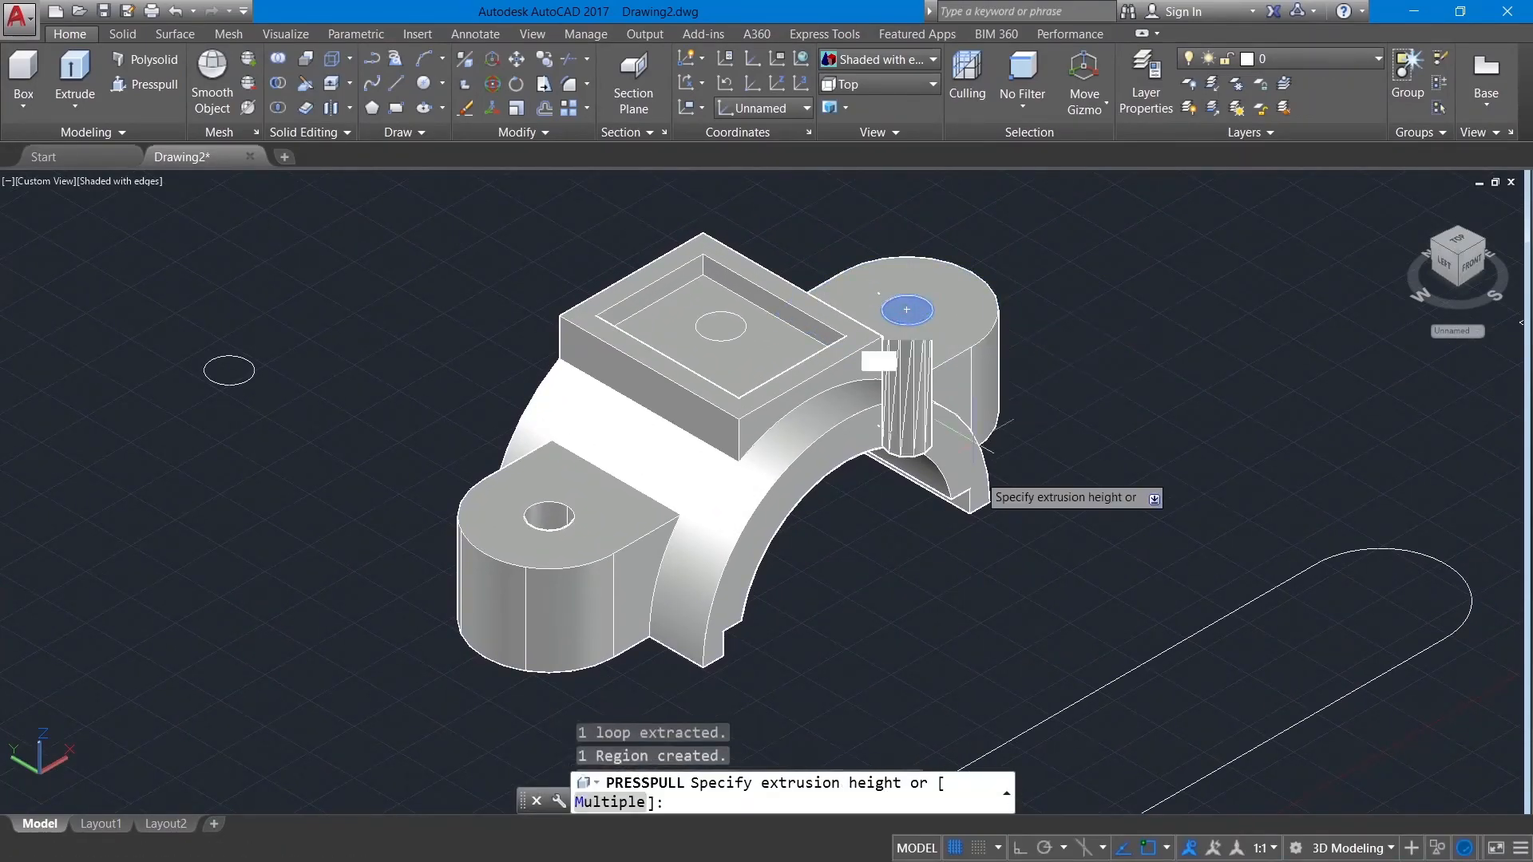
left_click(978, 643)
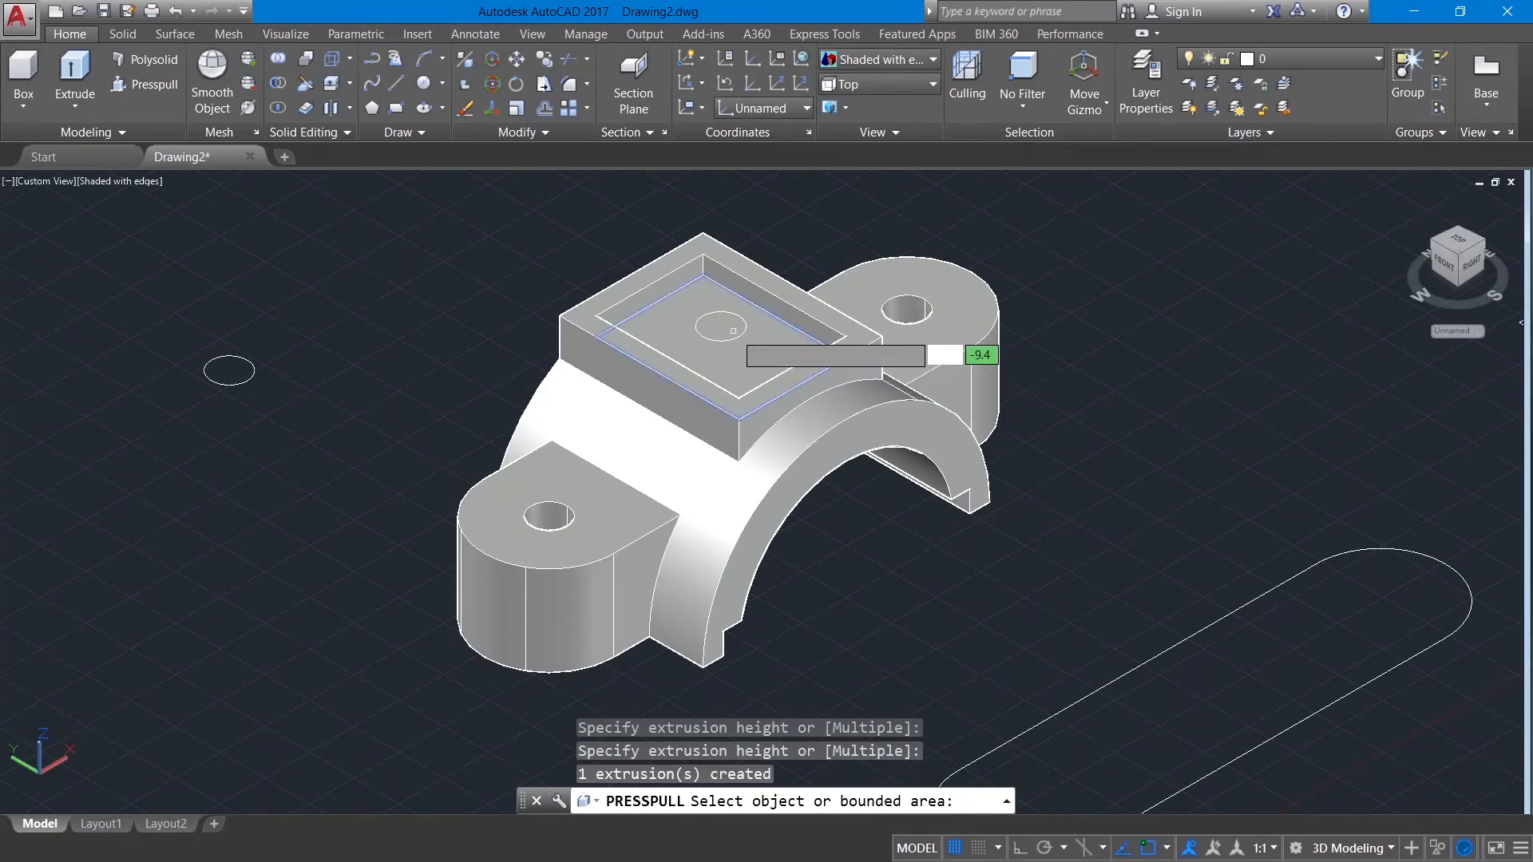
Presspull the circle centered over the recess down through the block and arch to form a long cylinder
left_click(734, 333)
key("Escape")
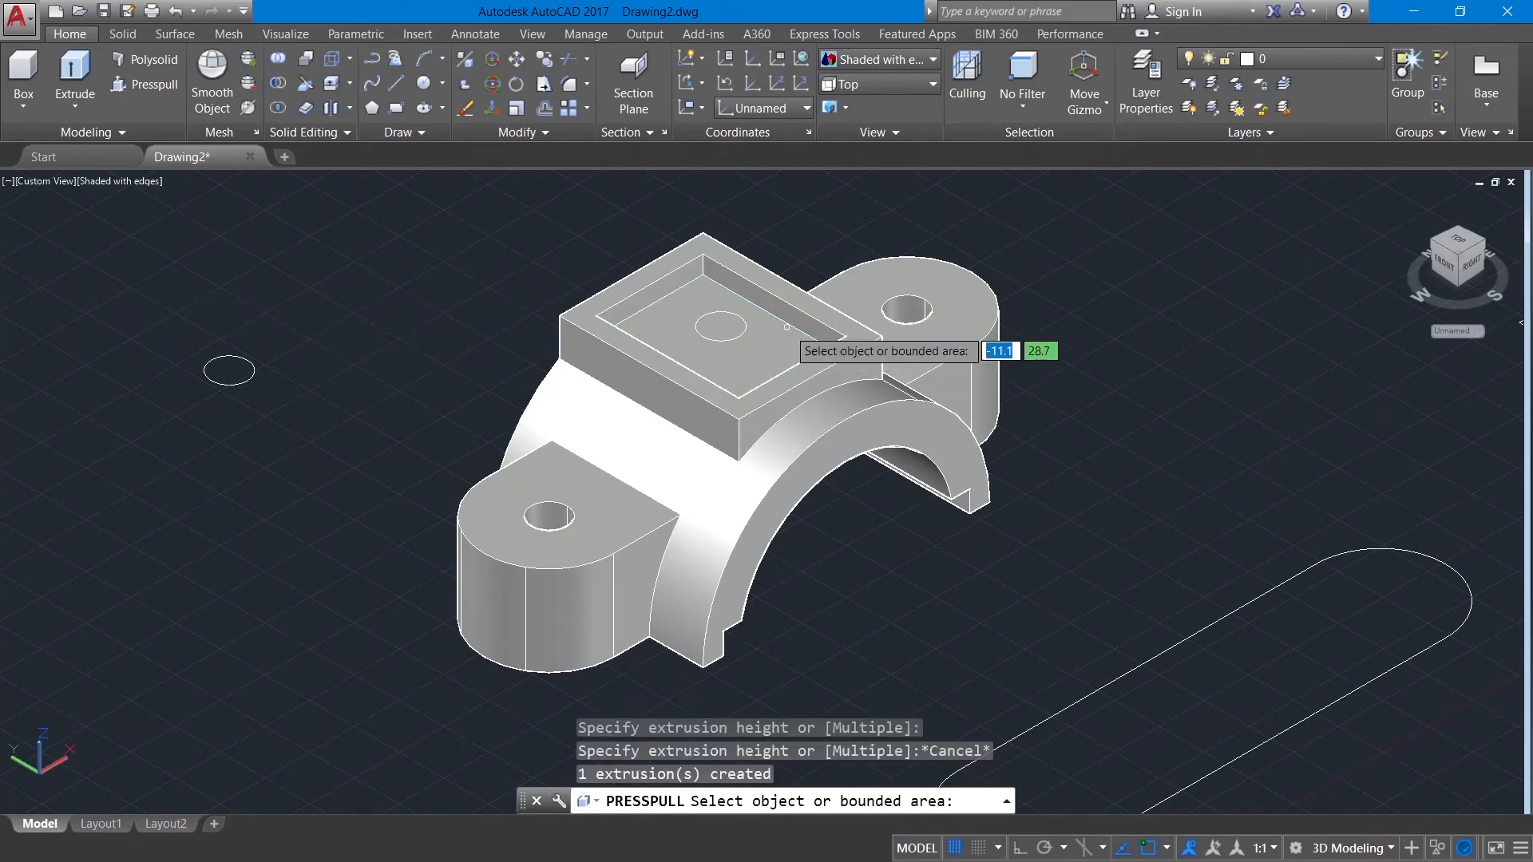
left_click(720, 331)
left_click(820, 629)
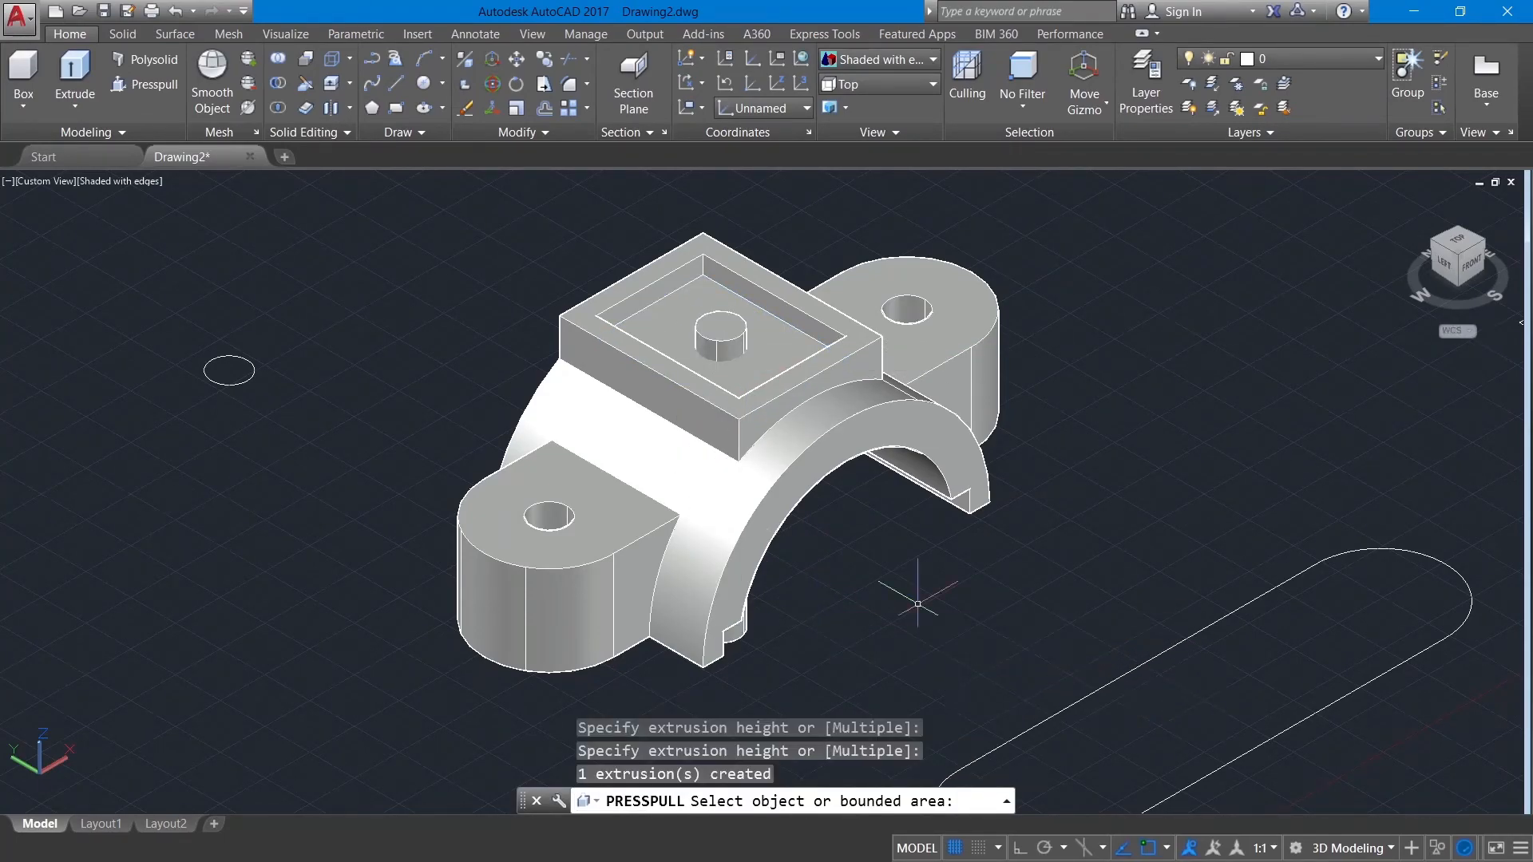
key("Return")
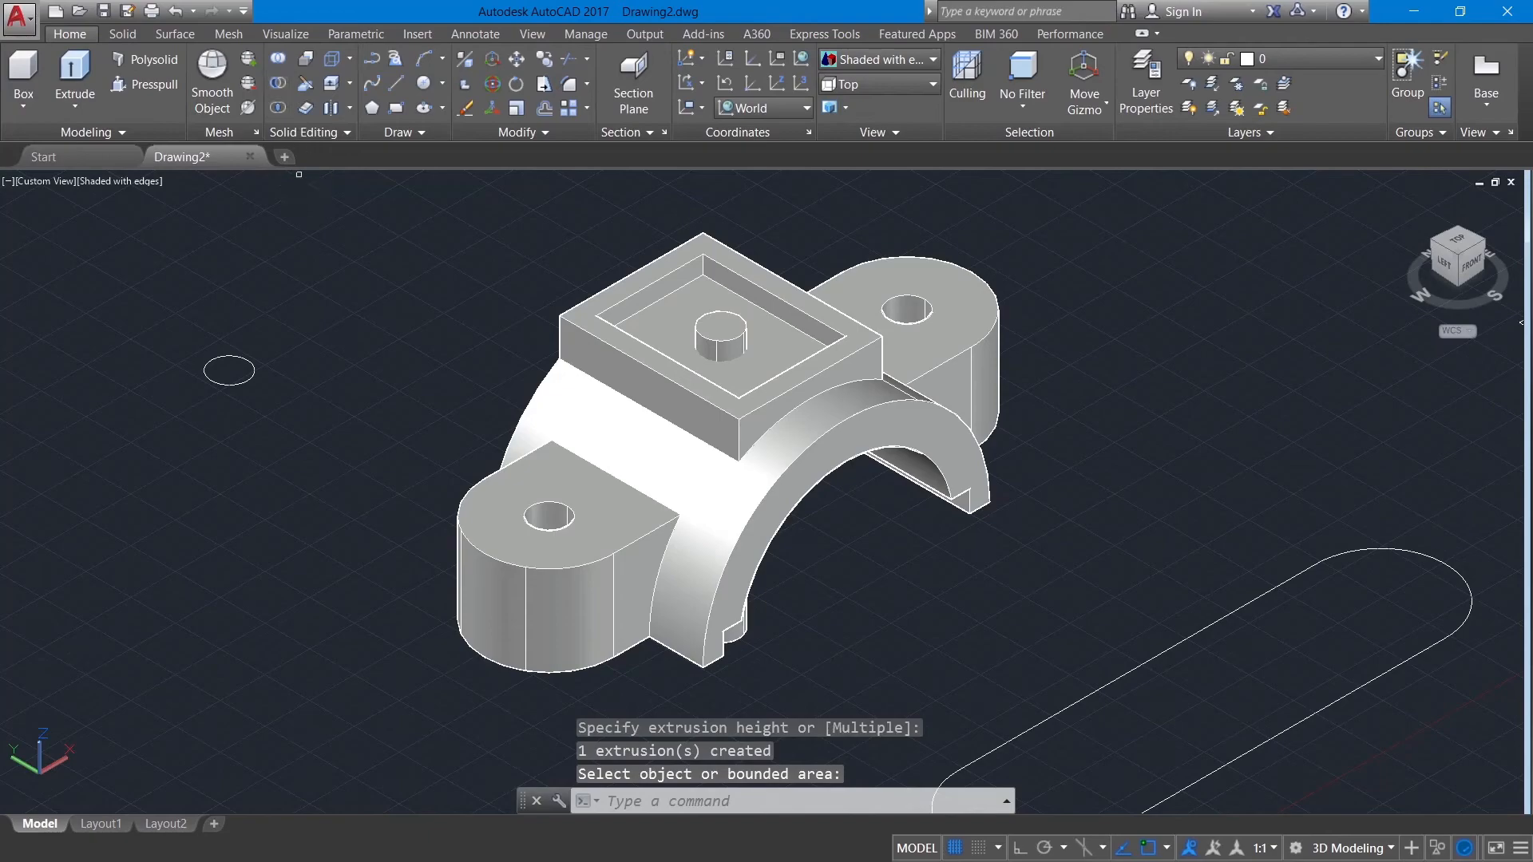
Subtract the long cylinder from the main solid to open a hole through the recess floor and the arch
left_click(278, 83)
left_click(656, 454)
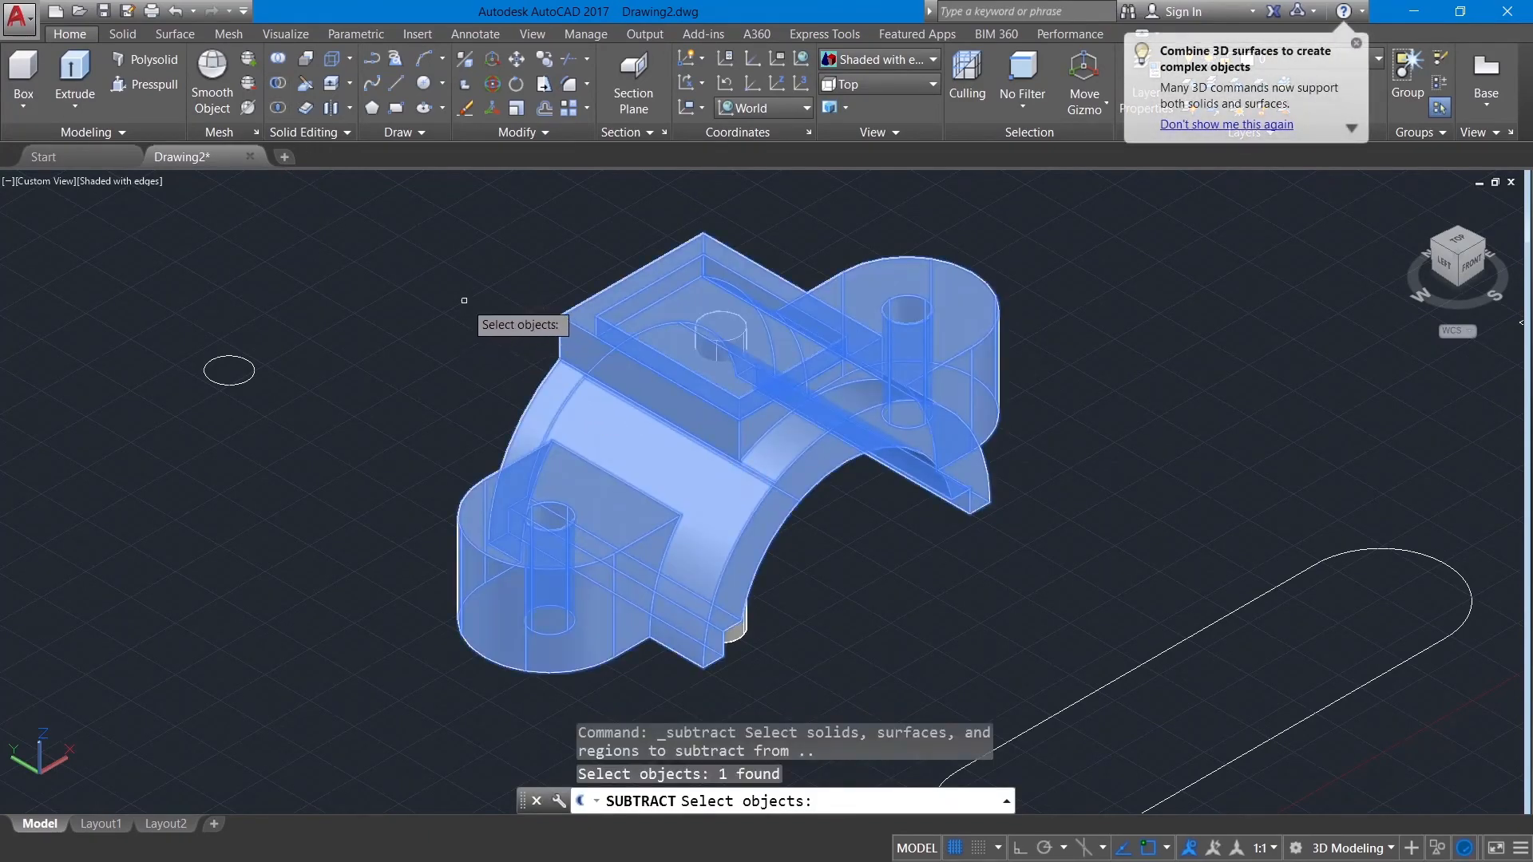
key("Return")
left_click(707, 323)
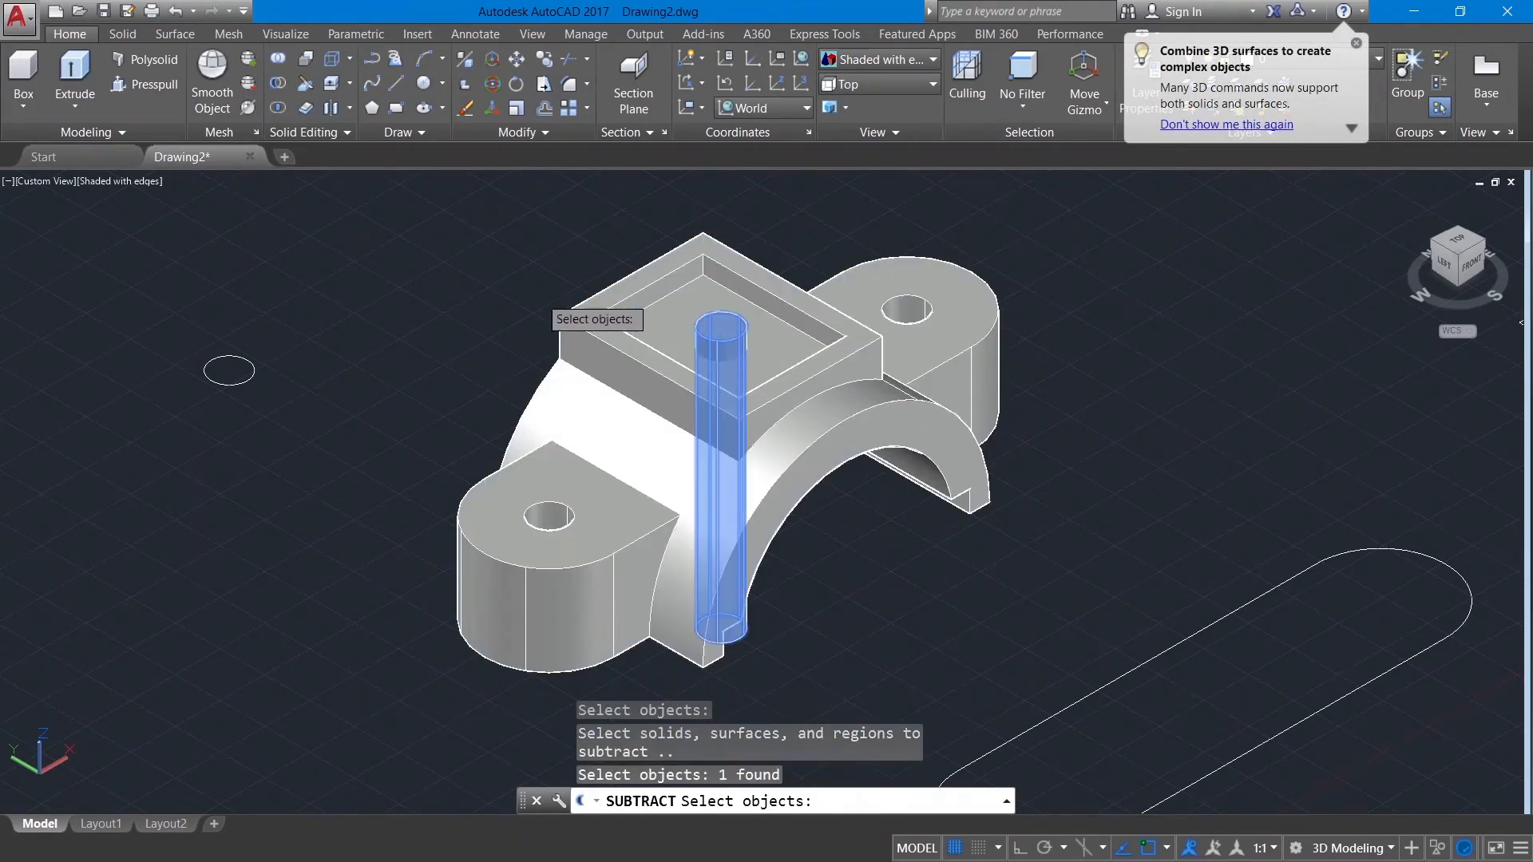
key("Return")
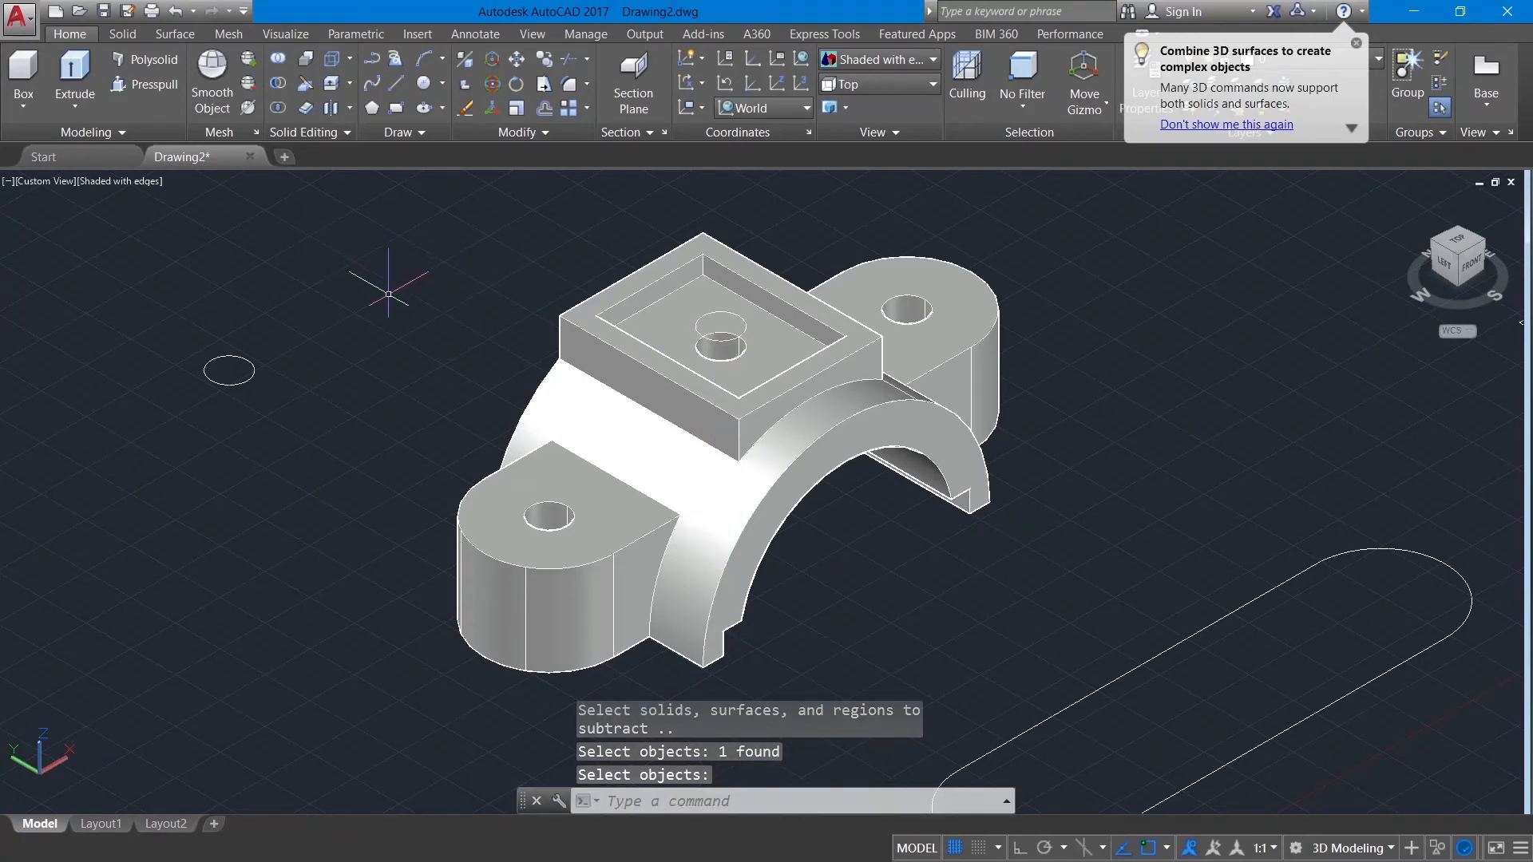
Move the finished solid by the arch's center to empty space, clear of the construction outlines
middle_click_drag(435, 367, 352, 376)
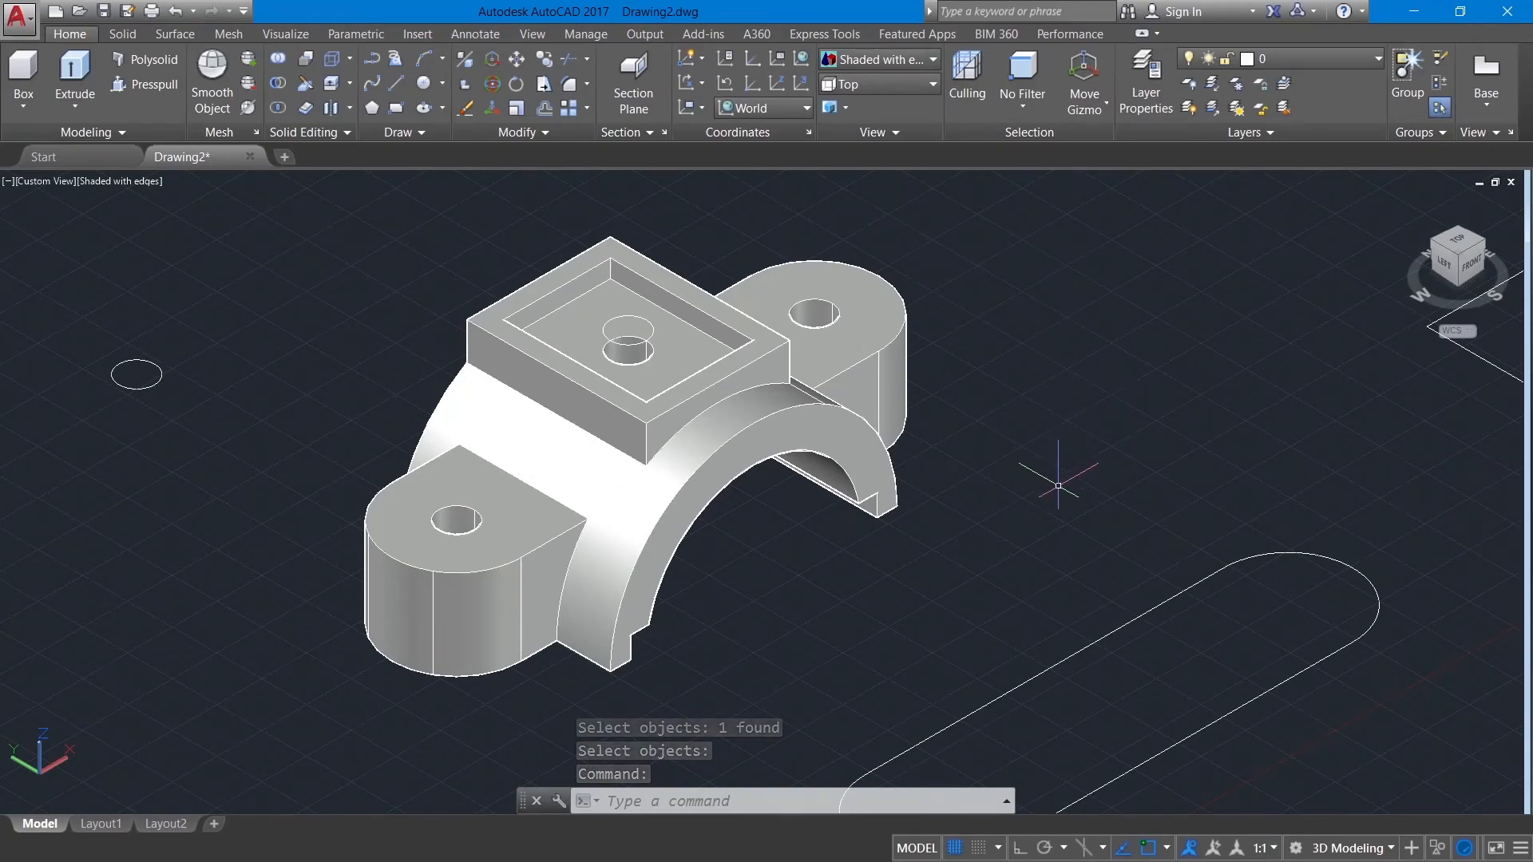
type("m")
key("Return")
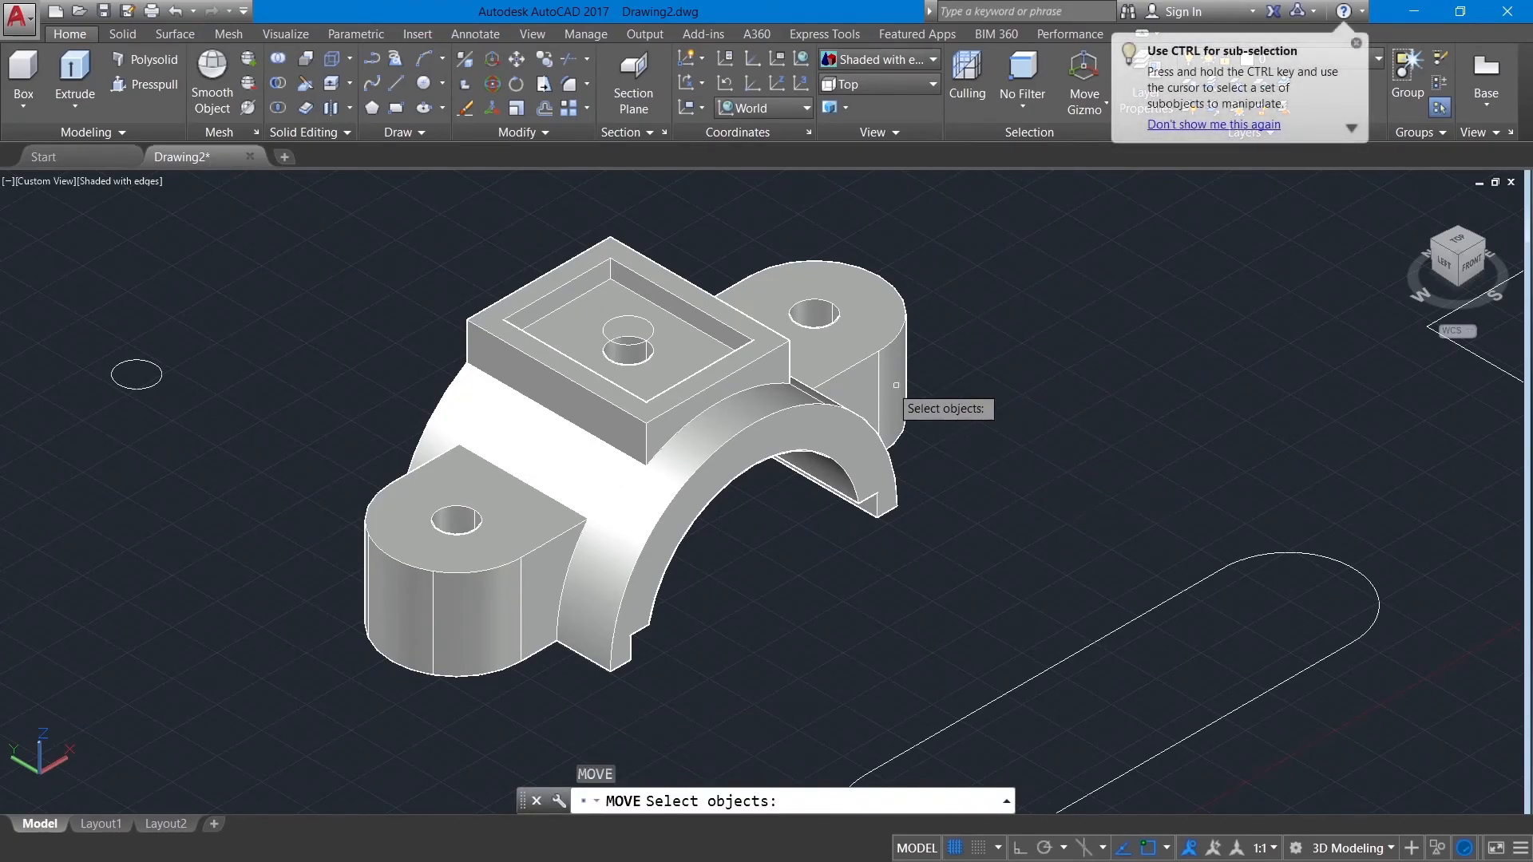
left_click(830, 365)
key("Return")
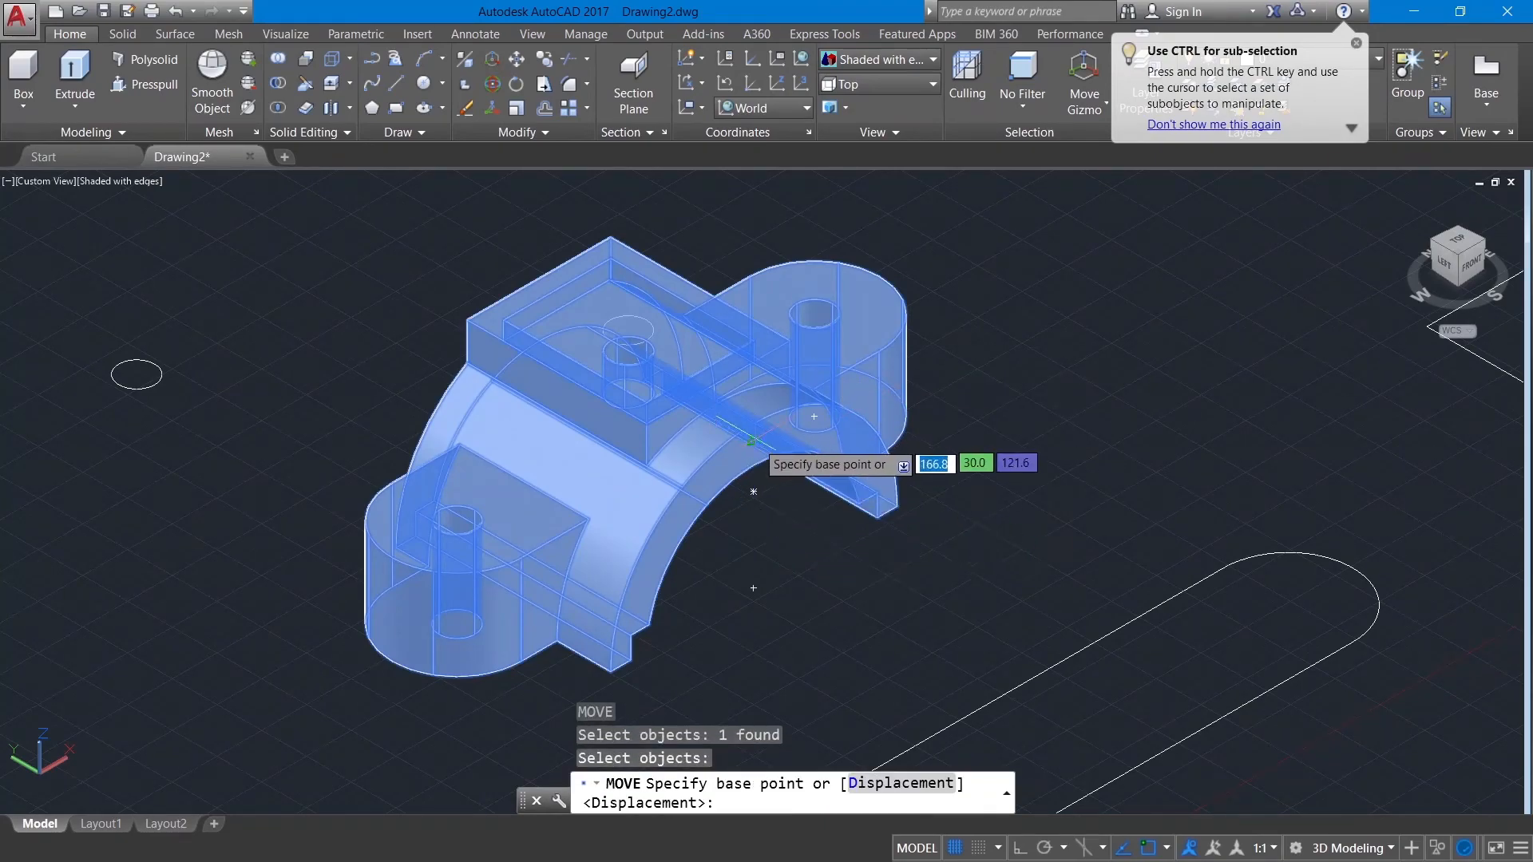
left_click(753, 589)
scroll(763, 581, "up", 3)
scroll(770, 573, "down", 5)
scroll(771, 574, "down", 4)
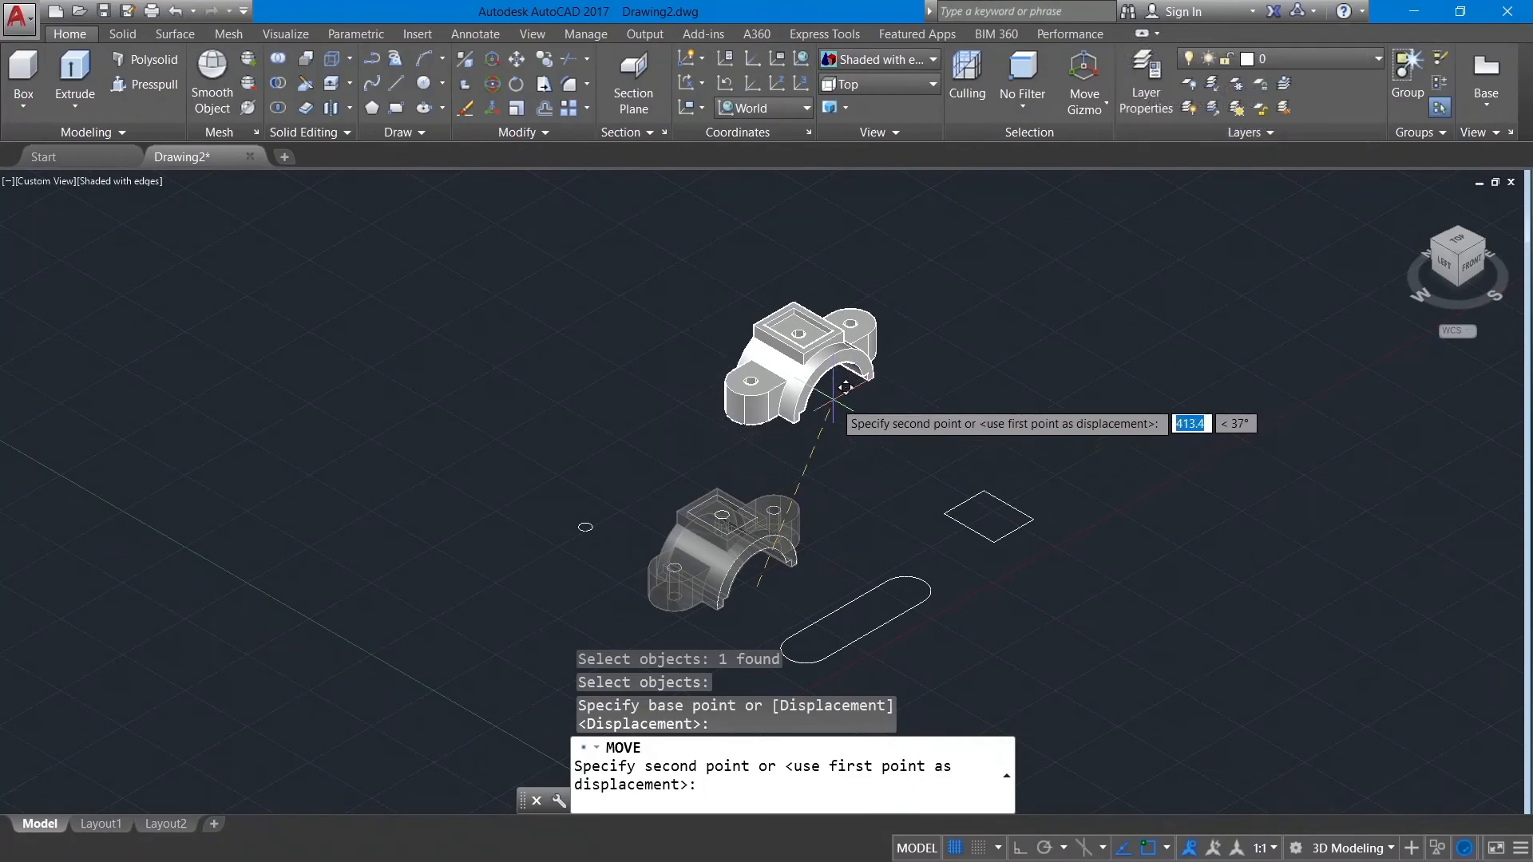
left_click(838, 423)
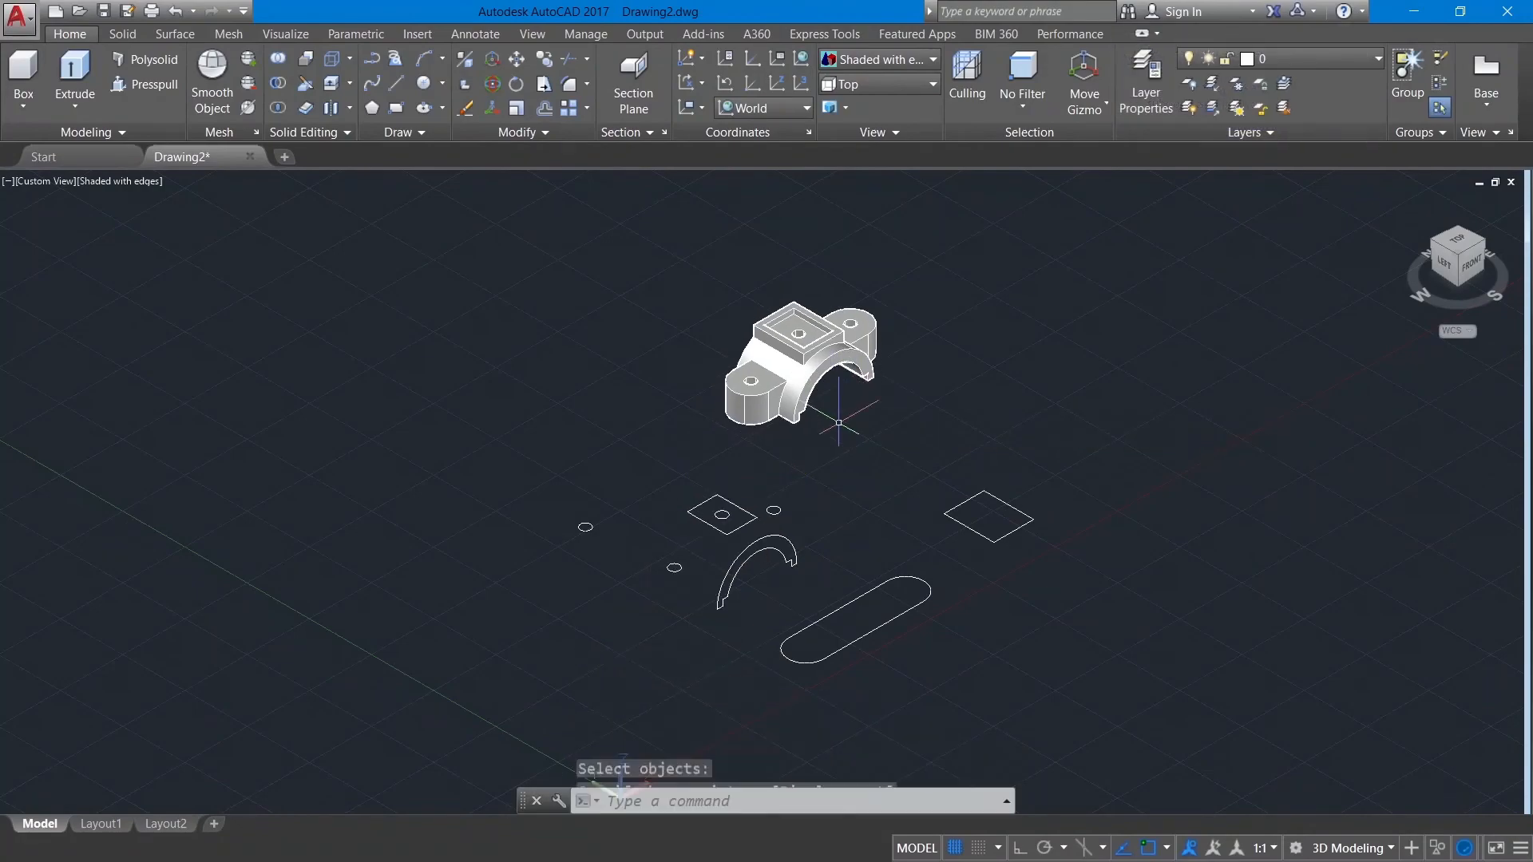
Erase all the leftover circles, rectangles, arch profile and slot outline, keeping only the solid
left_click(1133, 678)
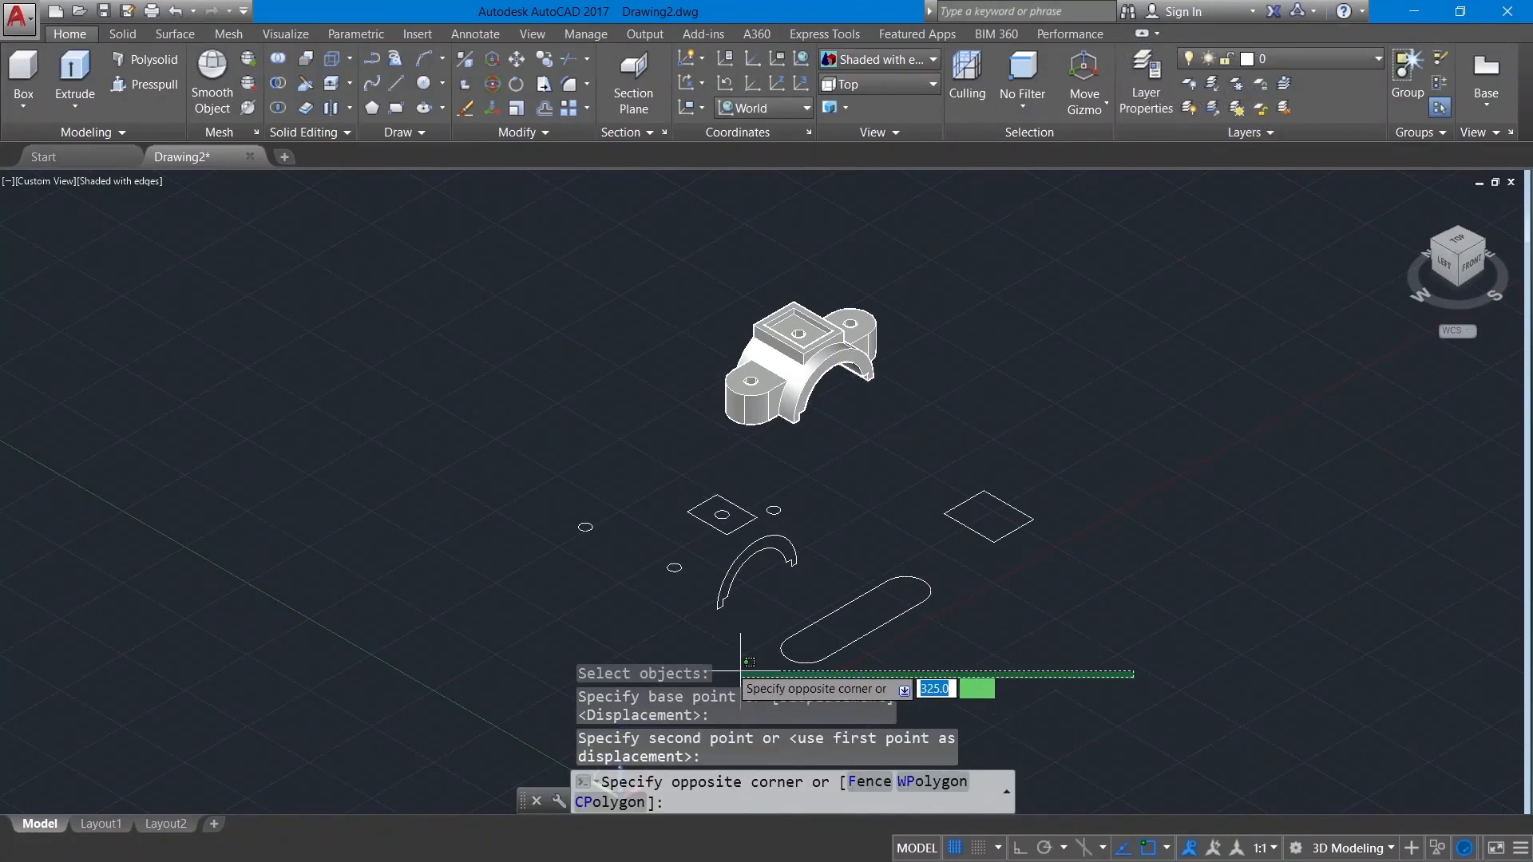
left_click(518, 477)
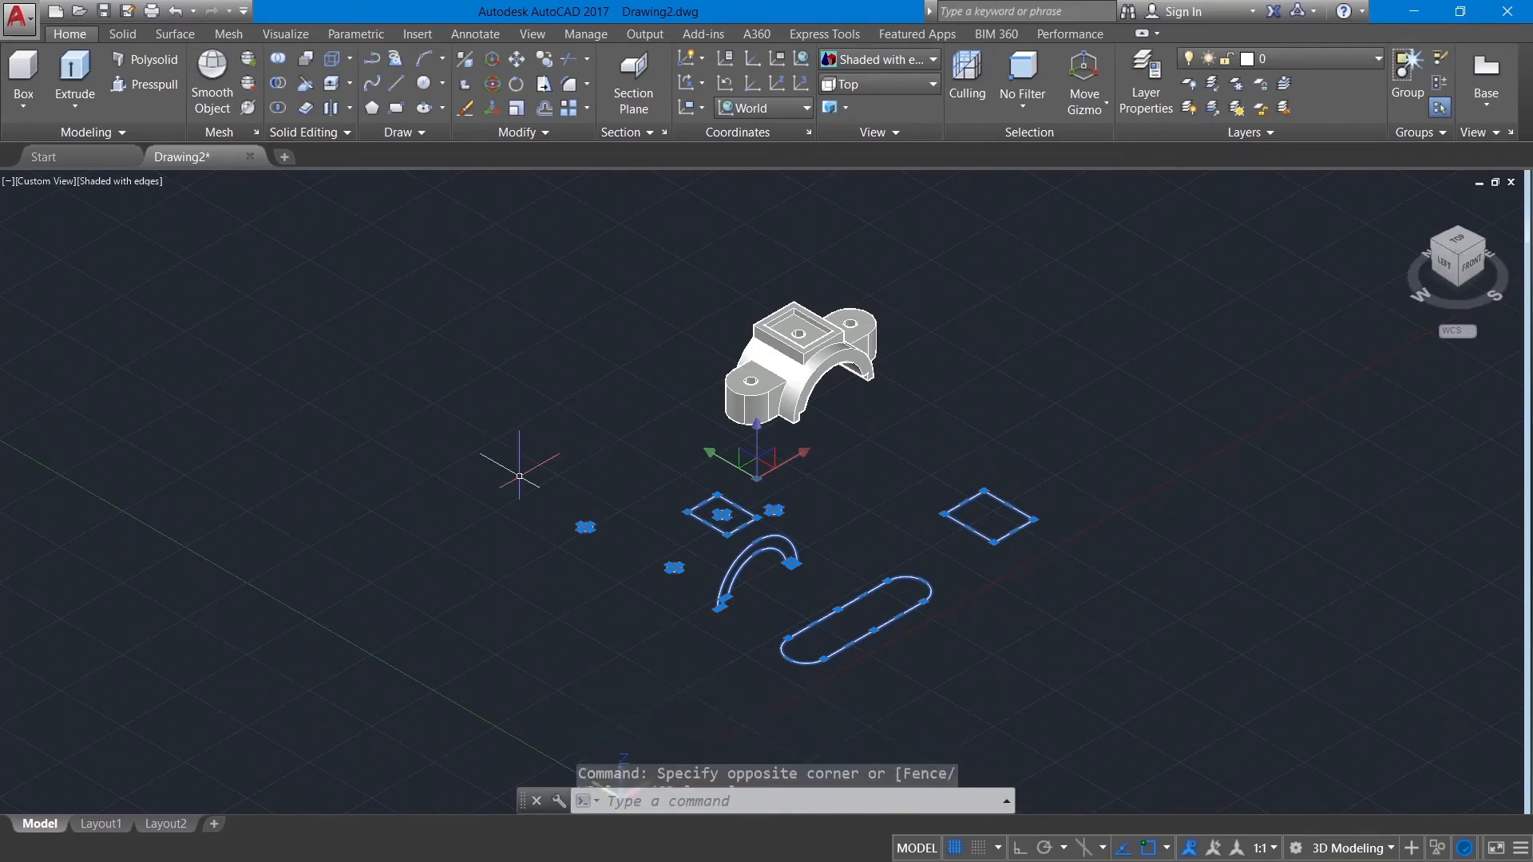
key("Delete")
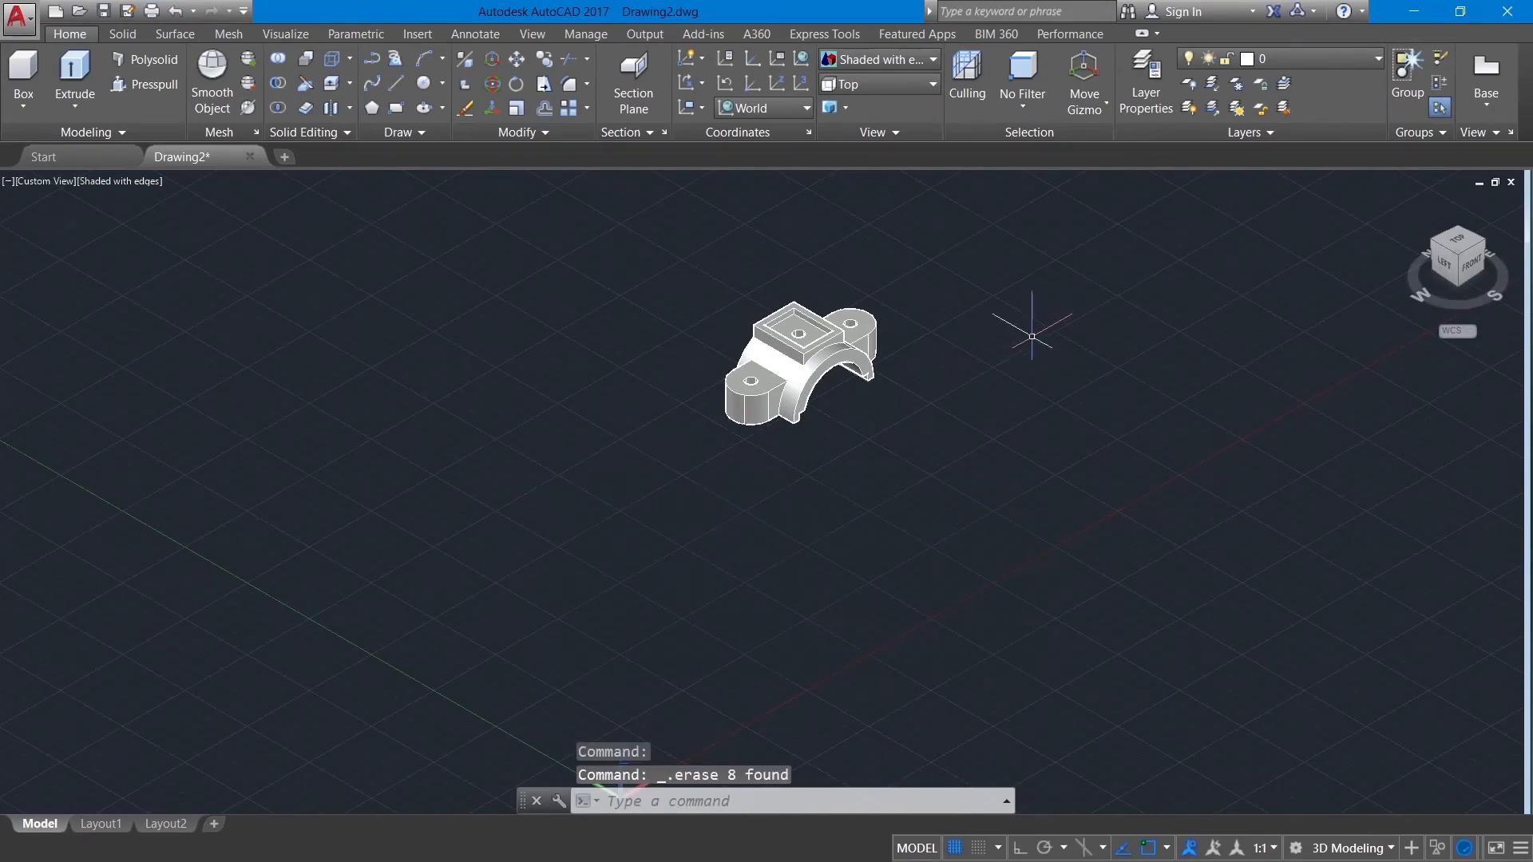
Set the solid's color to Yellow in its properties, clear the selection and close the palette
scroll(868, 318, "up", 5)
middle_click_drag(747, 263, 809, 266)
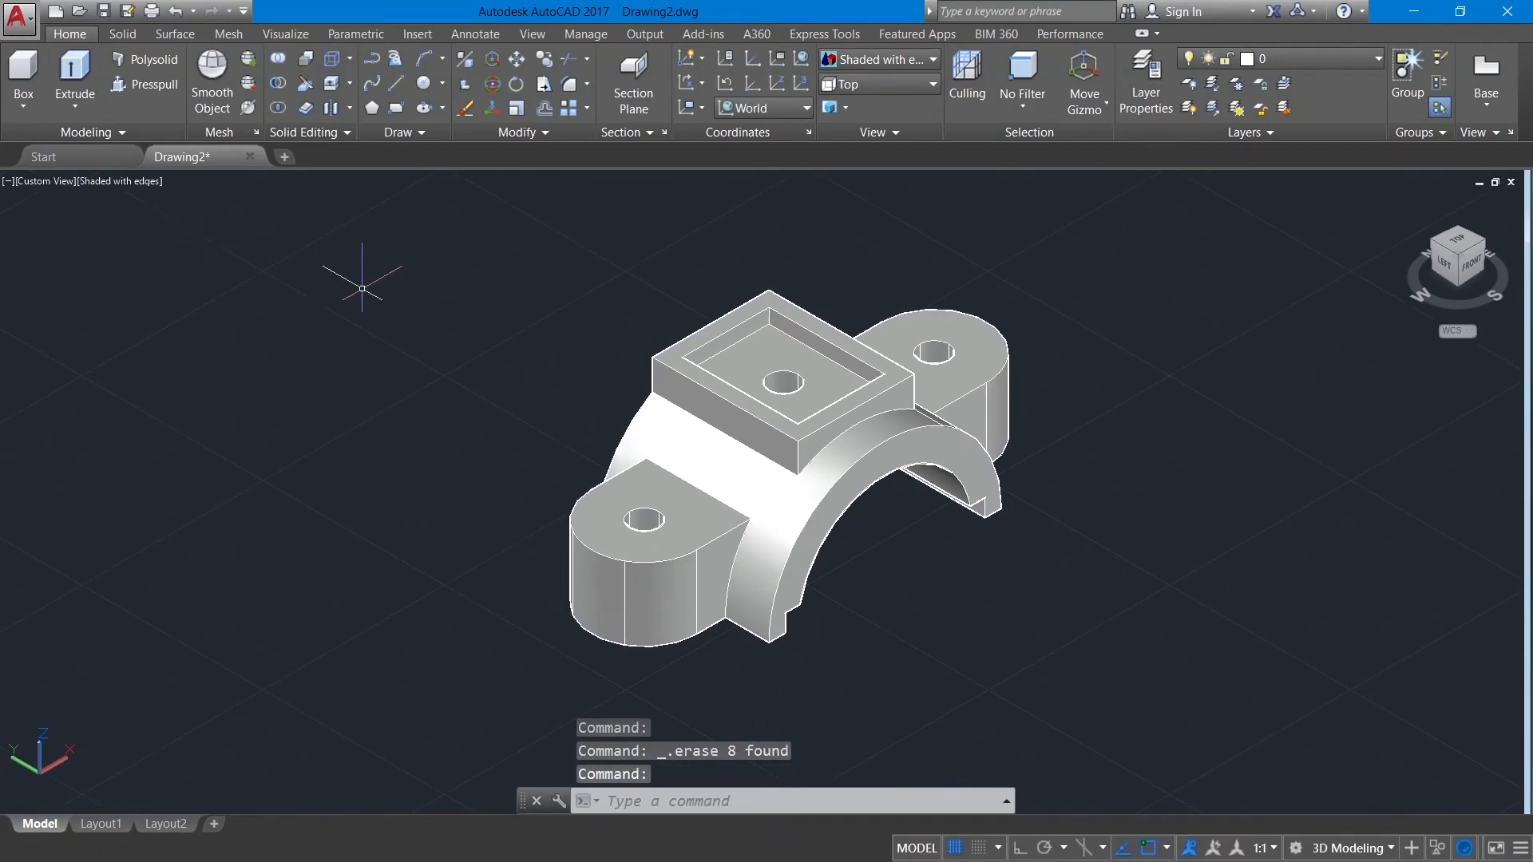
left_click(689, 431)
right_click(695, 434)
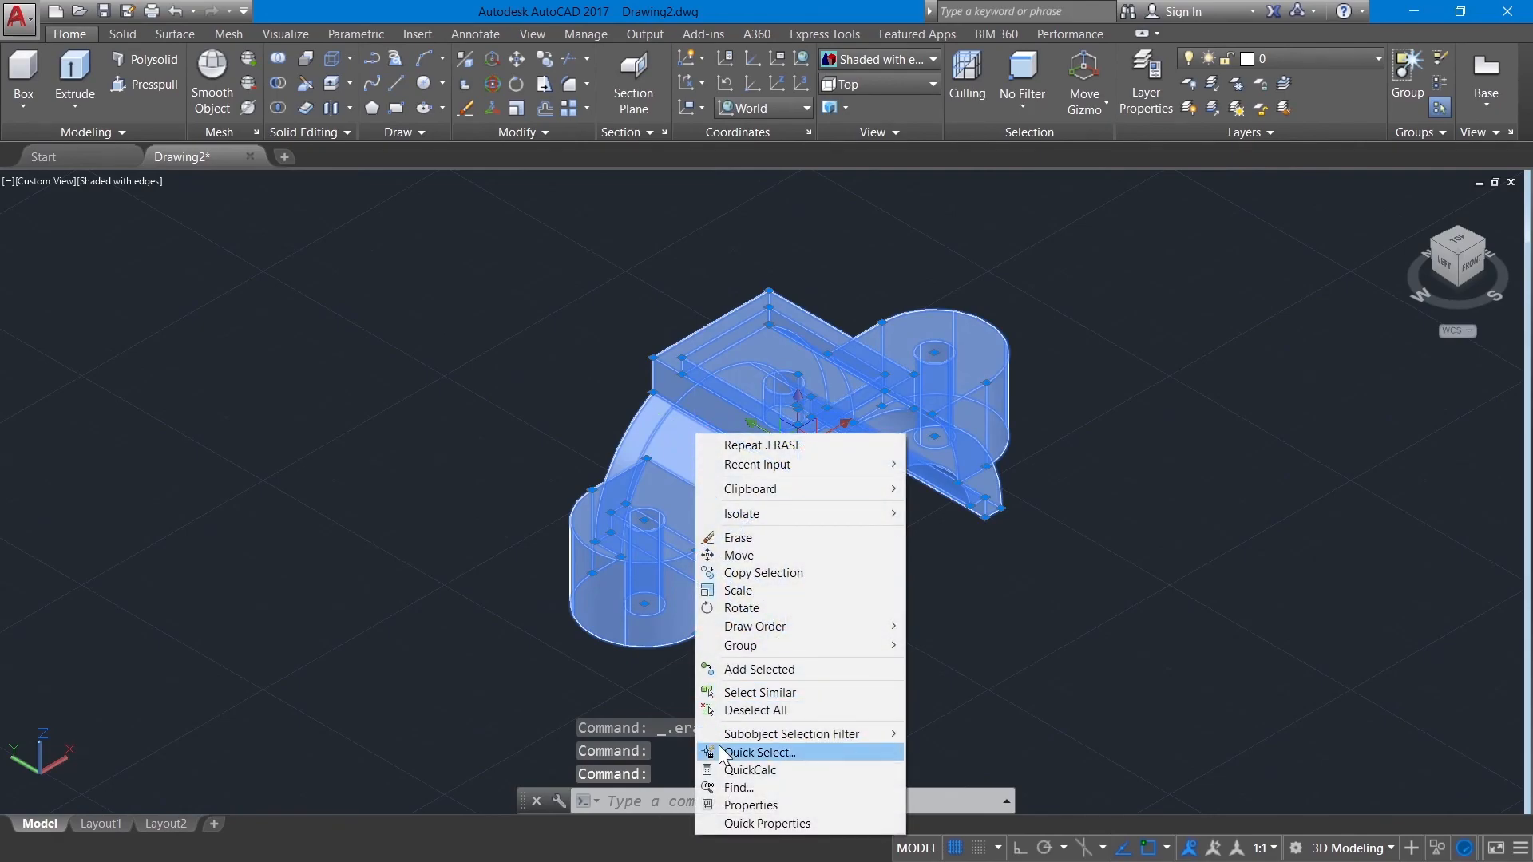
left_click(739, 824)
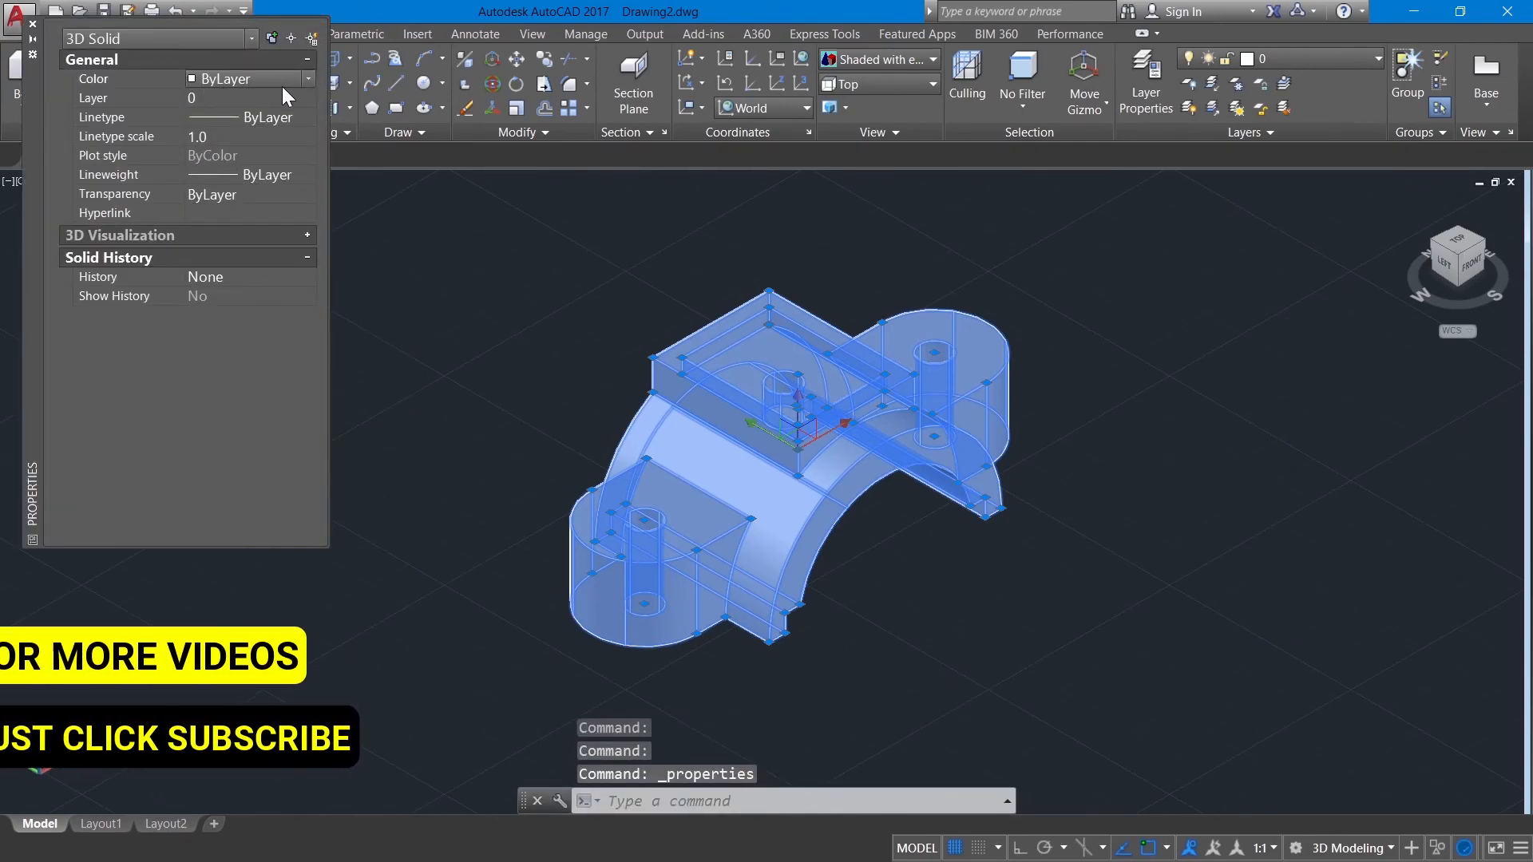
left_click(308, 79)
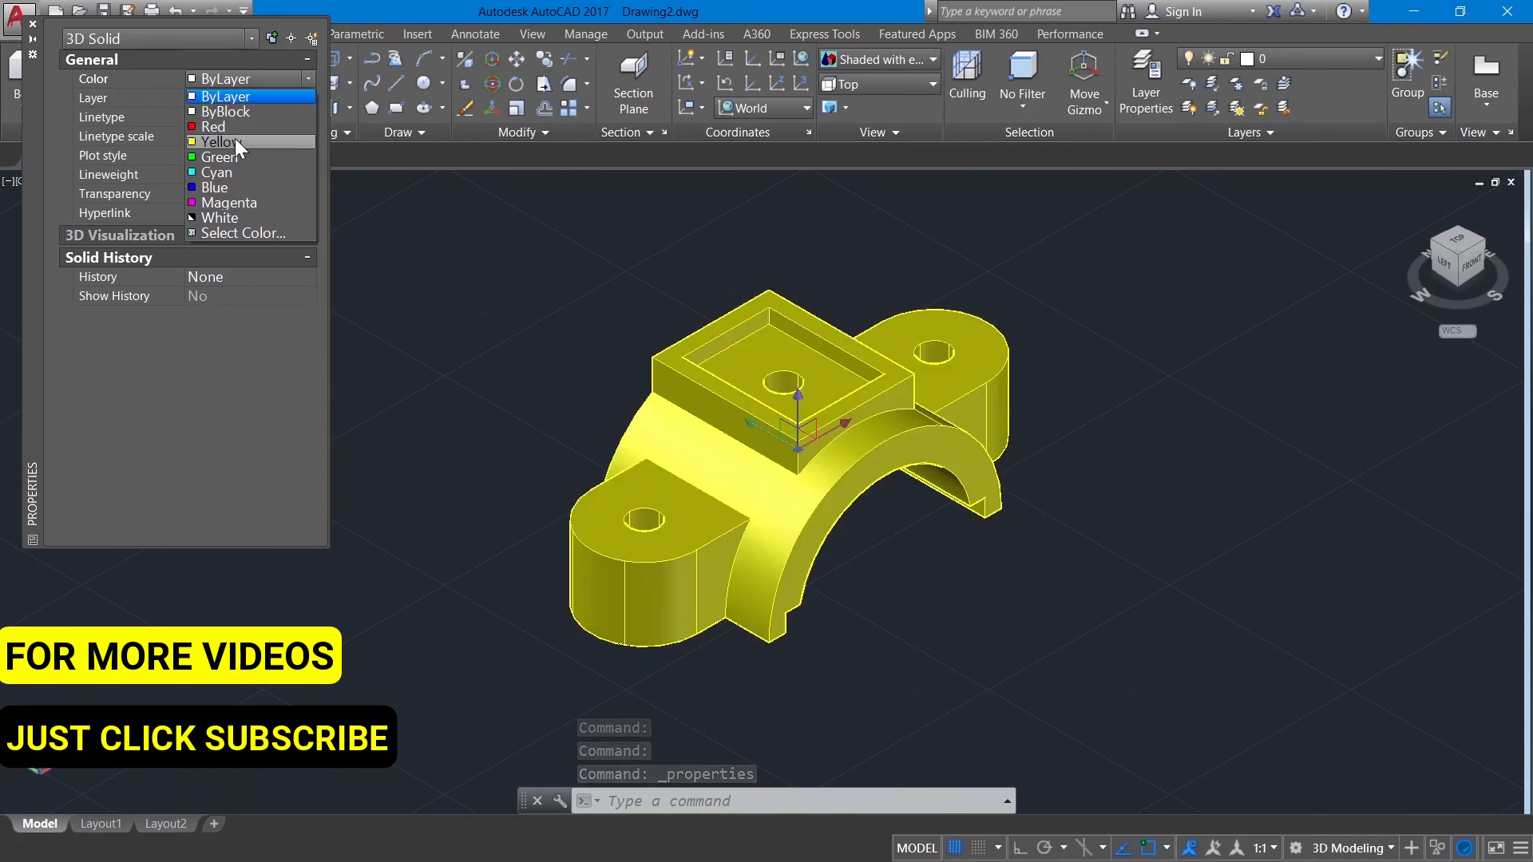
left_click(231, 141)
key("Escape")
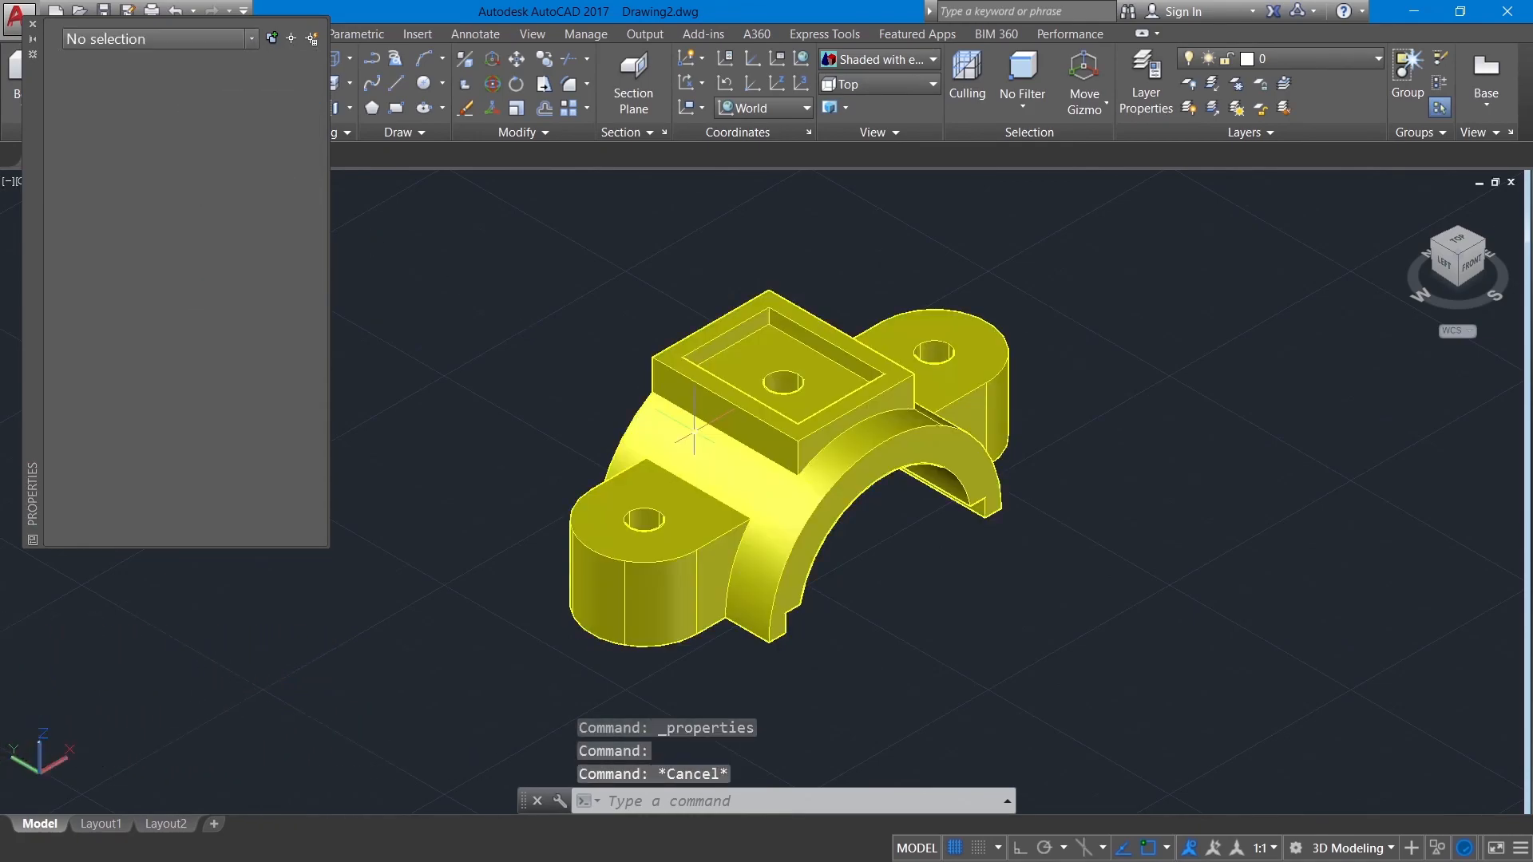
left_click(32, 24)
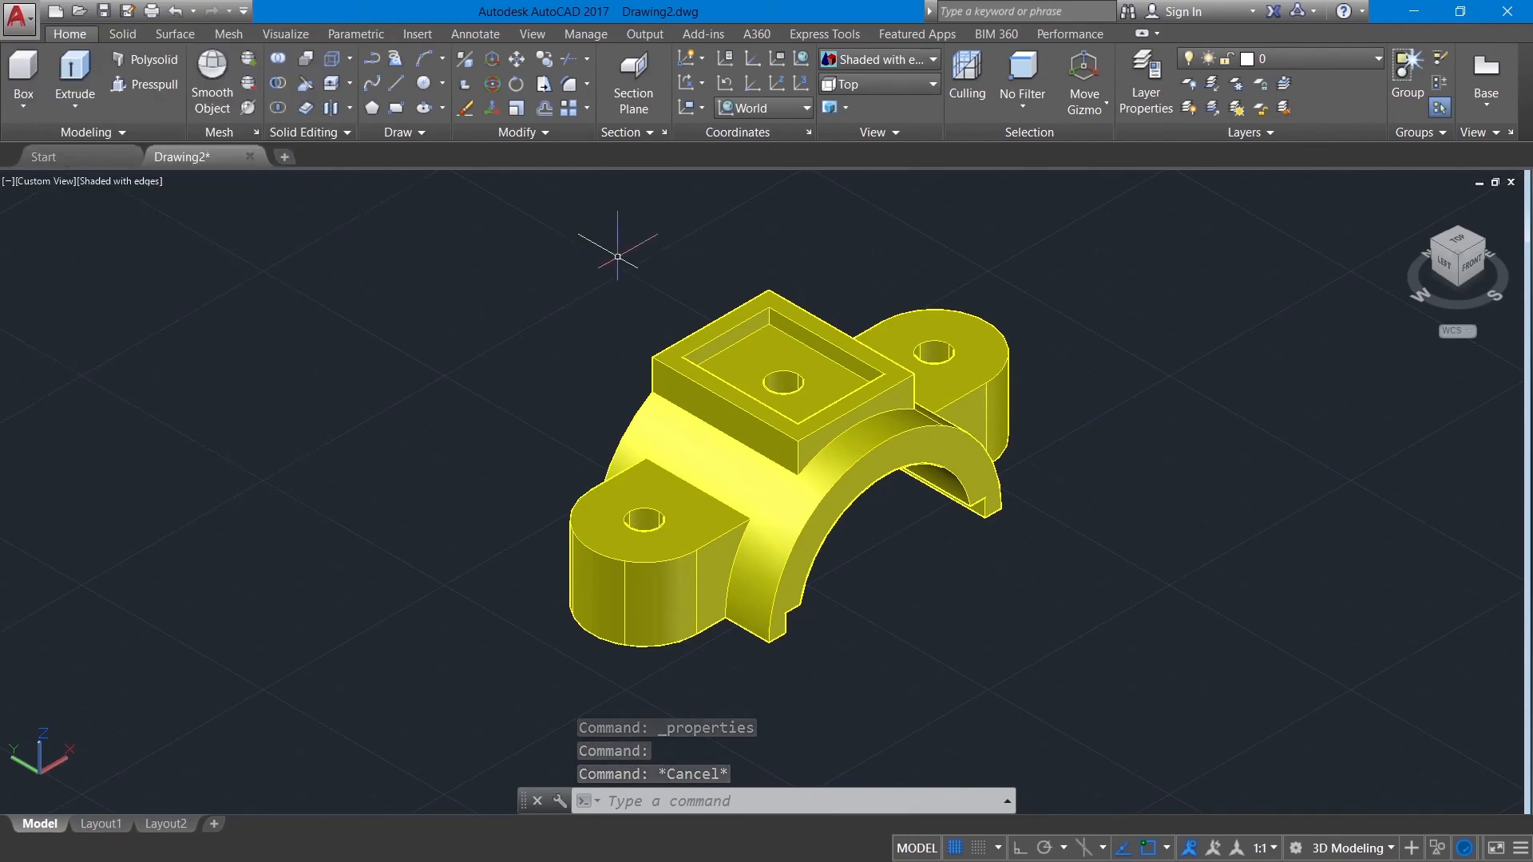